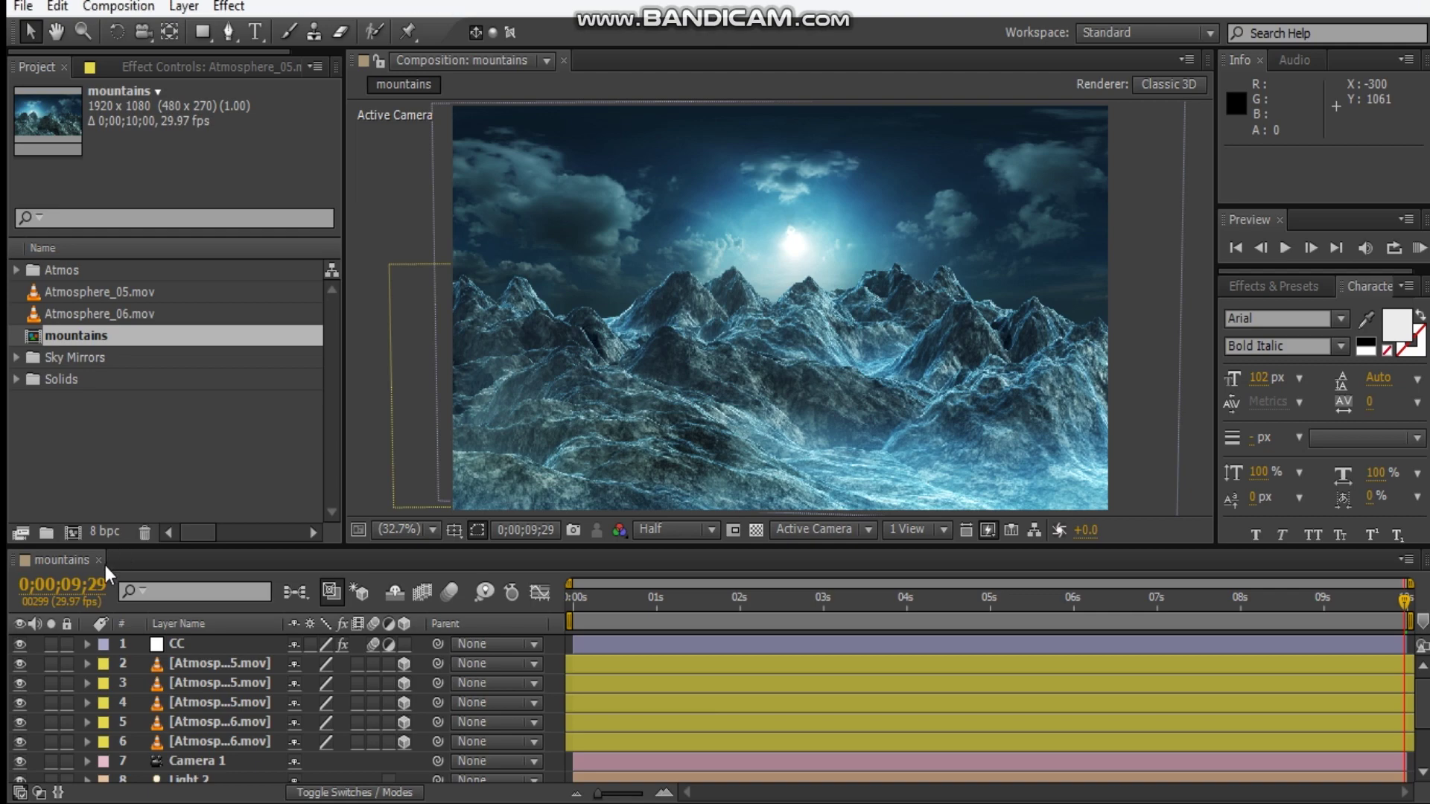
Step: Create a new HDTV 1080 29.97 composition named mountains with a 10-second duration
left_click(113, 506)
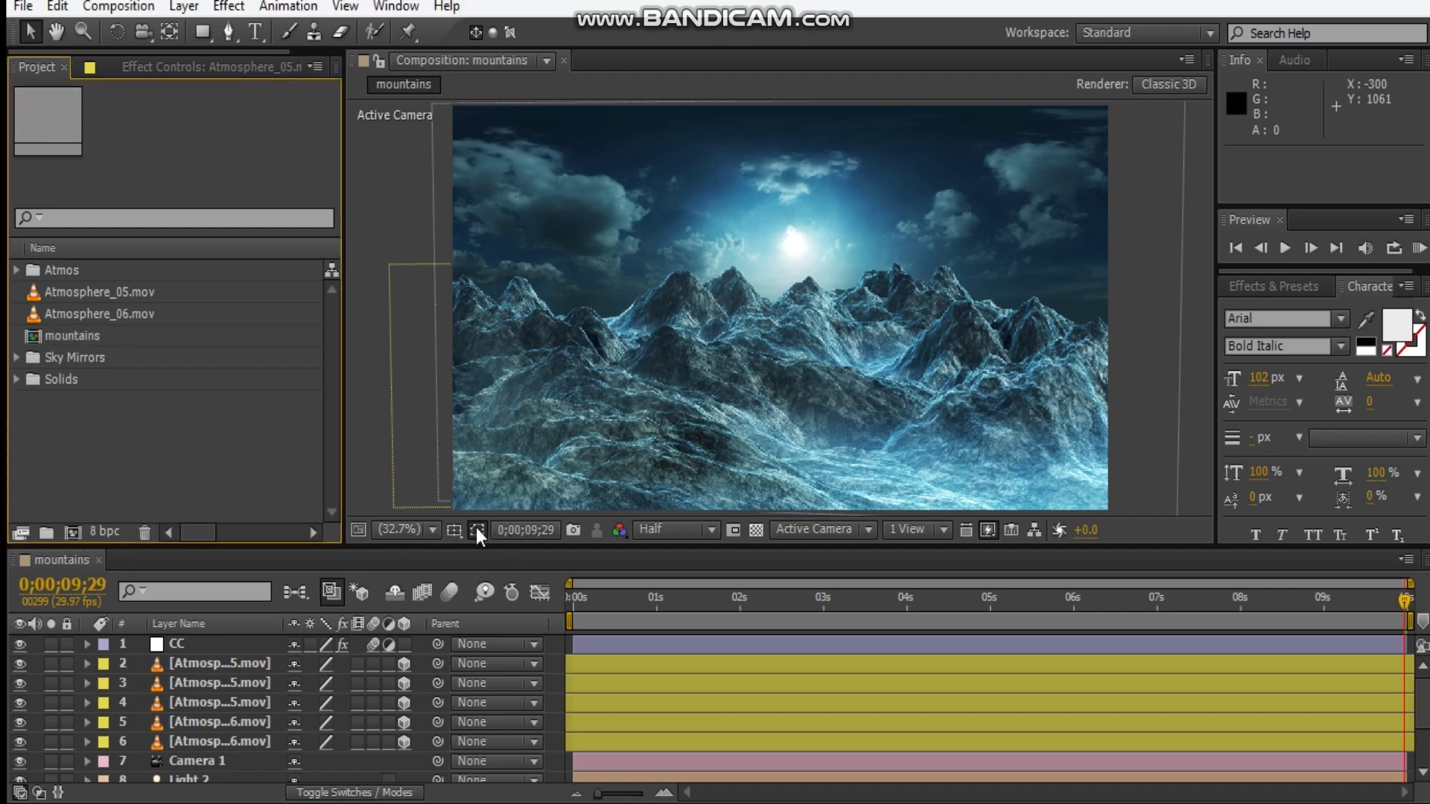
key("ctrl+n")
type("mount")
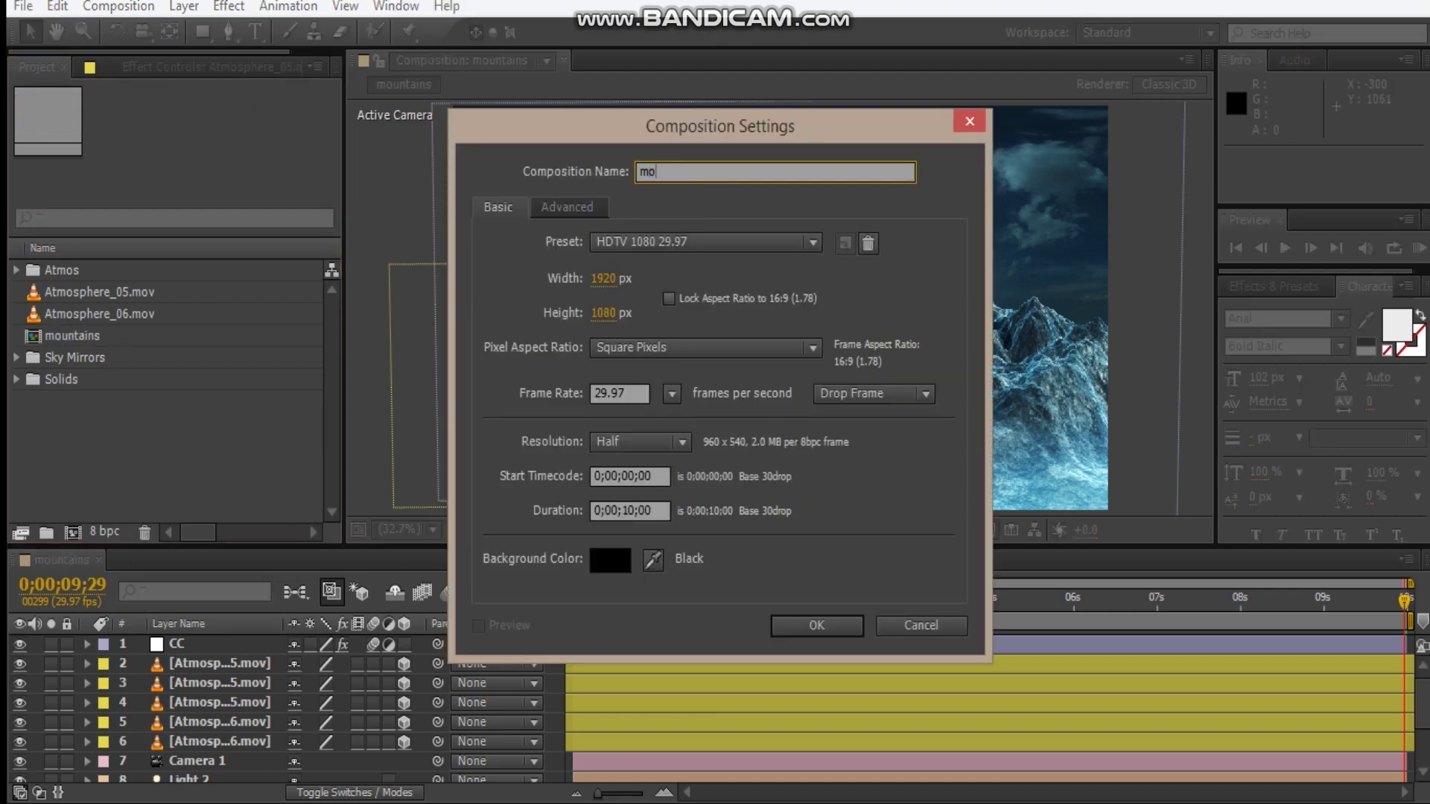
type("asin")
key("BackSpace")
key("BackSpace")
key("BackSpace")
type("ins")
left_click(806, 632)
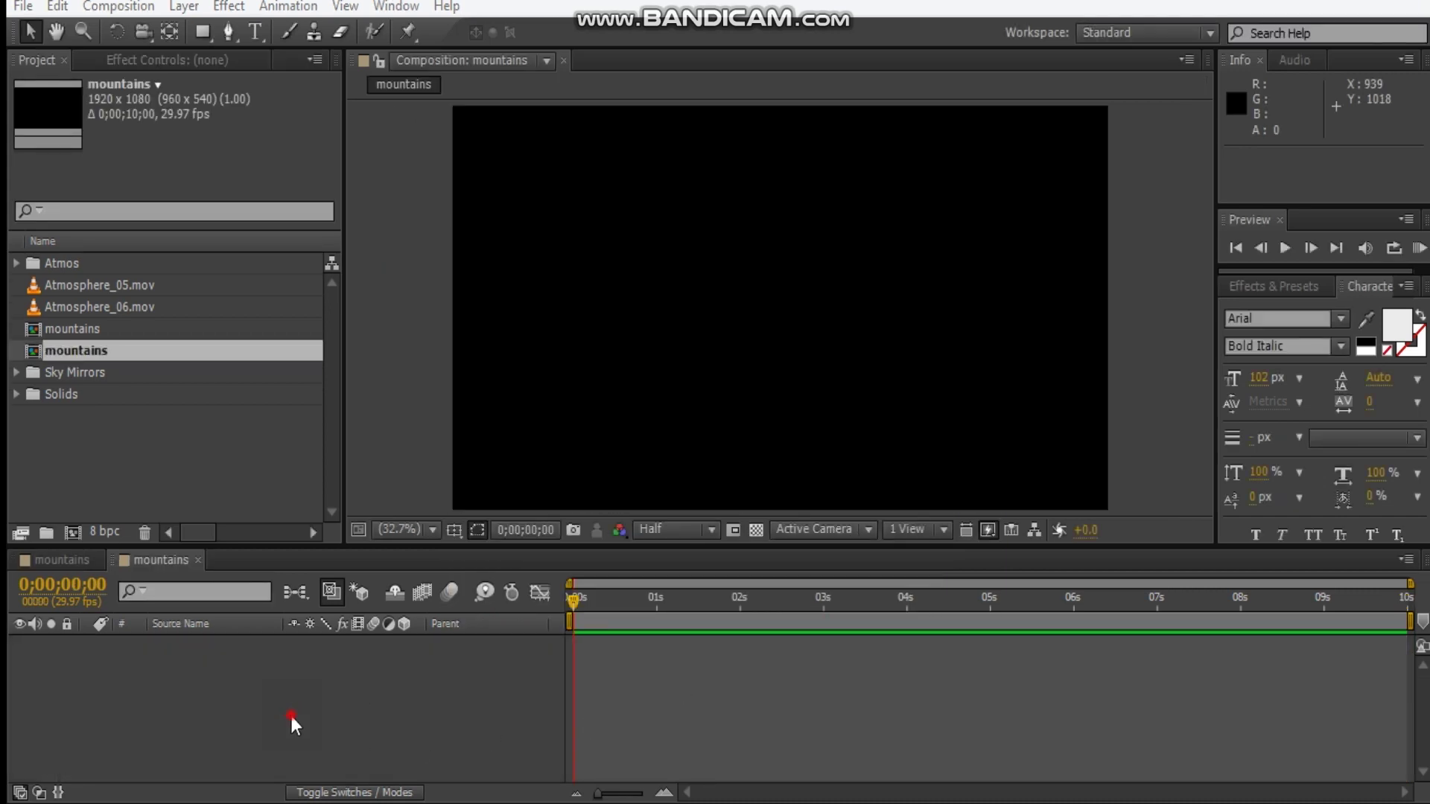
Step: Add a red 1920 × 1080 solid named e3d to the new mountains composition
left_click(178, 613)
key("ctrl+y")
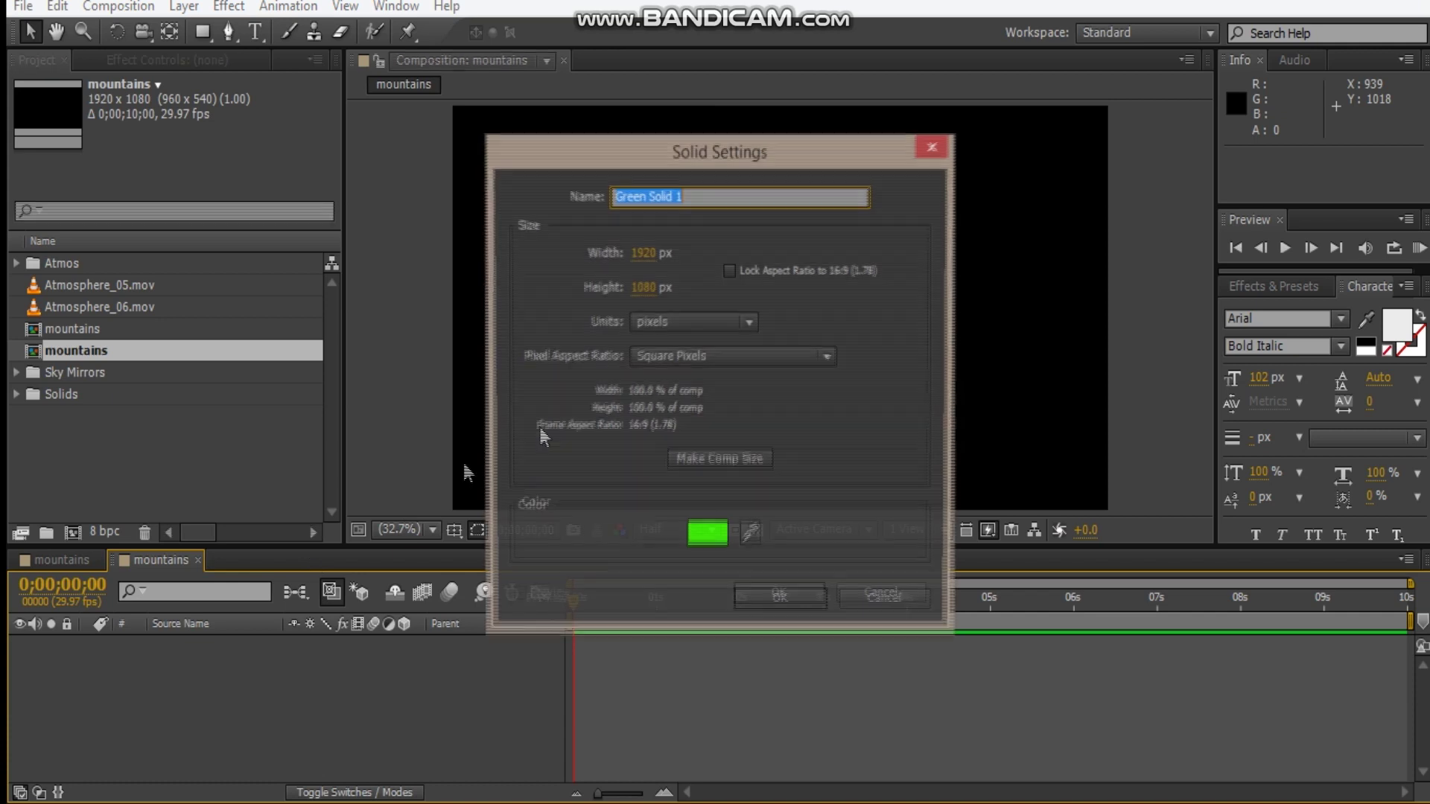
left_click(707, 535)
left_click_drag(474, 431, 538, 290)
left_click_drag(563, 560, 565, 622)
left_click_drag(473, 557, 678, 295)
left_click(743, 325)
left_click(714, 201)
type("e3d")
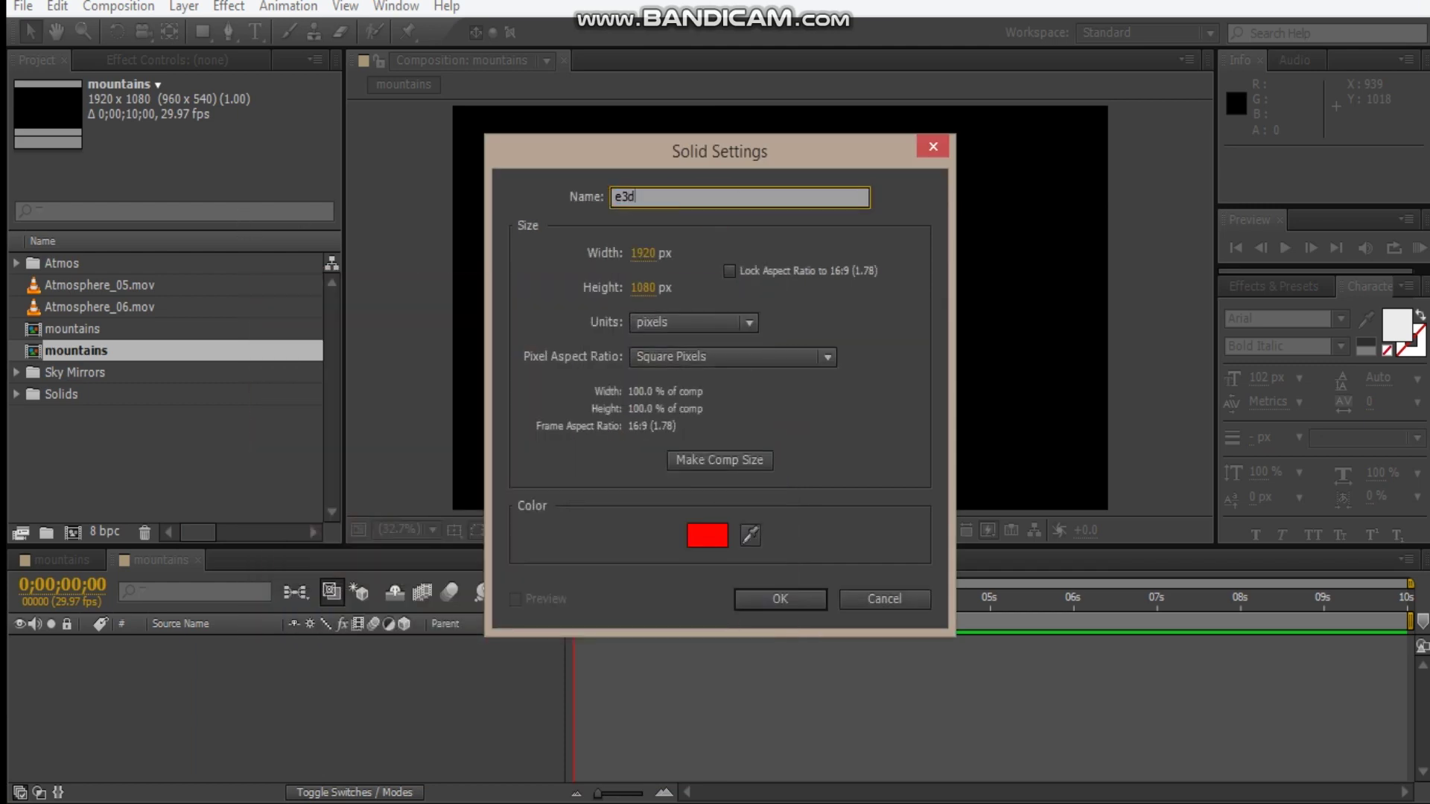
key("Return")
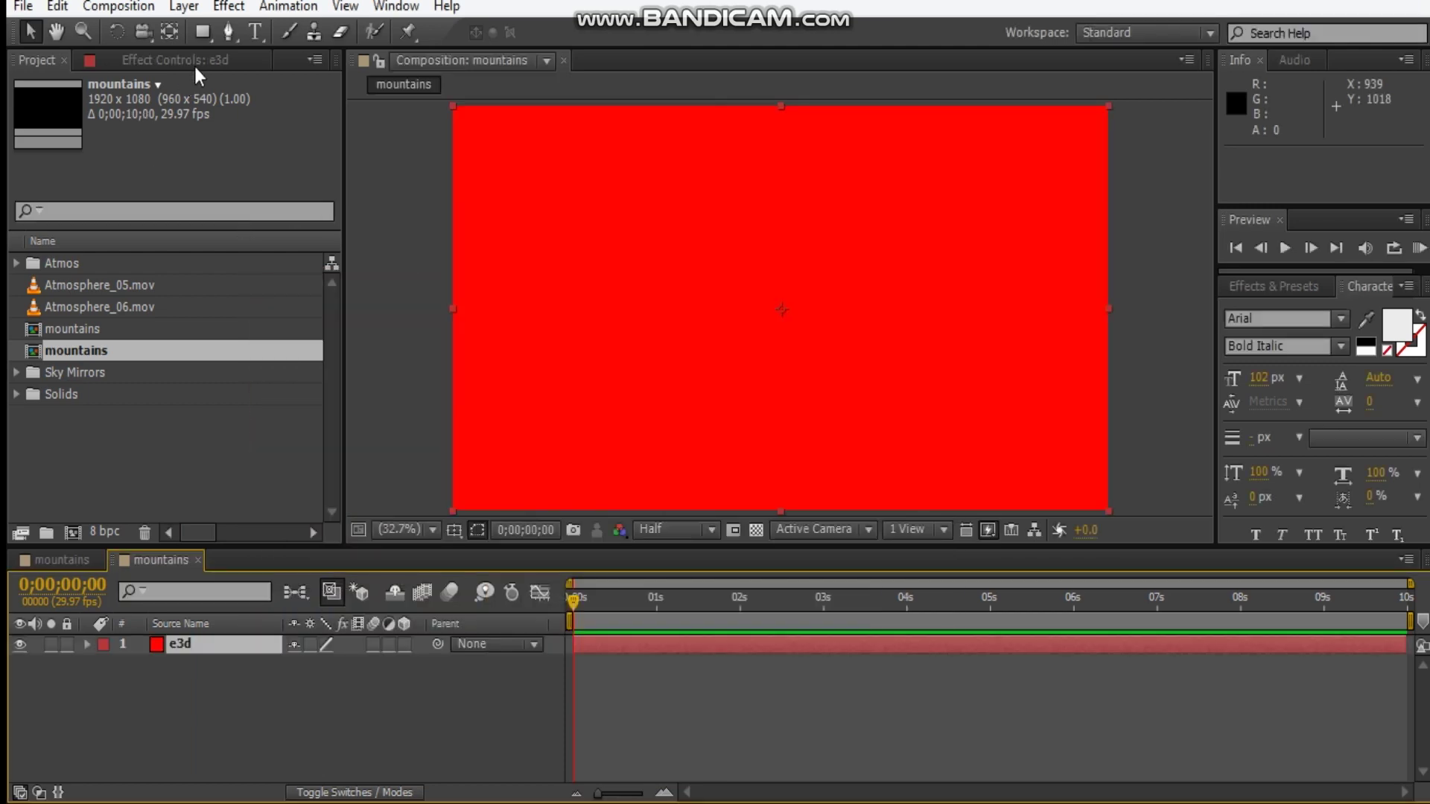
Step: Apply the Element effect to the e3d solid and open its Scene Setup
right_click(145, 260)
left_click(265, 789)
left_click(449, 551)
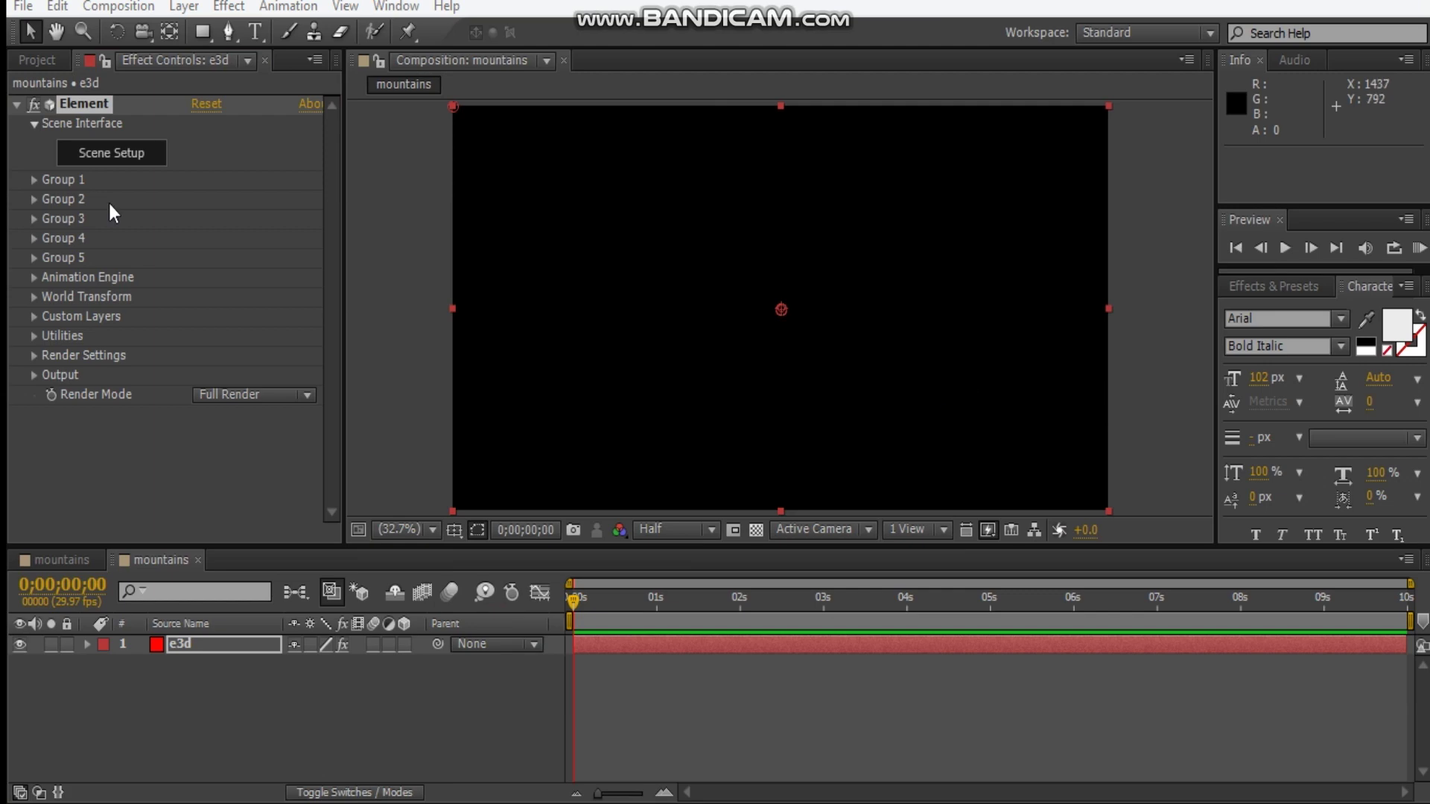
left_click(86, 155)
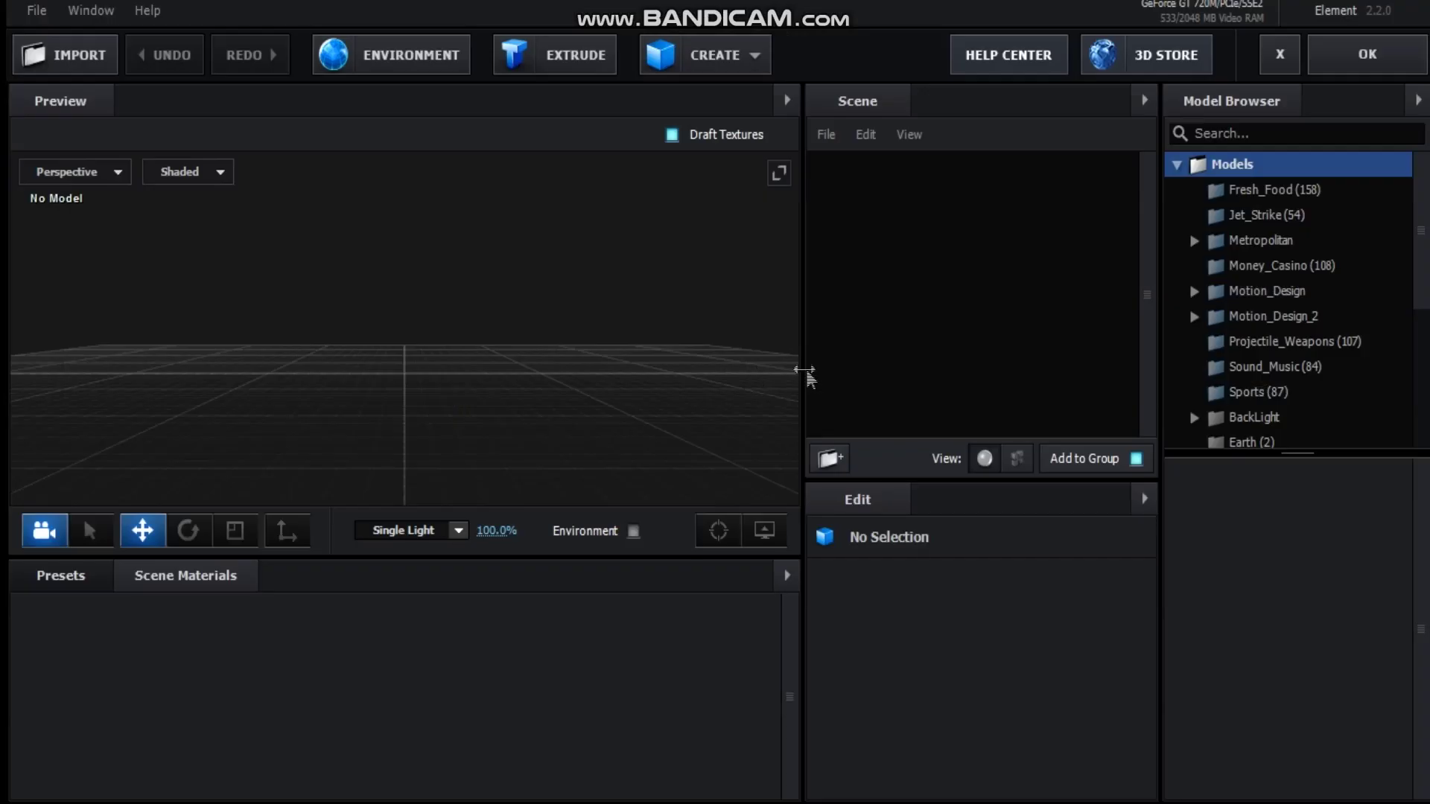
Step: Add the mountains_008 model from mountain model pack v1.0 to the scene
left_click_drag(1418, 272, 1421, 450)
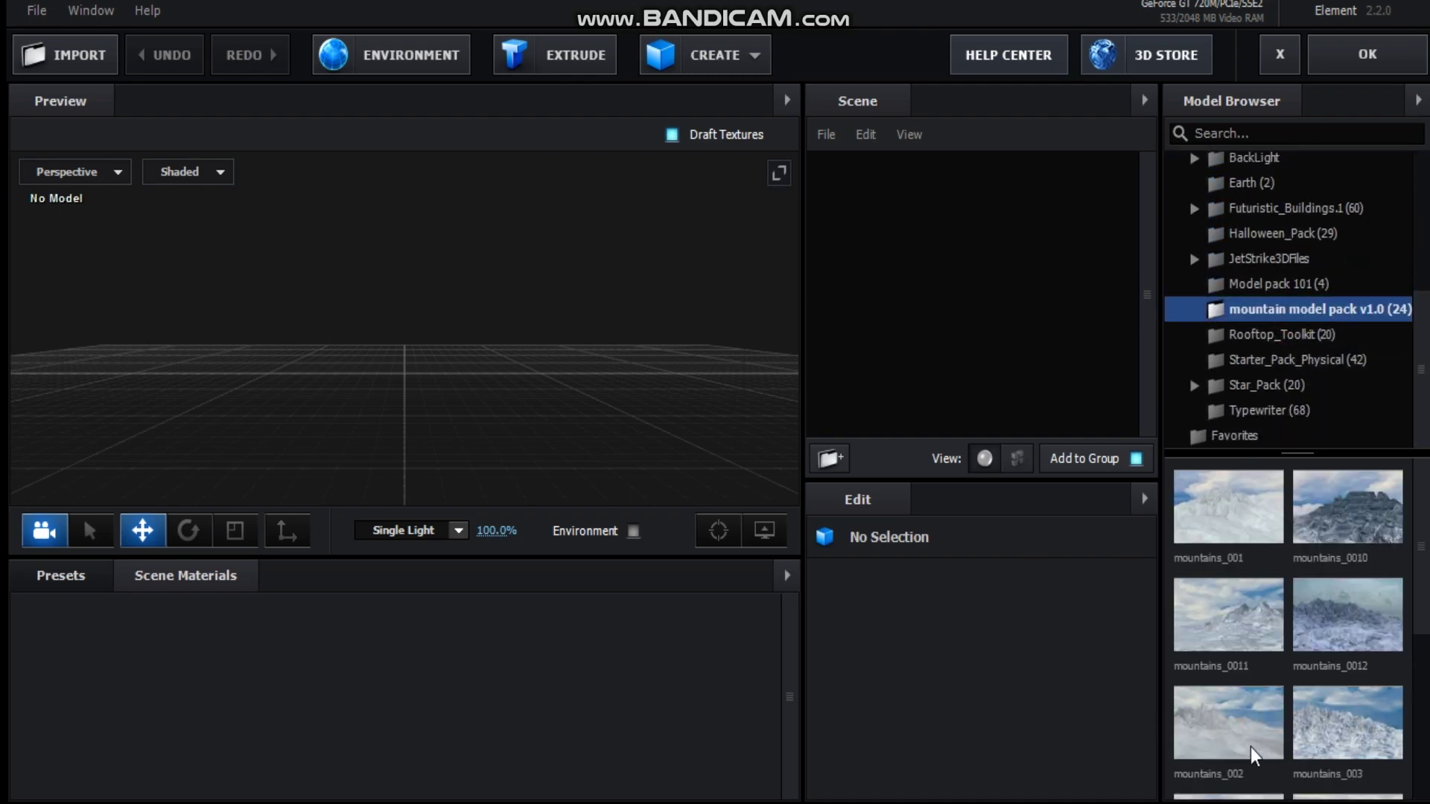
left_click_drag(1424, 517, 1415, 763)
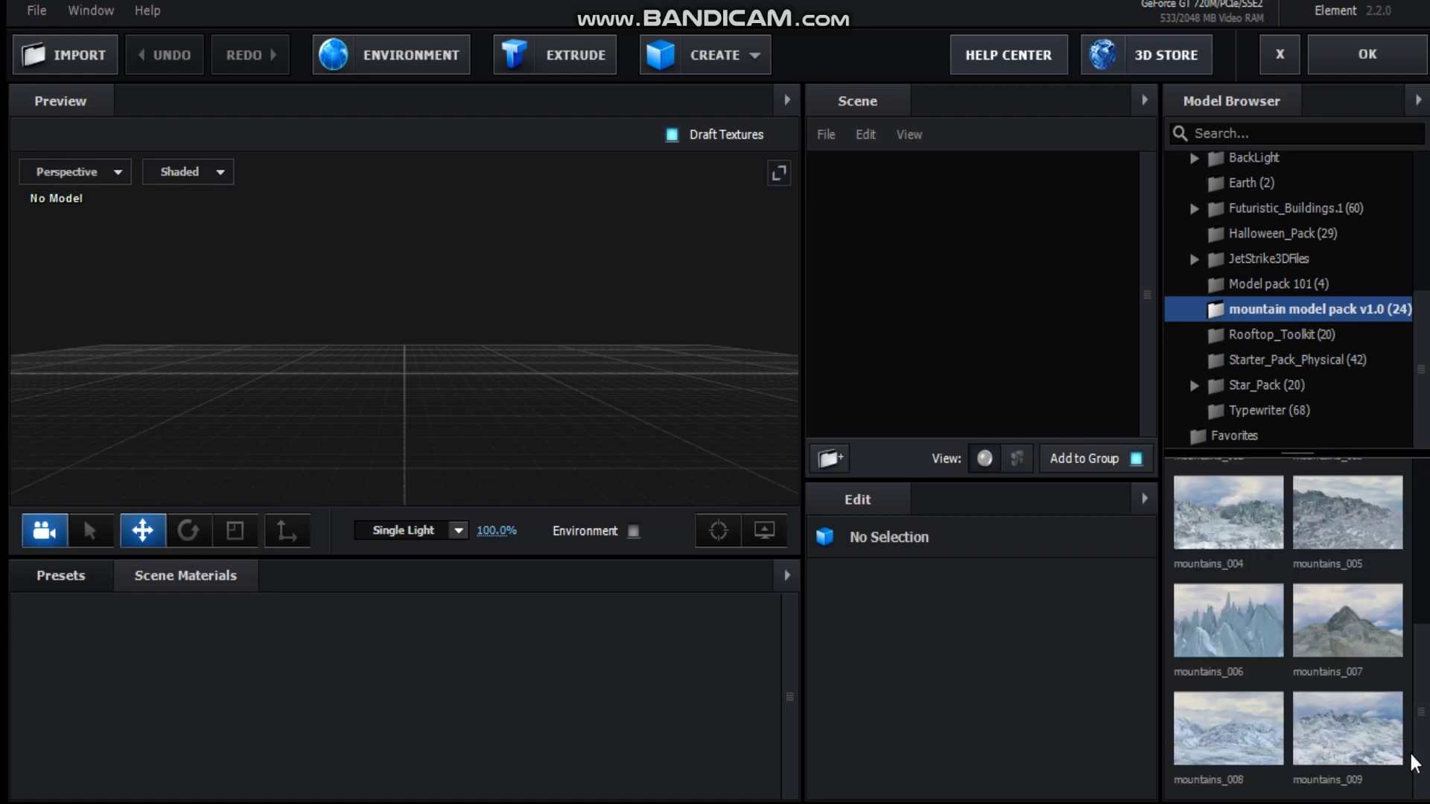
left_click(1230, 740)
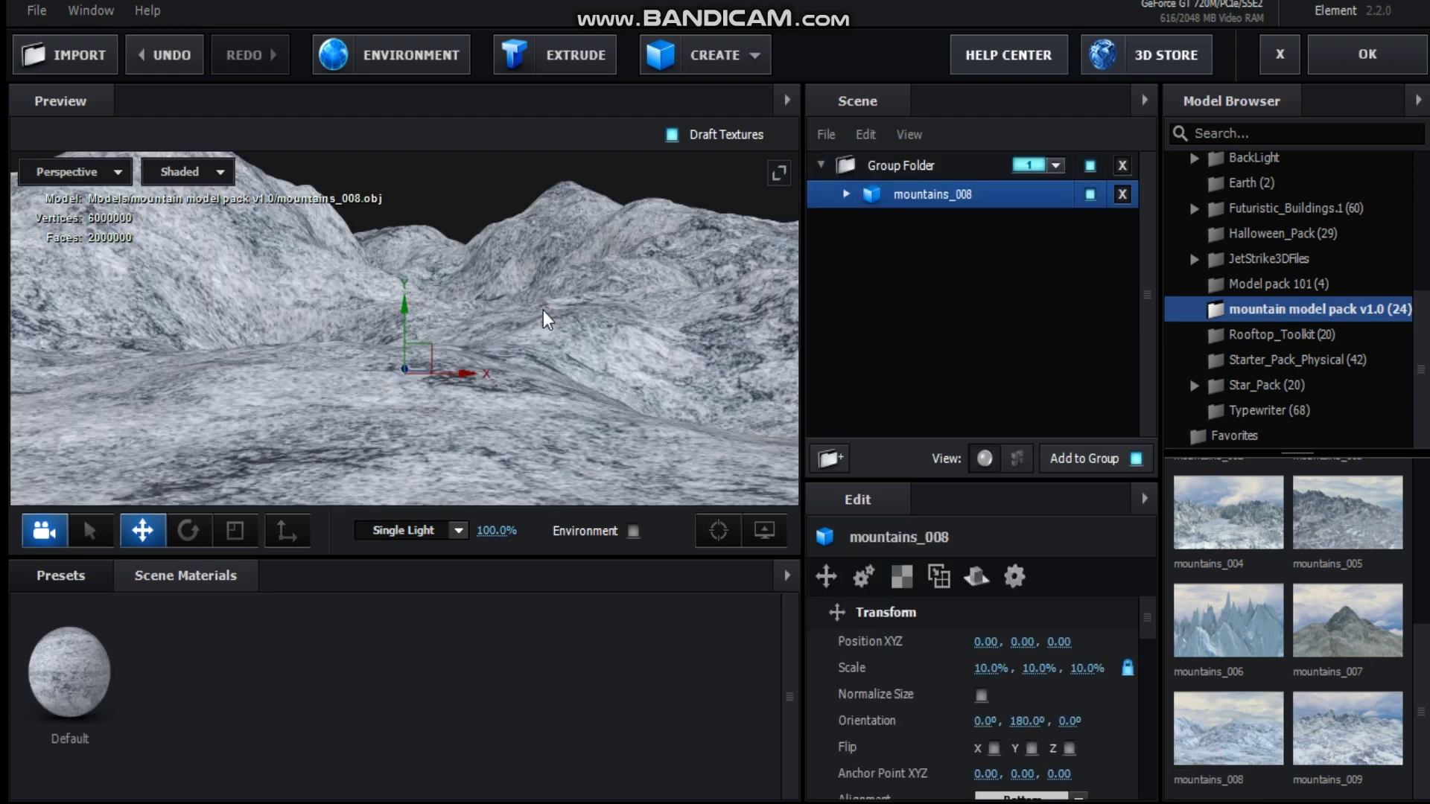
mouse_move(641, 345)
left_mouse_down()
mouse_move(570, 372)
mouse_move(350, 406)
left_mouse_up()
scroll(569, 372, "down", 5)
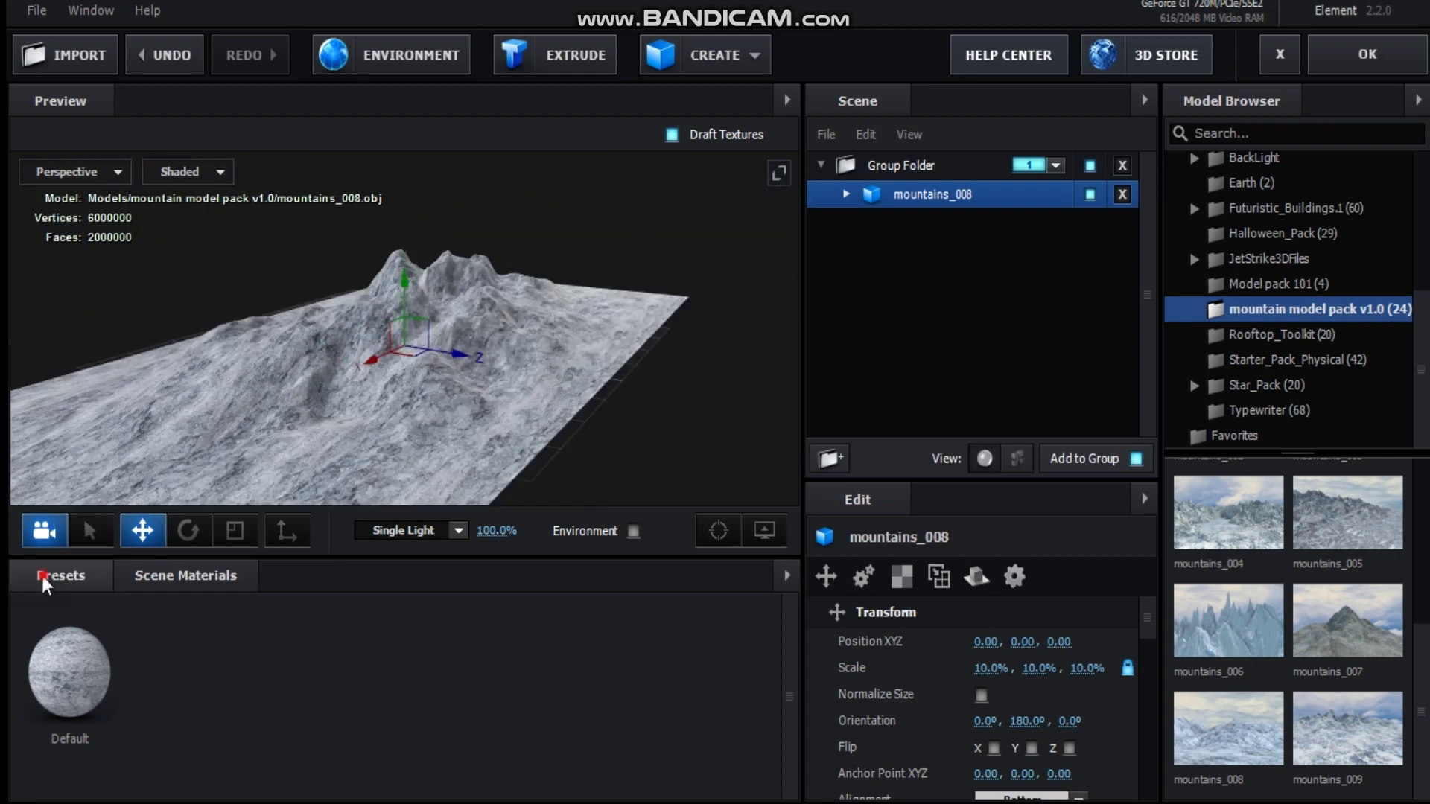
Step: Apply the stone_wall_03 material from the Pro_Shaders_2 Stone presets to the mountain model
left_click(43, 578)
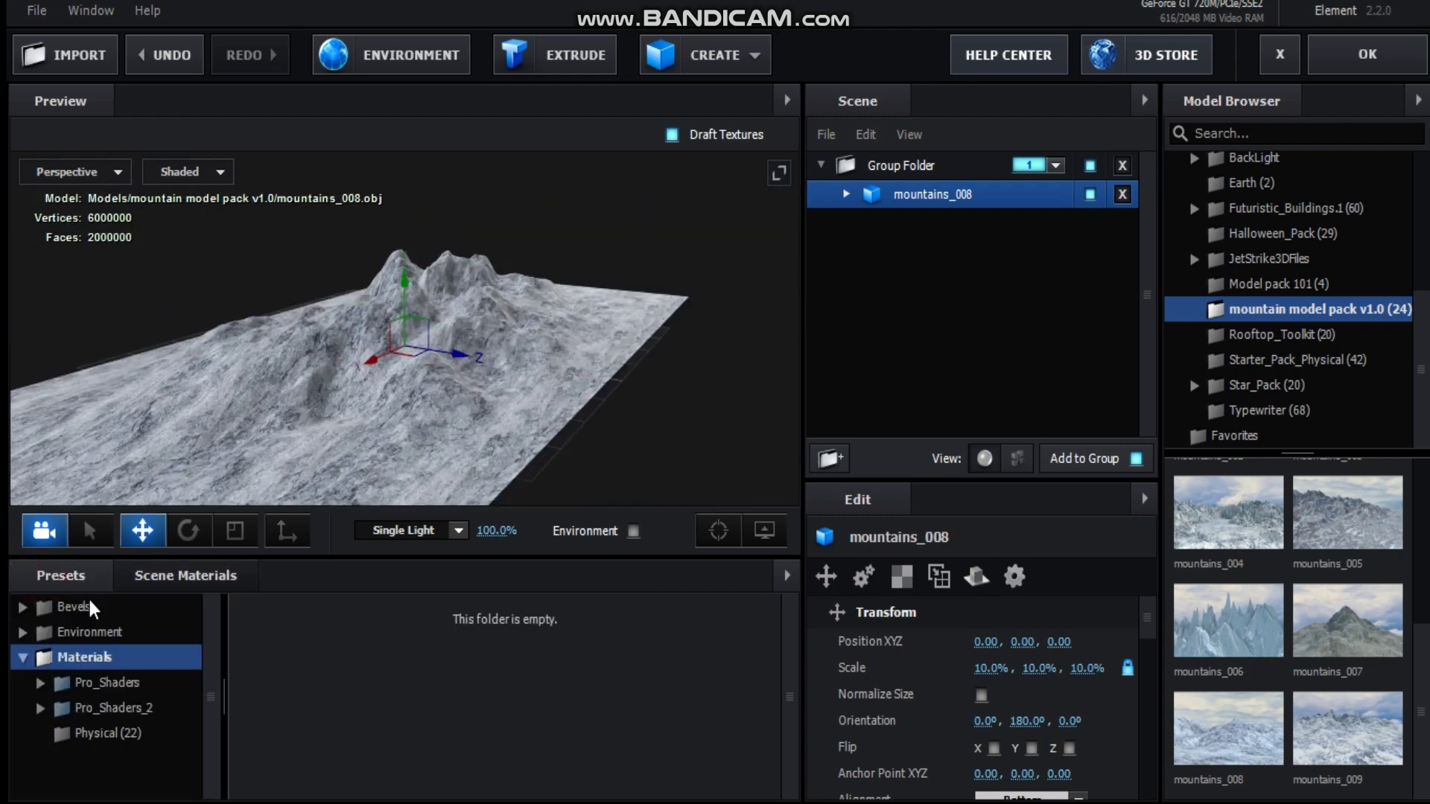
double_click(113, 715)
left_click_drag(210, 629, 153, 744)
left_click(125, 694)
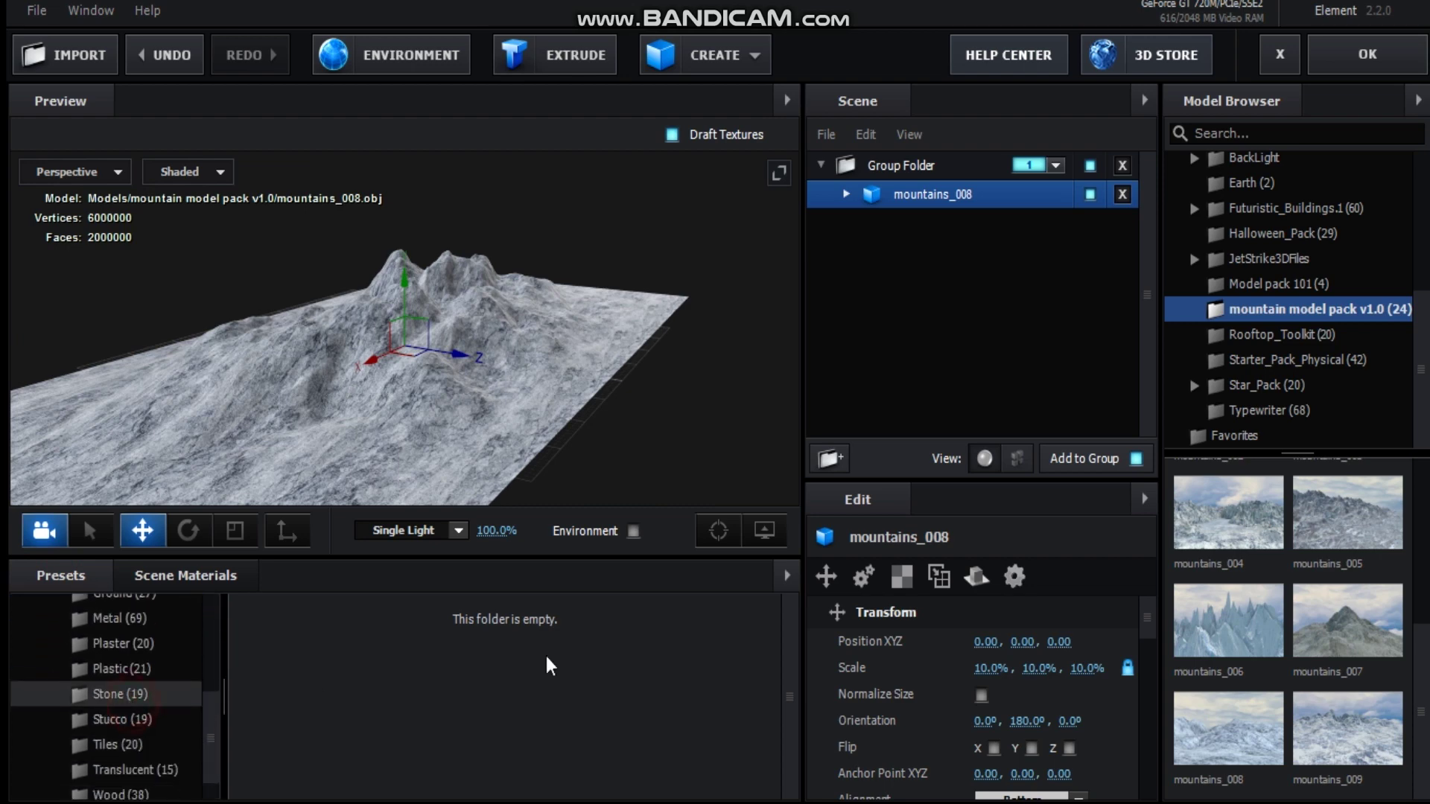
left_click_drag(788, 636, 789, 767)
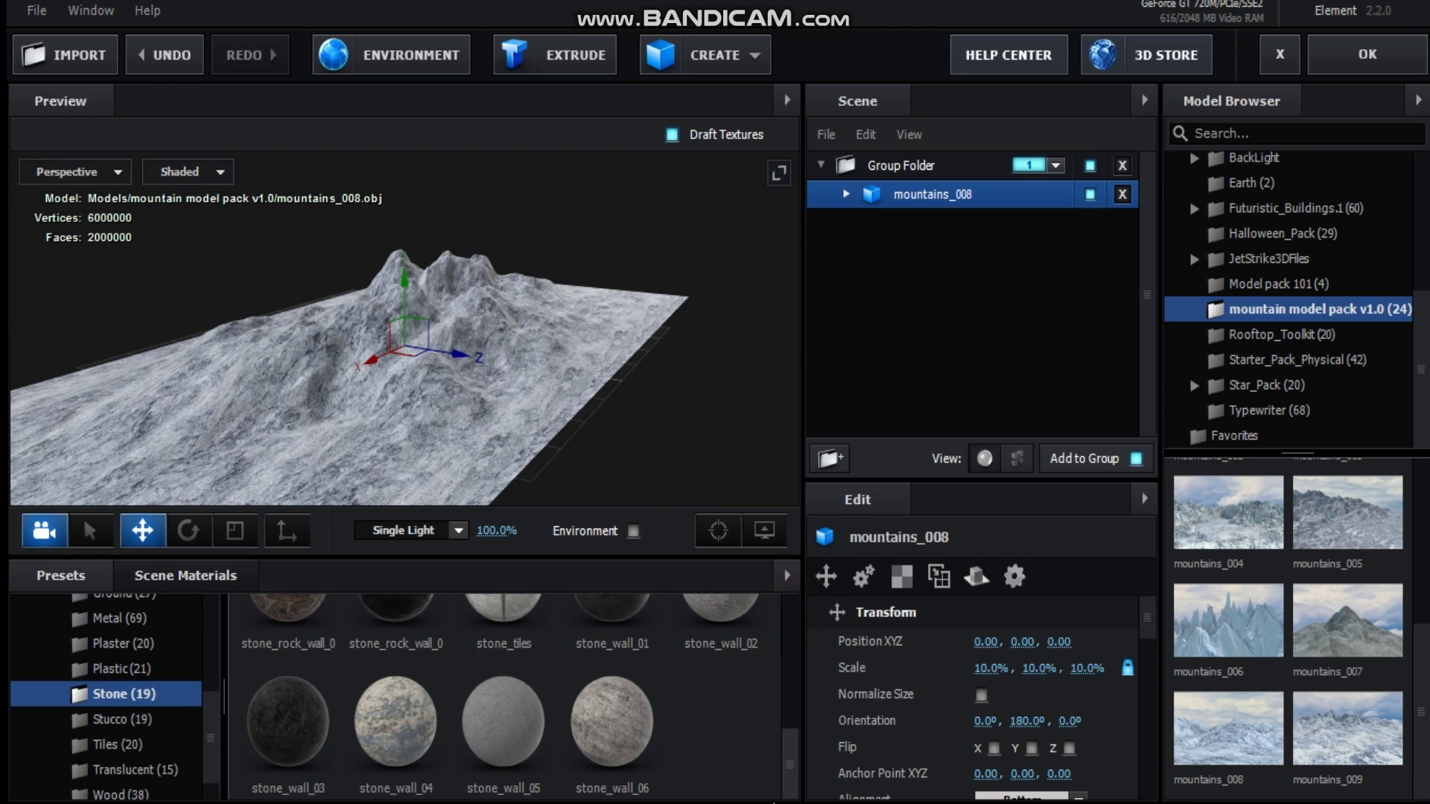
left_click_drag(284, 735, 400, 400)
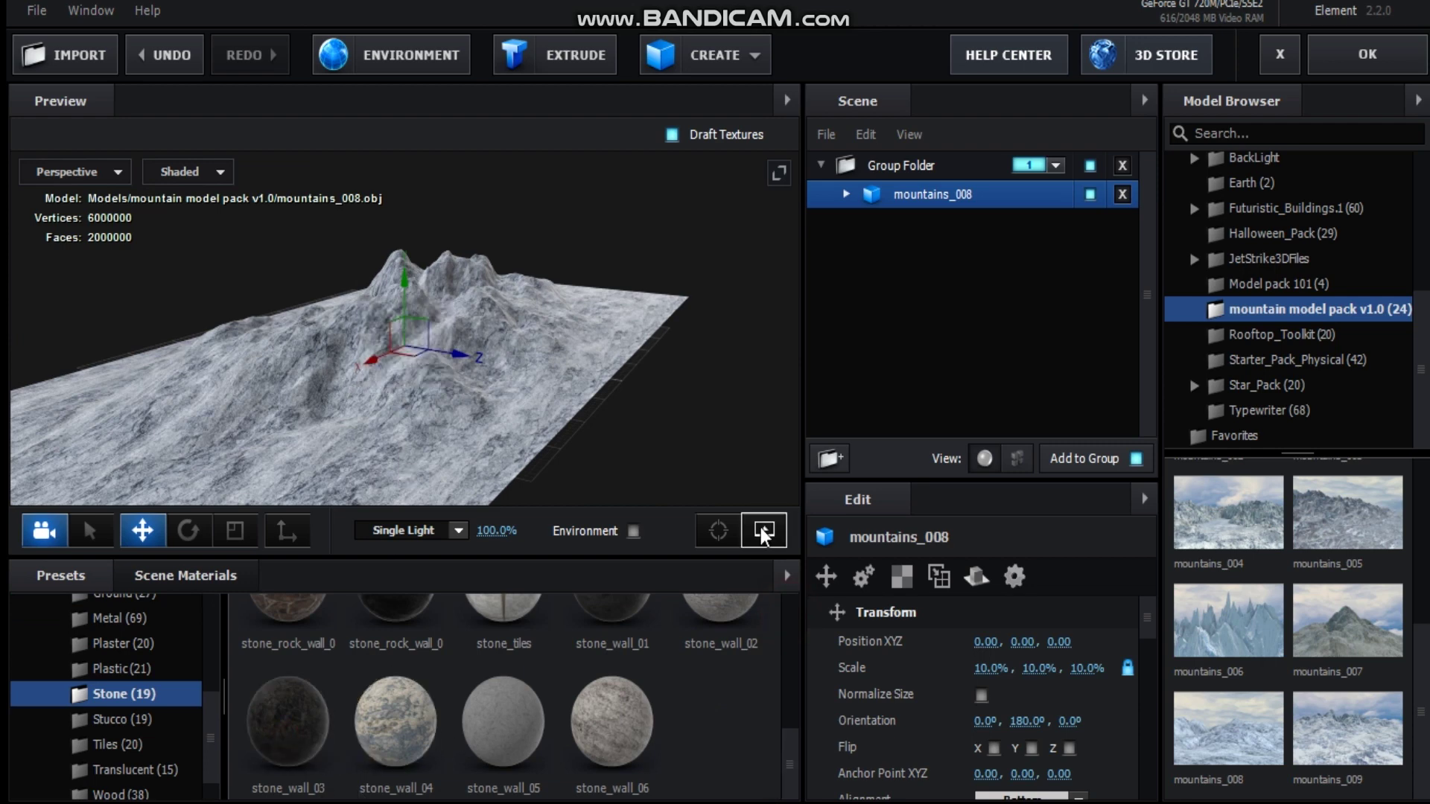
left_click_drag(343, 449, 464, 450)
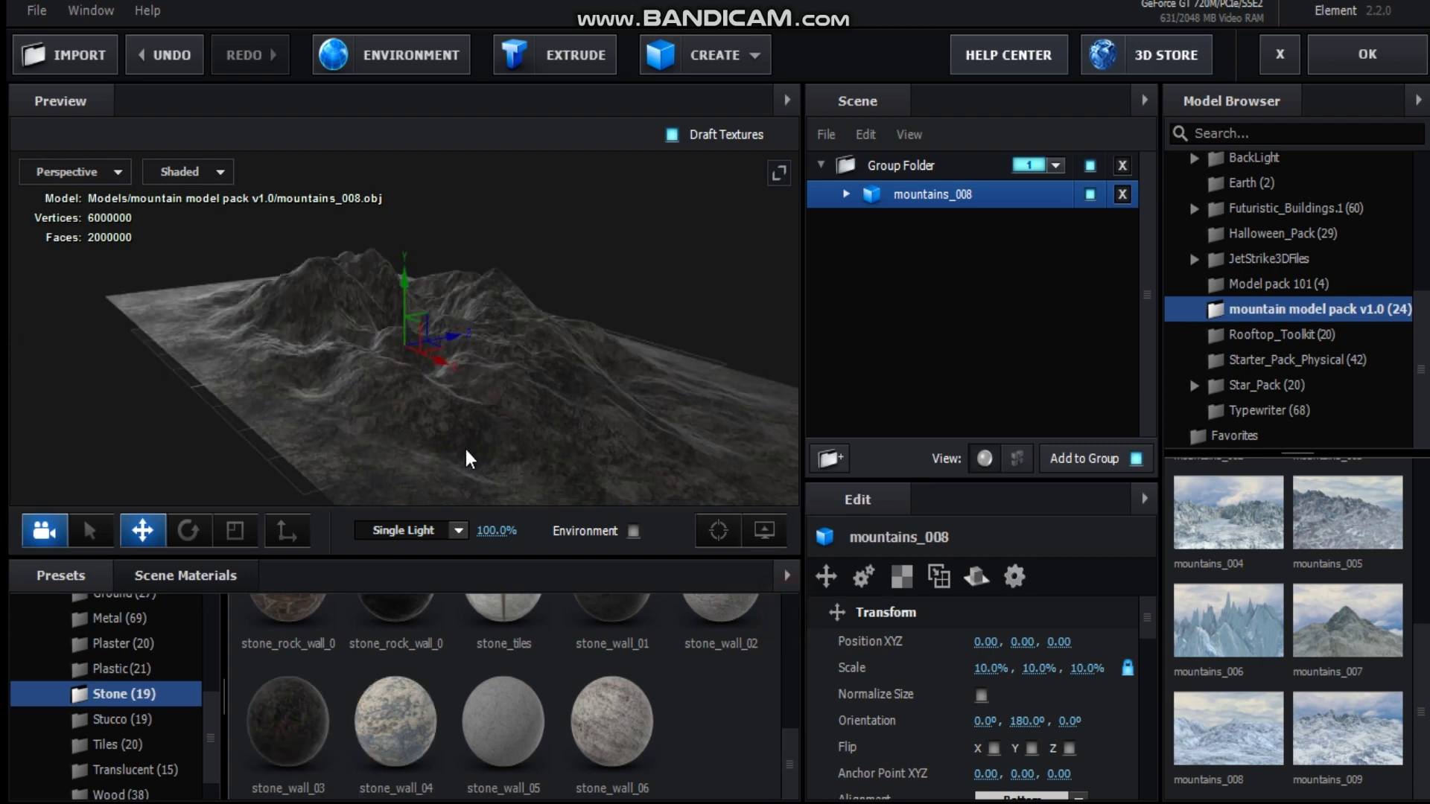
Step: Apply the blue BackLight_2K_35 environment preset from the BackLight_2K folder to the scene
scroll(110, 689, "up", 5)
left_click(22, 658)
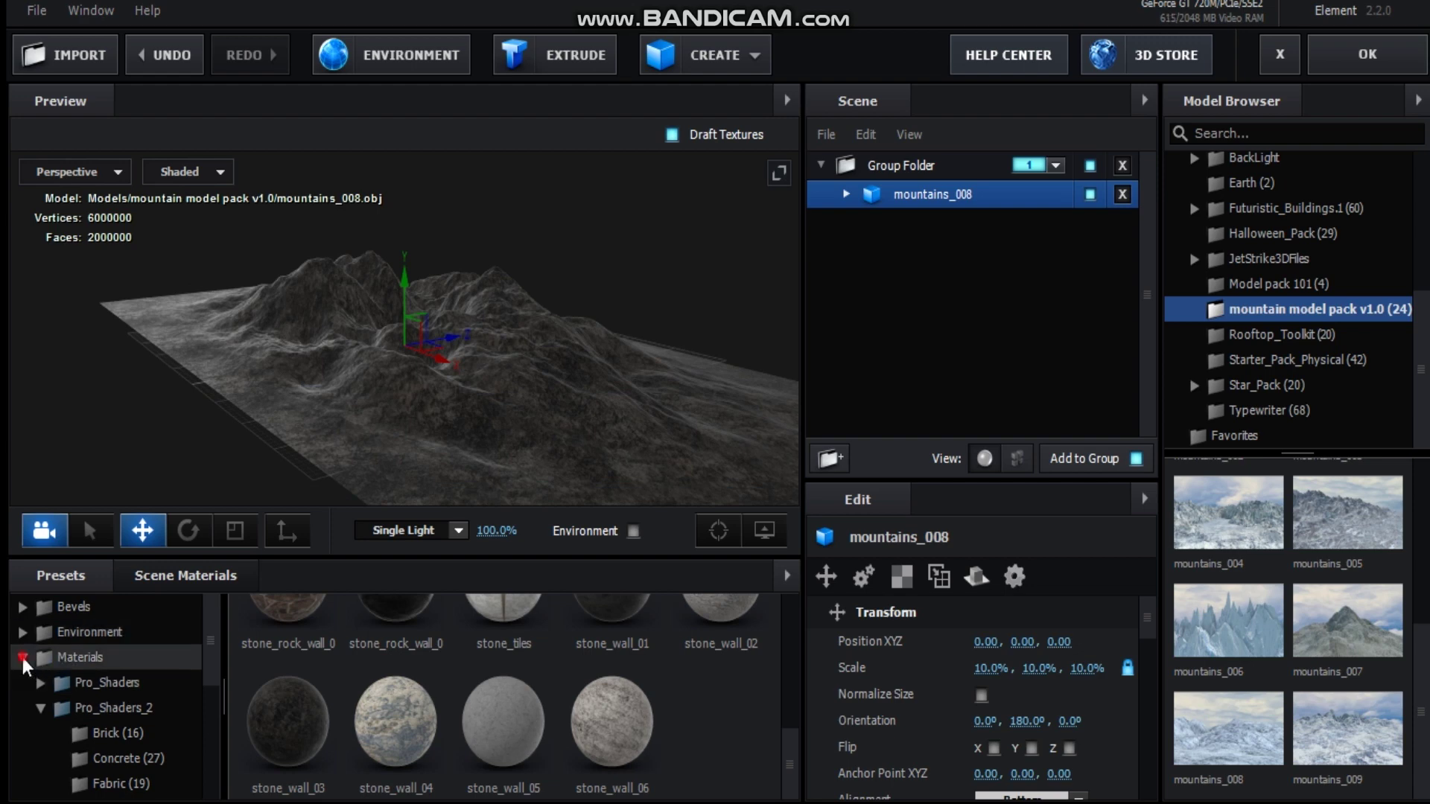
left_click(87, 633)
left_click(138, 682)
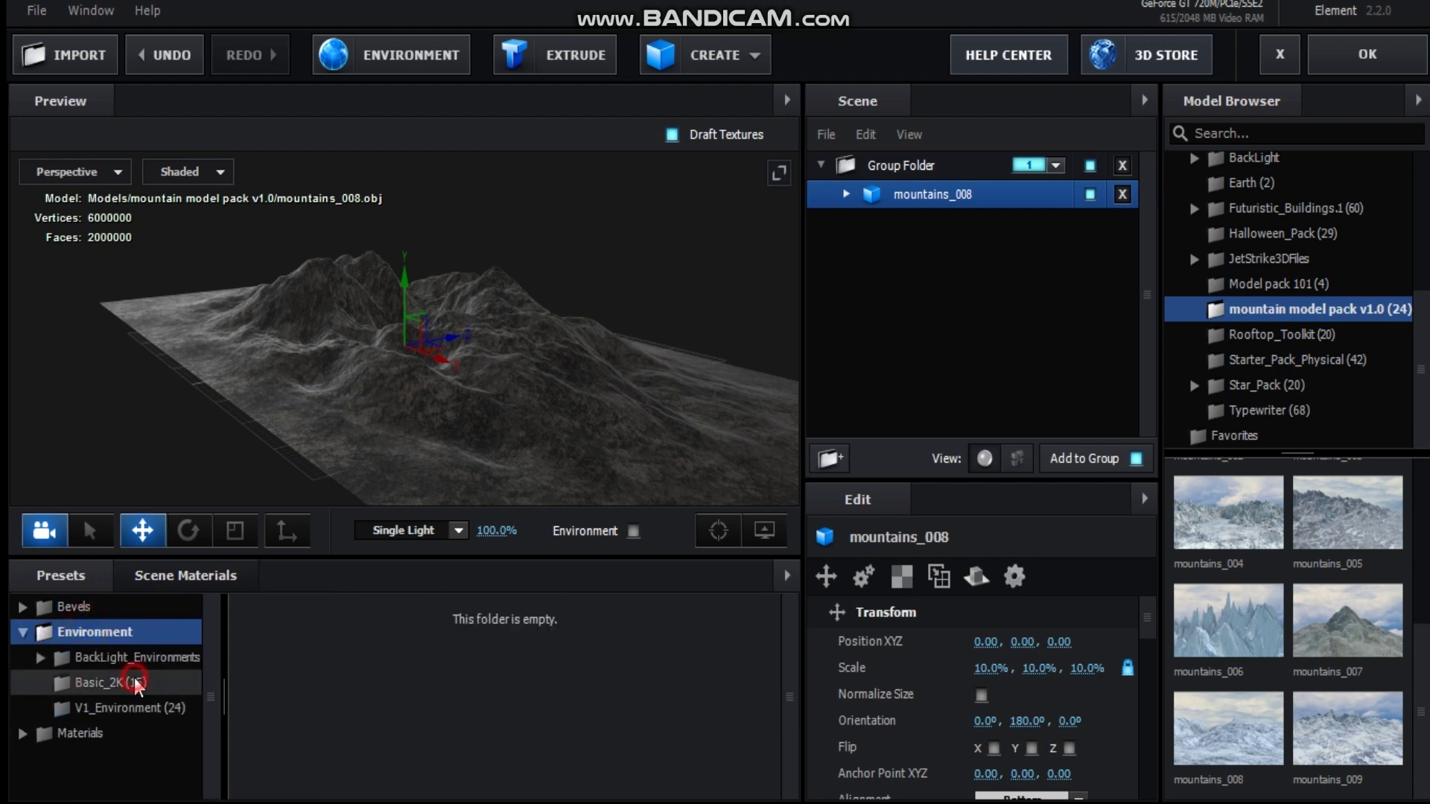
left_click(97, 658)
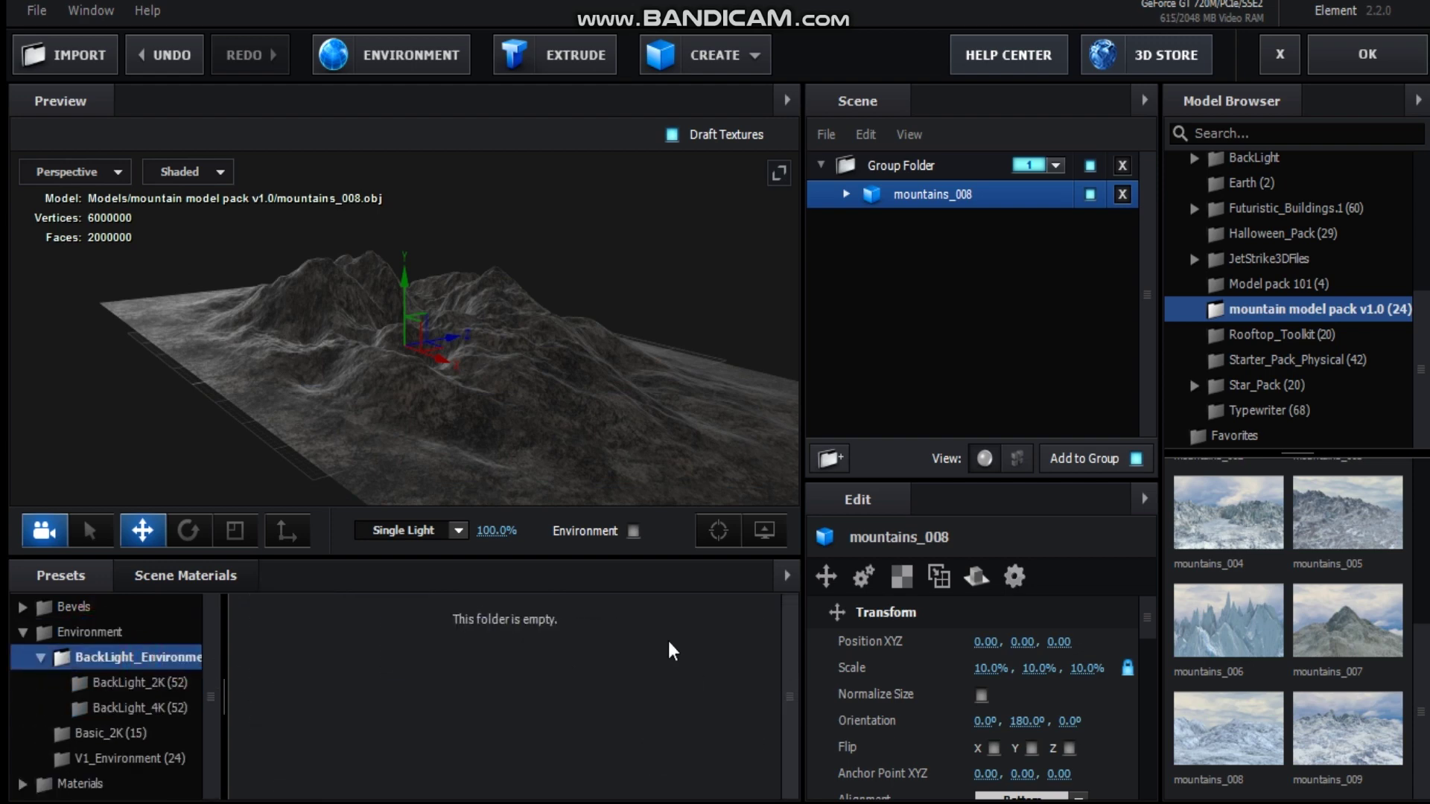
left_click(159, 685)
left_click_drag(787, 624, 789, 740)
left_click(700, 694)
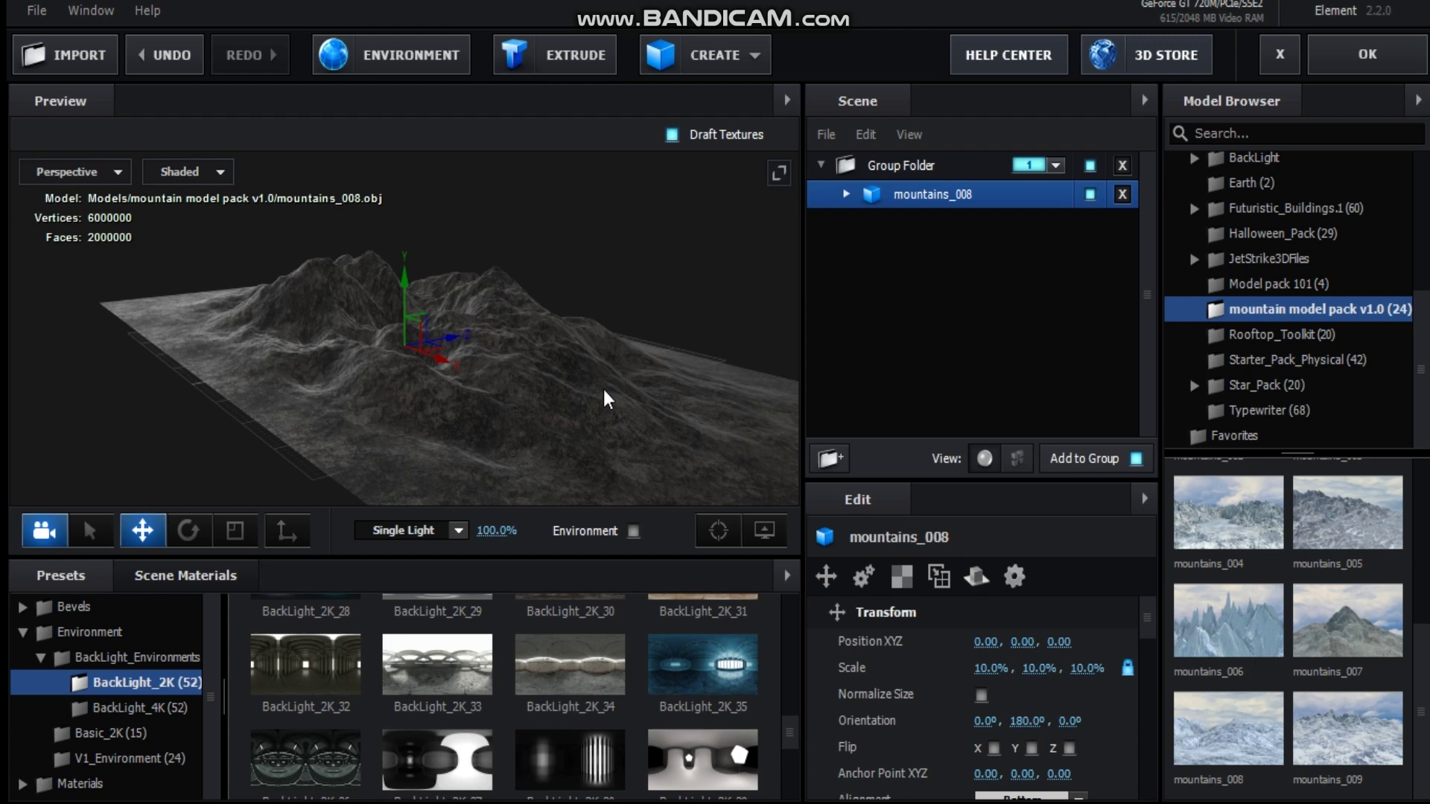
left_click_drag(650, 392, 525, 415)
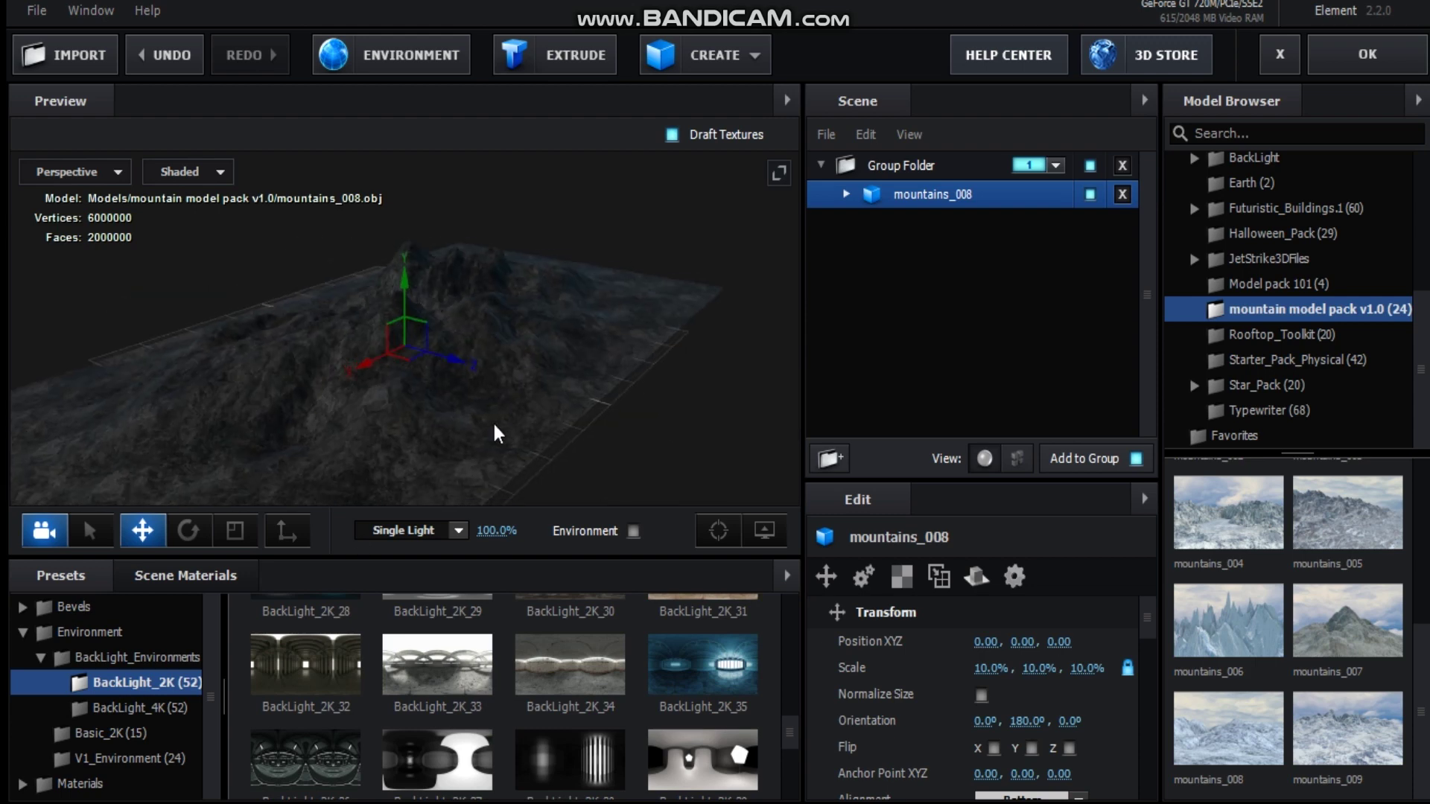
Step: Set the preview lighting brightness to 130%
left_click(22, 632)
left_click(482, 533)
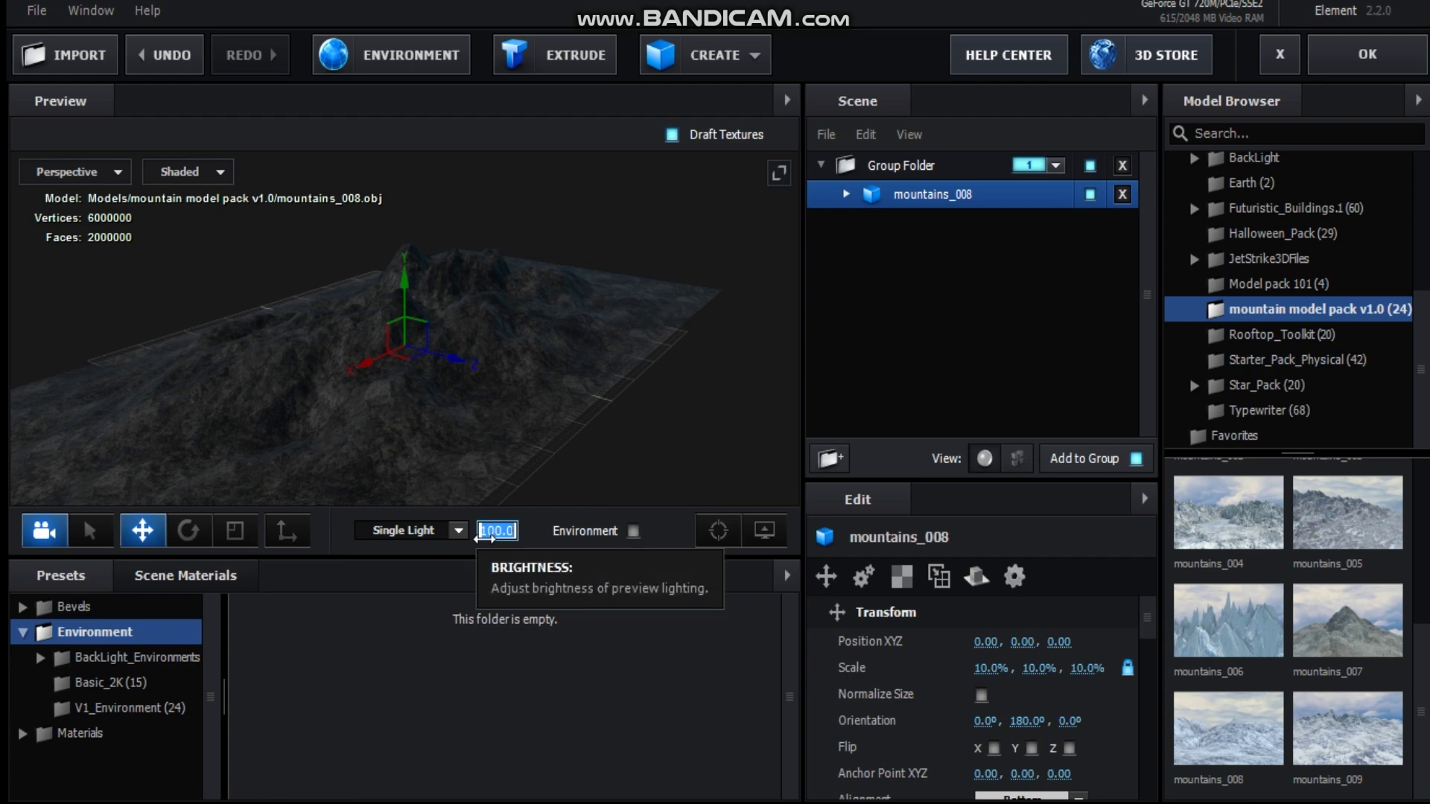
type("130")
key("Return")
Step: Enable Z-axis group symmetry on the outer group folder and reposition the outer and nested groups along Z
left_click_drag(570, 421, 540, 415)
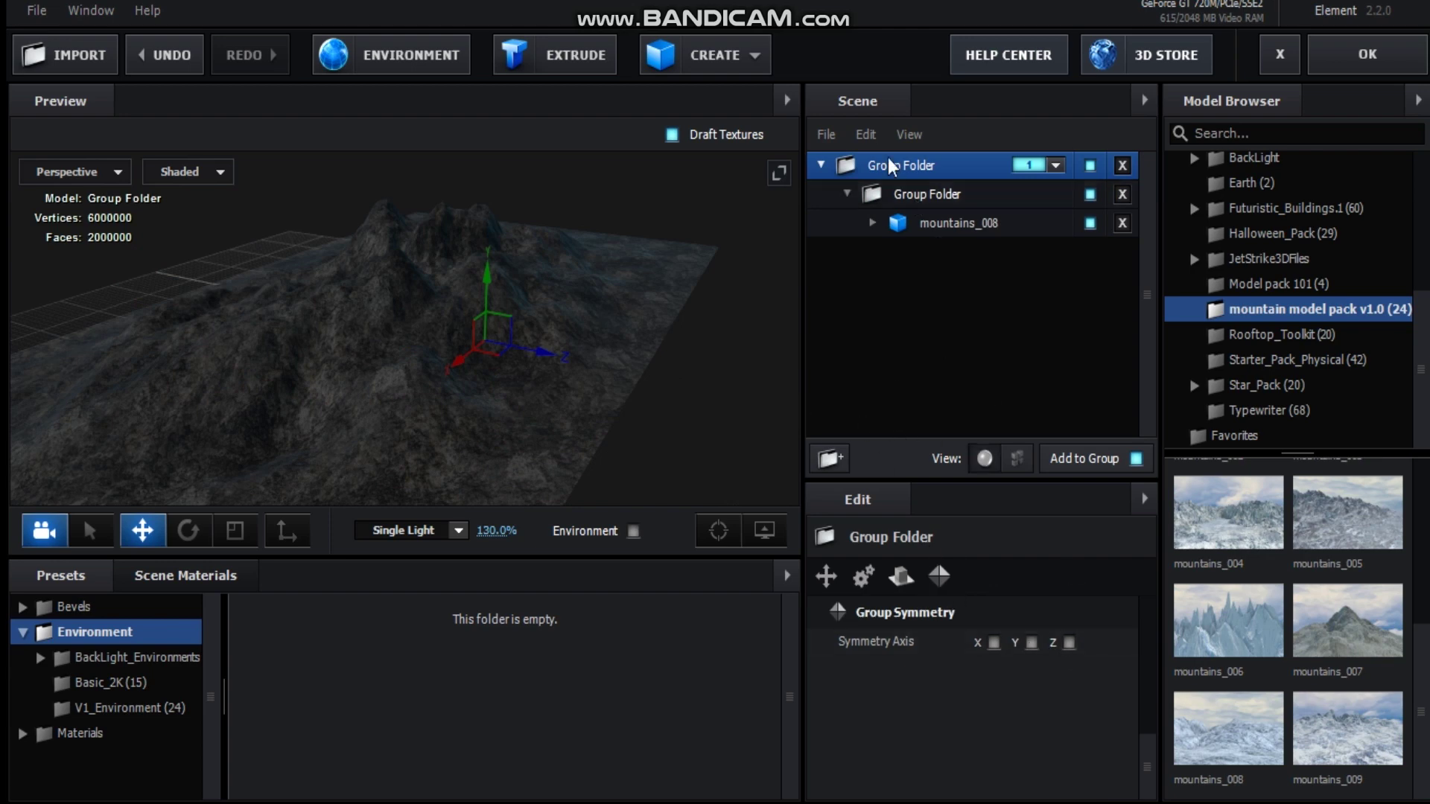
left_click(1069, 641)
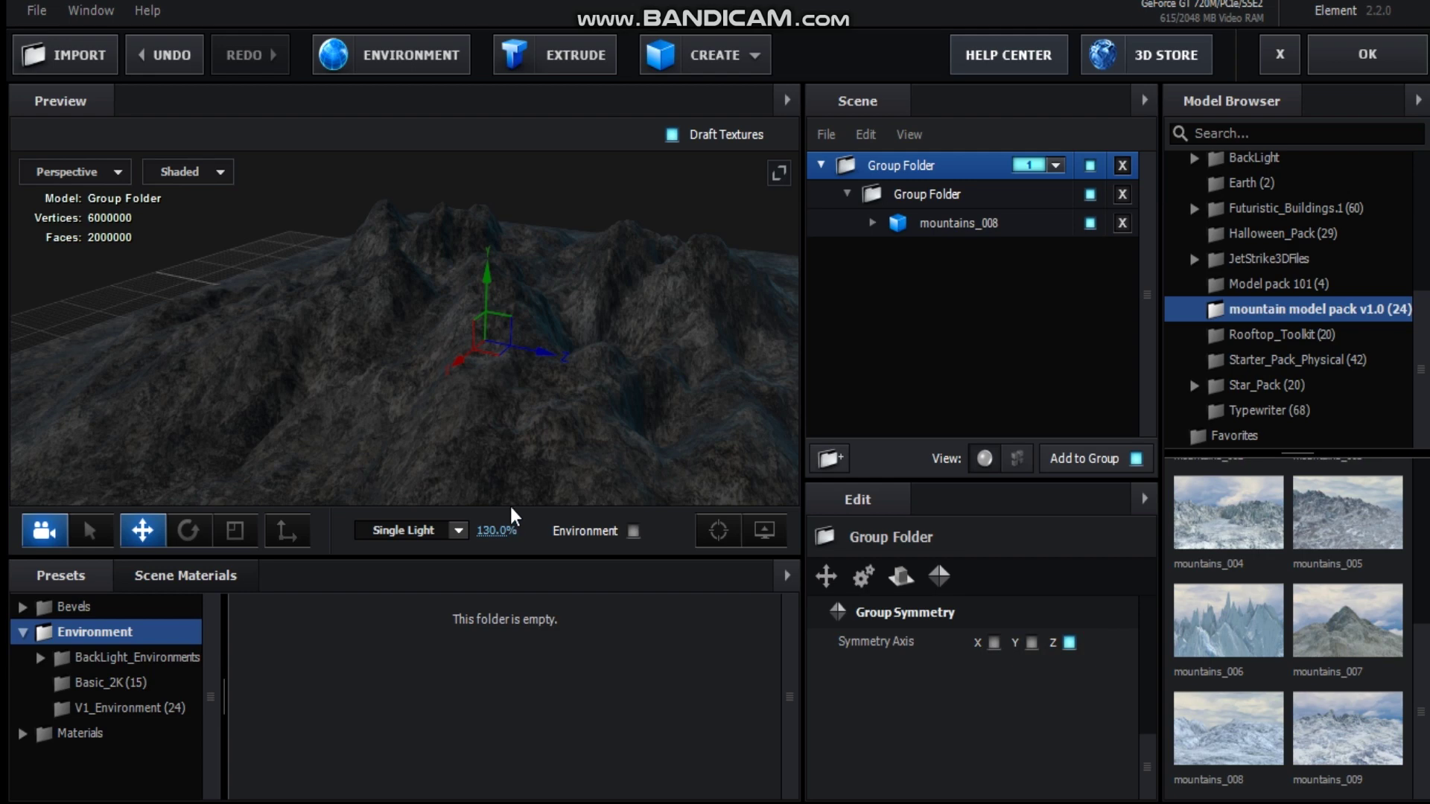
left_click_drag(533, 350, 408, 316)
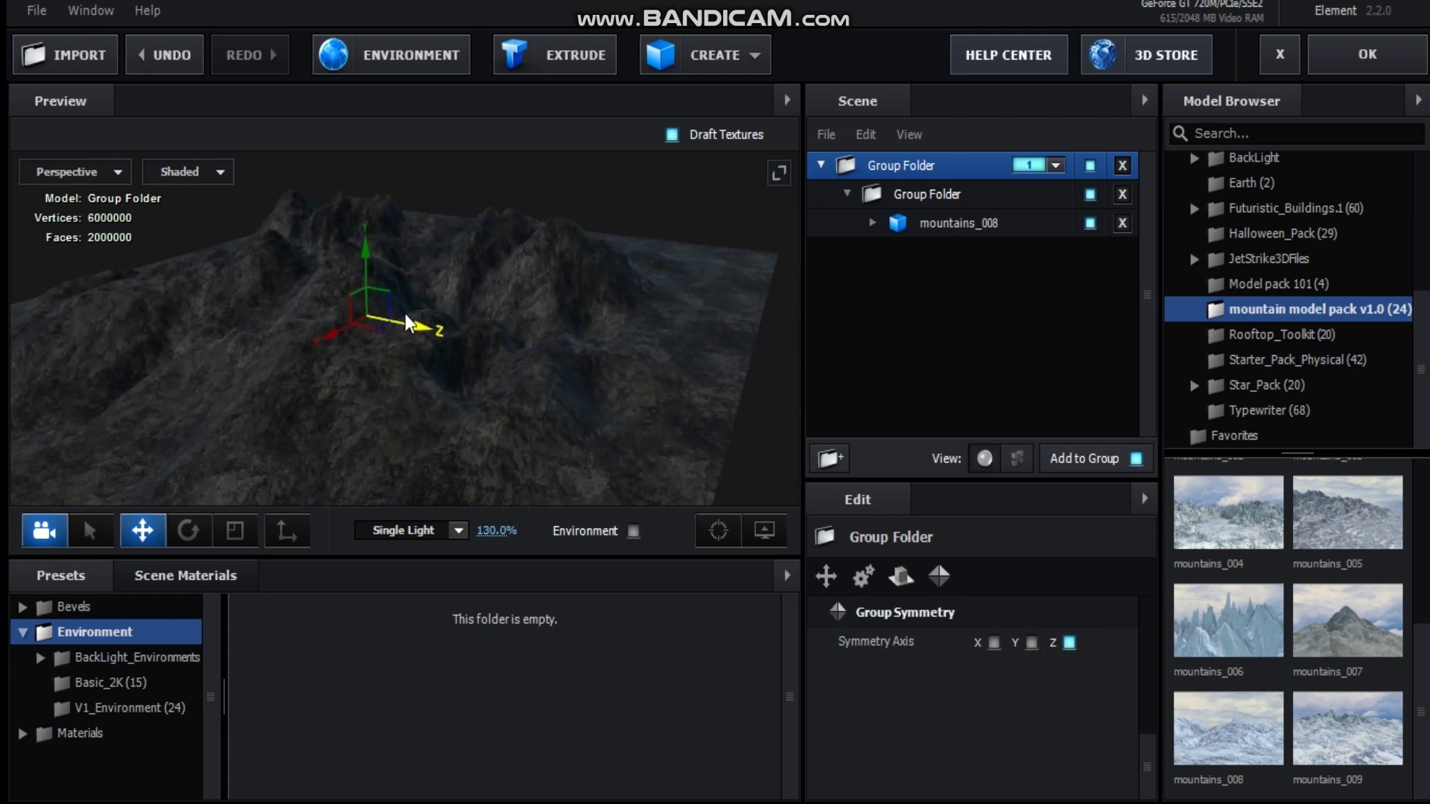
left_click(864, 195)
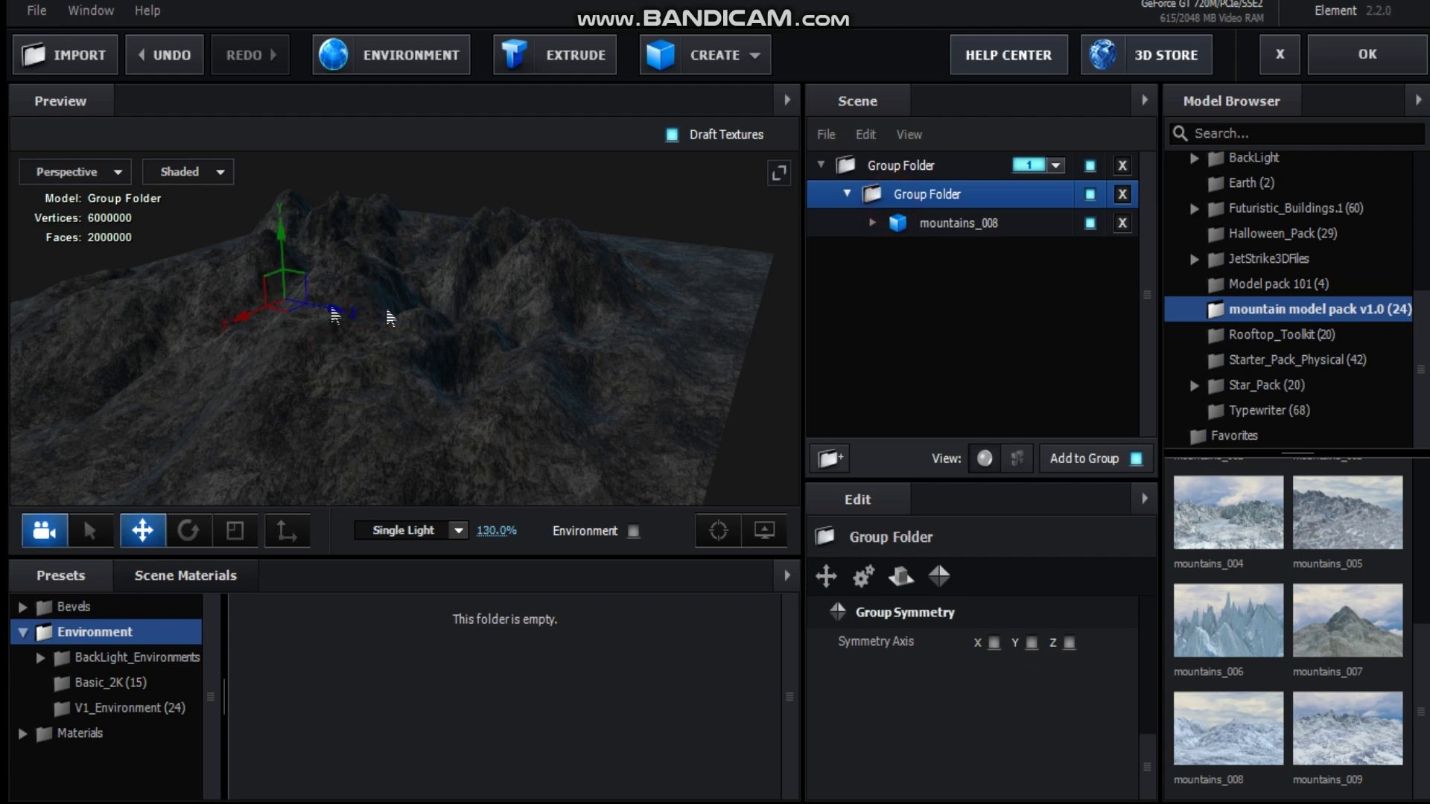
left_click_drag(325, 313, 313, 308)
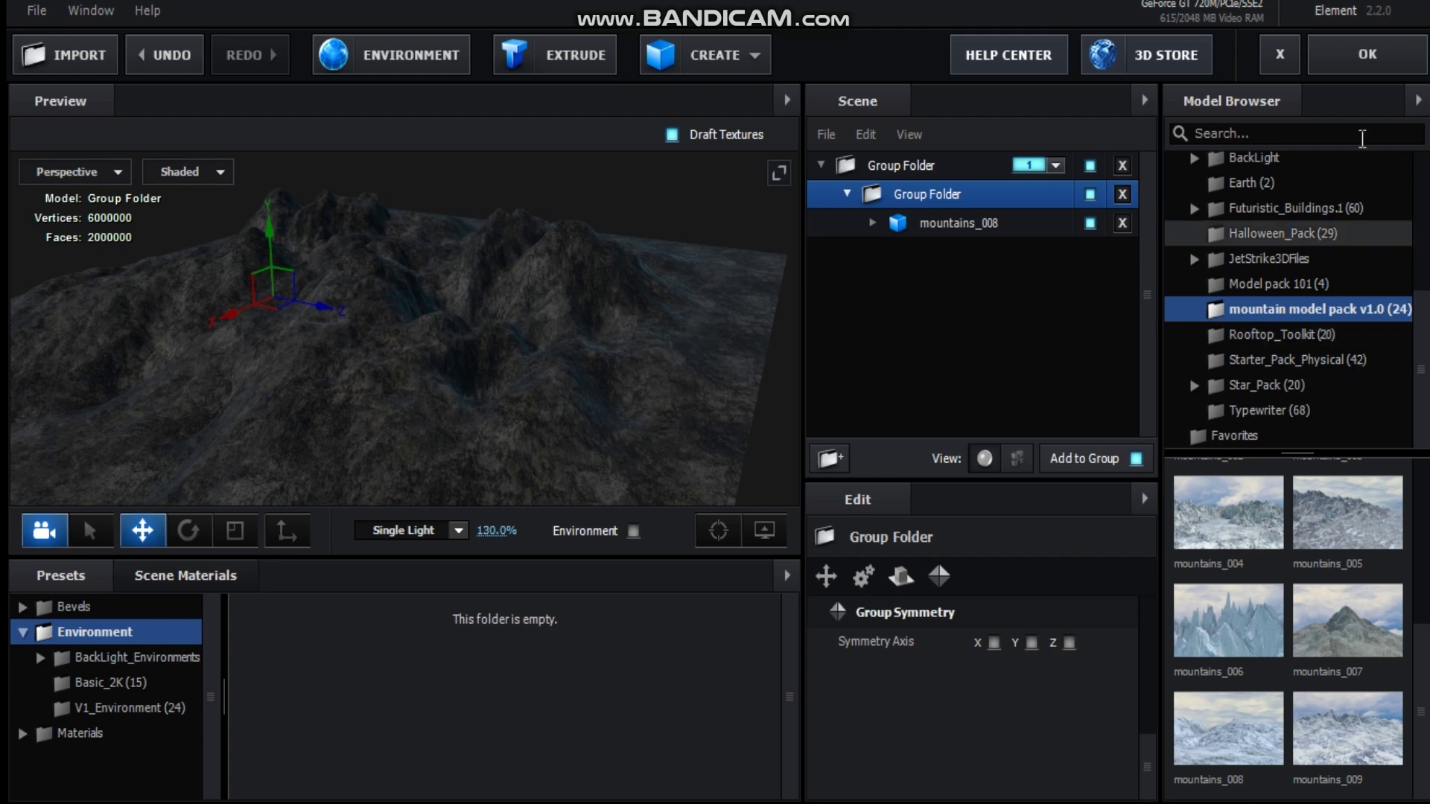
Step: Accept the Element scene setup and return to the new mountains composition
left_click_drag(653, 358, 540, 372)
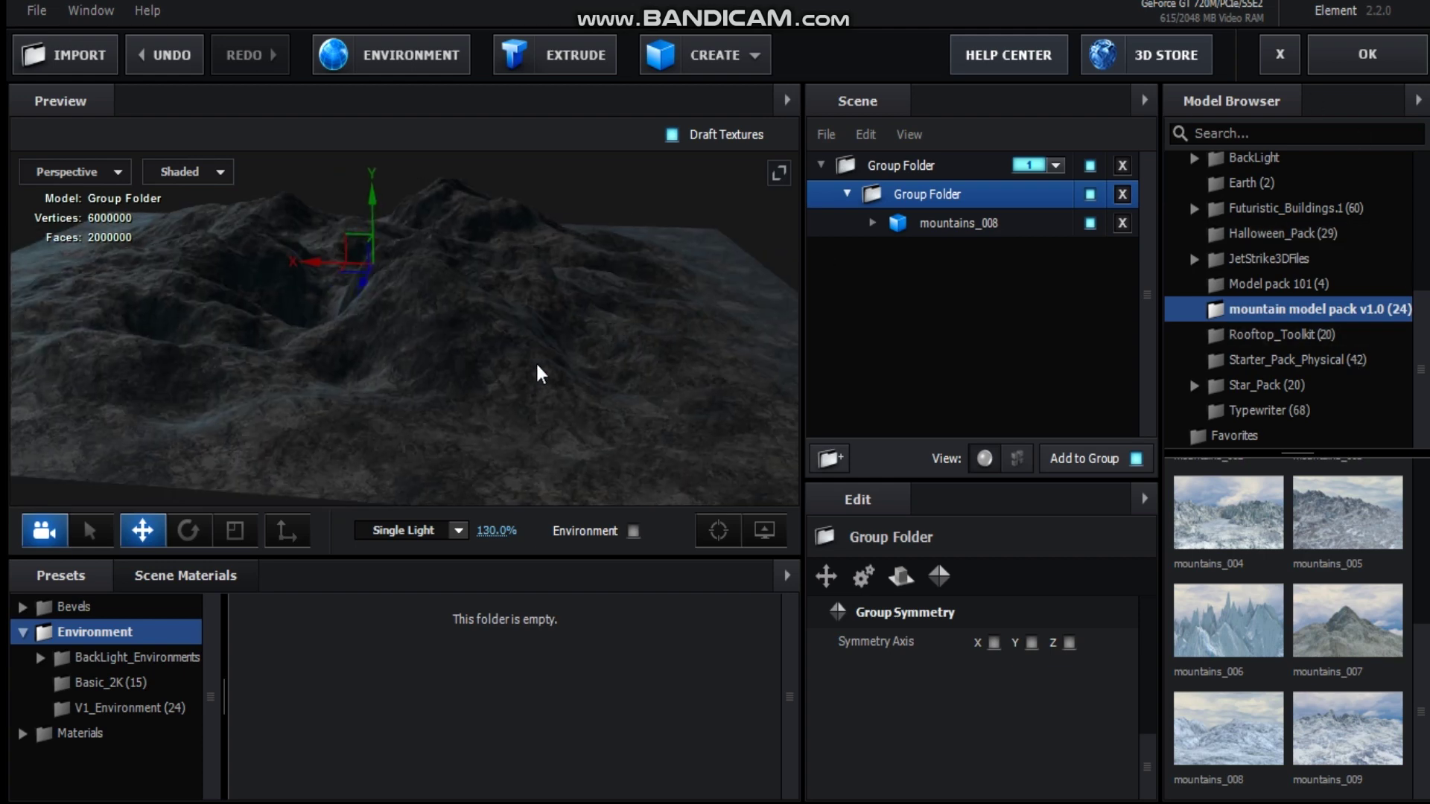
left_click_drag(632, 399, 715, 370)
left_click(1409, 59)
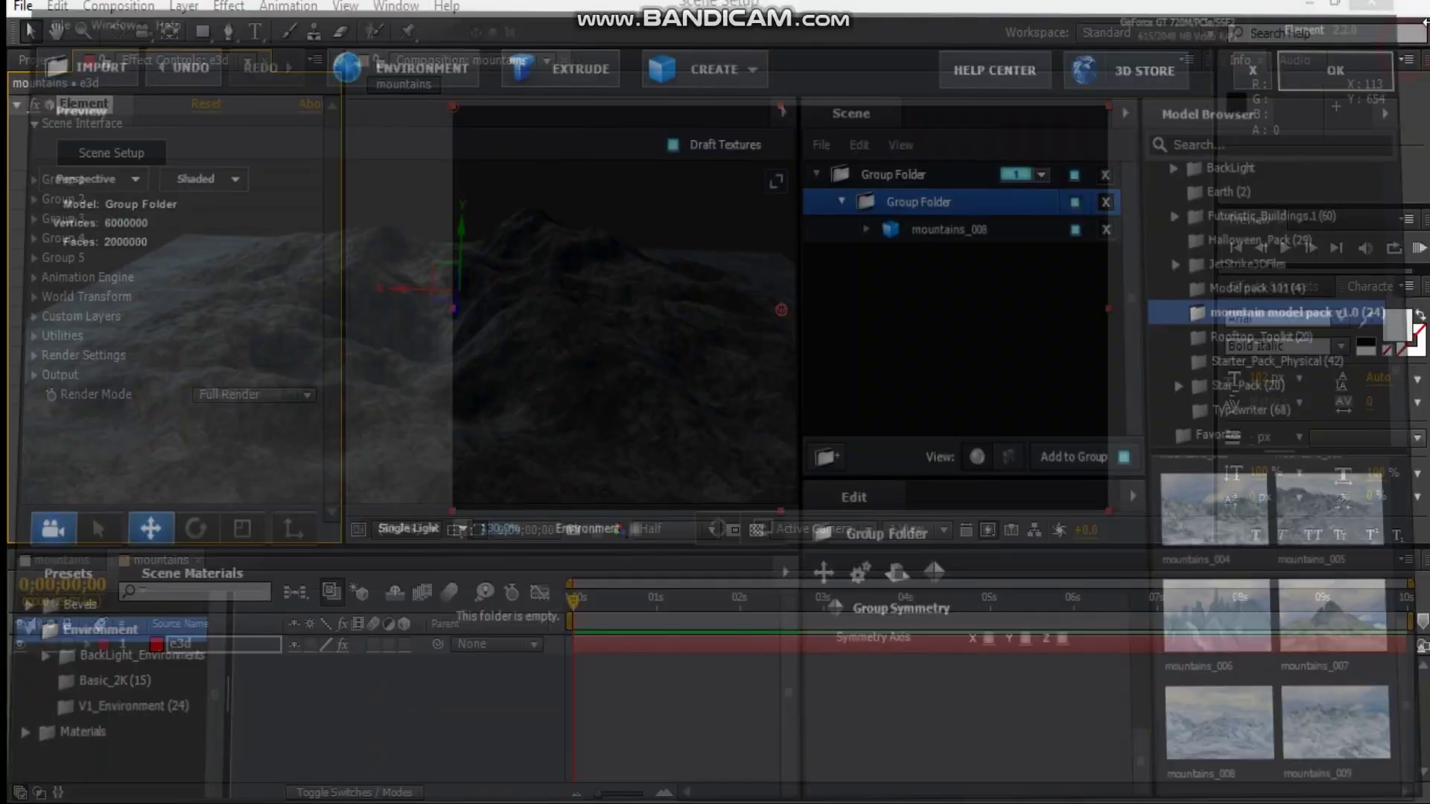
left_click(155, 566)
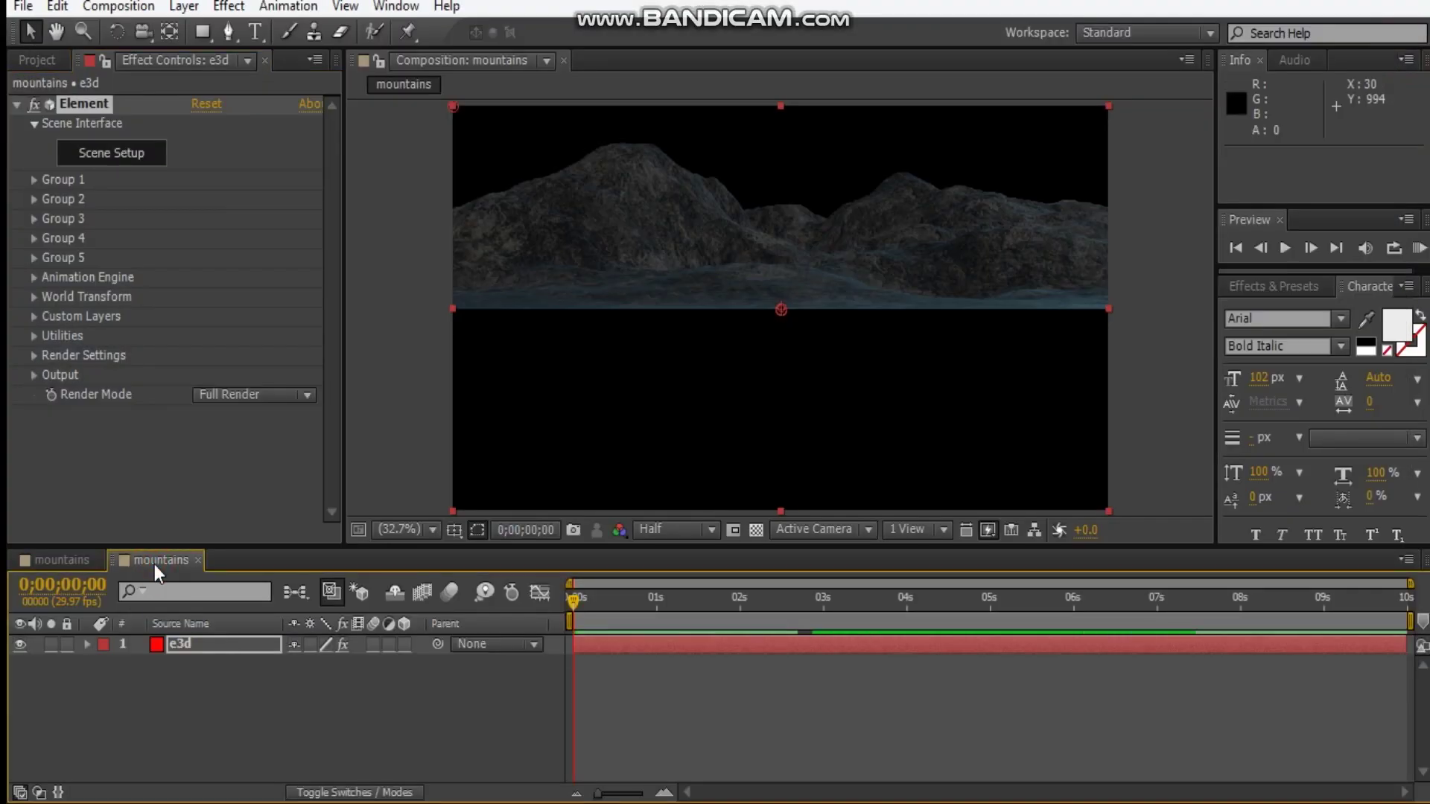
Step: Add a two-node camera with the 80mm preset to the composition
key("ctrl+alt+shift+c")
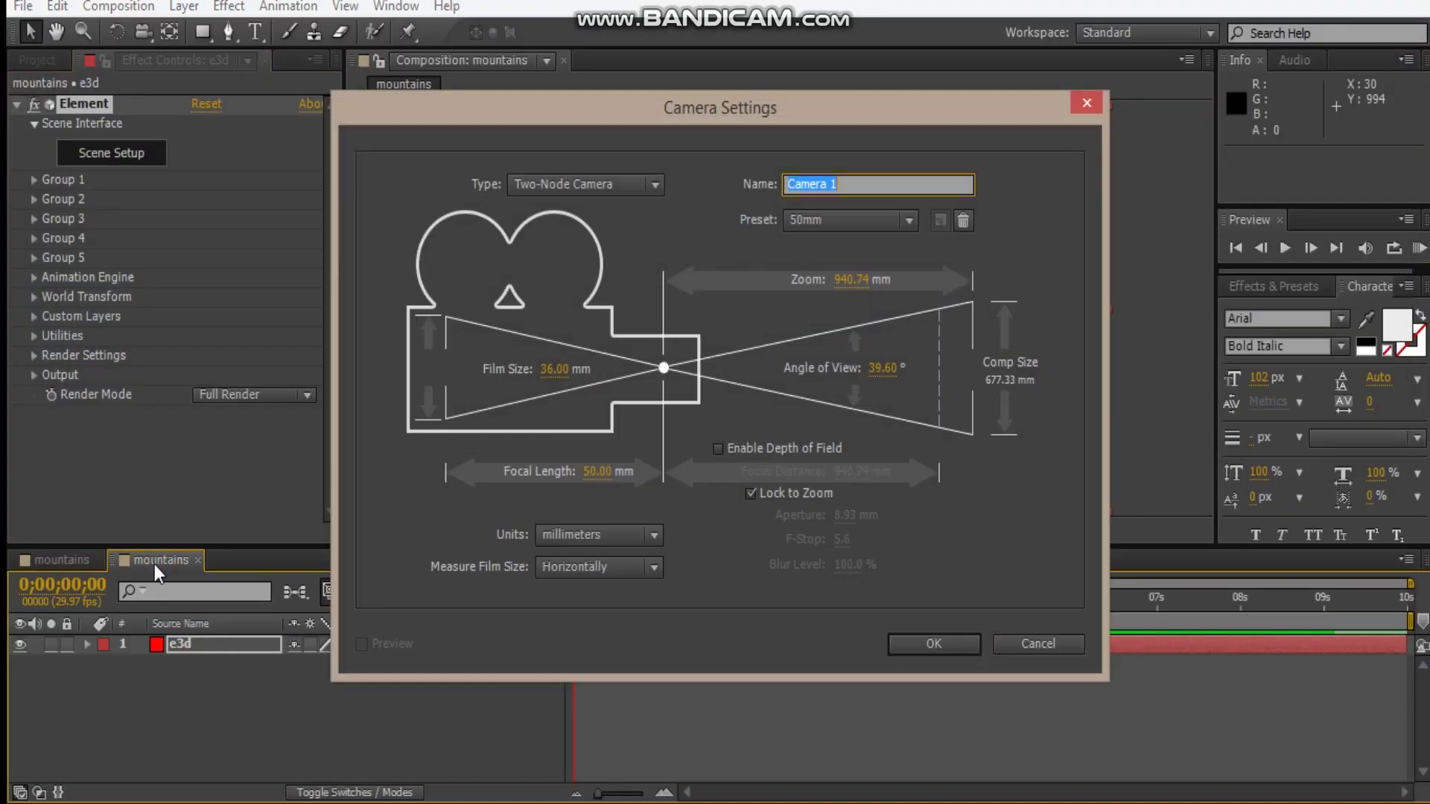
left_click(847, 221)
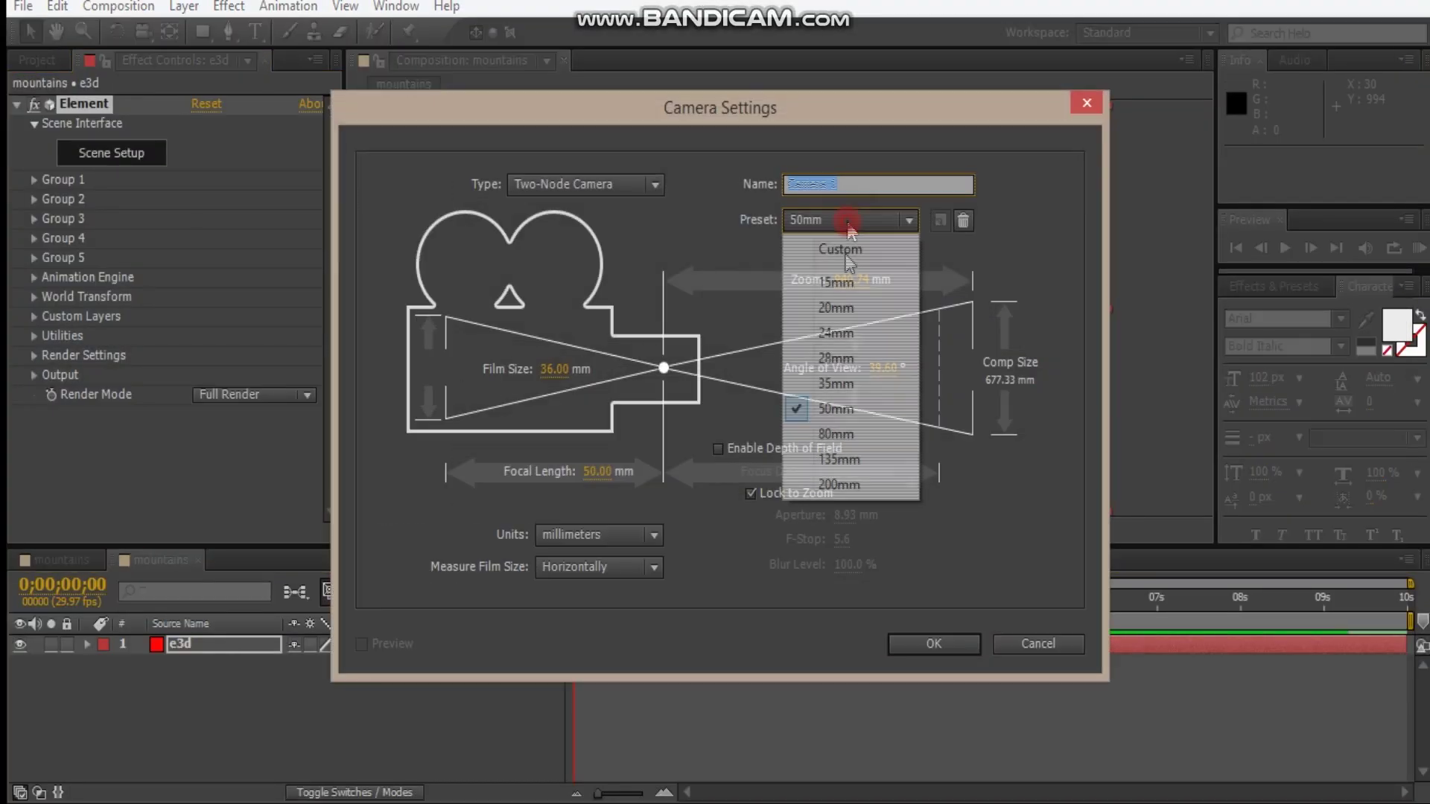
left_click(856, 434)
left_click(934, 644)
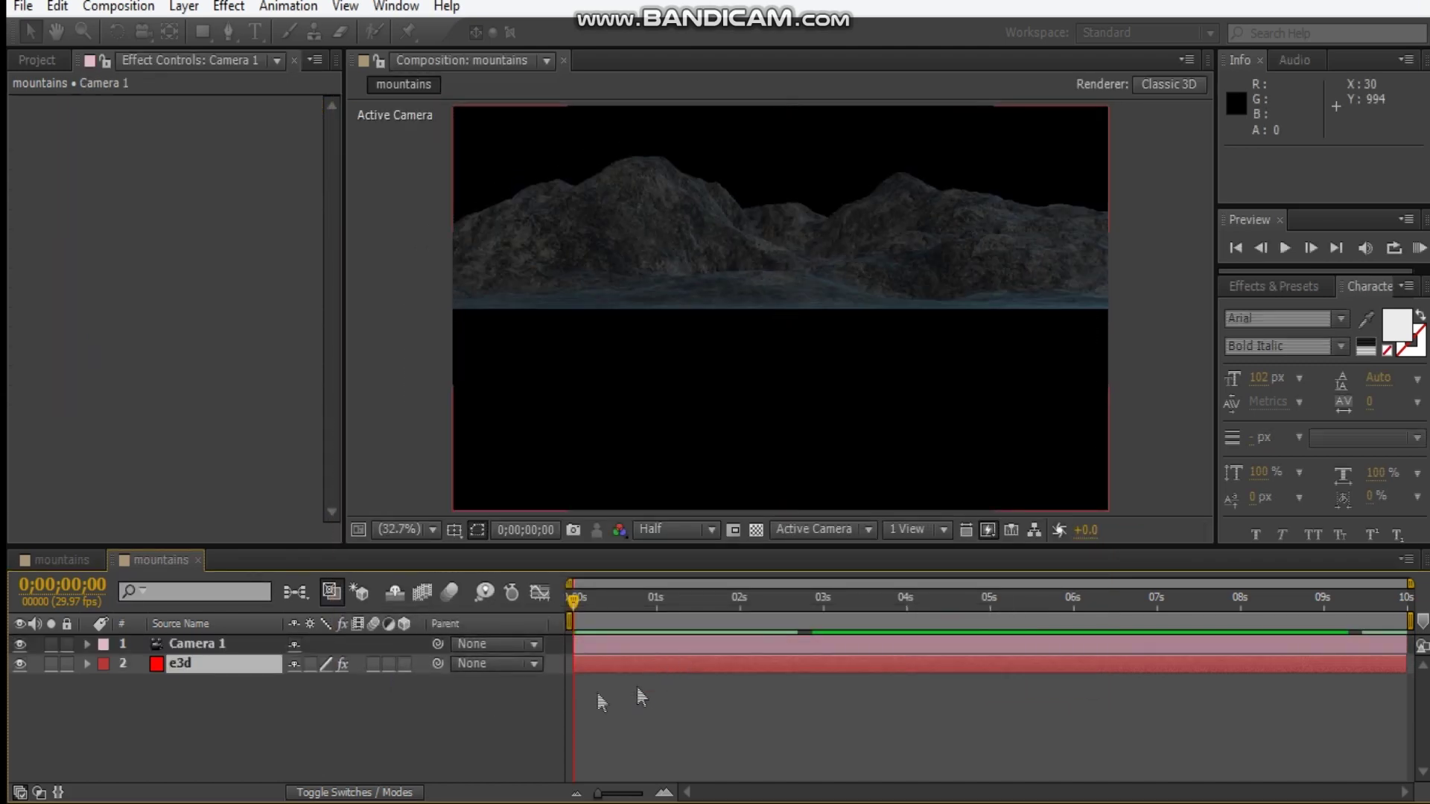
Step: Set the composition's preview resolution to Quarter
left_click(672, 533)
left_click(706, 663)
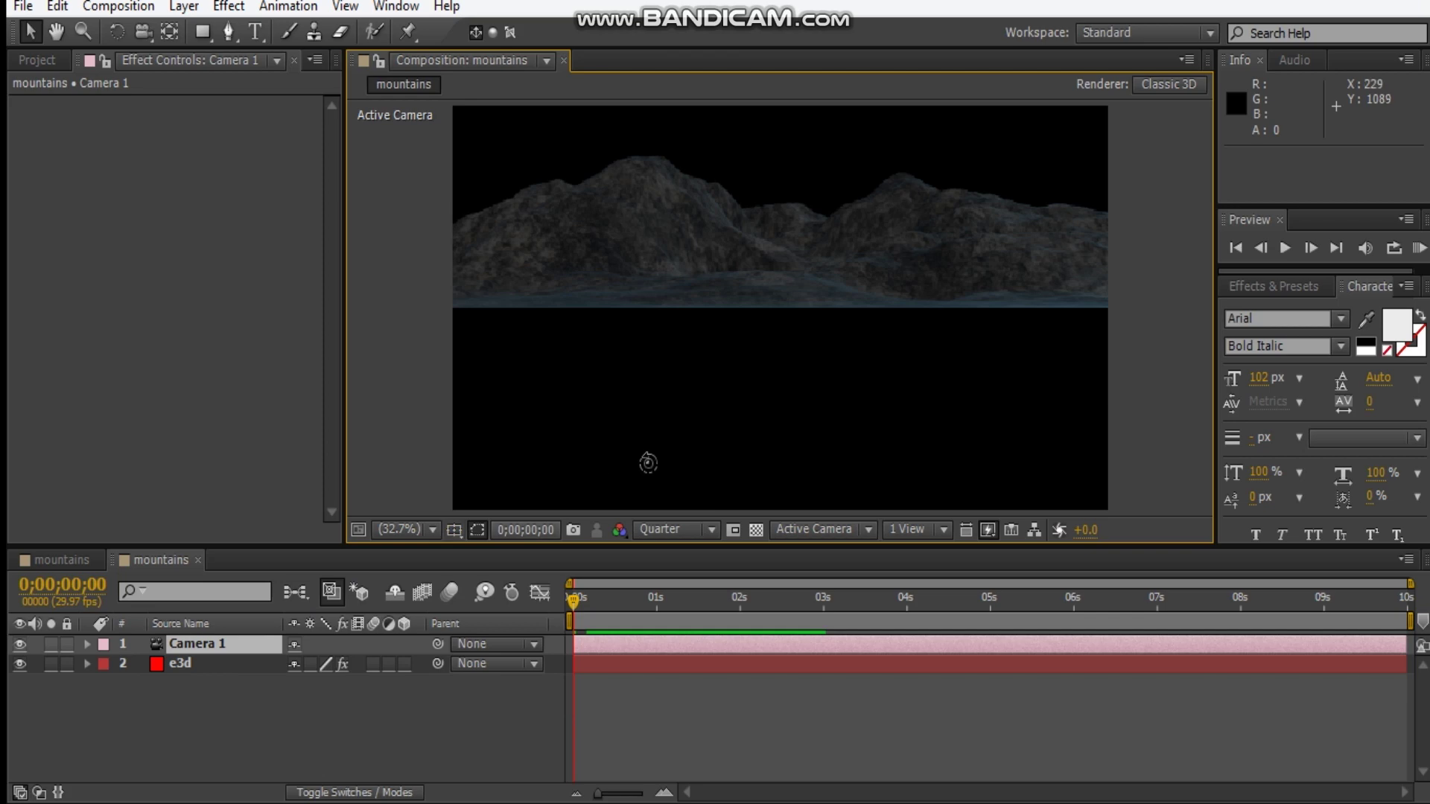
Step: Dolly the camera straight back from the mountains, to a Z position of about -8167
key("c")
key("c")
key("c")
key("c")
left_click_drag(785, 183, 766, 663)
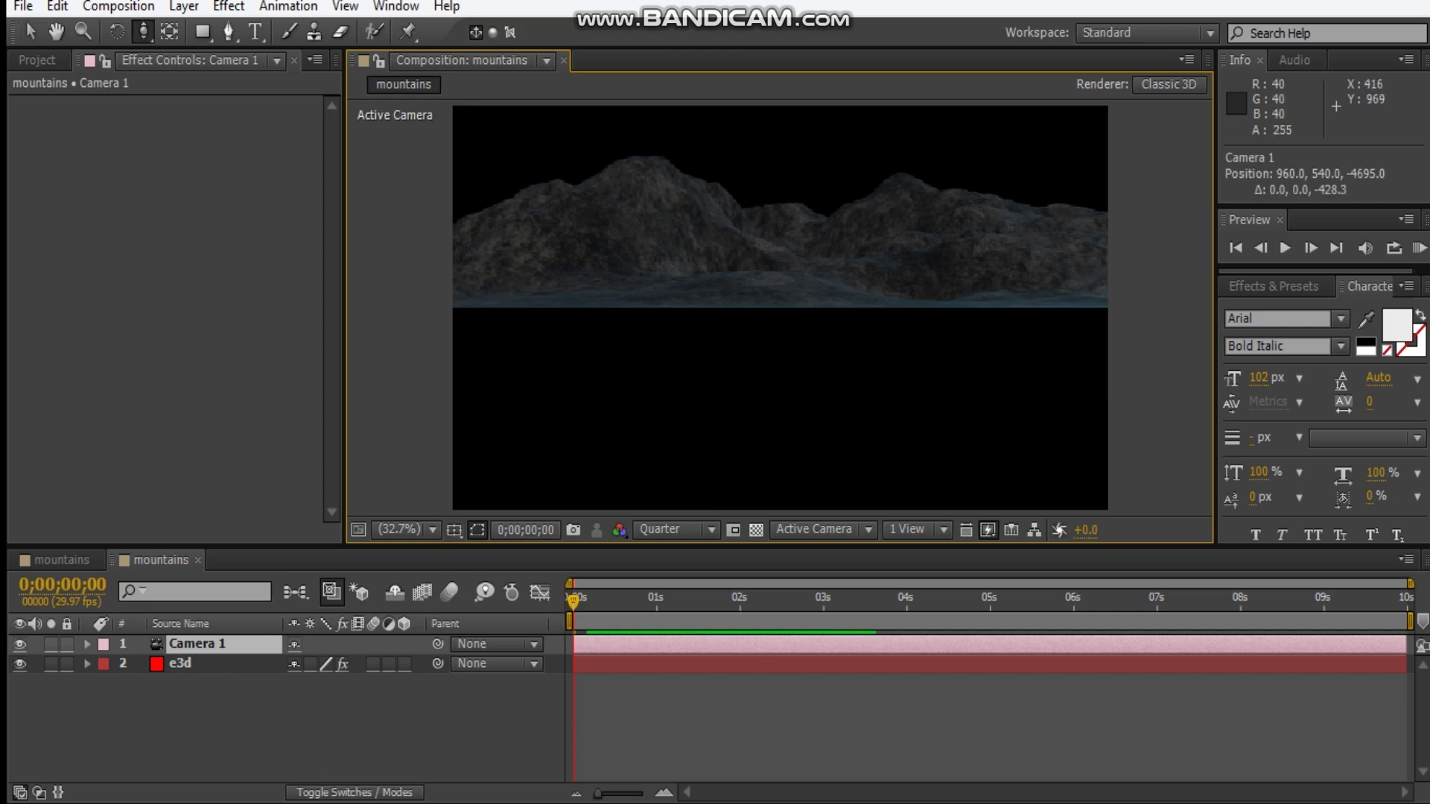
left_click_drag(767, 203, 773, 790)
left_click_drag(795, 175, 804, 708)
left_click_drag(824, 331, 823, 444)
left_click_drag(828, 328, 830, 429)
Step: Orbit the camera to an elevated angled view of the terrain, at about 5951, -2238, -5836, undoing unwanted moves
key("c")
key("c")
left_click_drag(813, 302, 749, 288)
key("ctrl+z")
key("ctrl+z")
key("ctrl+z")
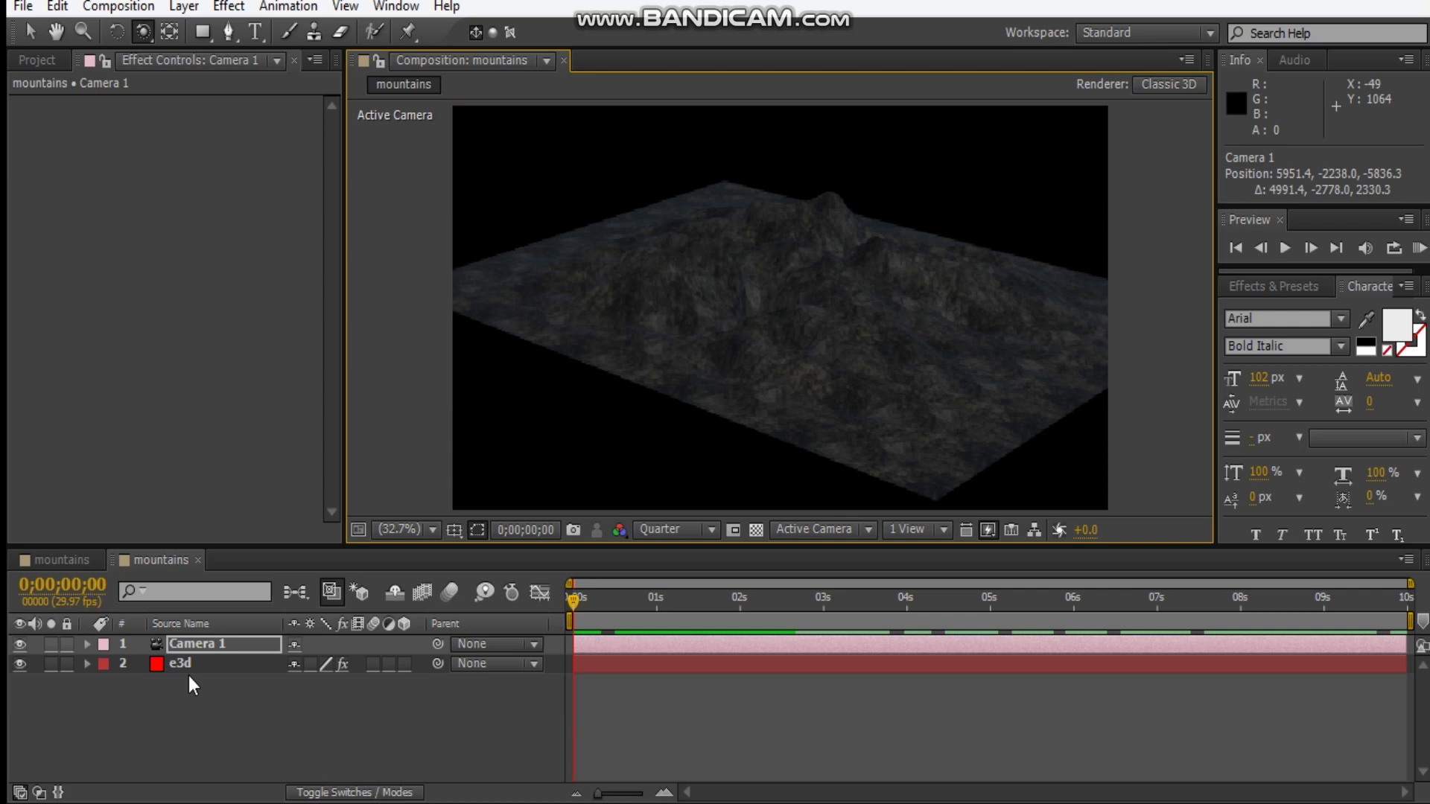
Step: Set the particle count of Group 1's Particle Replicator to 4 in the e3d layer's Element effect
left_click(268, 664)
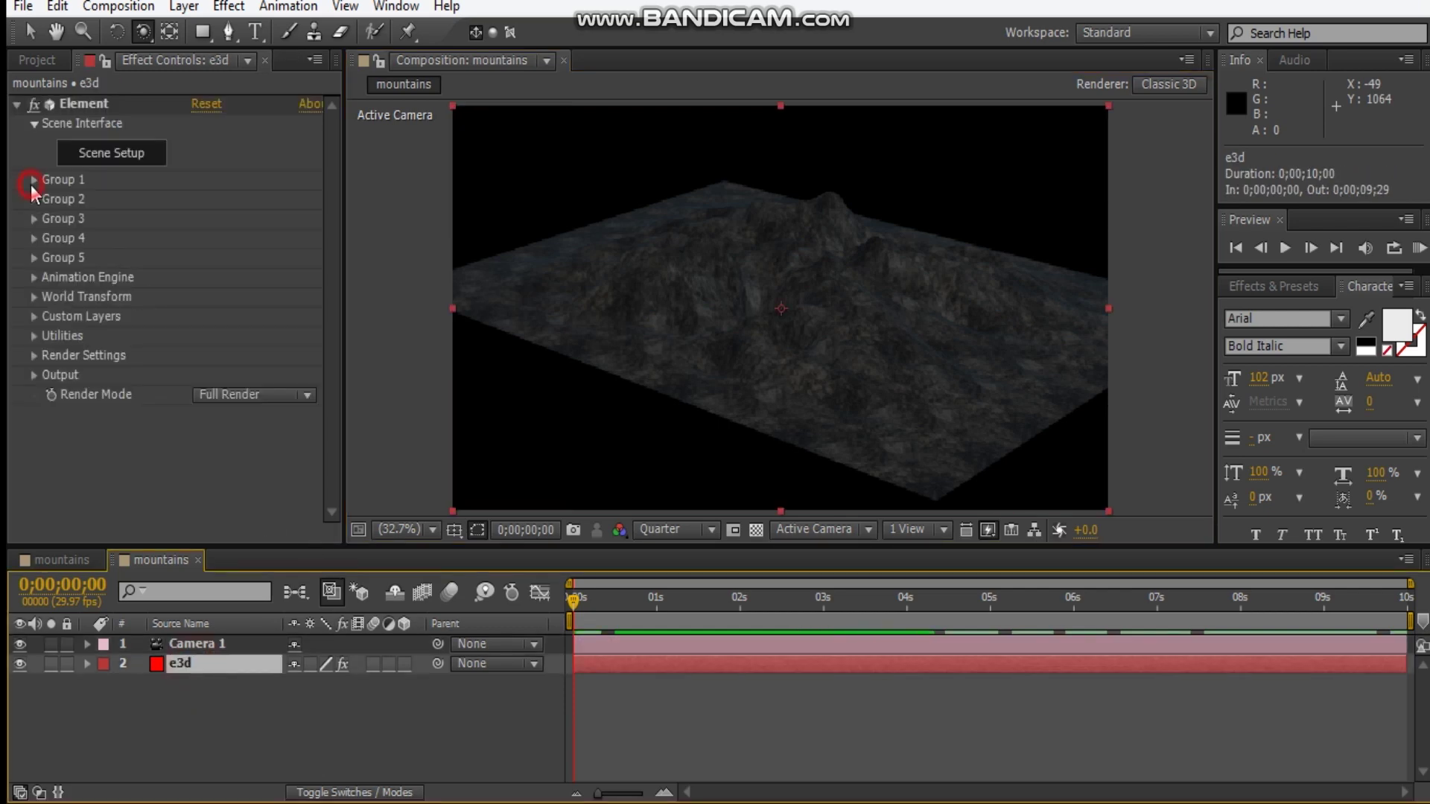
left_click(32, 180)
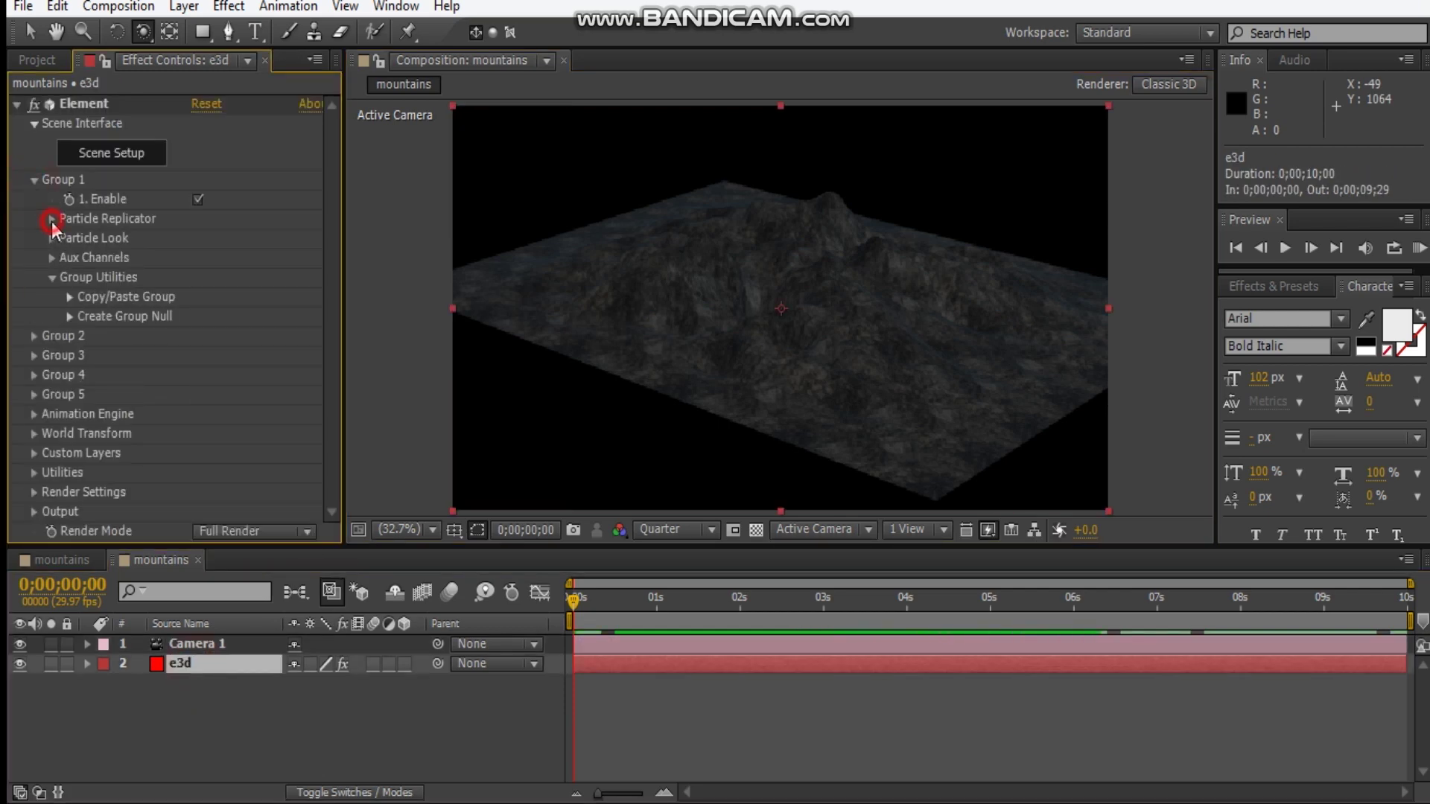
left_click(50, 219)
left_click(197, 239)
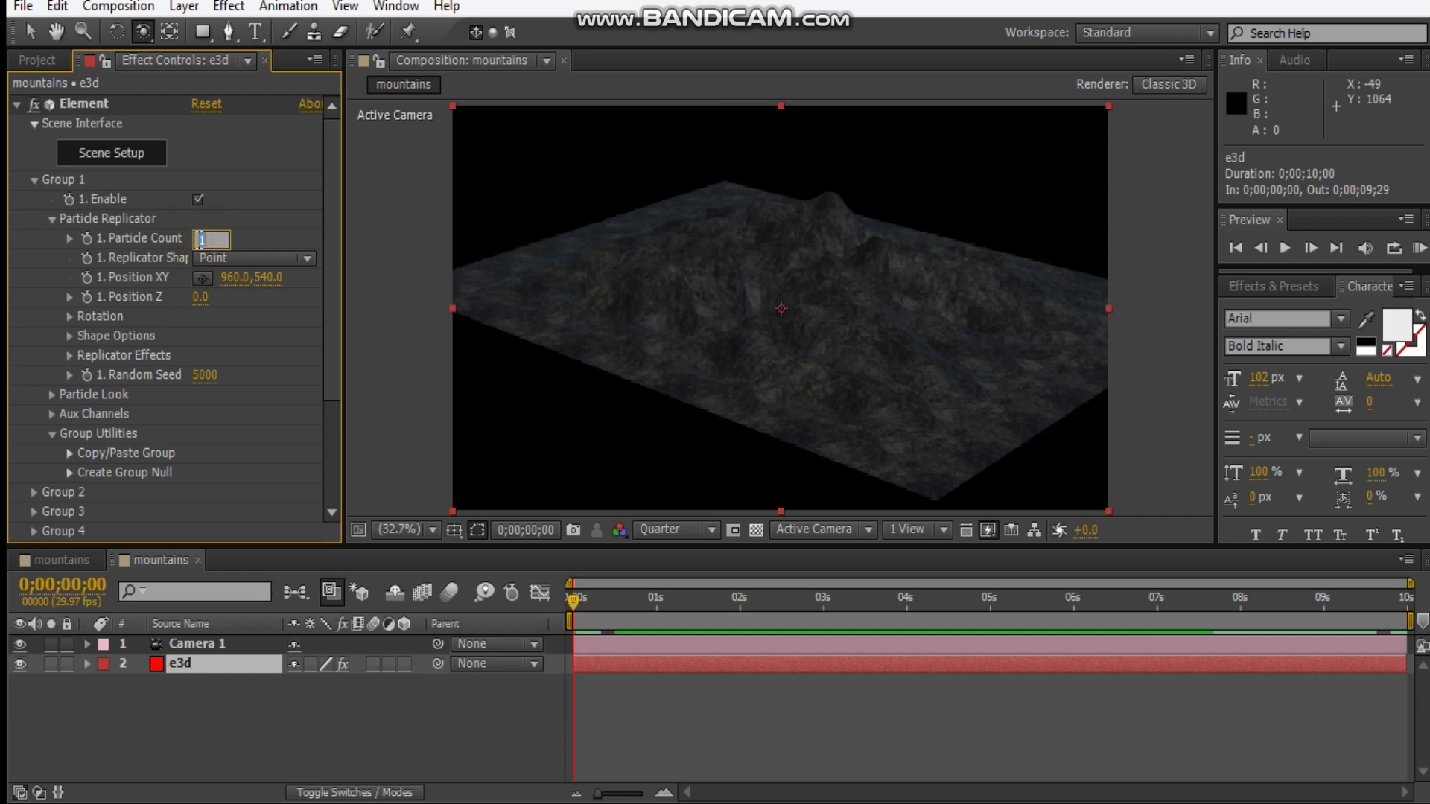
type("4")
key("Return")
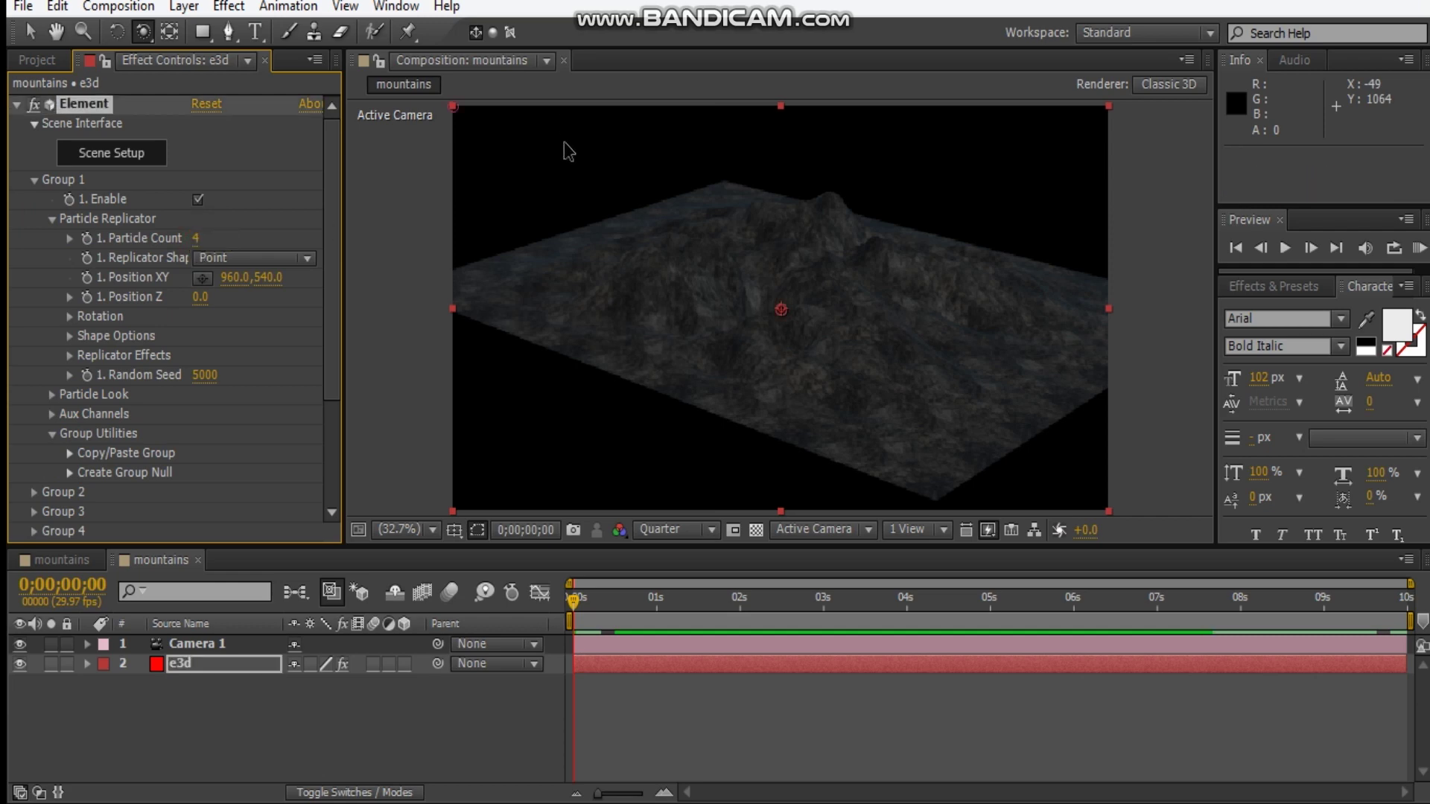
Step: Set Group 1's replicator shape to Plane and its shape scale to about 90.6 so the mountain copies spread out
left_click(270, 260)
left_click(275, 335)
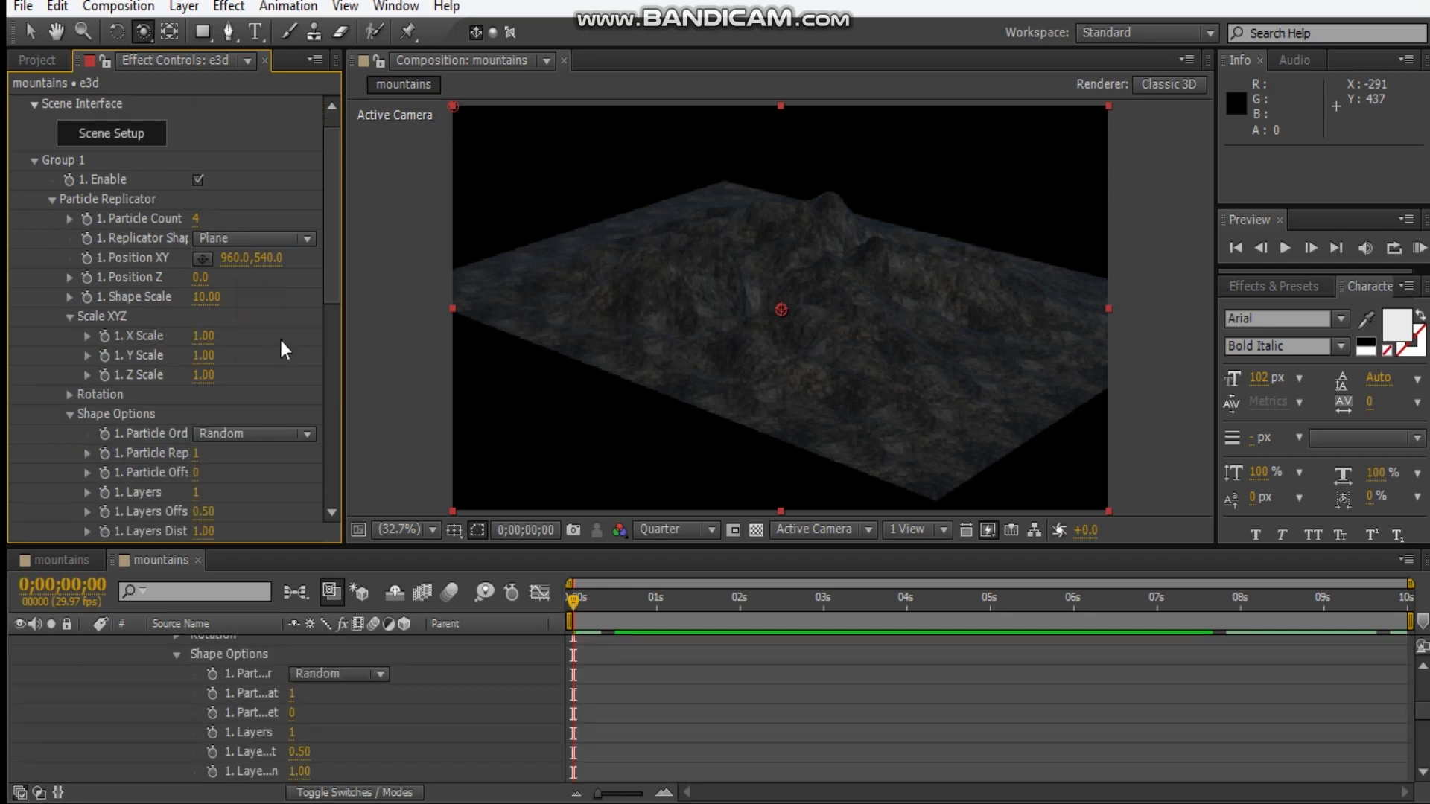
left_click_drag(471, 294, 699, 284)
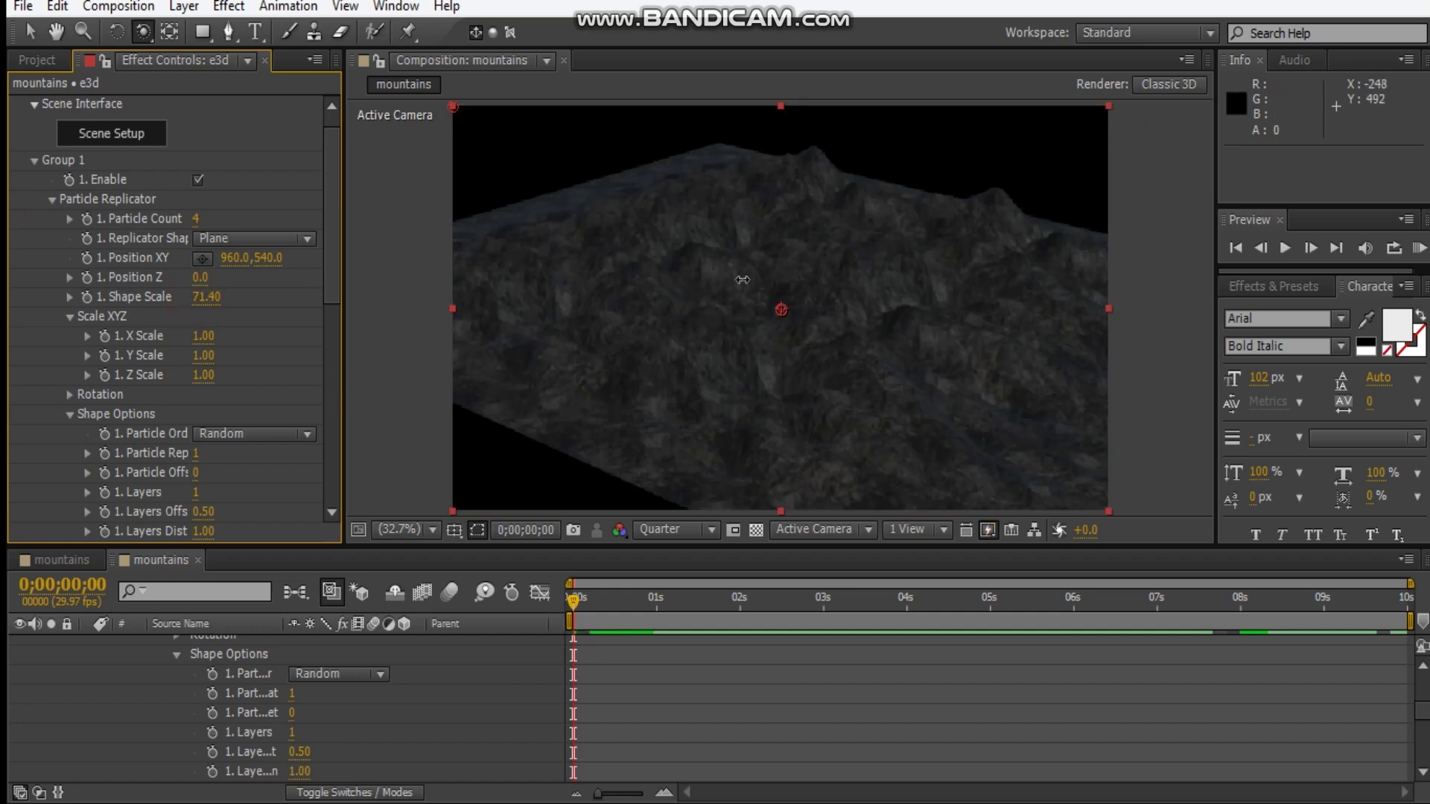
left_click_drag(743, 280, 747, 278)
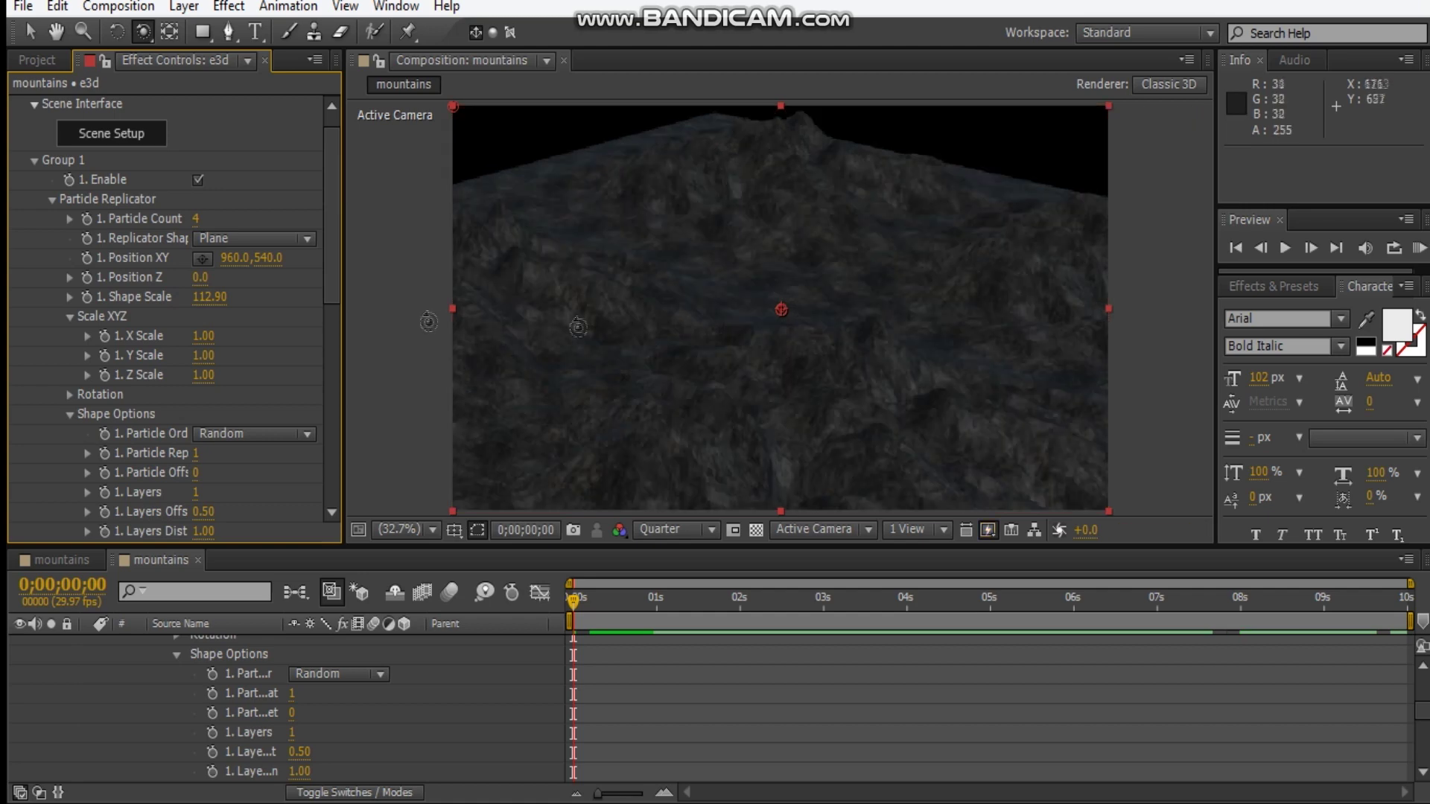
left_click(207, 296)
left_click_drag(6, 333, 6, 332)
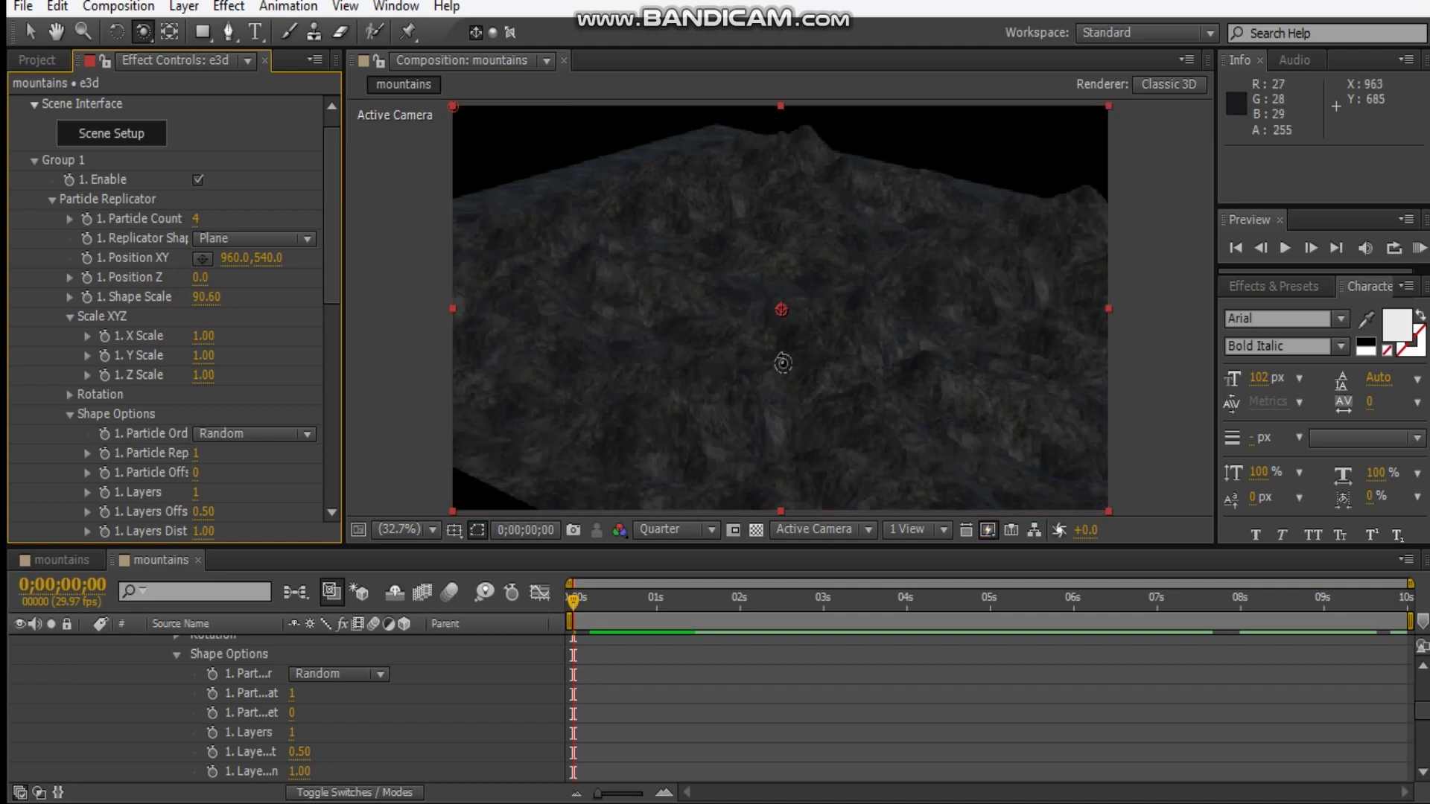
Step: Set Group 1's random Y rotation under Particle Look to 140° to vary the mountain copies
scroll(208, 374, "down", 10)
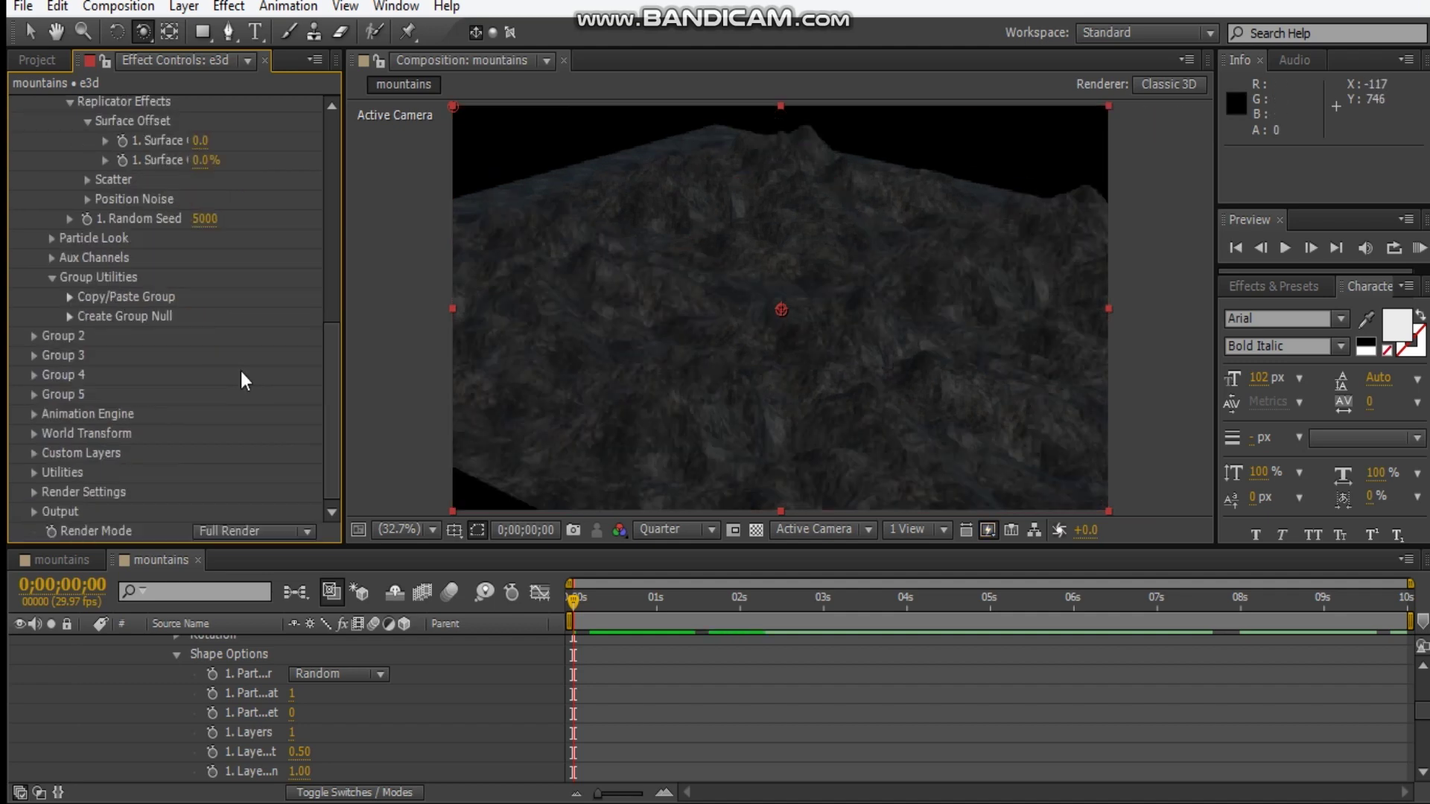
scroll(124, 341, "up", 5)
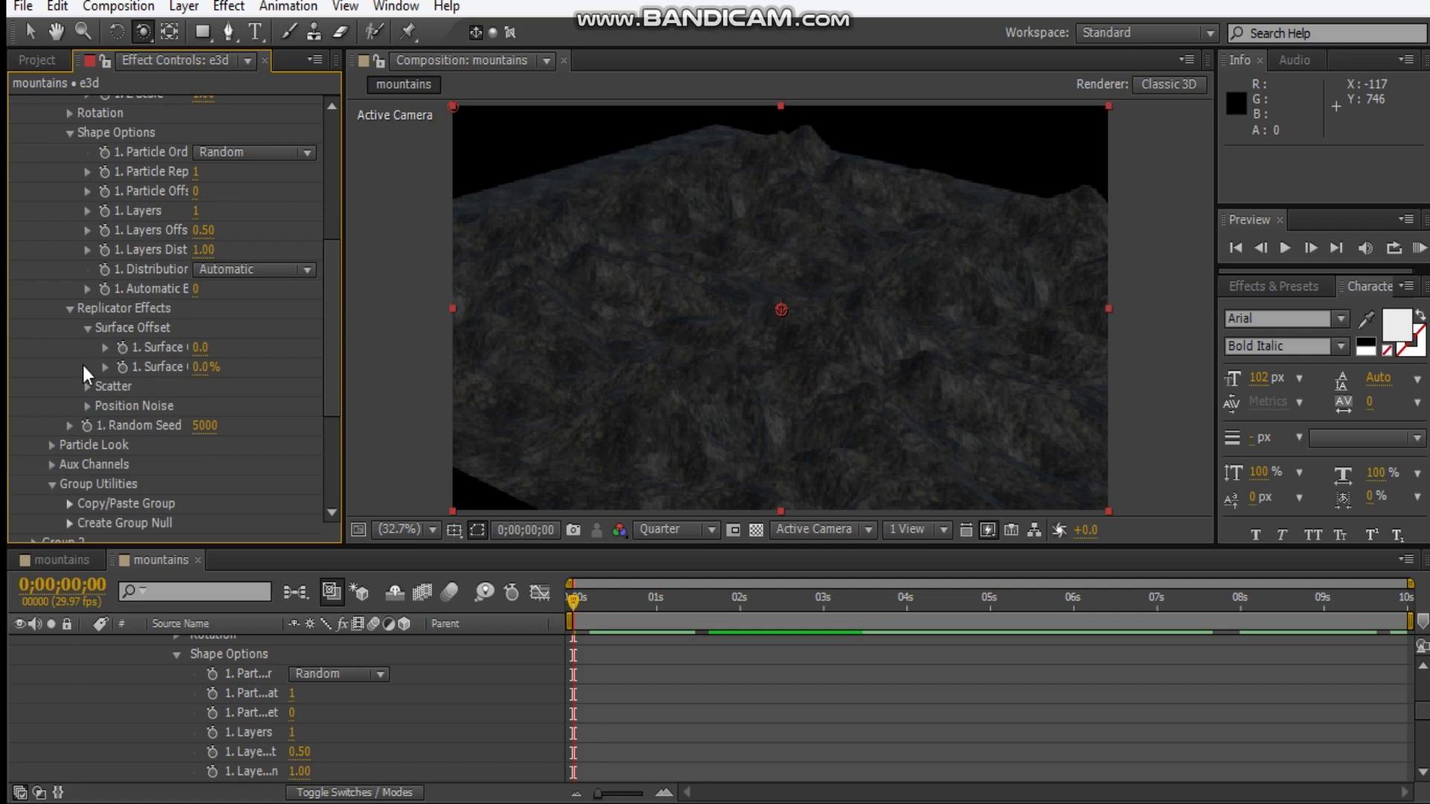
left_click(51, 445)
scroll(46, 443, "down", 3)
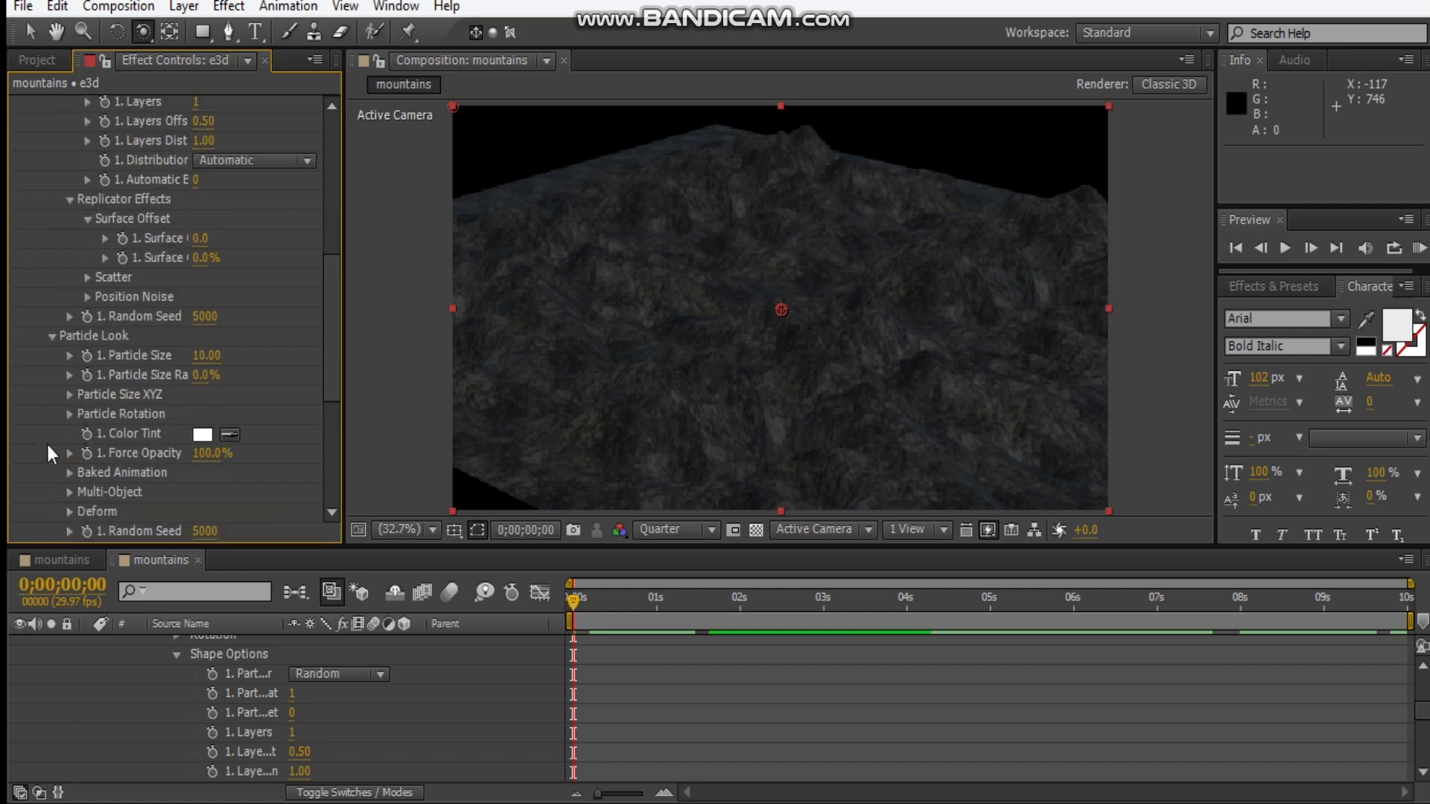
scroll(189, 402, "down", 3)
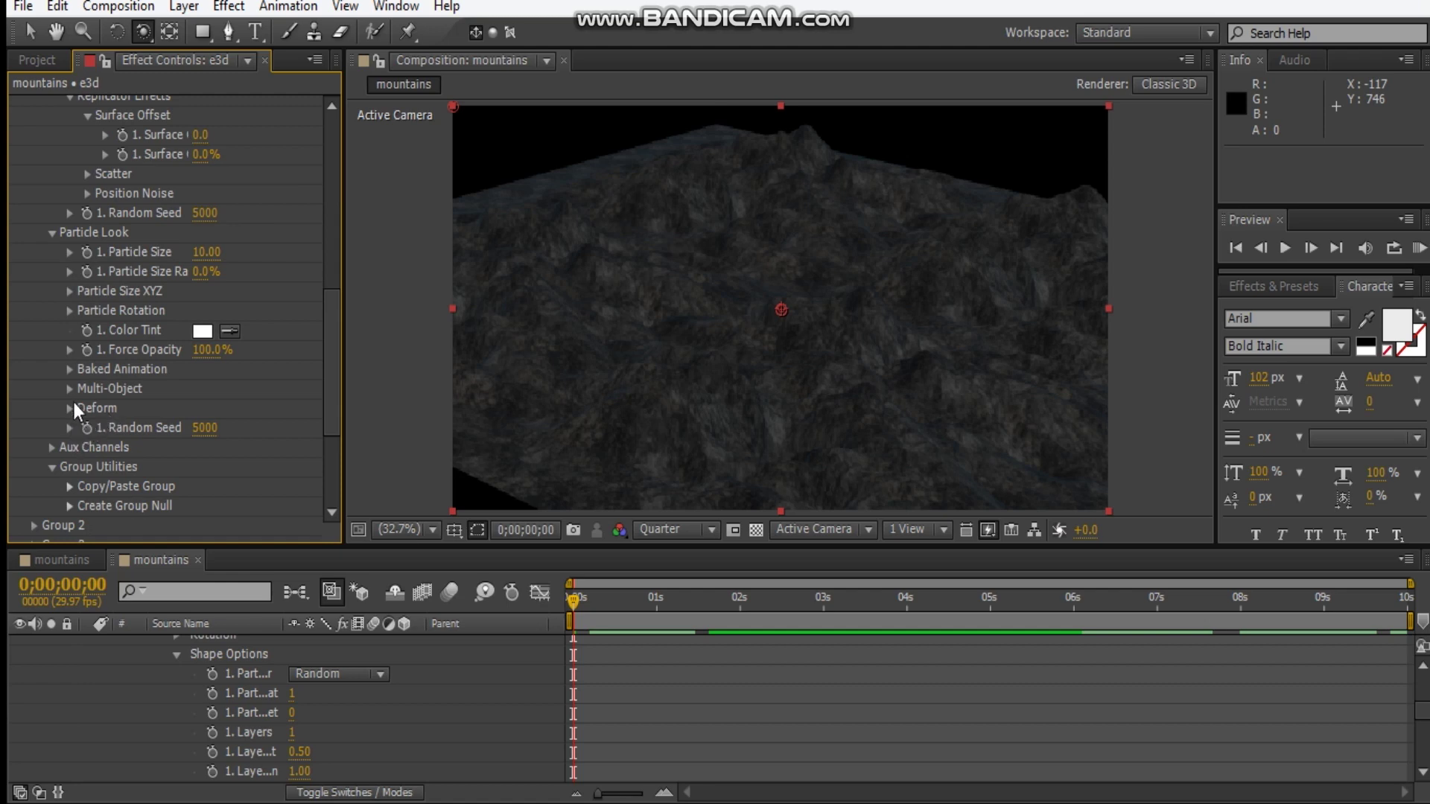
left_click(68, 311)
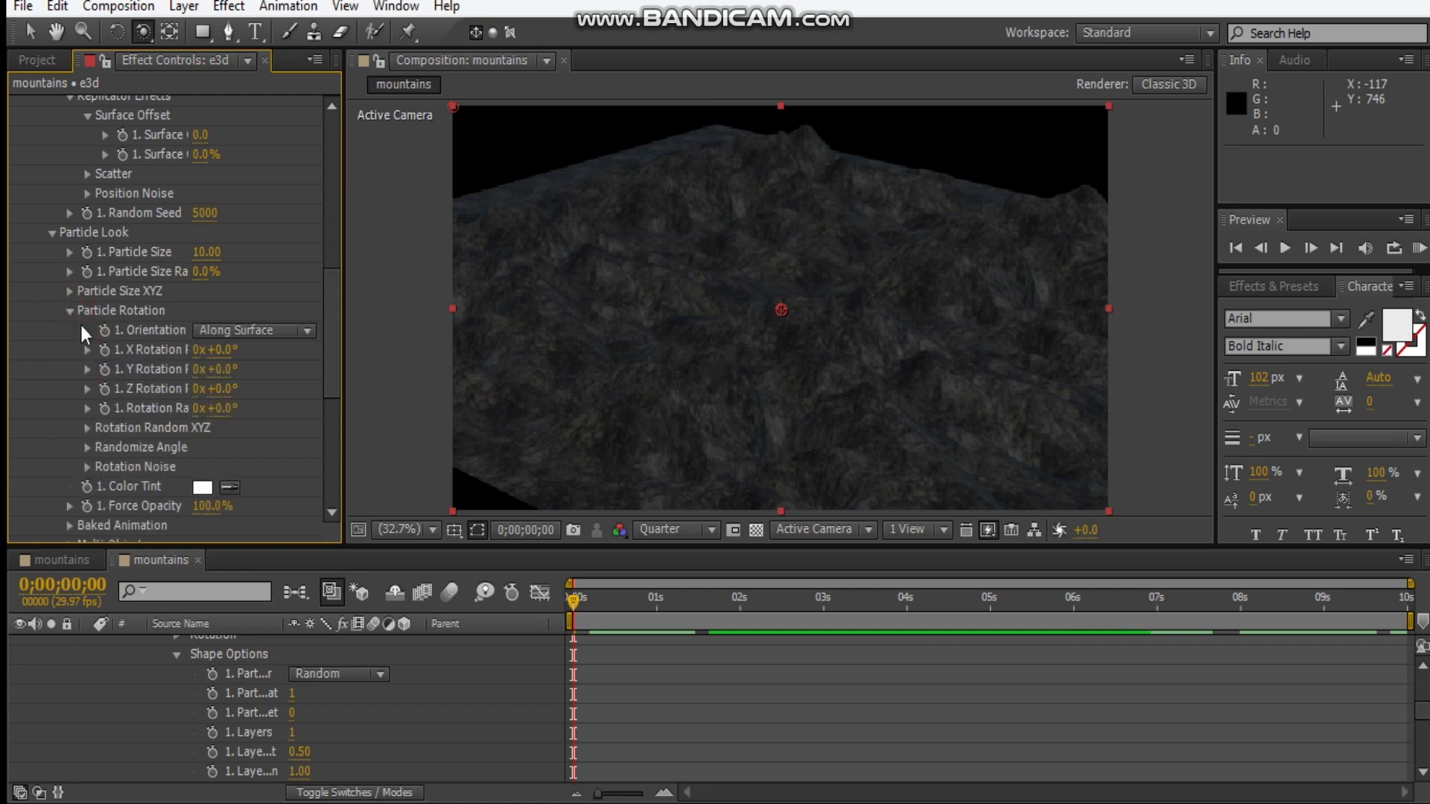
left_click(87, 428)
left_click(222, 467)
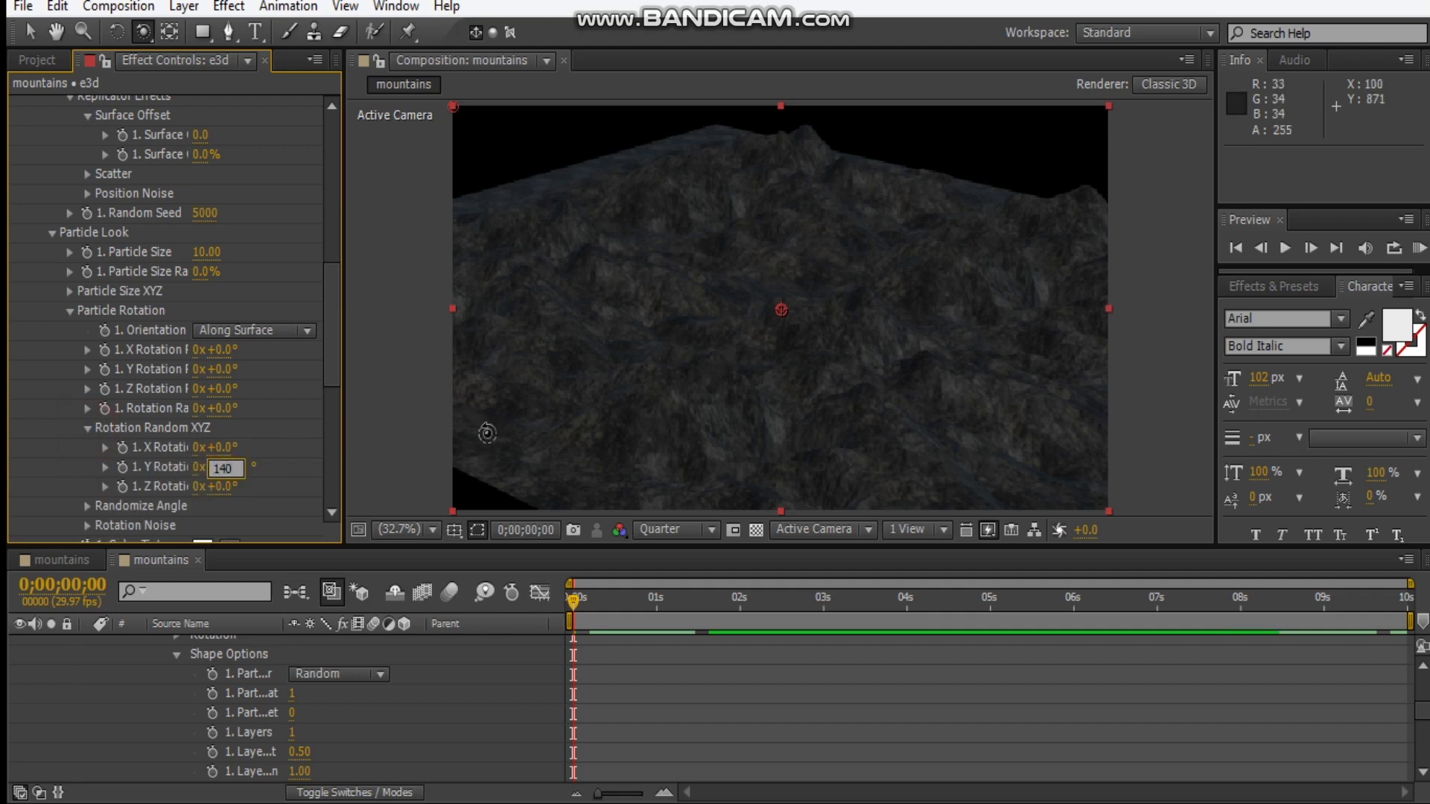
key("Return")
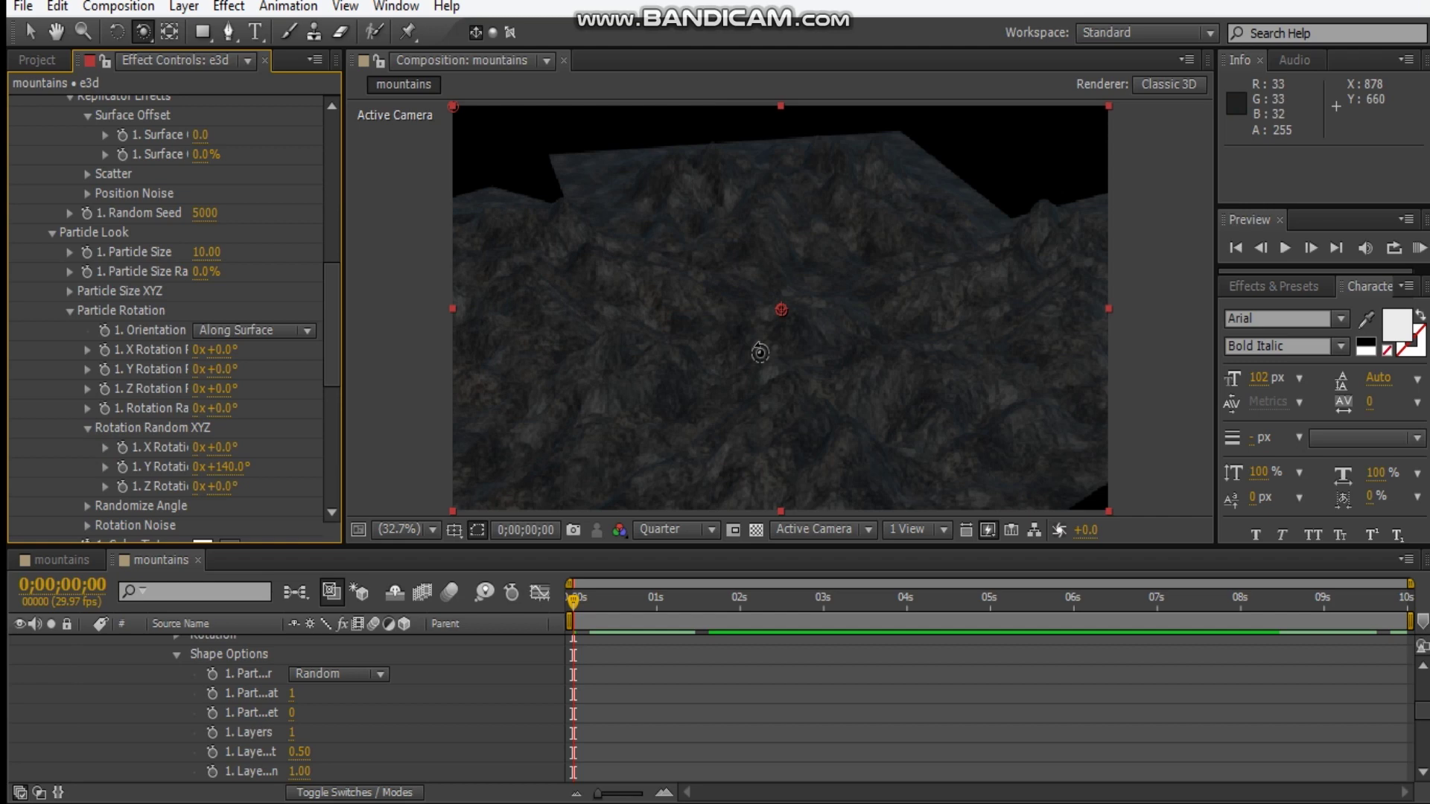
Step: Dolly the camera back to about 8466, -3637, -8776 to frame the whole replicated terrain
scroll(908, 344, "down", 2)
scroll(908, 343, "up", 2)
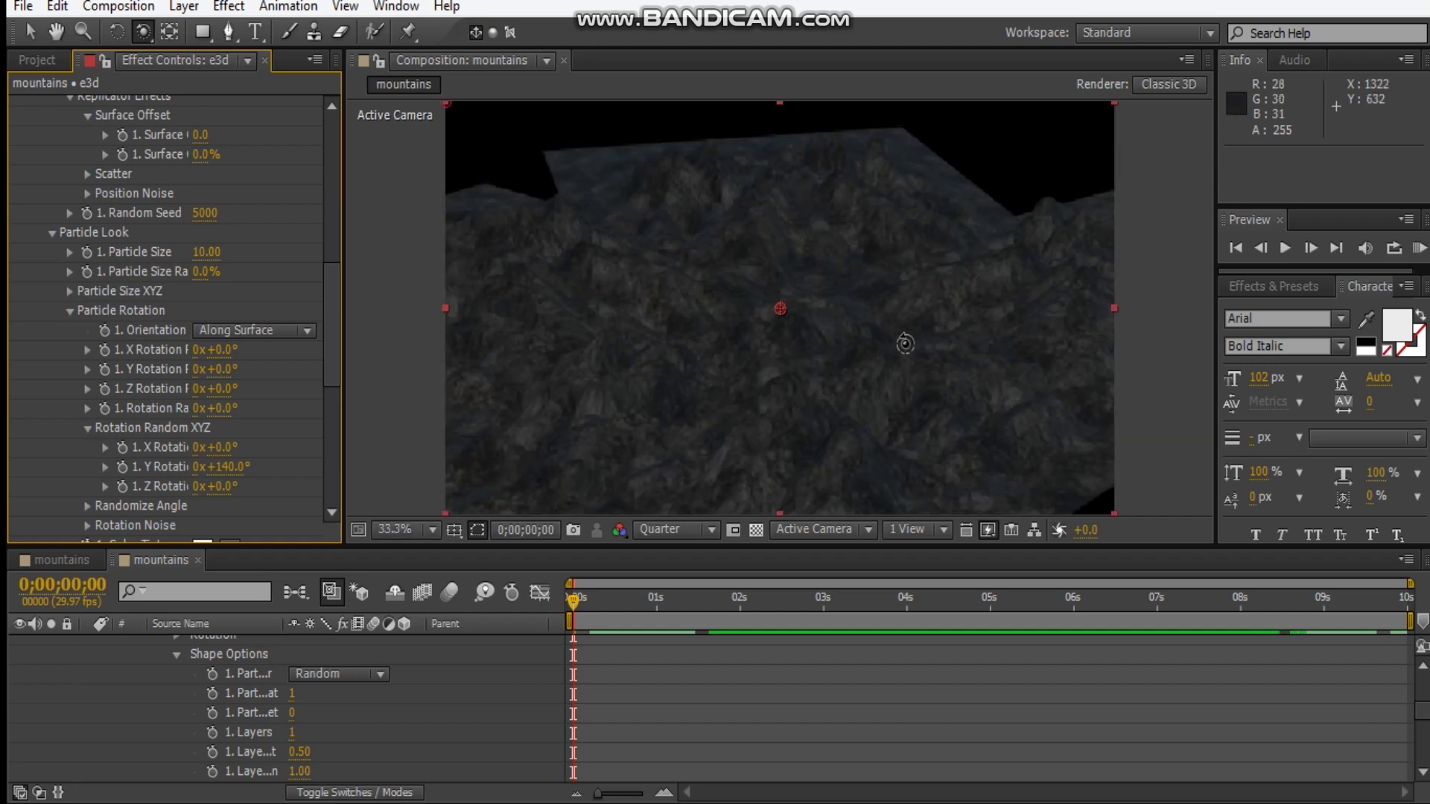
key("c")
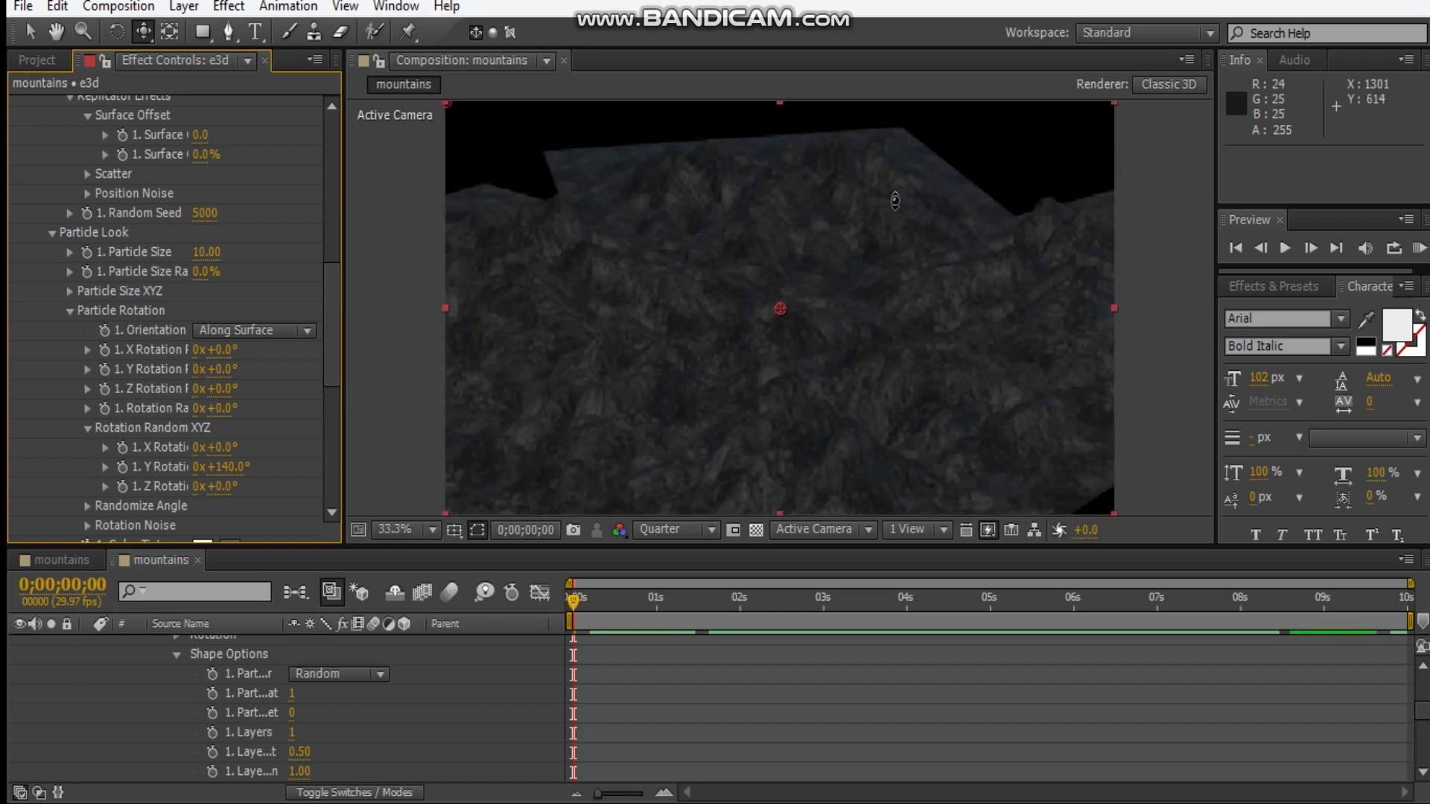
left_click_drag(894, 195, 891, 482)
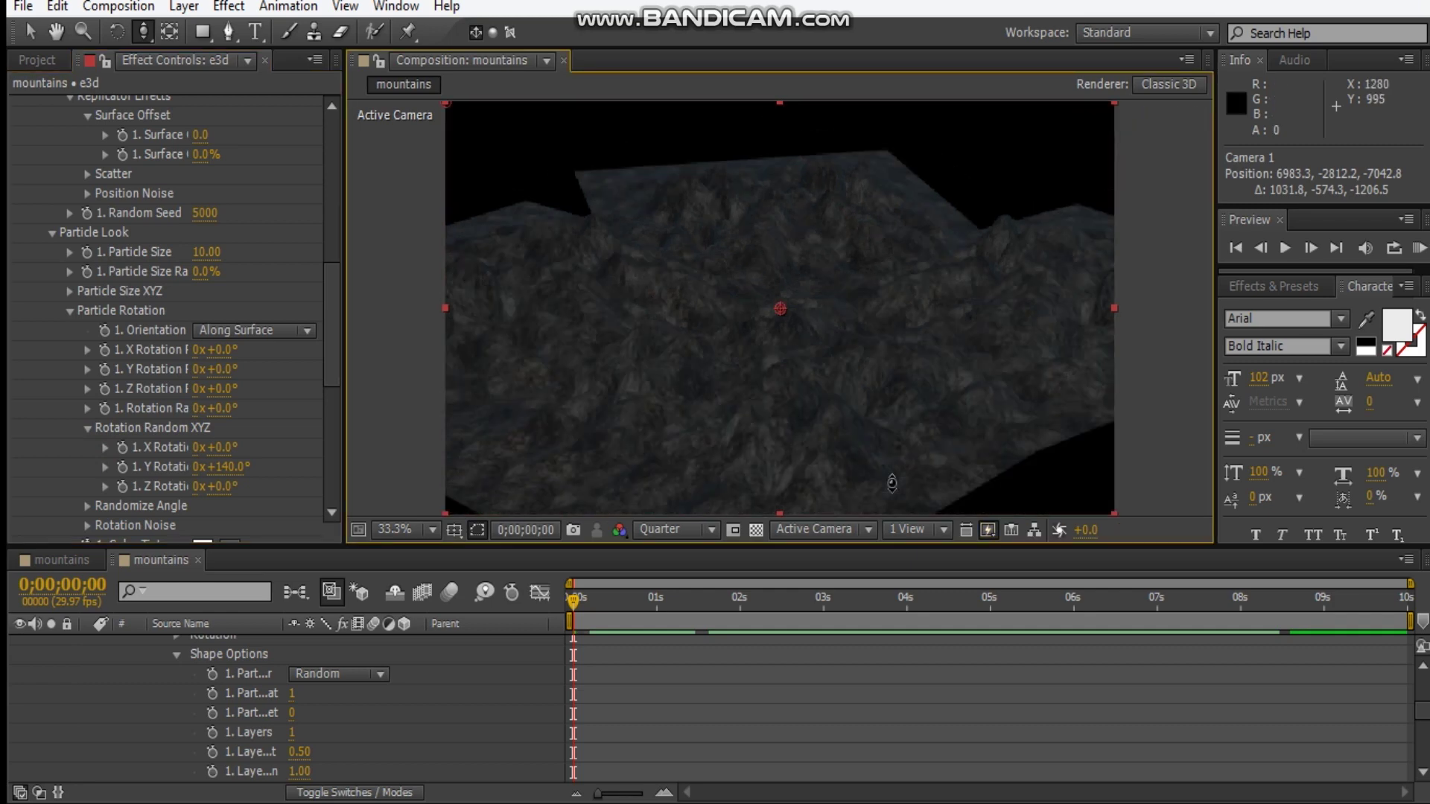
left_click_drag(884, 273, 875, 513)
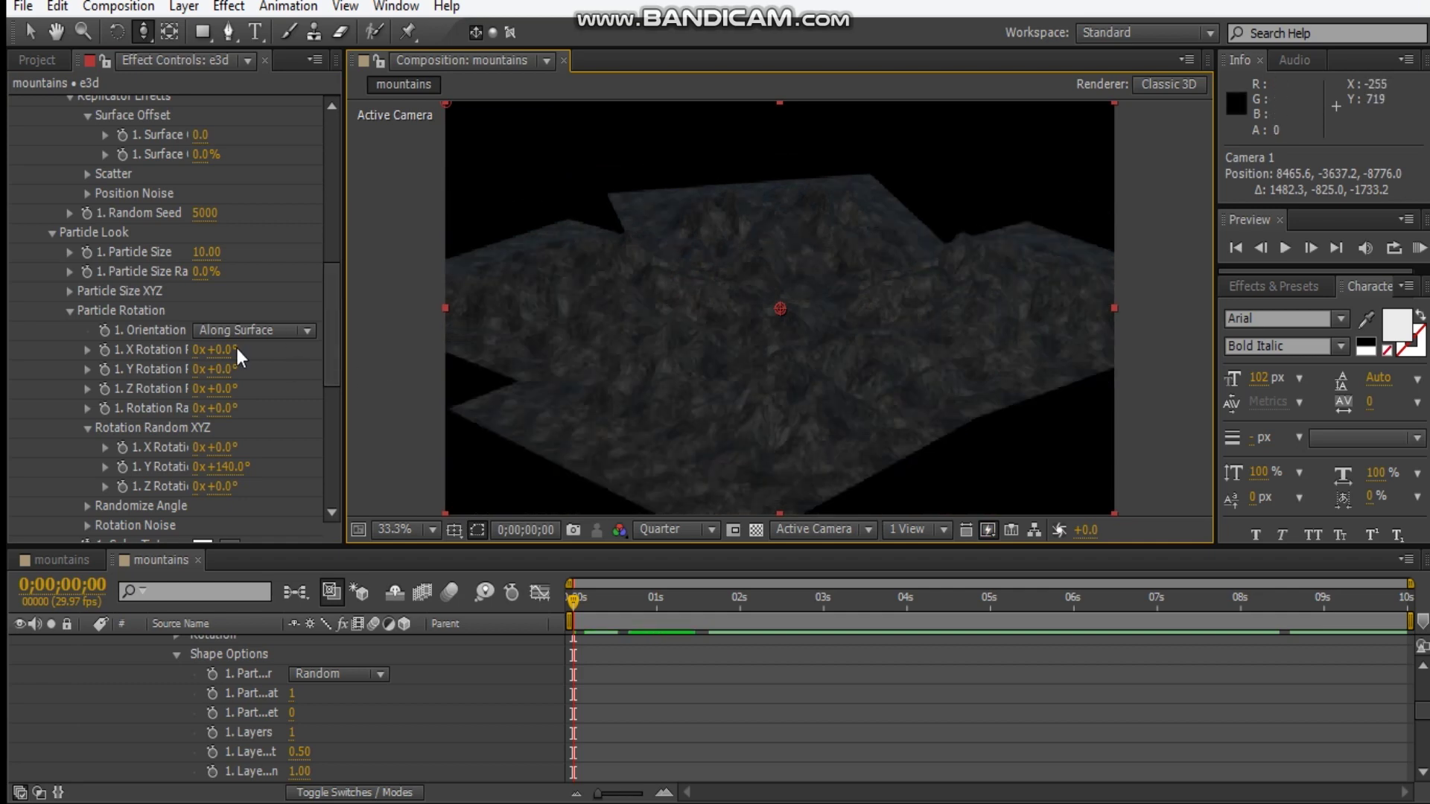
Step: Set the physical environment's exposure to 1.65 and gamma to 0.98 in Element's render settings
scroll(236, 345, "down", 10)
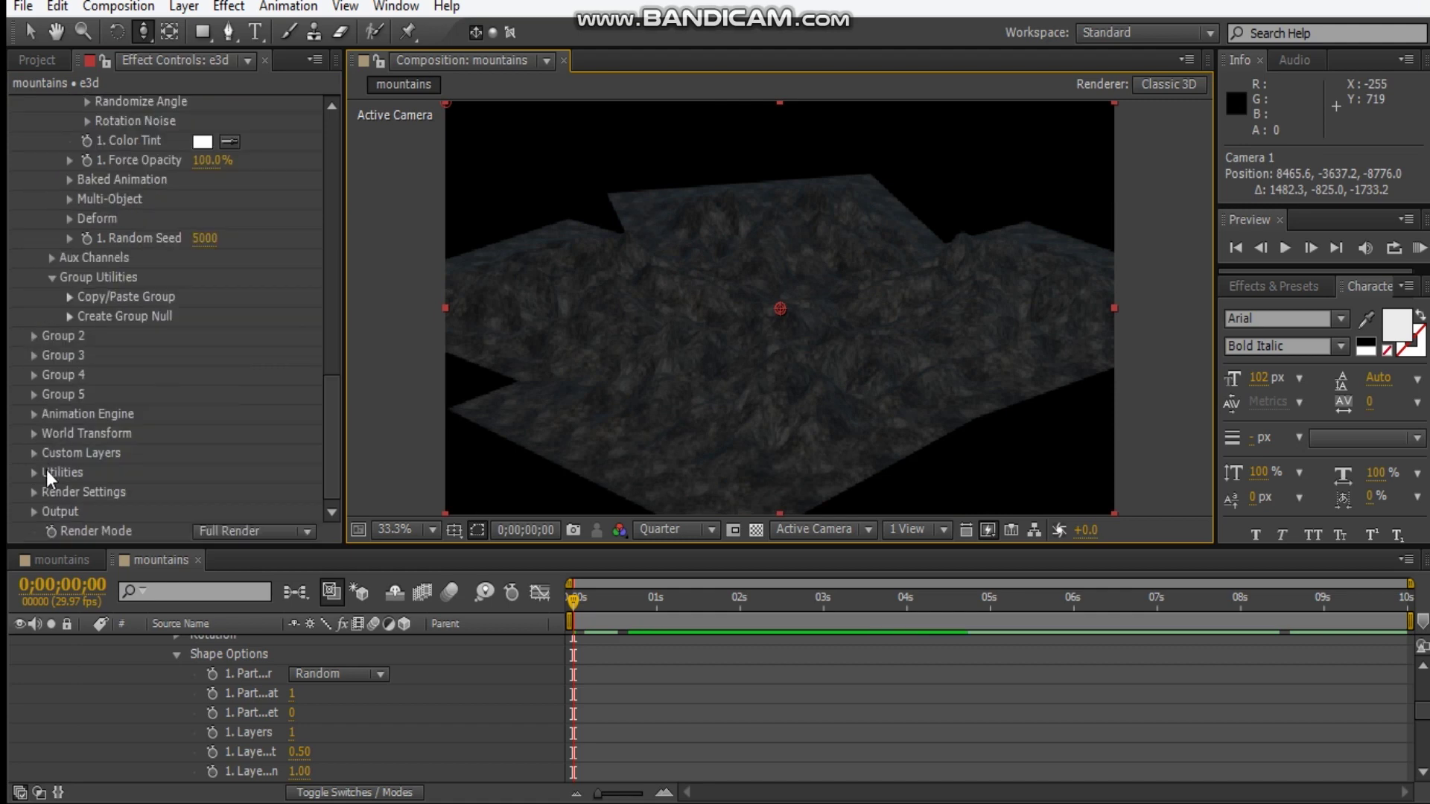
left_click(34, 492)
scroll(269, 478, "down", 4)
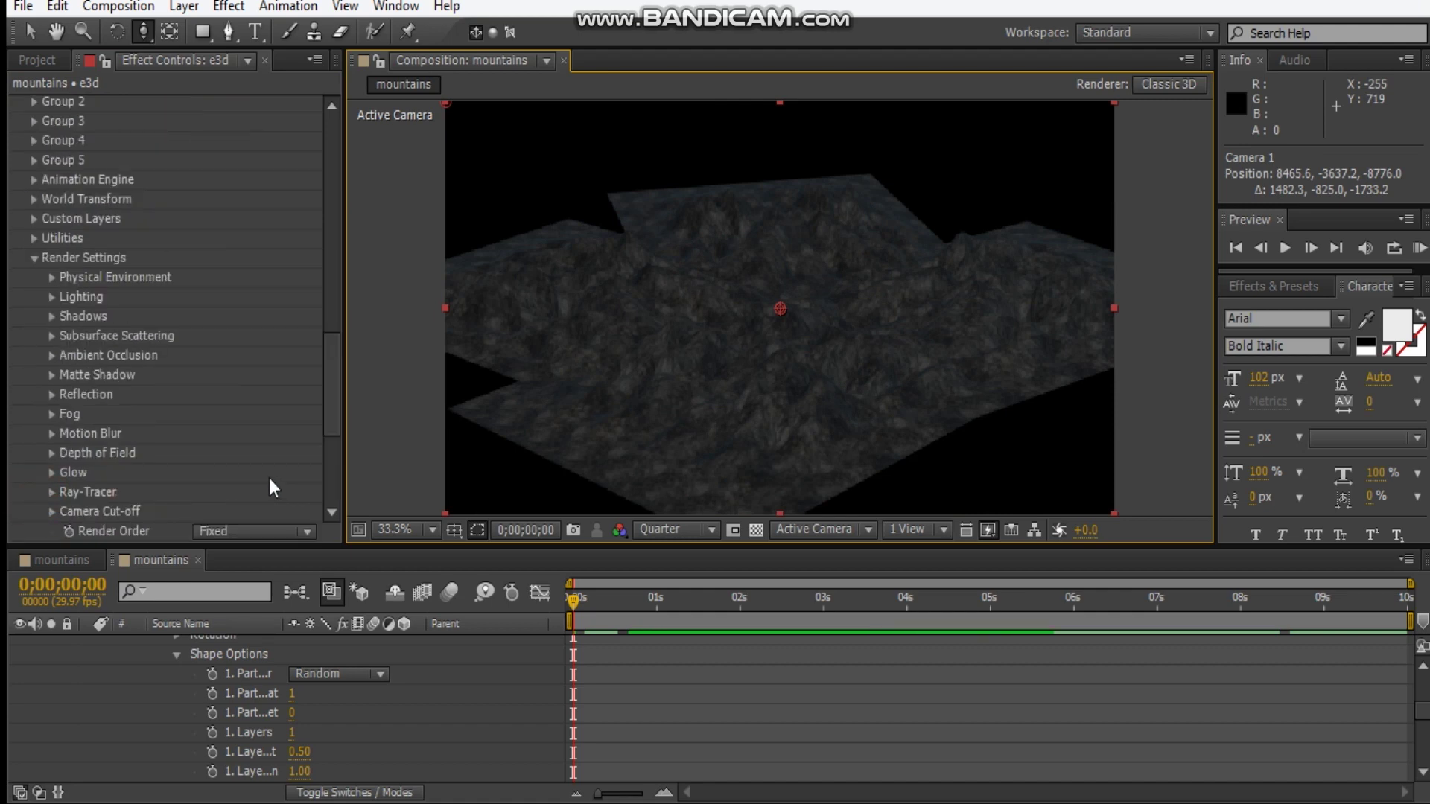
left_click(51, 284)
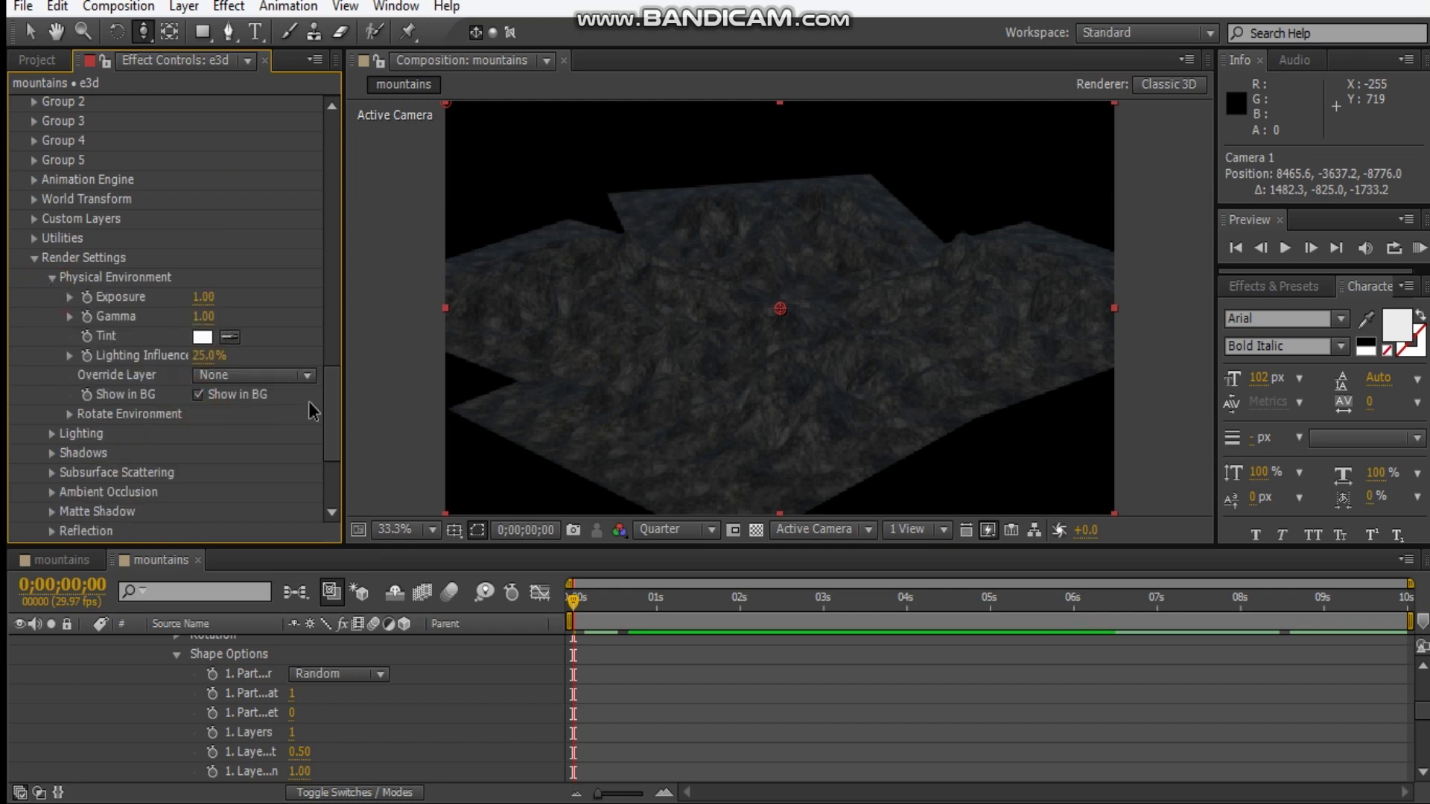
left_click(199, 296)
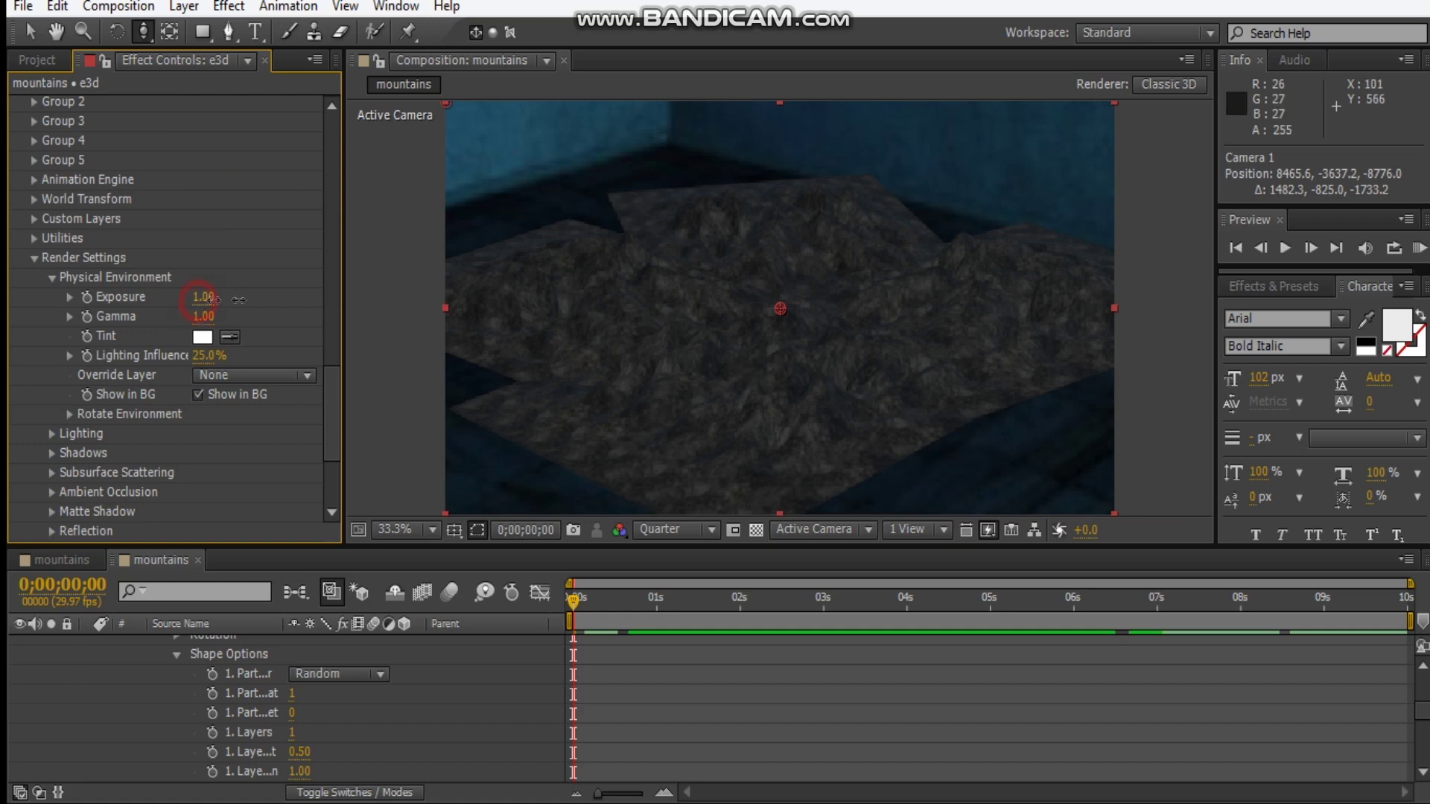
left_click_drag(287, 299, 331, 304)
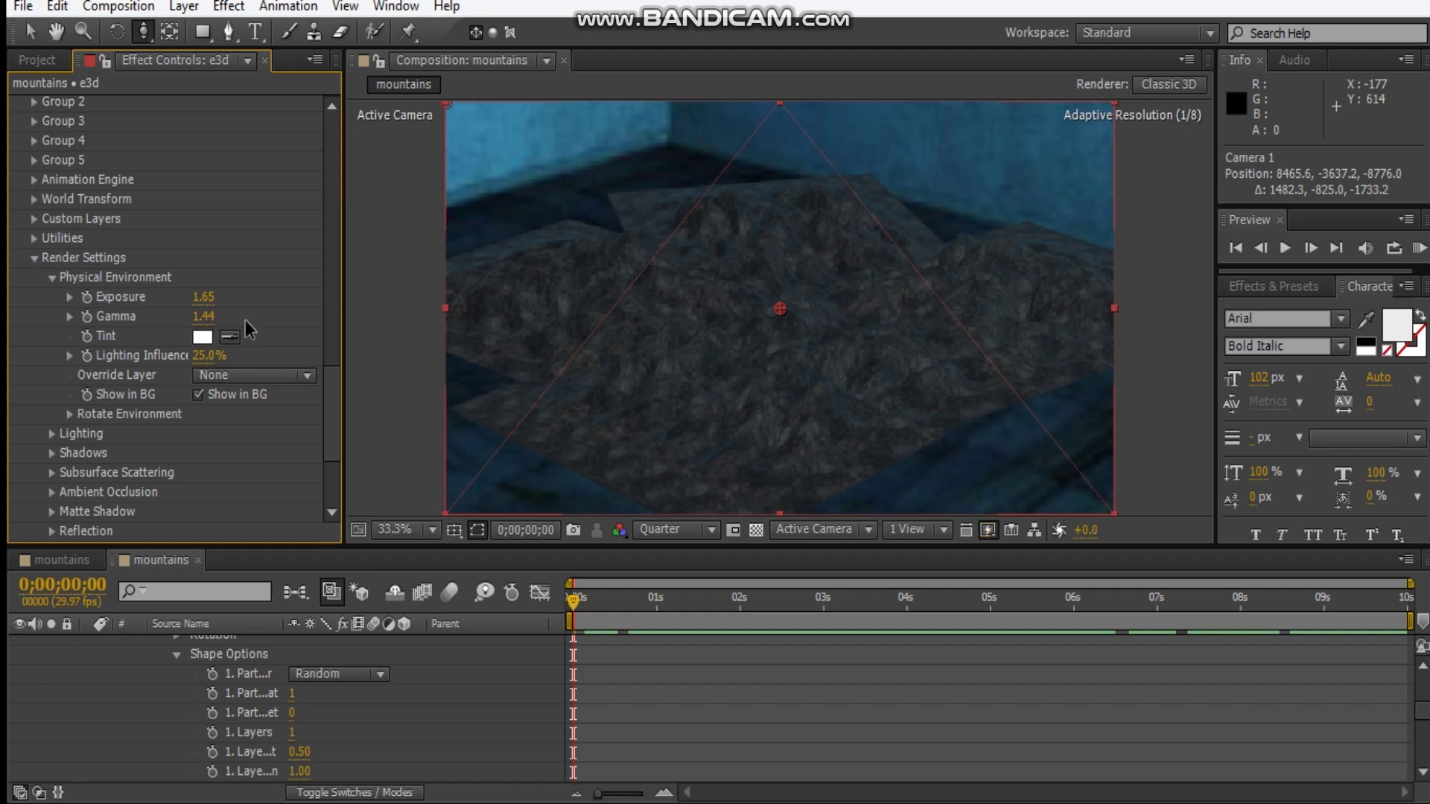
left_click_drag(203, 316, 152, 322)
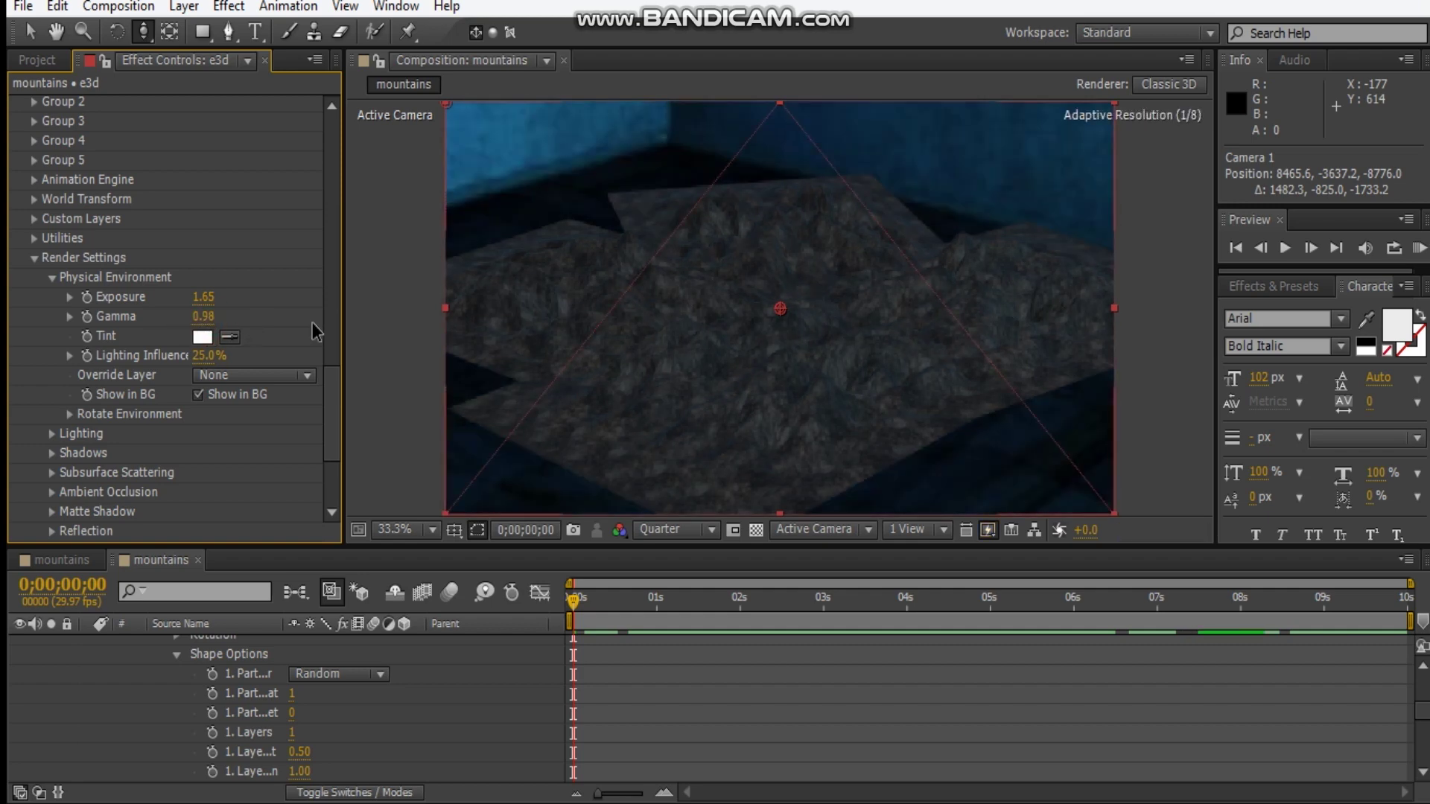
Step: Rotate the physical environment around its Y axis and hide it from the background
left_click(67, 415)
left_click_drag(216, 453, 303, 452)
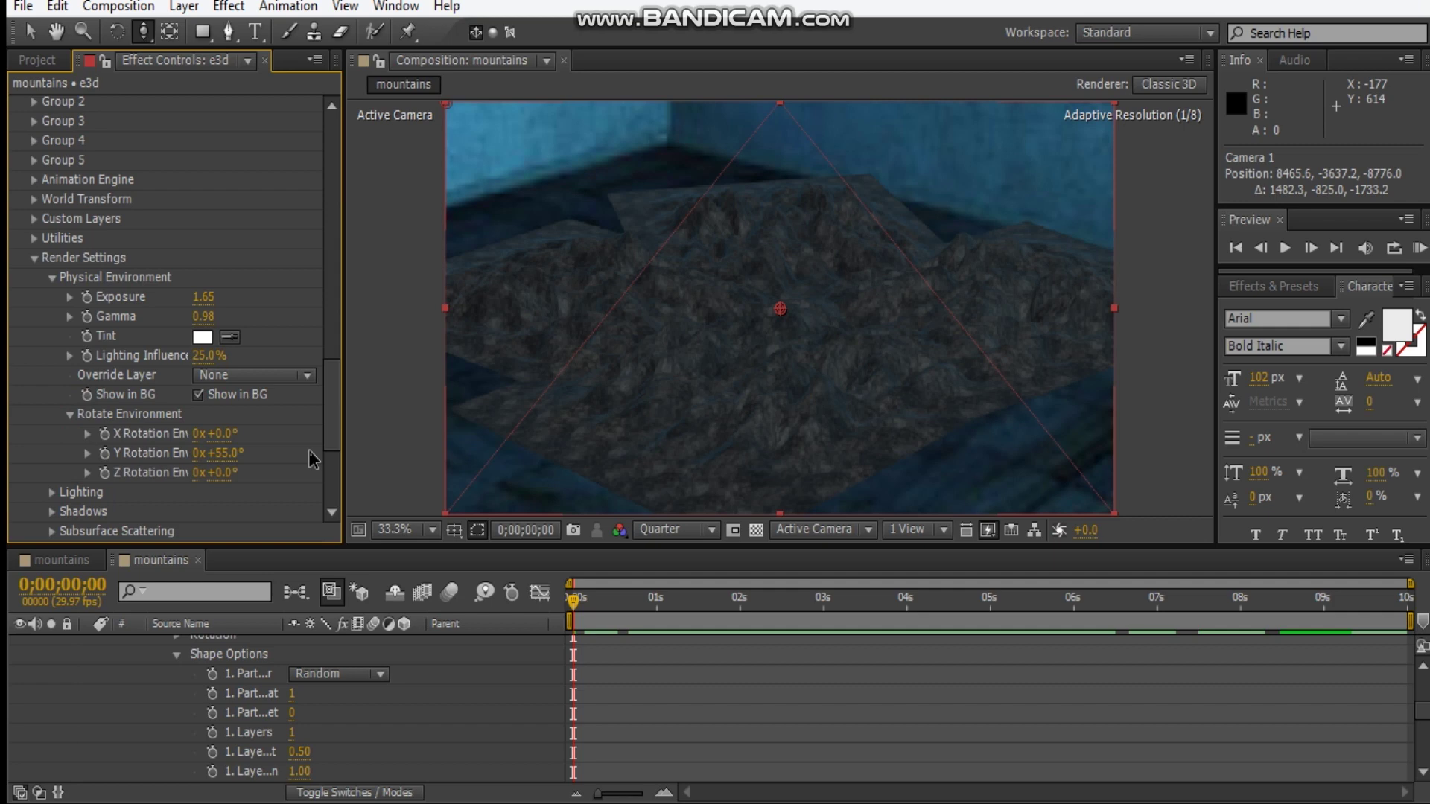
left_click_drag(223, 454, 285, 456)
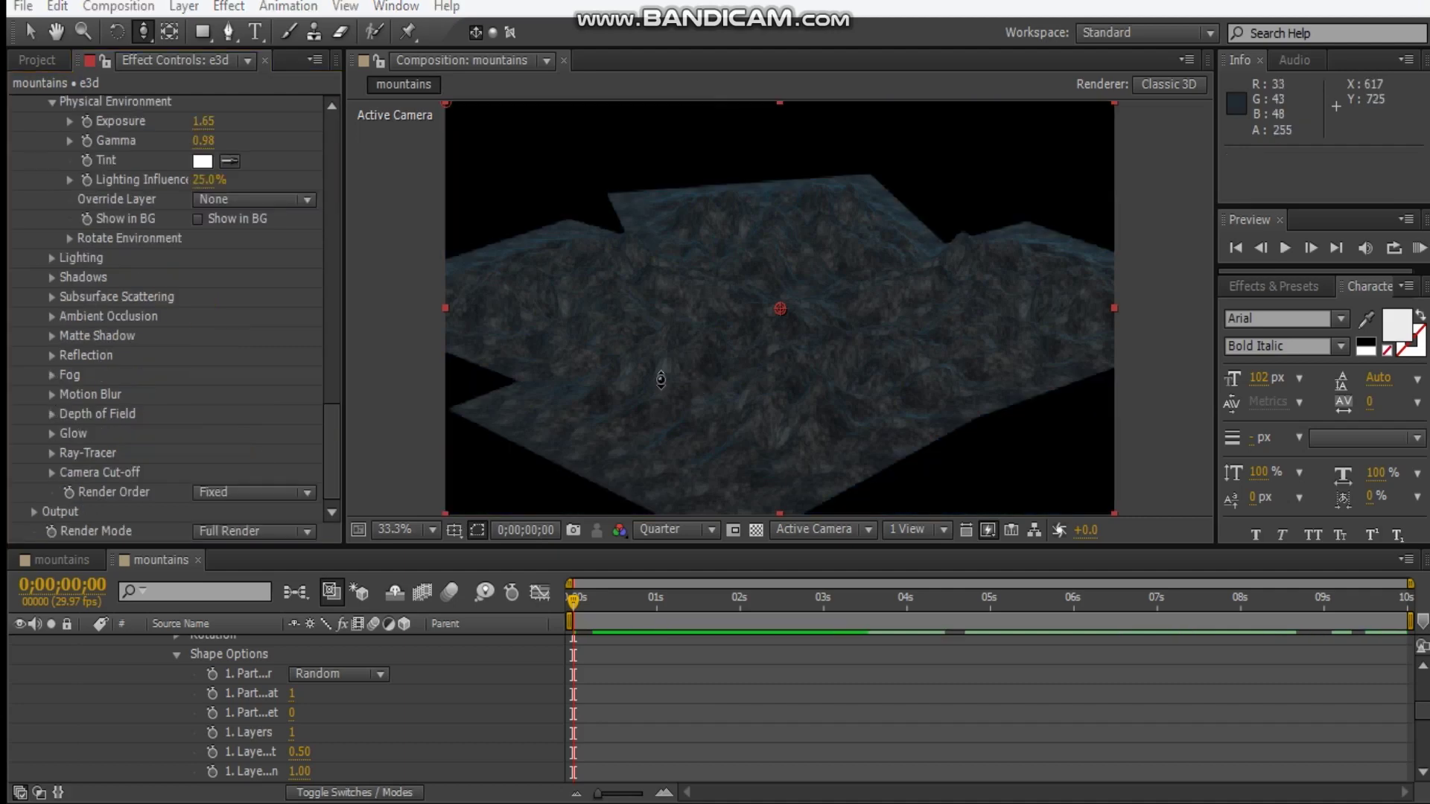
Step: Set Element's render mode to Preview and collapse the e3d layer's properties in the timeline
left_click(258, 534)
left_click(300, 580)
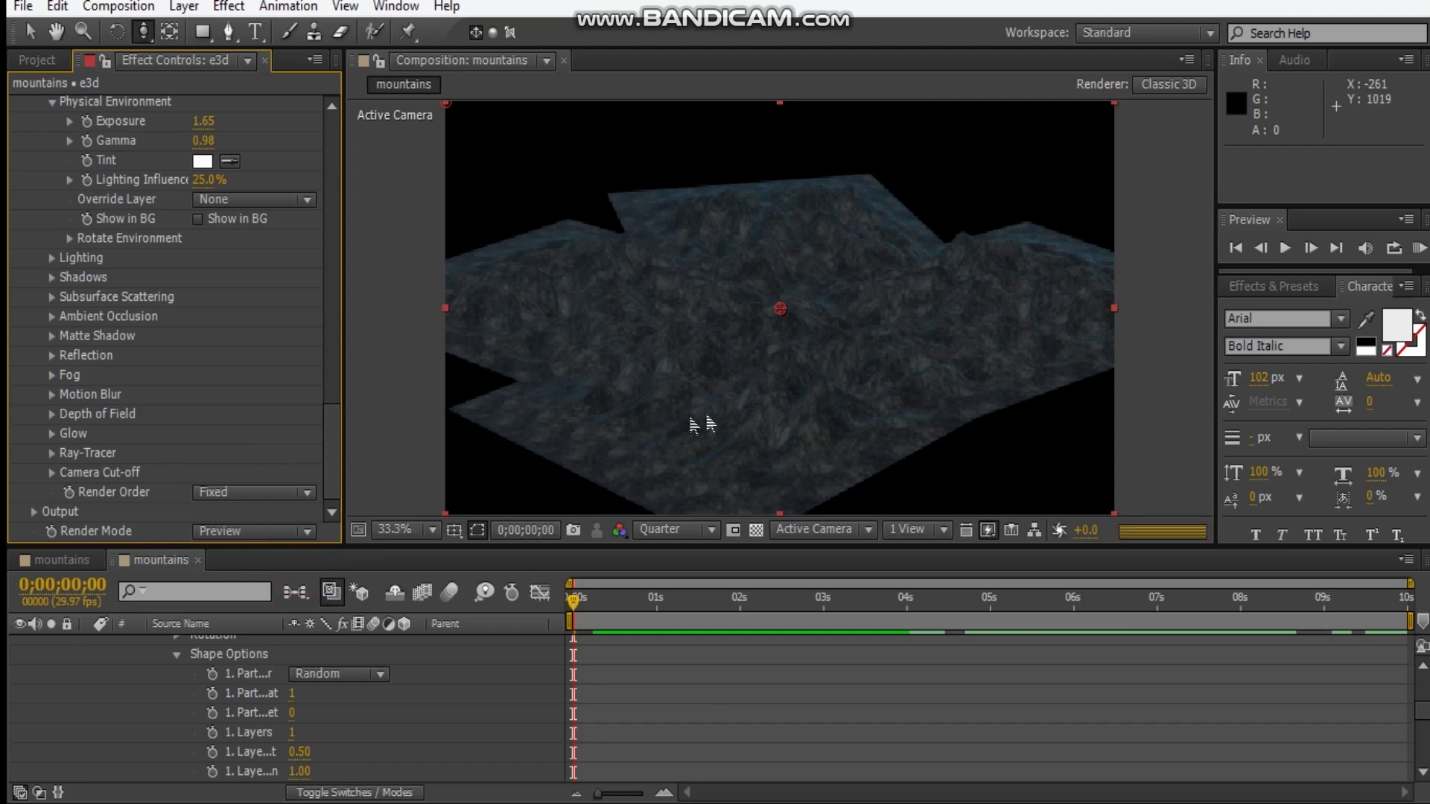
scroll(142, 719, "up", 10)
left_click(88, 663)
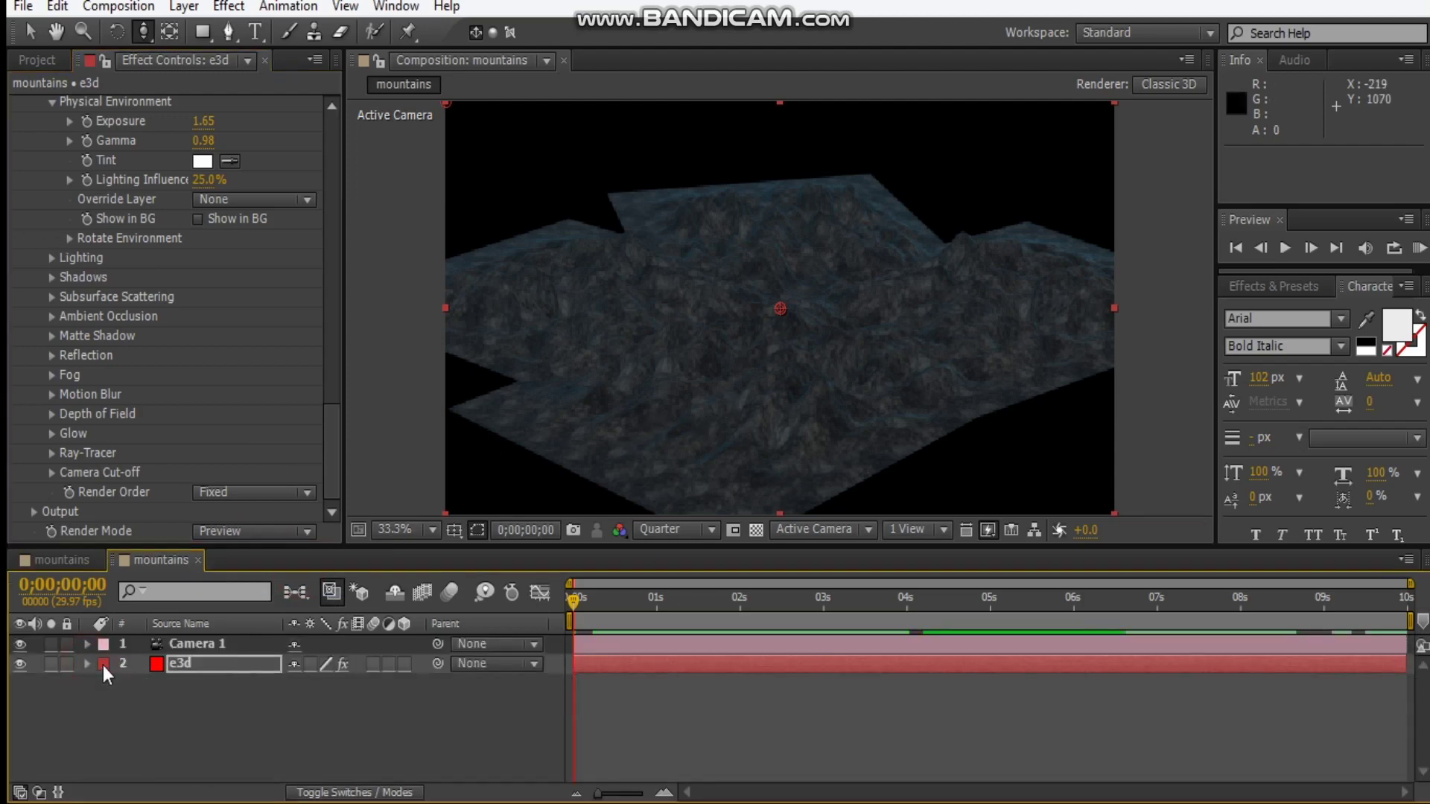
Step: Move the camera low and close over the mountains, to about 2088, -39, -4232, with open sky above the ridgeline
left_click_drag(806, 391, 824, 331)
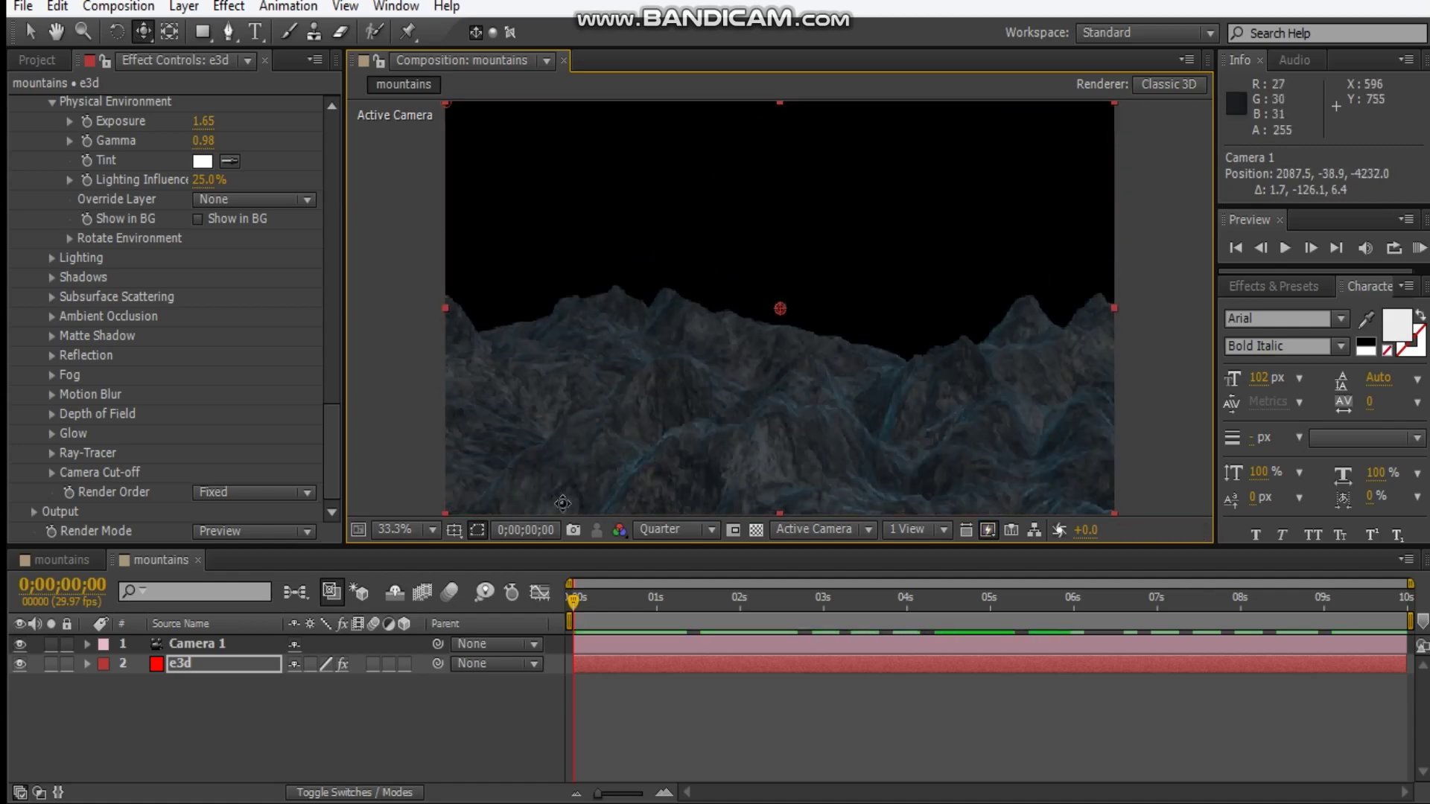
left_click(341, 748)
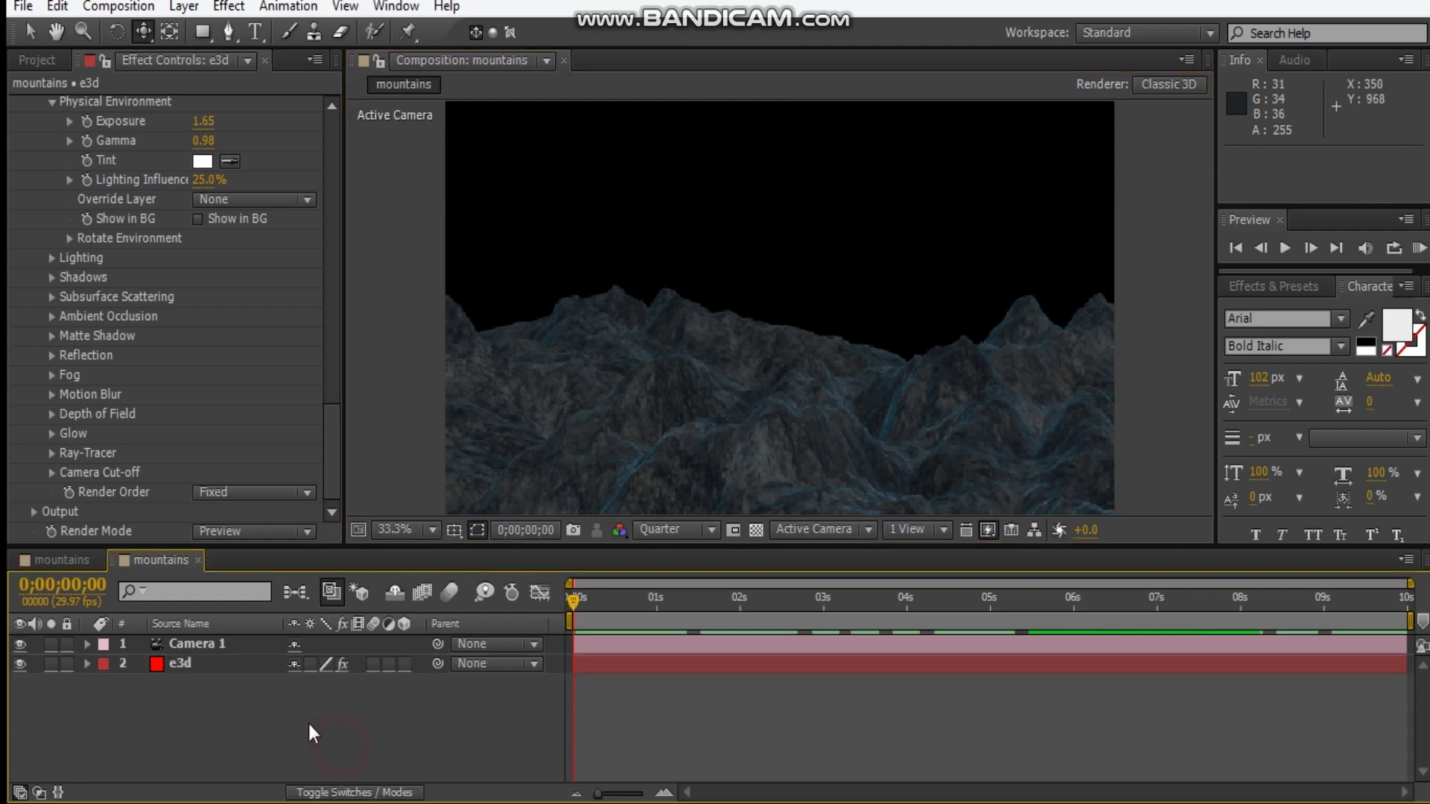
Step: Add Sky_Mirrored_16.jpg from the Sky Mirrors folder beneath the e3d layer and make it a 3D layer
left_click(30, 66)
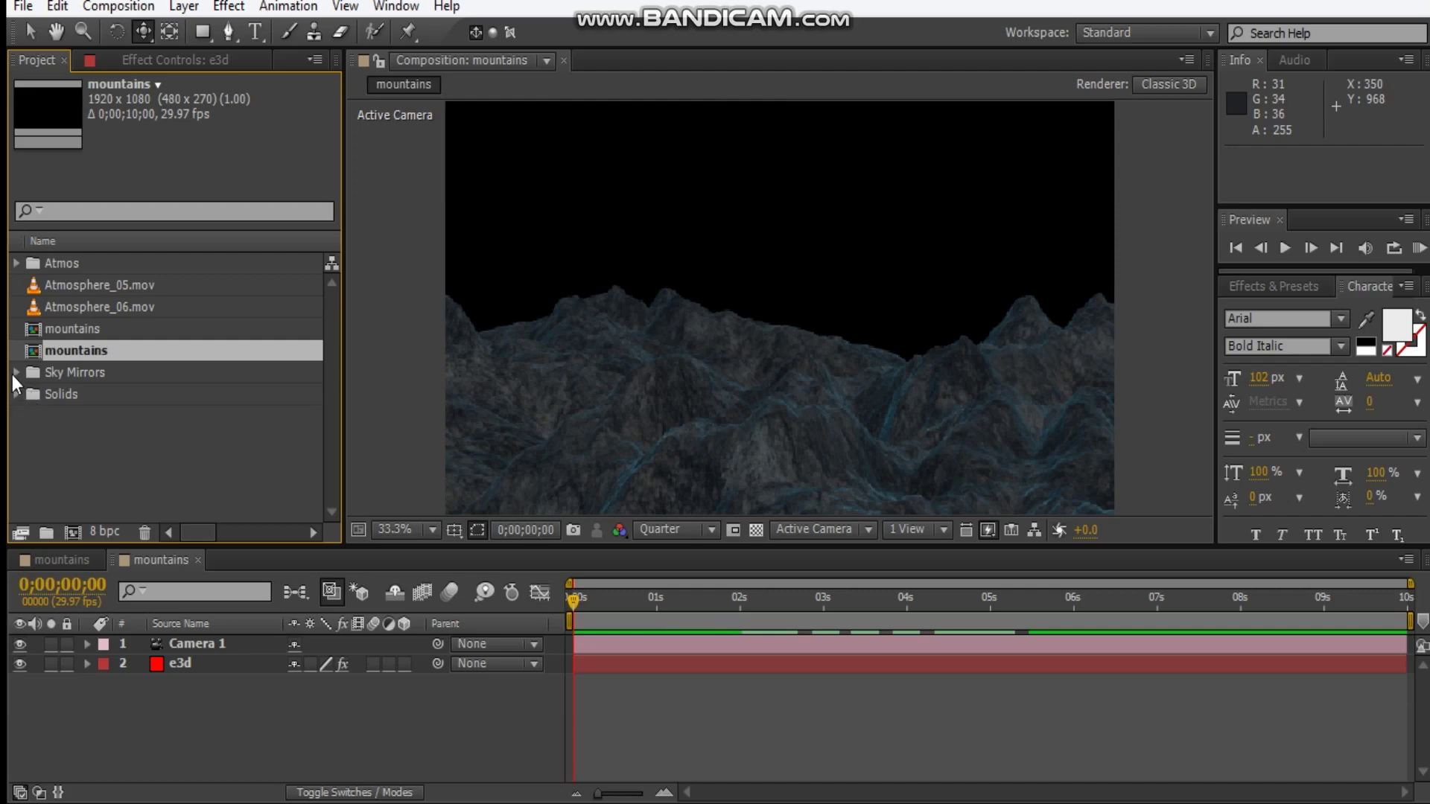
scroll(204, 405, "down", 1)
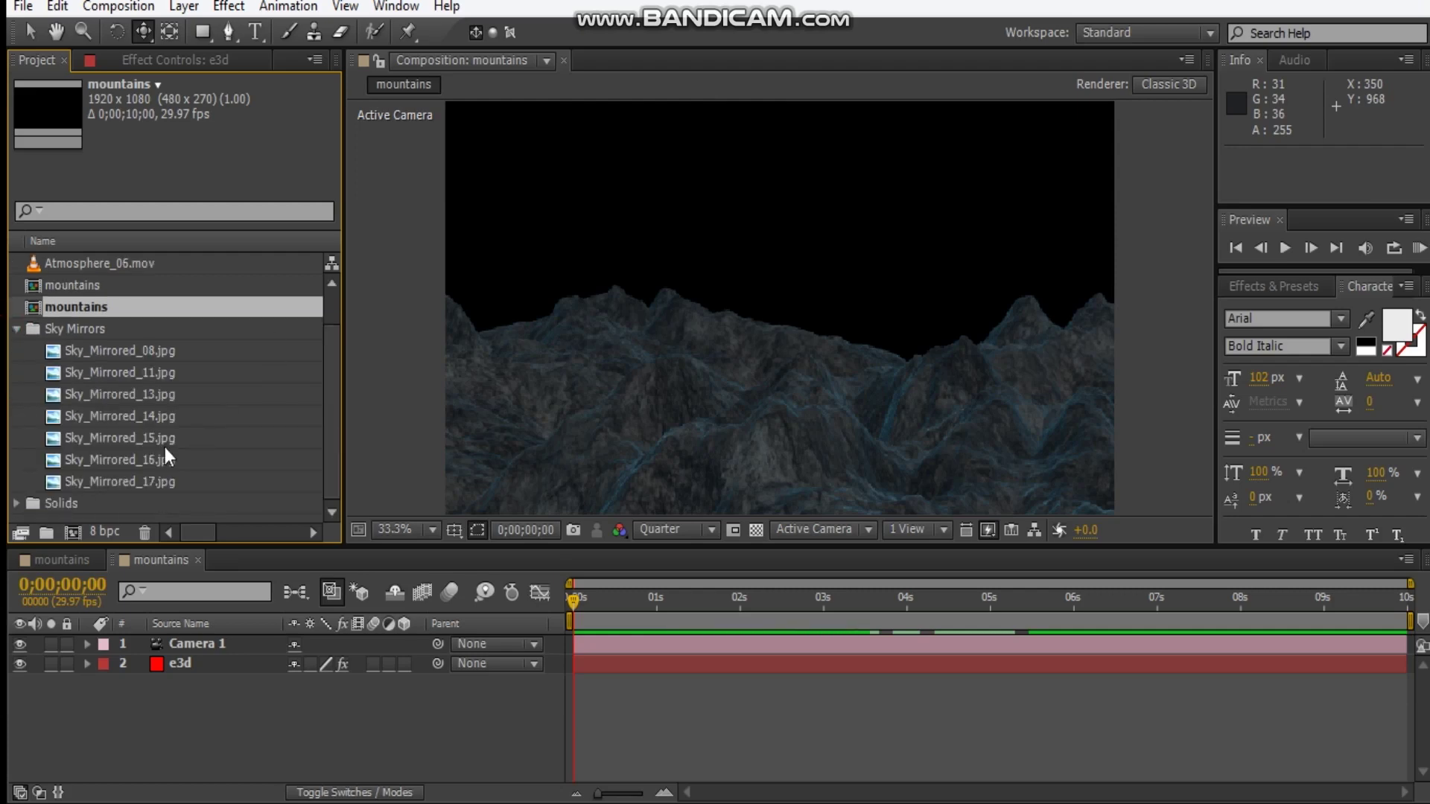
left_click(141, 462)
left_click_drag(137, 463, 171, 704)
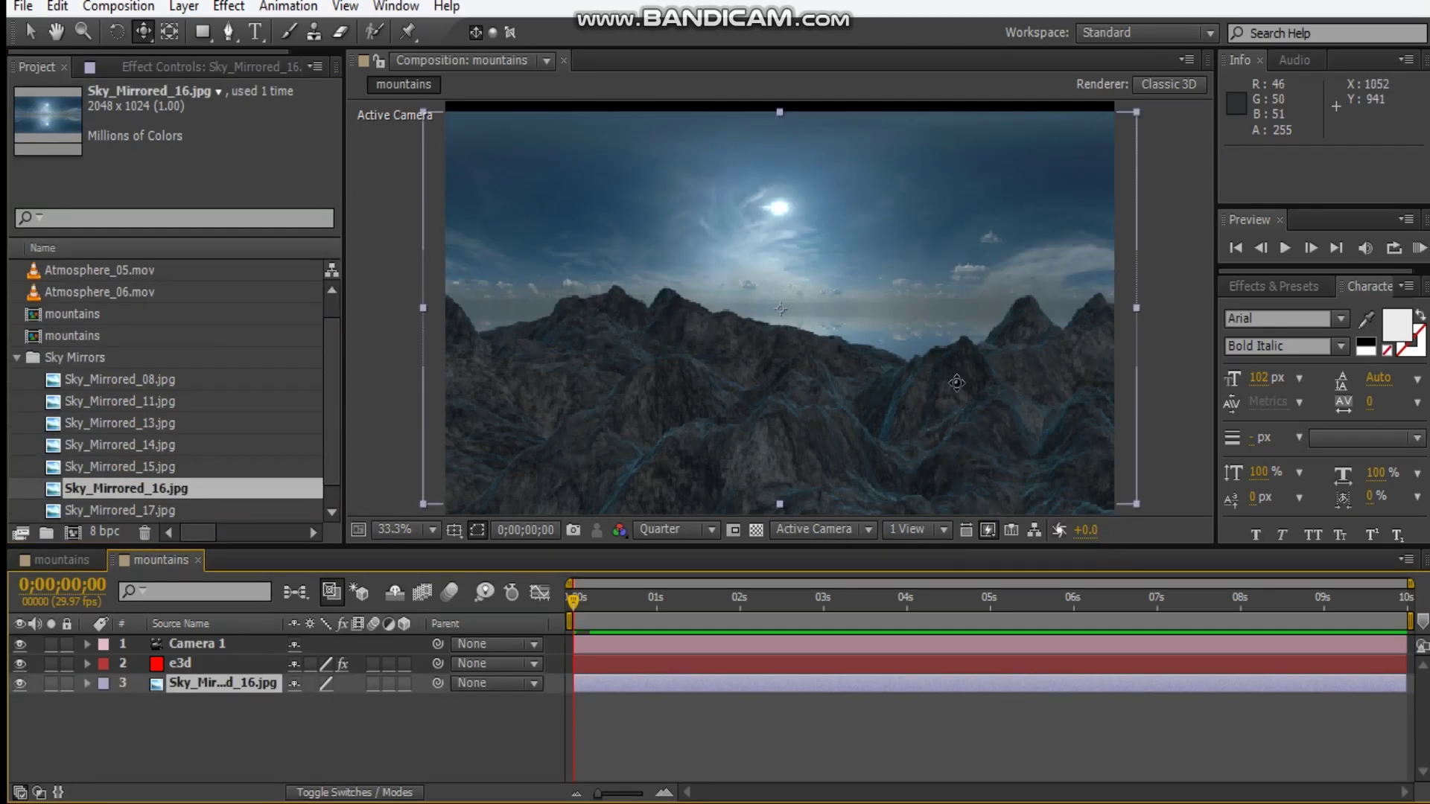
left_click(403, 683)
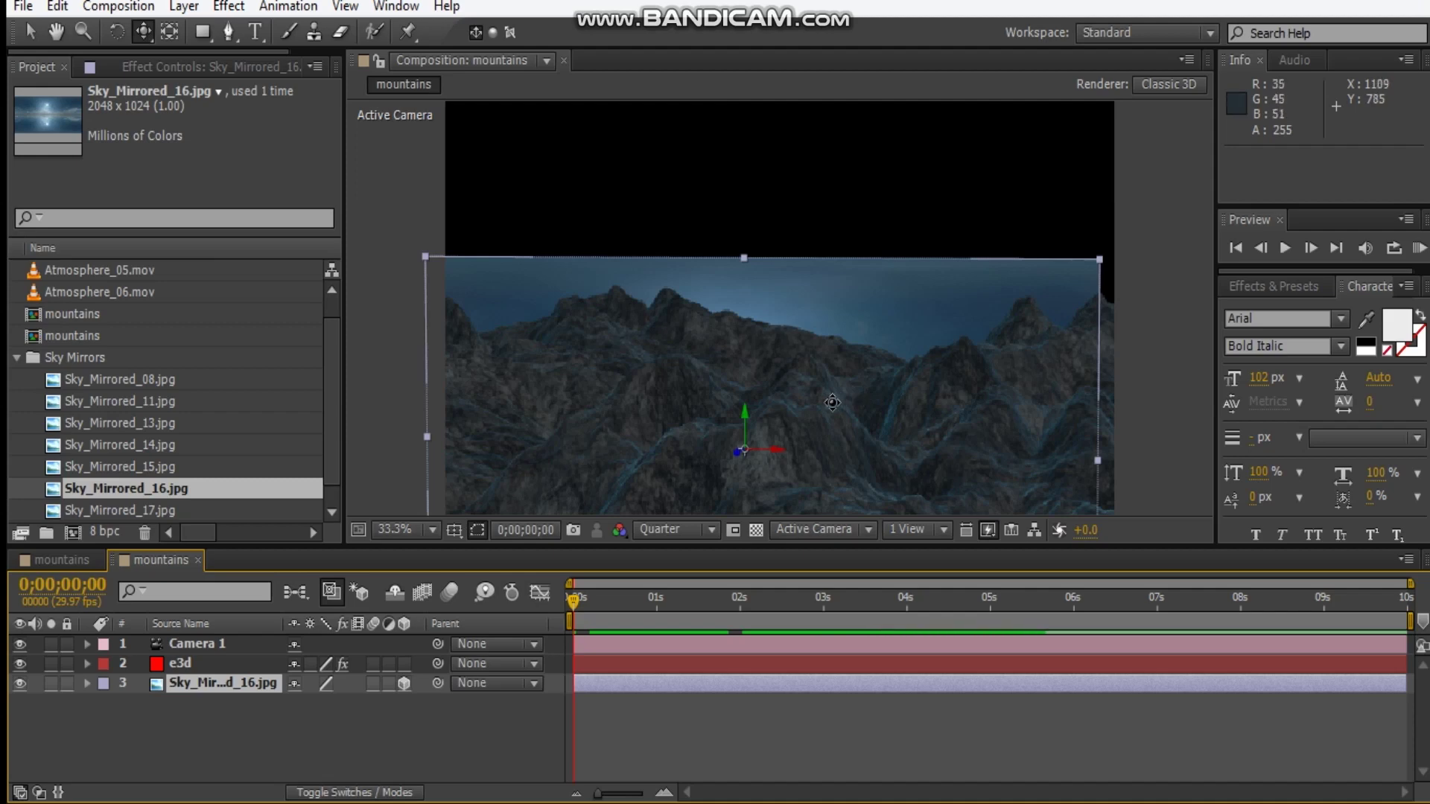
Step: Raise the sky layer behind the mountains to a Y position of 234 and scale it to 147%
key("v")
left_click(744, 414)
left_click_drag(746, 208, 755, 260)
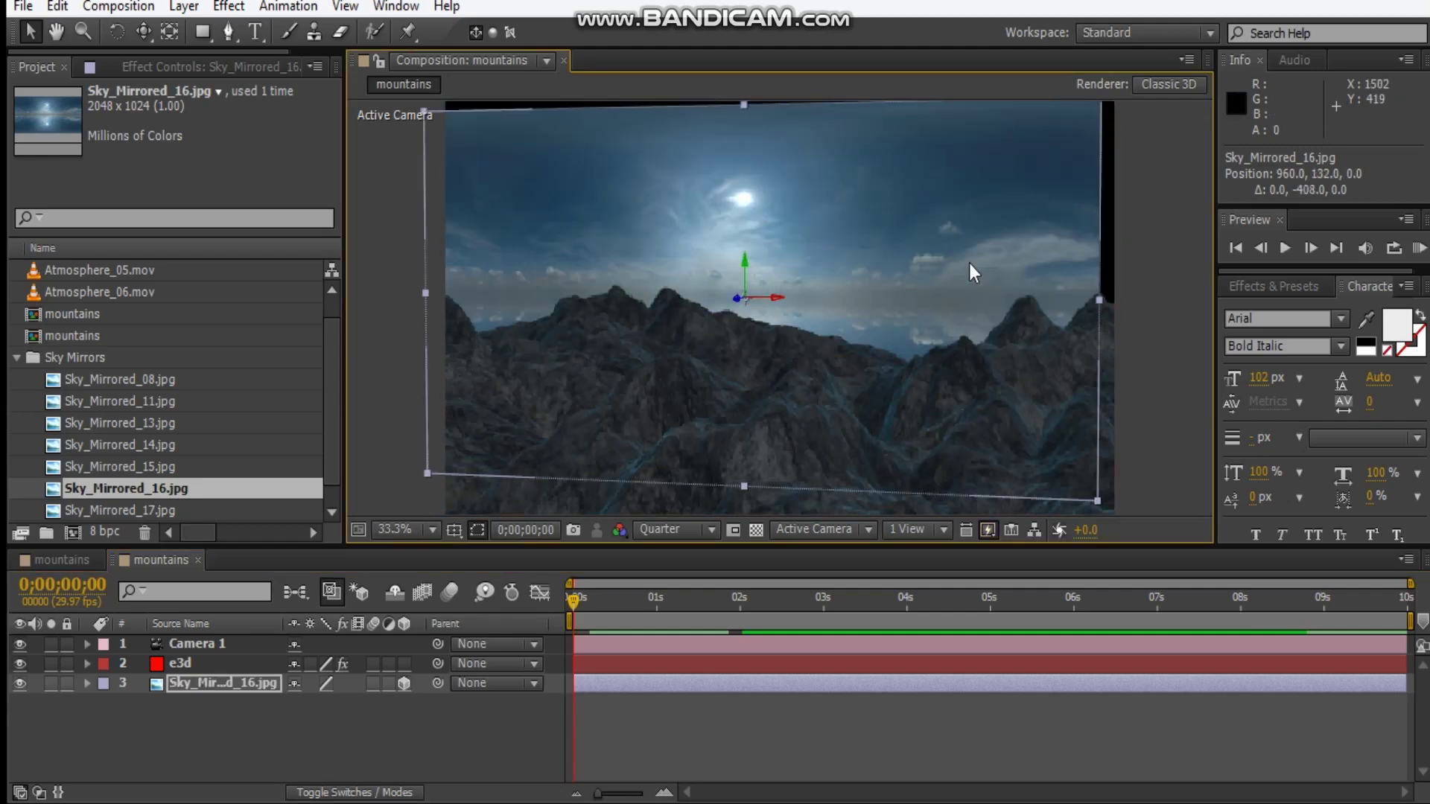
key("comma")
left_click_drag(938, 405, 1014, 439)
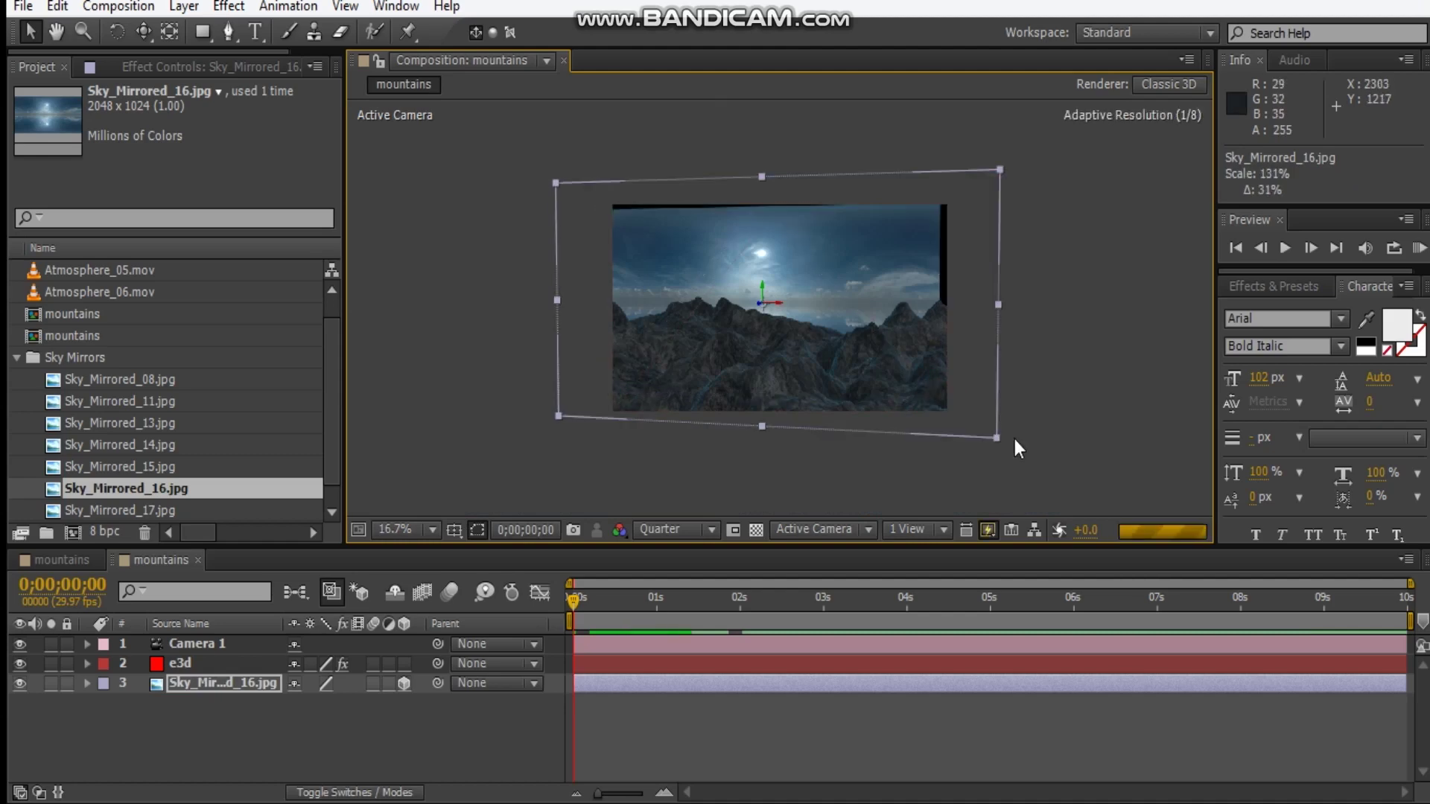
left_click_drag(1056, 457, 1055, 457)
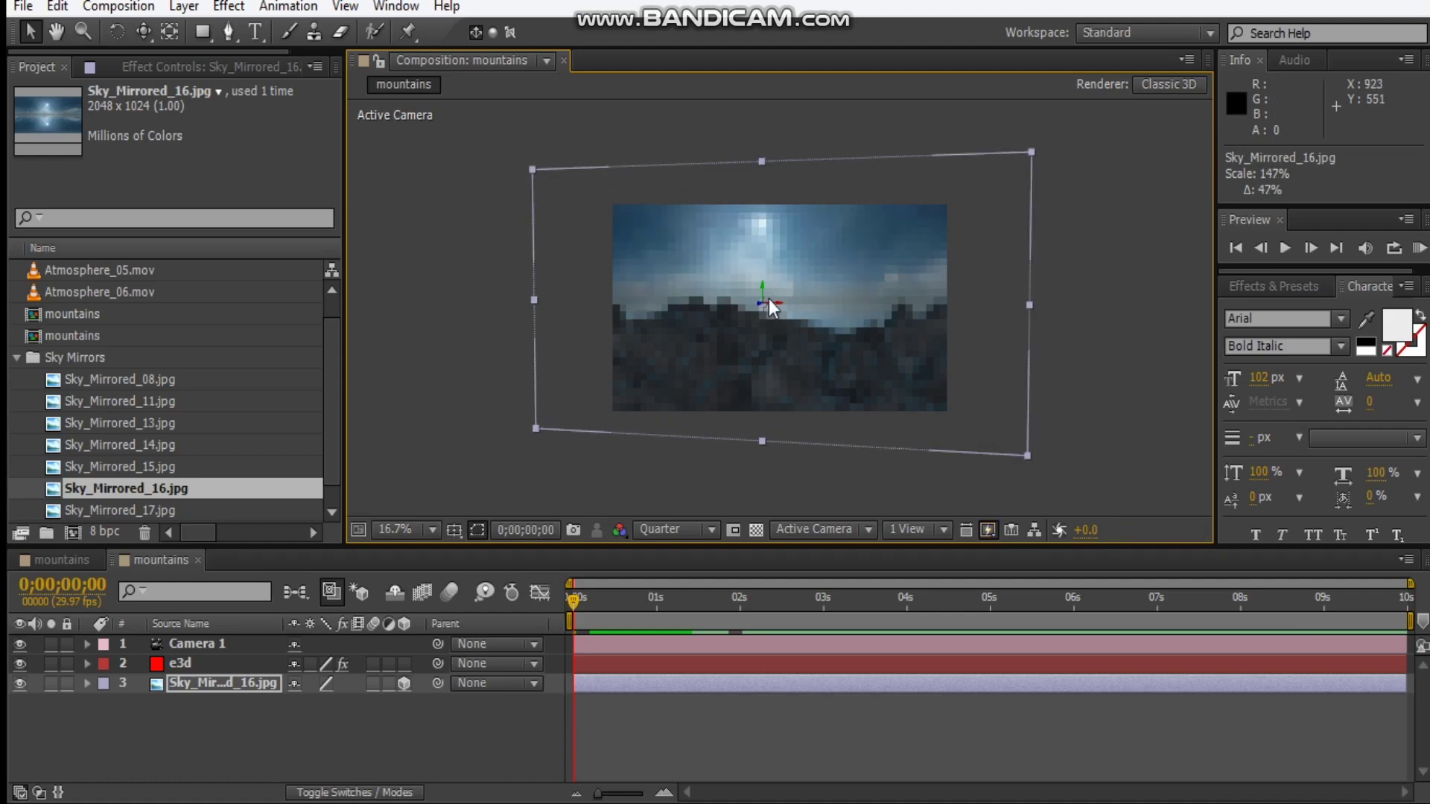
left_click_drag(761, 289, 764, 322)
Step: Push the sky layer far back in depth, to about -53.5, 234, 4768.3
key("w")
key("v")
left_click_drag(682, 298, 792, 317)
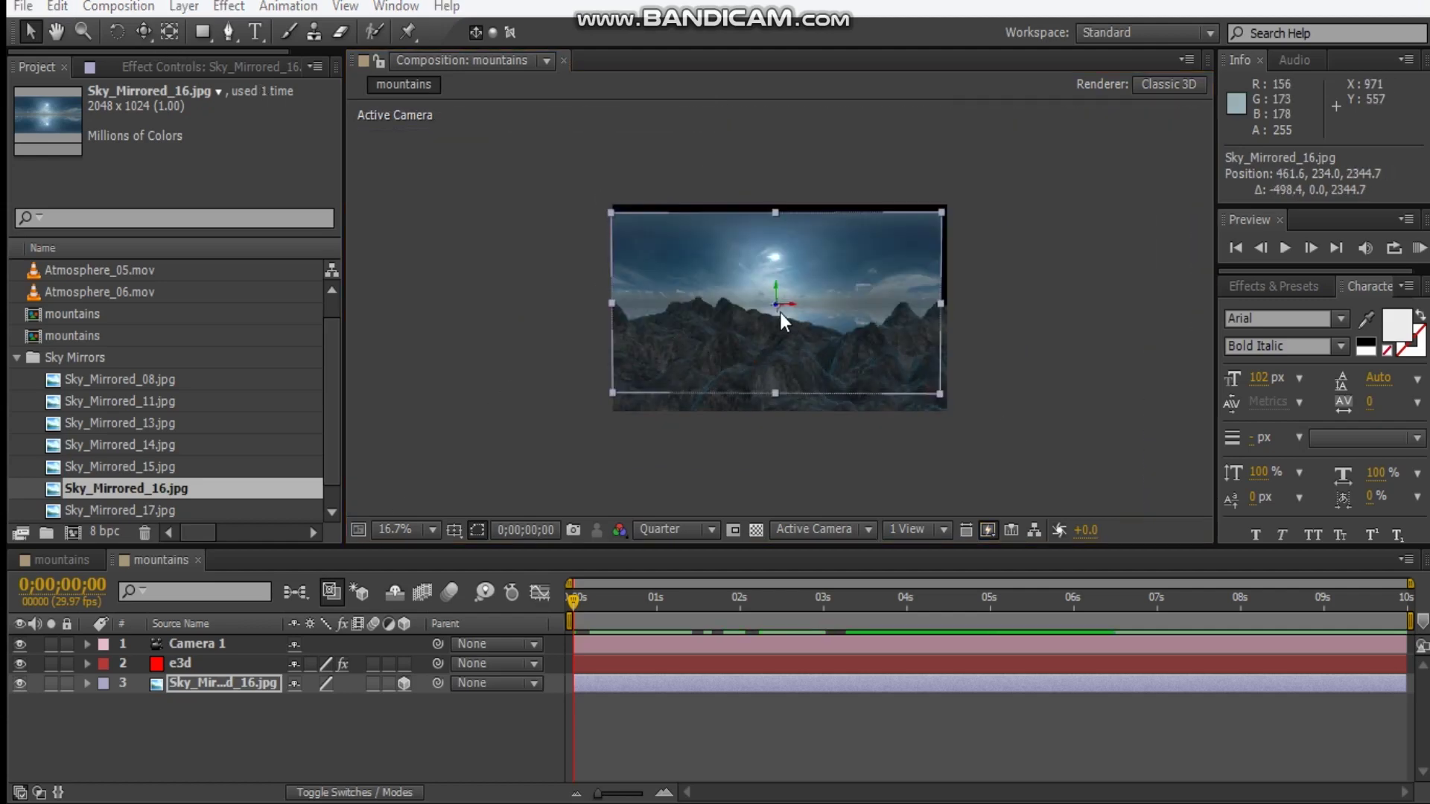
left_click_drag(782, 310, 1428, 338)
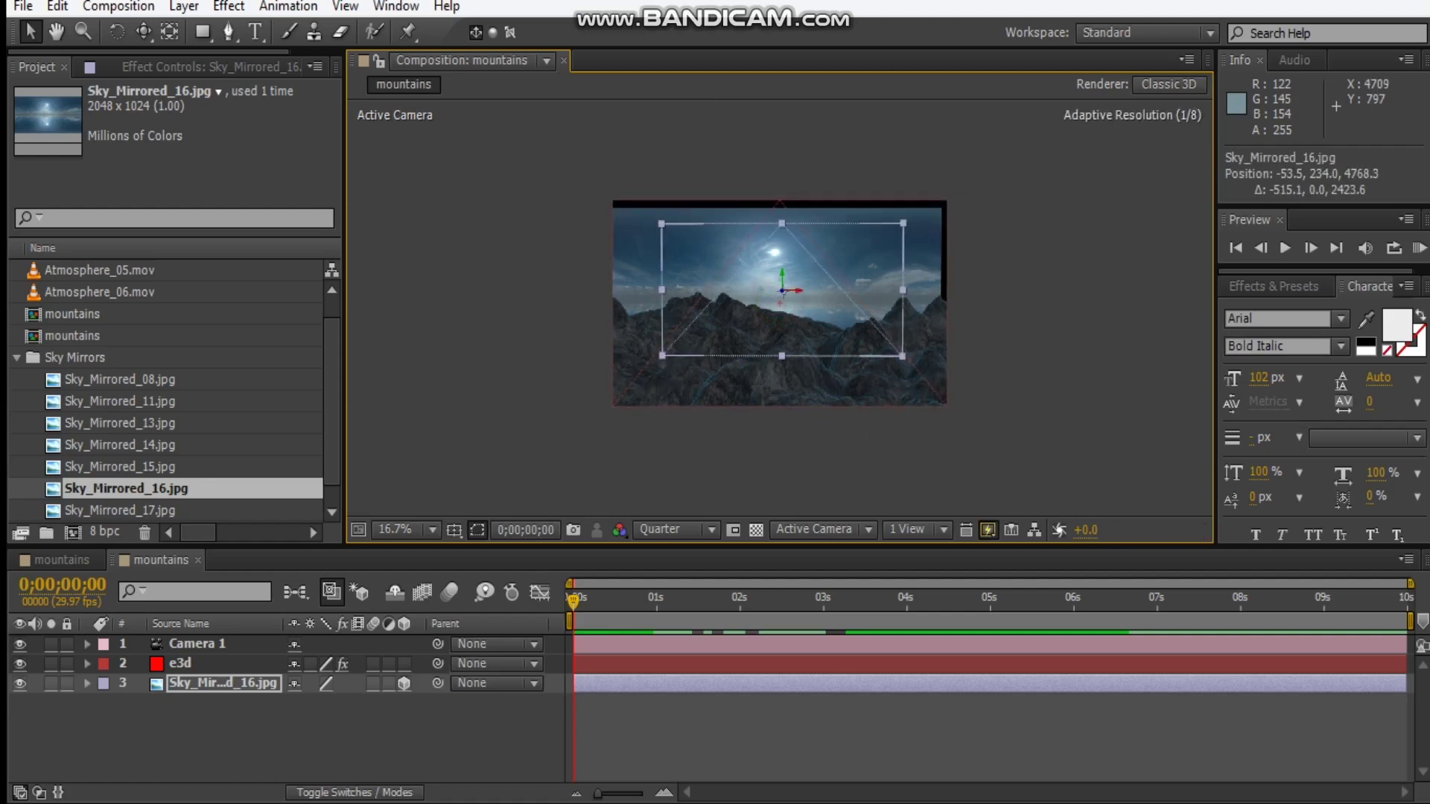
Step: Scale the sky layer to 234% and lower it to a Y position of about 516 so it fills the background
scroll(802, 301, "up", 2)
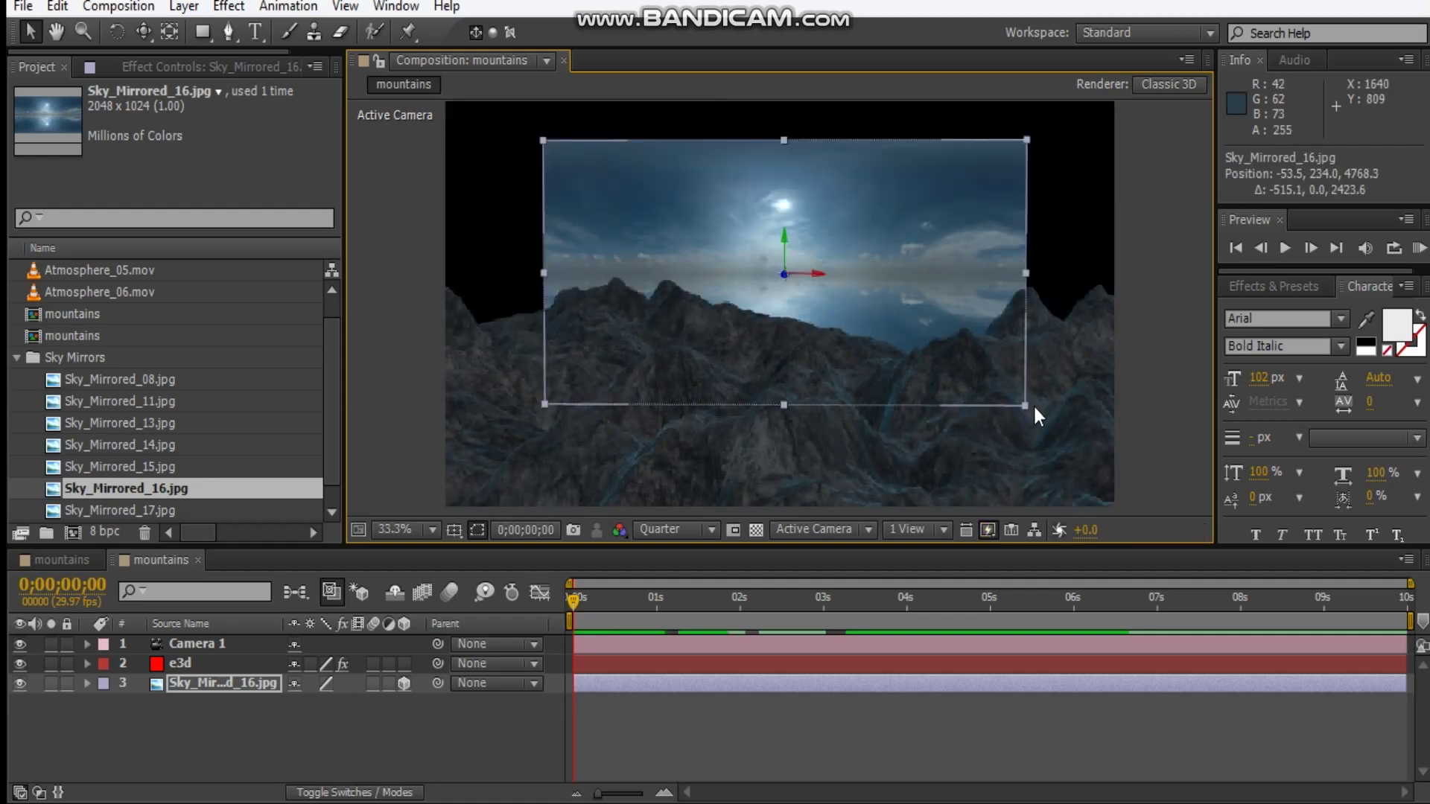
left_click(1024, 405)
left_click_drag(1024, 405, 1221, 488)
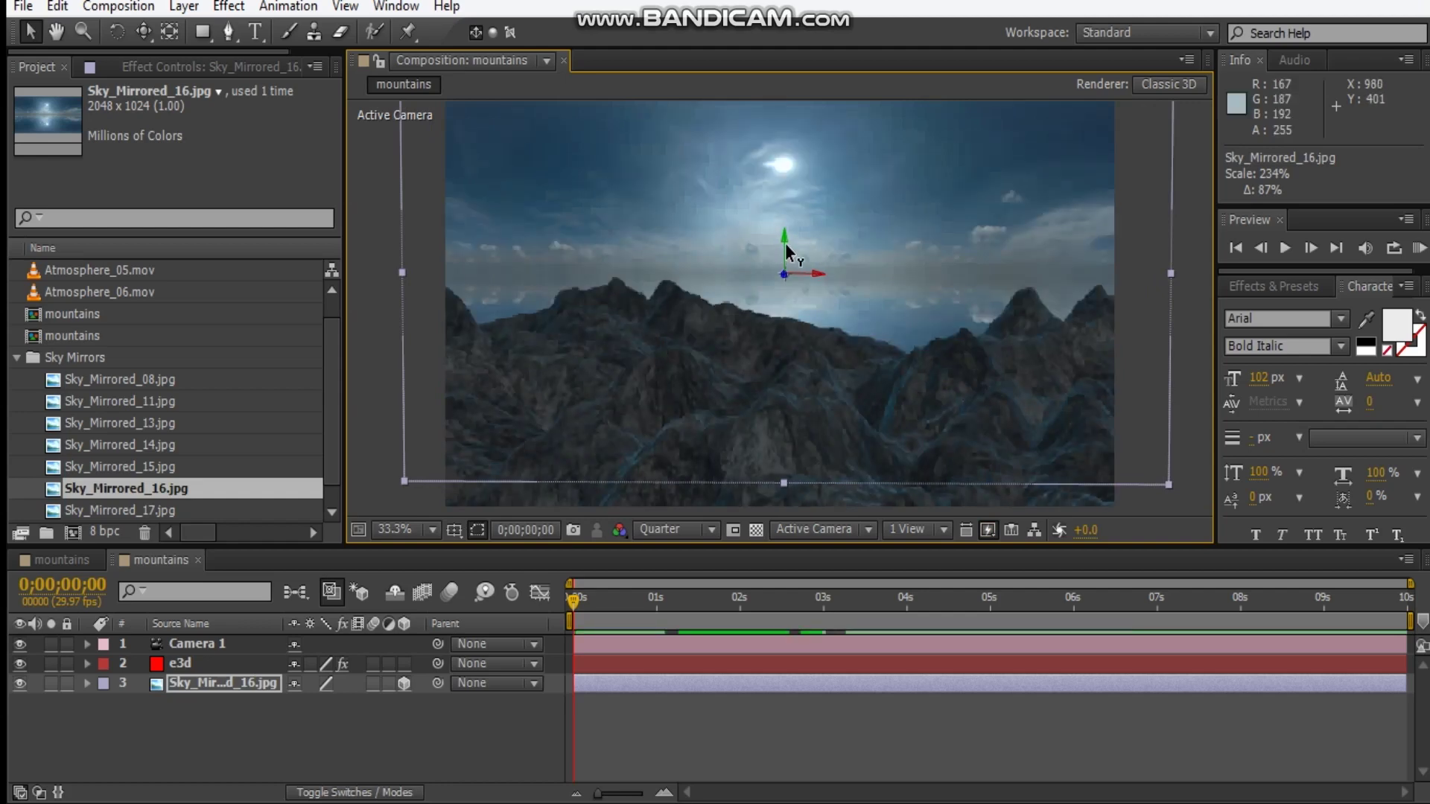
left_click_drag(786, 246, 784, 306)
scroll(789, 321, "down", 2)
scroll(791, 327, "up", 1)
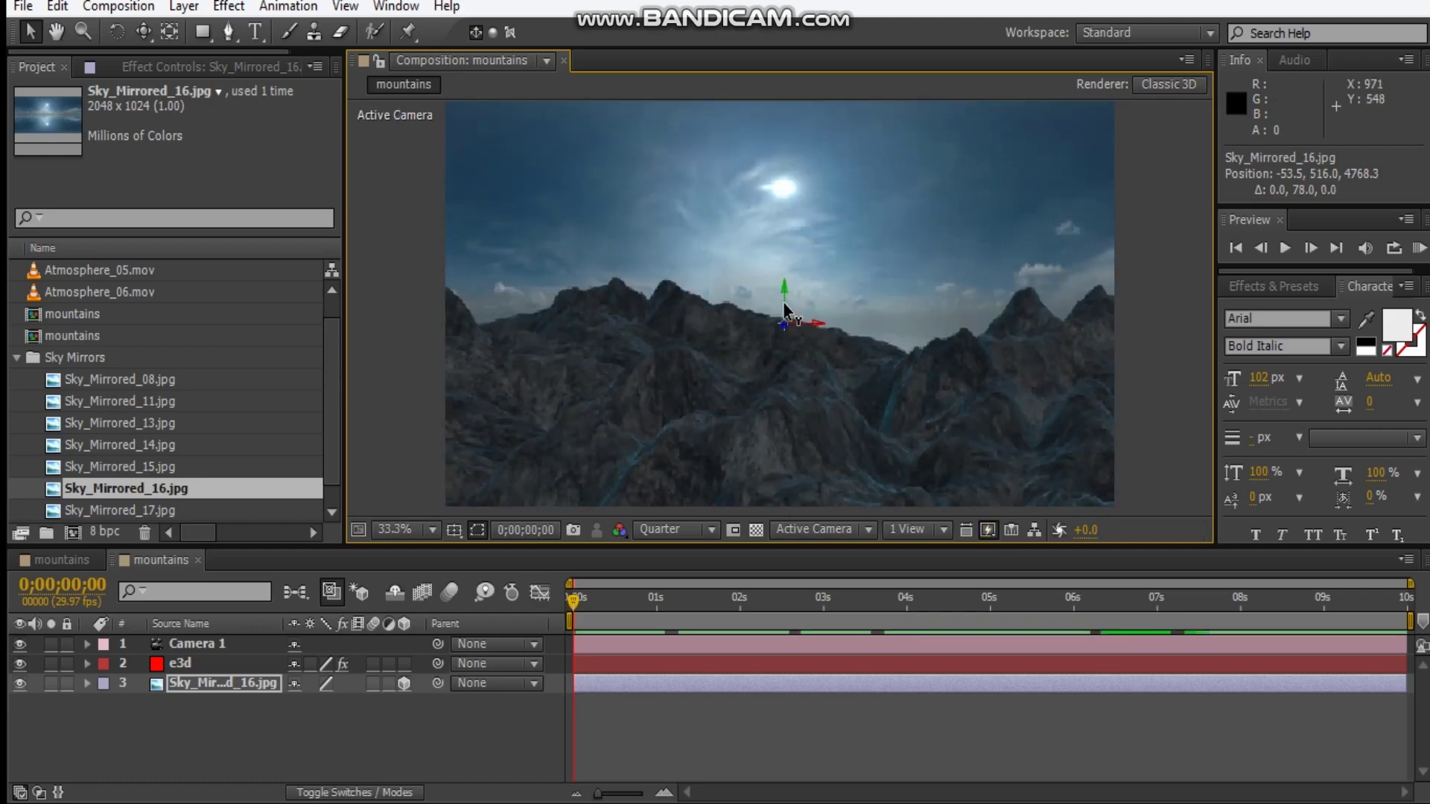
scroll(784, 306, "down", 1)
scroll(784, 307, "up", 1)
left_click_drag(826, 328, 830, 287)
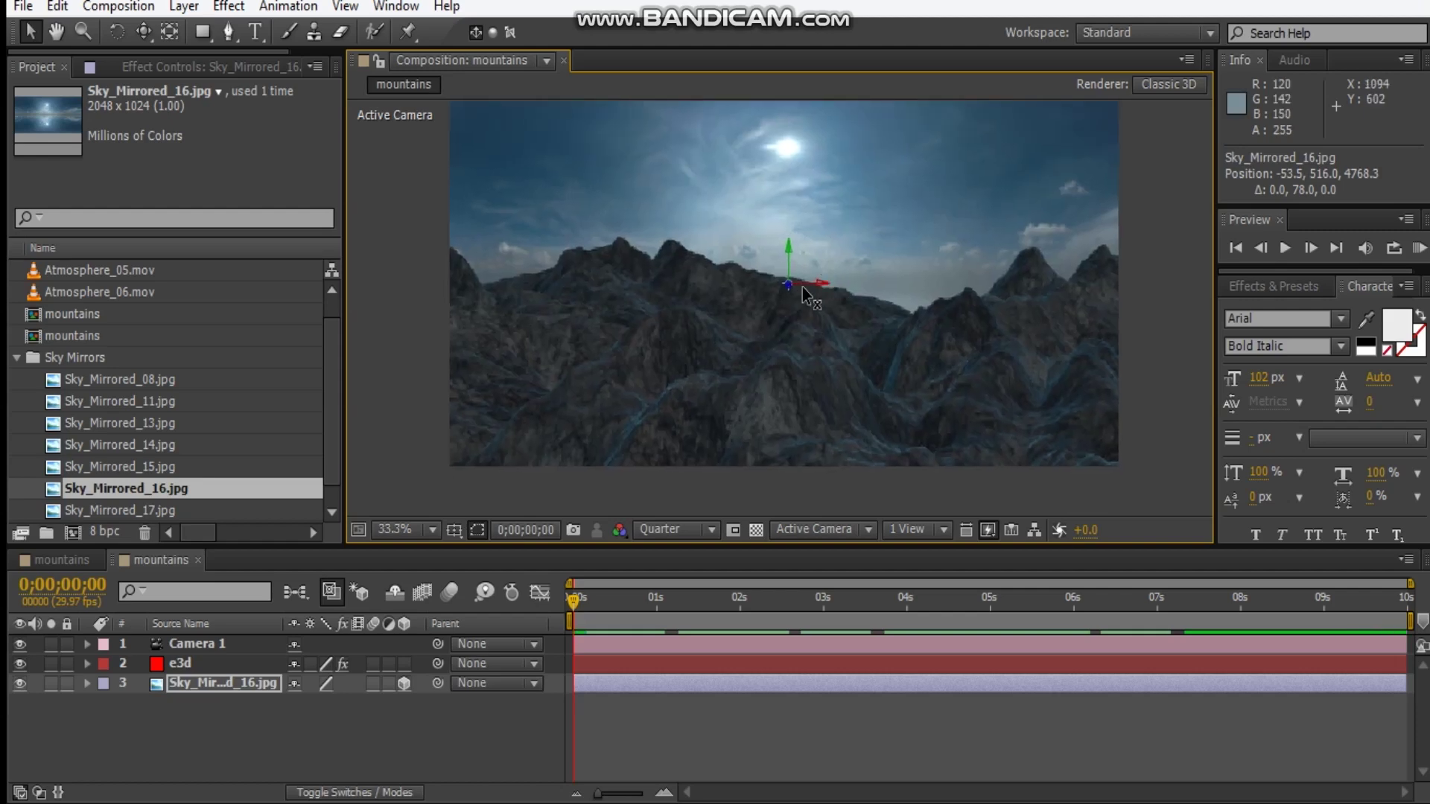
Step: Turn off Accepts Lights in the sky layer's material options and collapse its properties
left_click(195, 722)
left_click(191, 686)
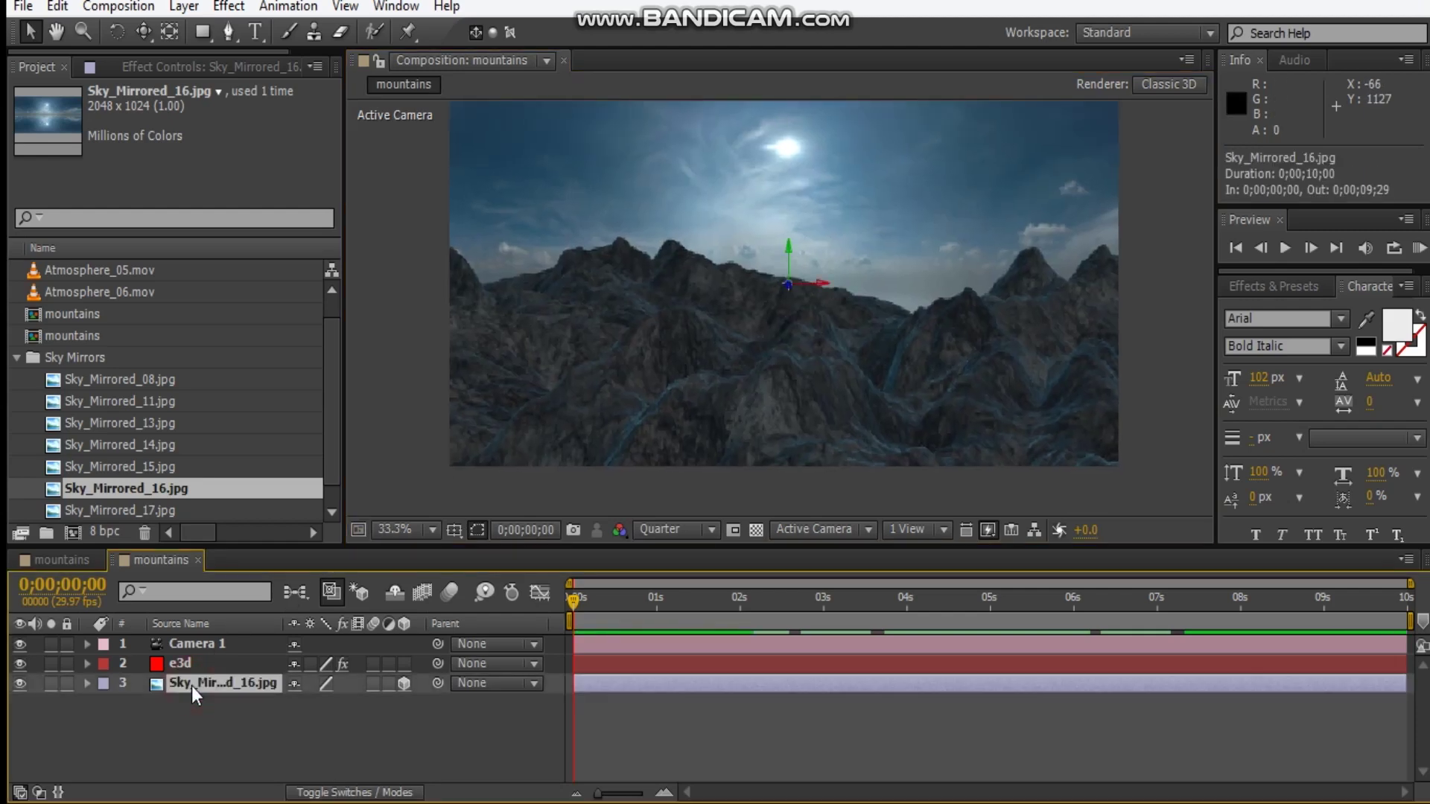
key("a")
key("a")
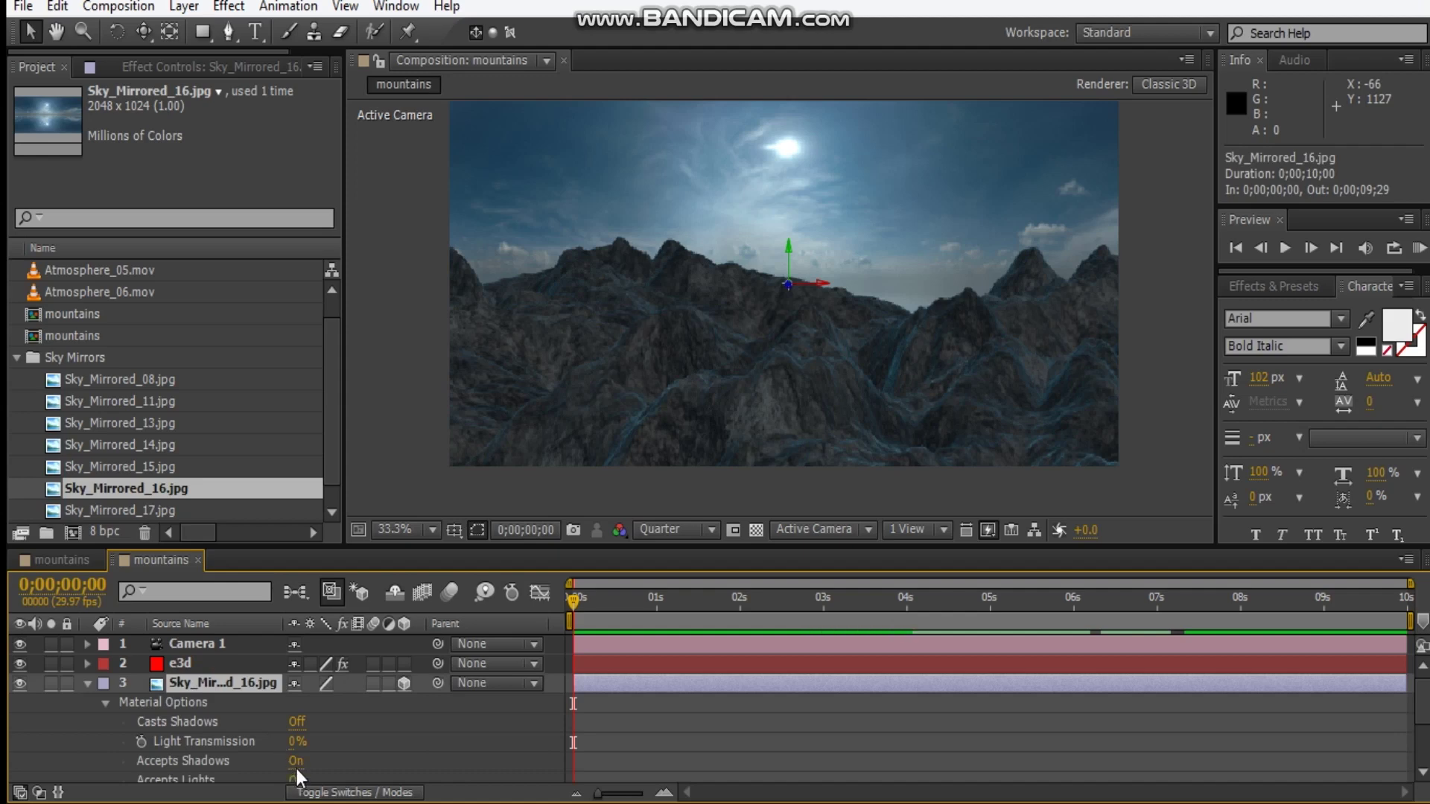
left_click(295, 774)
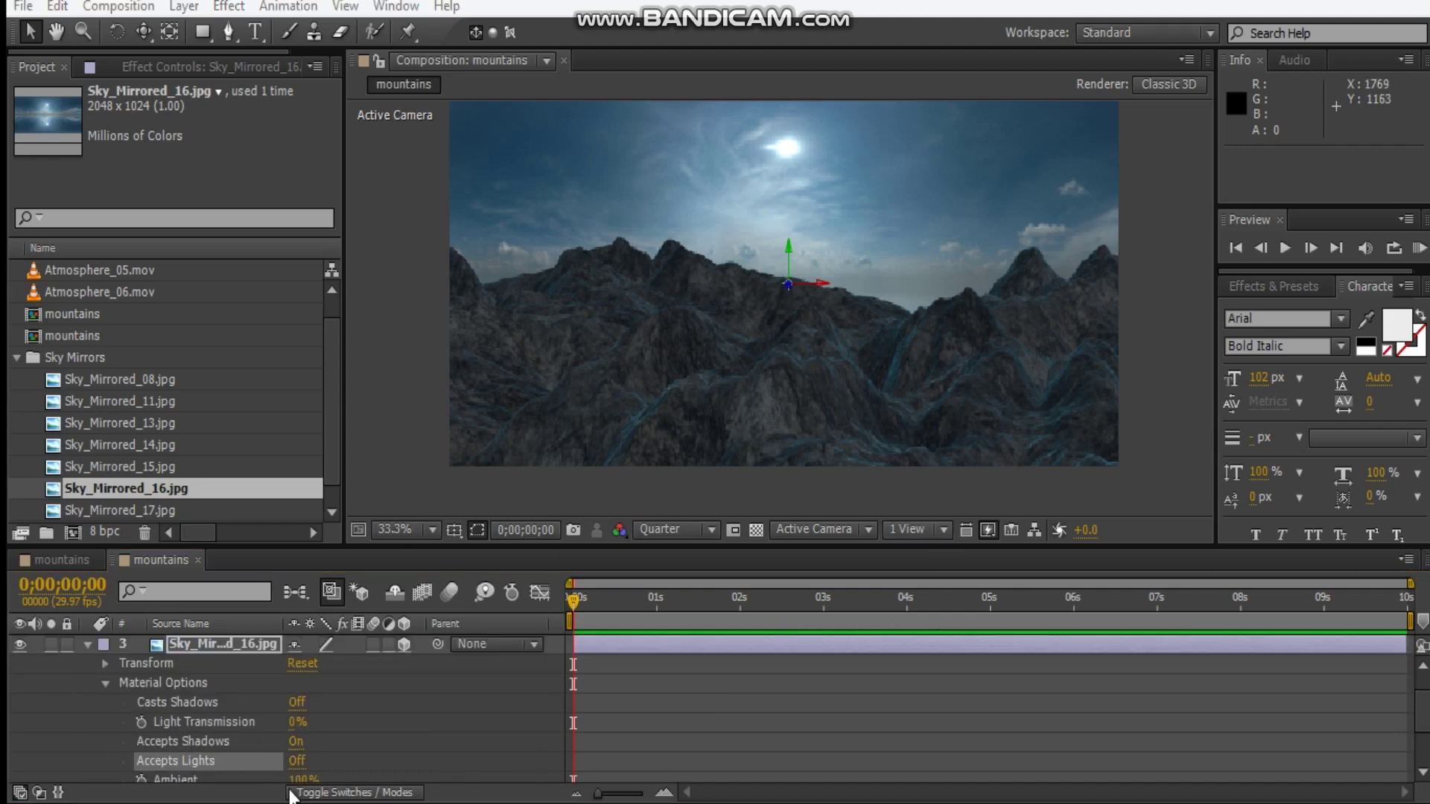
left_click(88, 645)
left_click(178, 755)
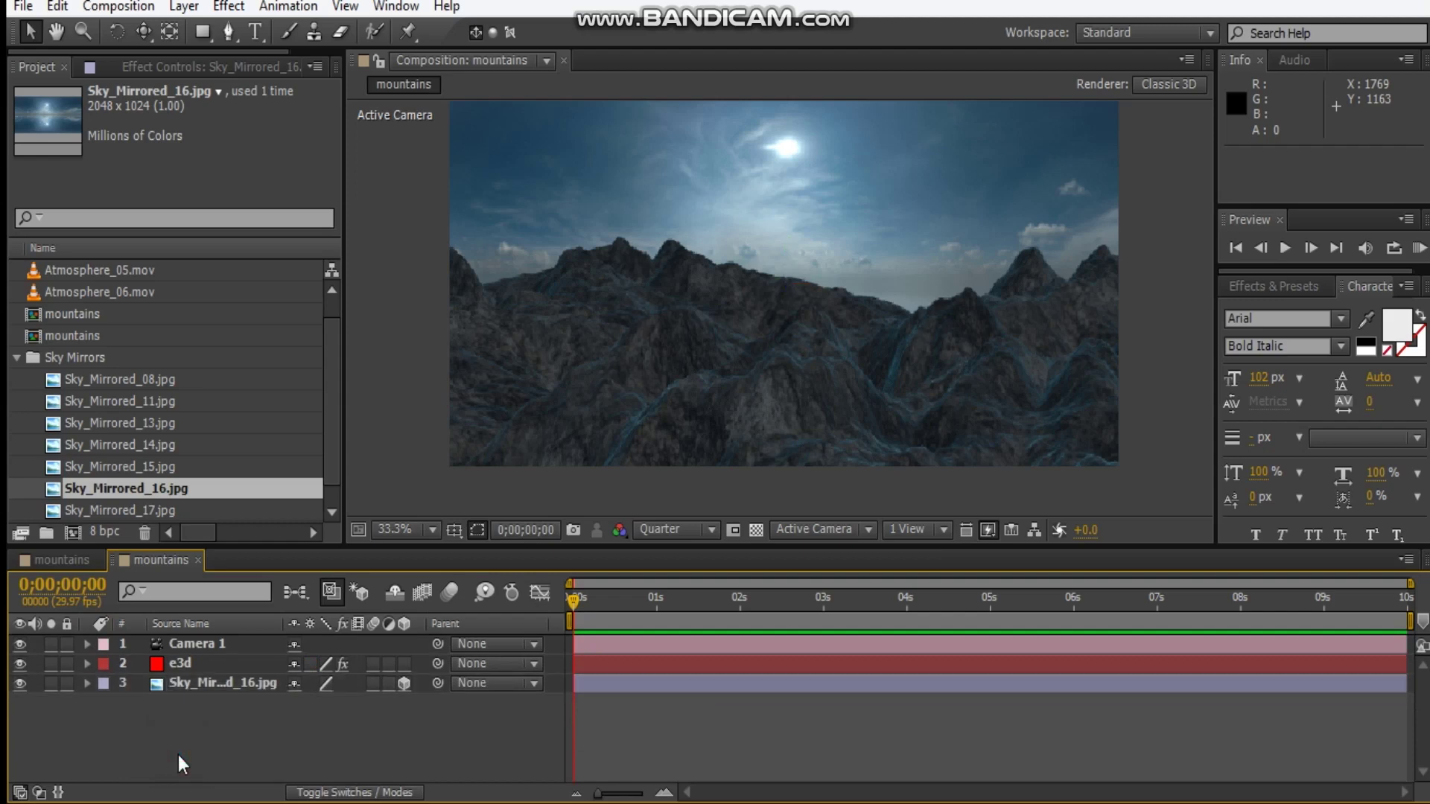
Step: Create a new parallel light named Light 1 in the mountains composition
key("ctrl+alt+shift+l")
left_click(331, 206)
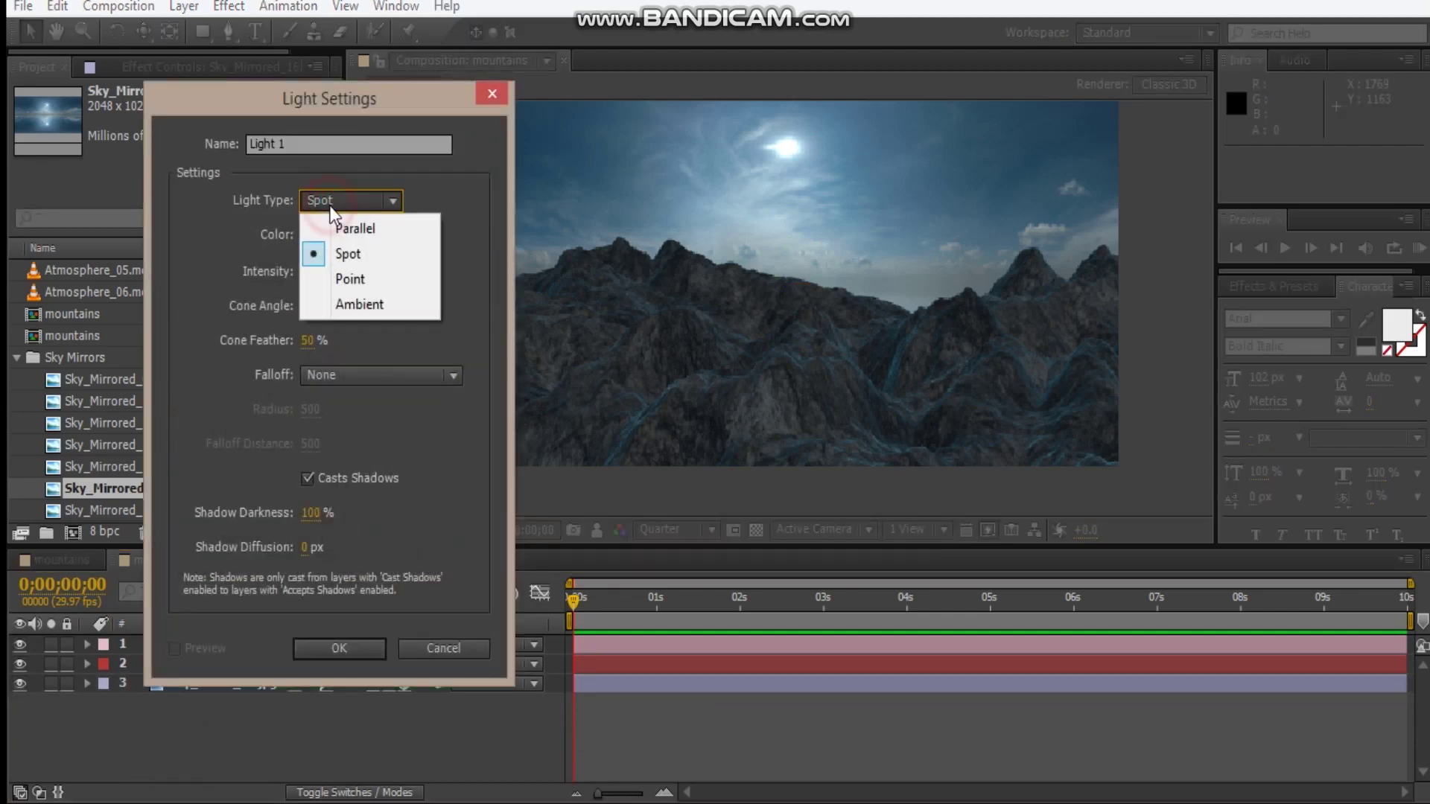
left_click(348, 218)
left_click(337, 646)
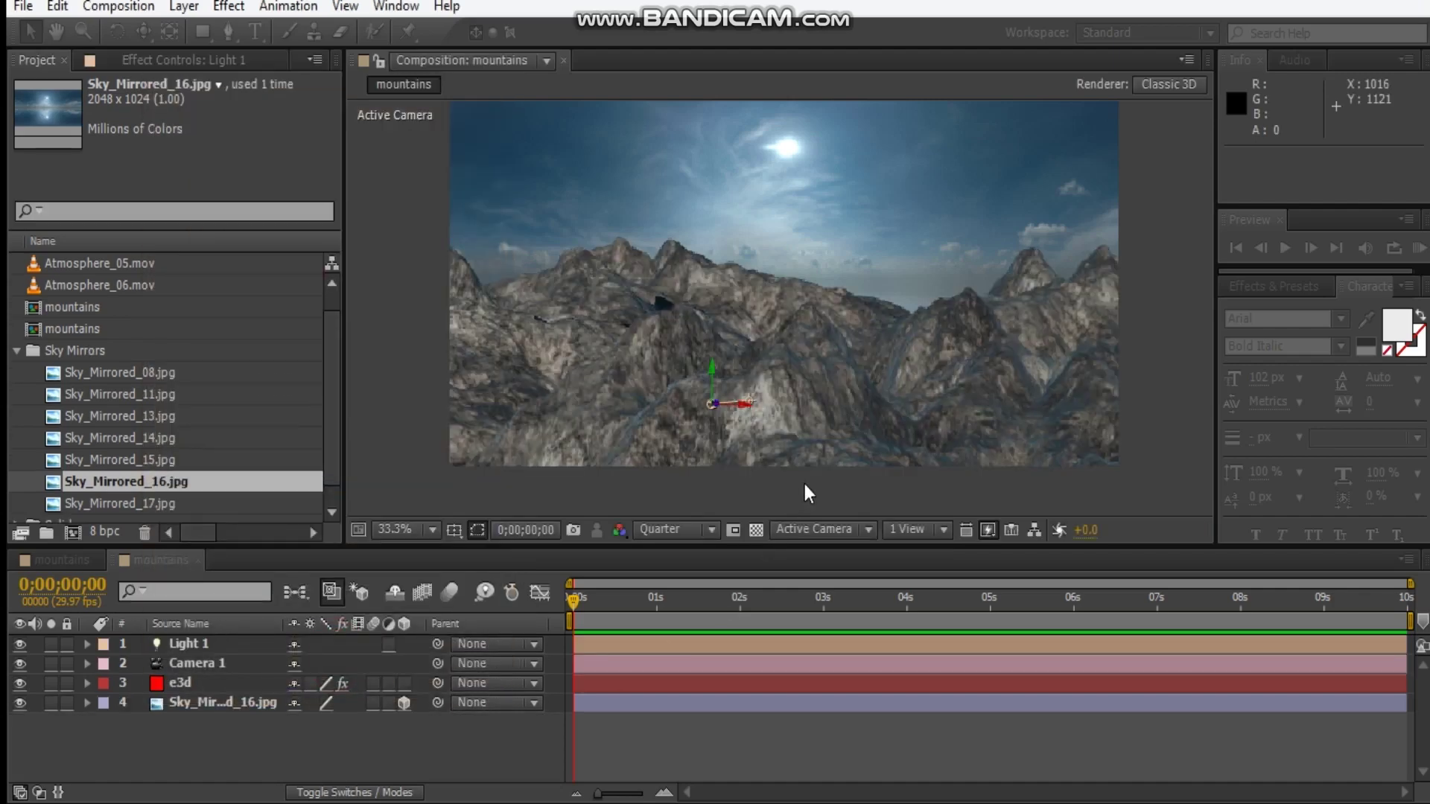
Step: Move Light 1 high above and to the right of the mountains, to about 2301.4, -808.2, -302.9
scroll(735, 295, "down", 2)
left_click_drag(766, 298, 750, 326)
left_click(734, 390)
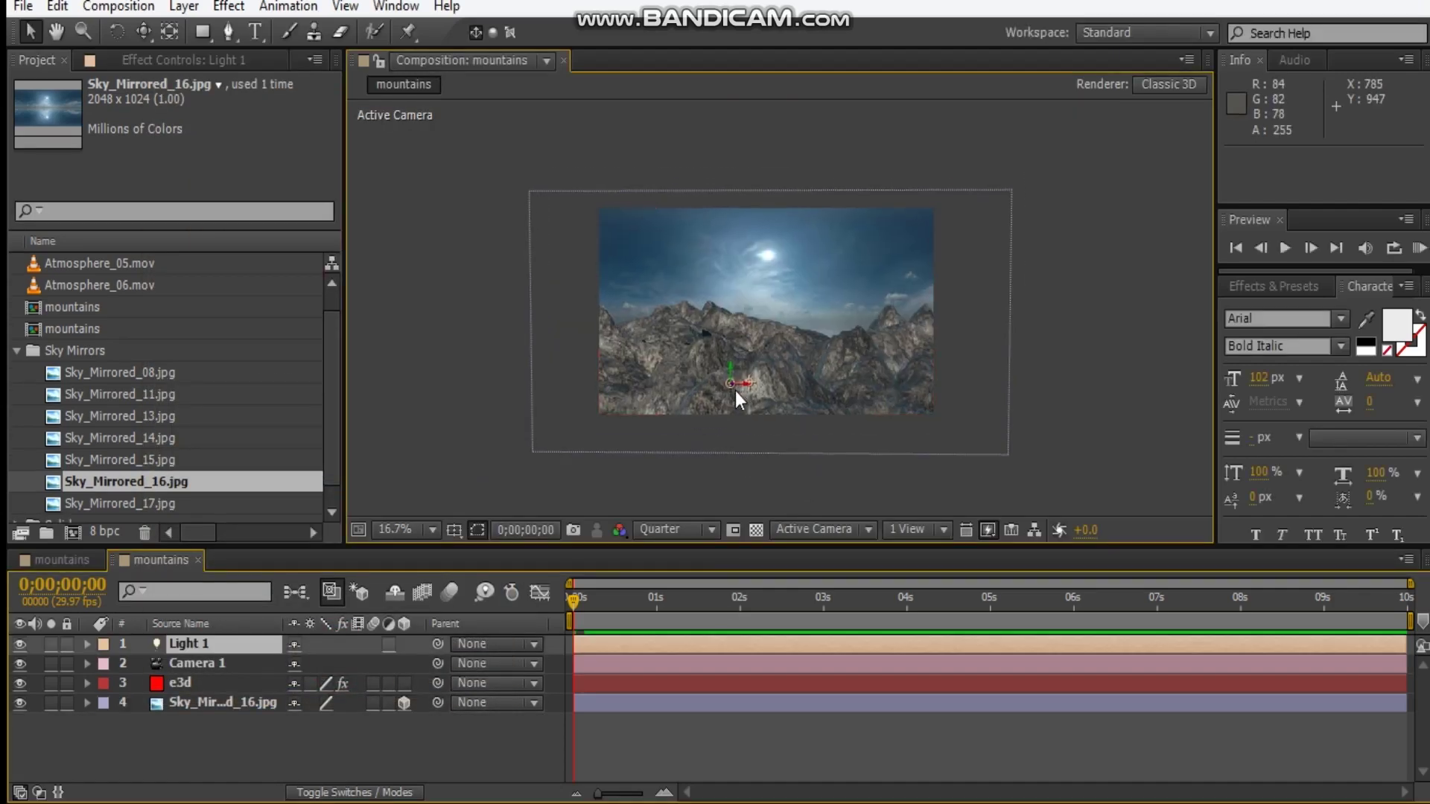
left_click_drag(727, 389, 744, 380)
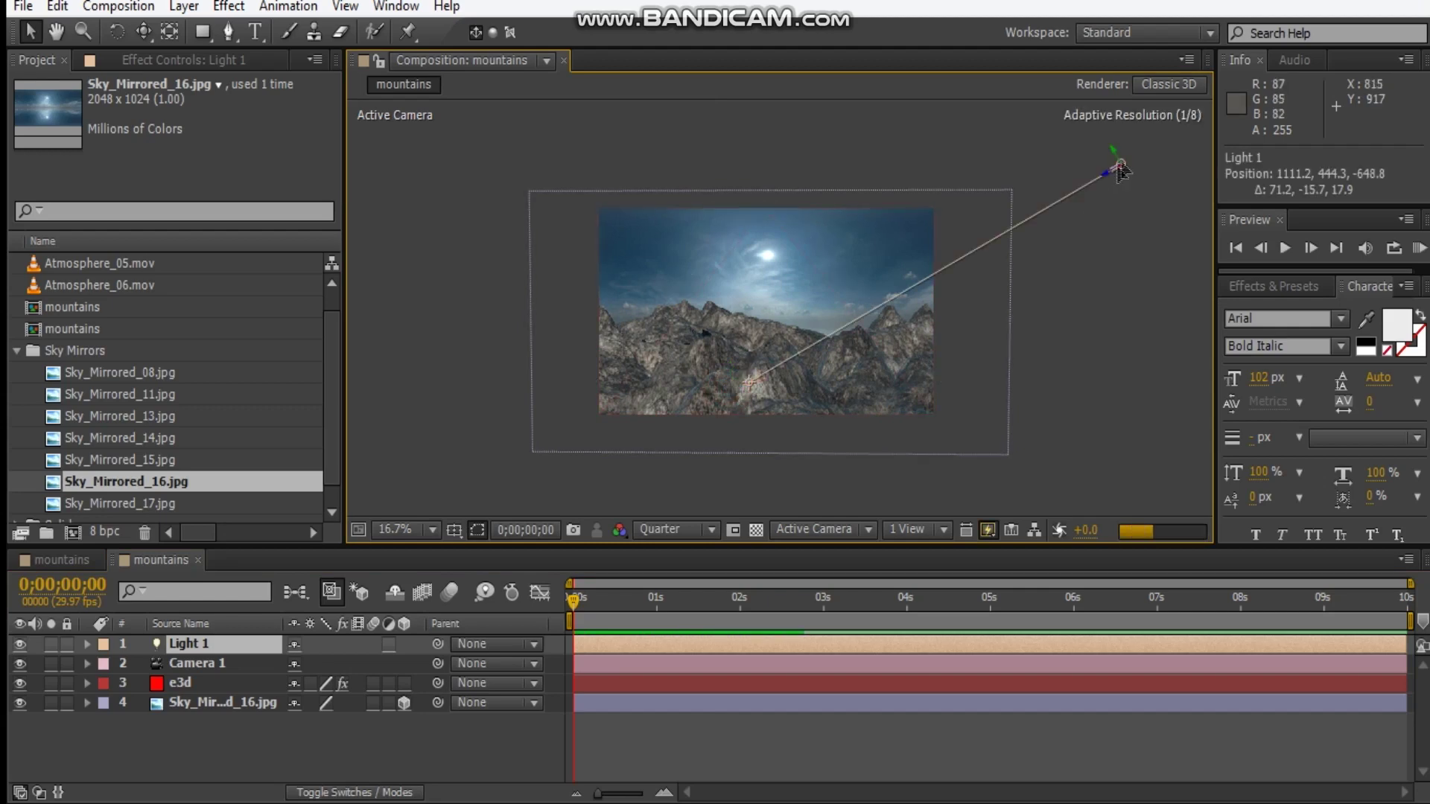
left_click_drag(1146, 131, 1147, 130)
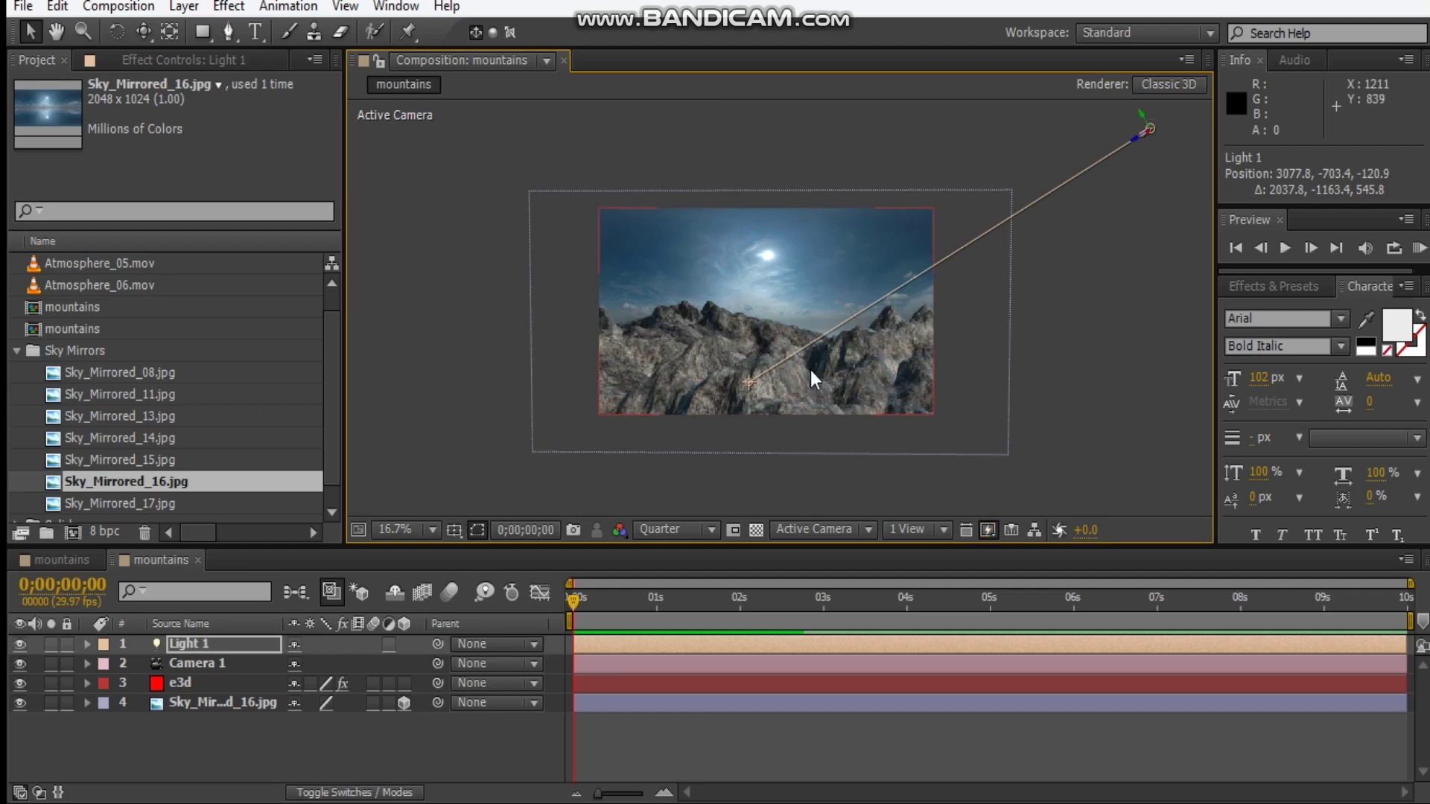
left_click_drag(796, 370, 799, 353)
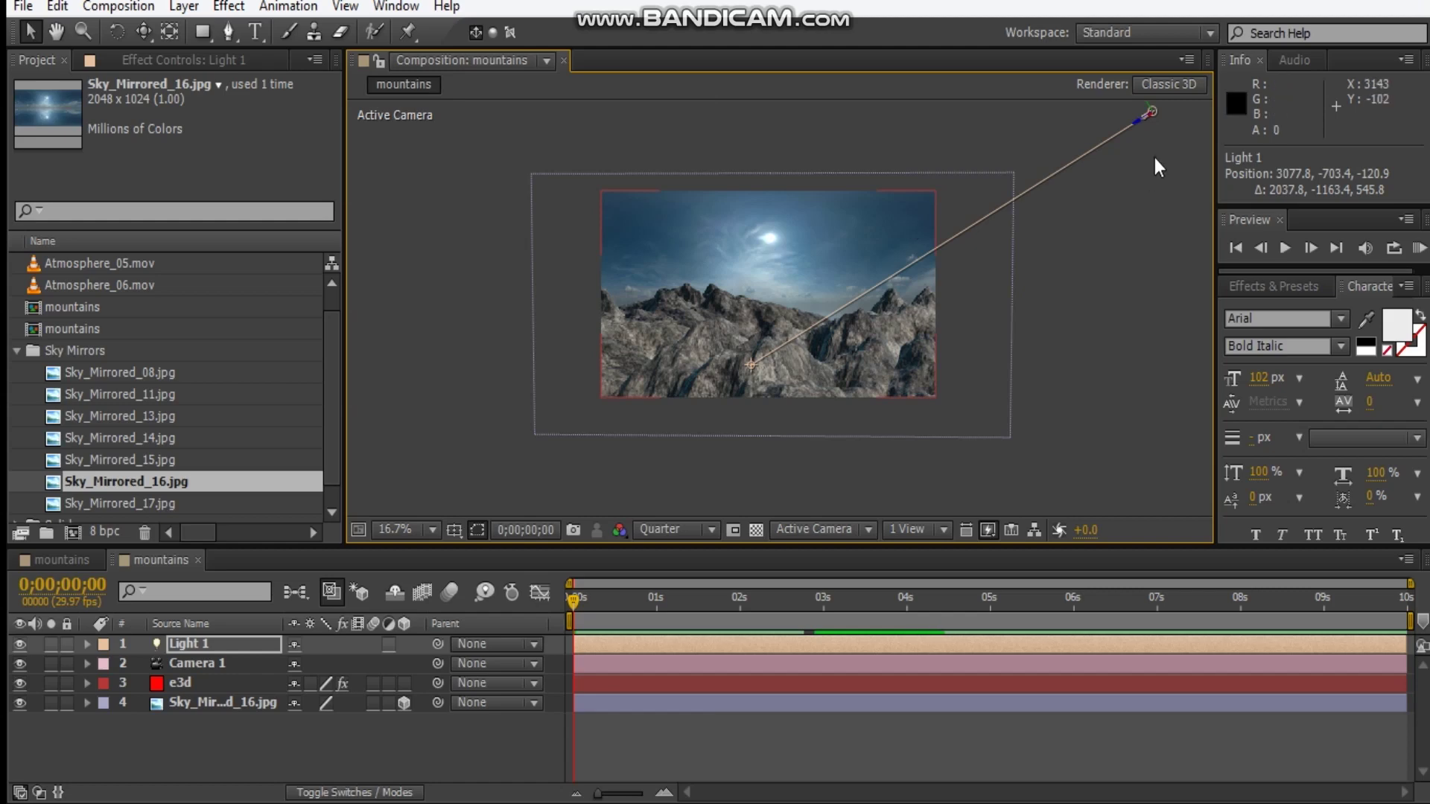
left_click_drag(1160, 114, 998, 91)
left_click_drag(774, 281, 779, 242)
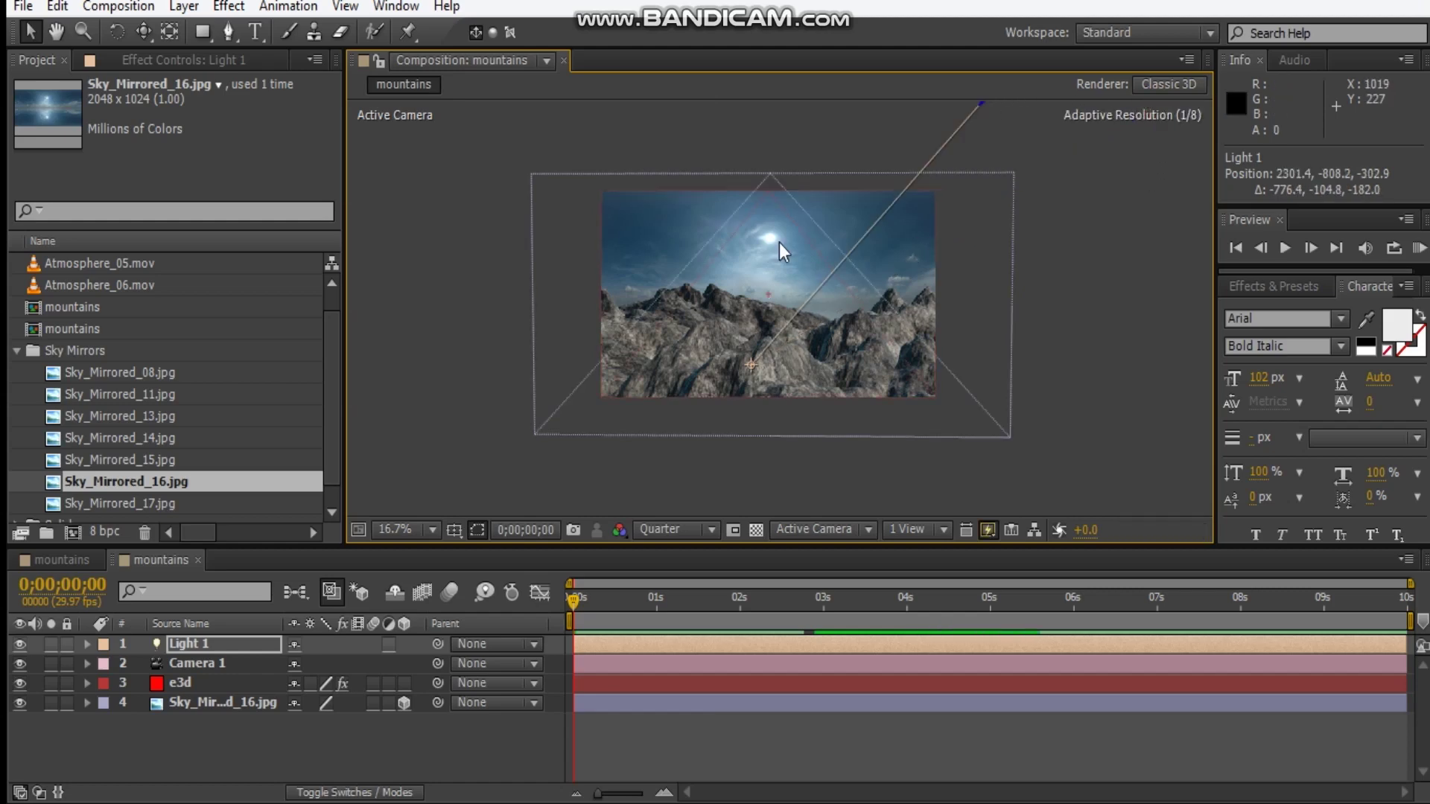
scroll(805, 378, "up", 2)
scroll(839, 355, "down", 2)
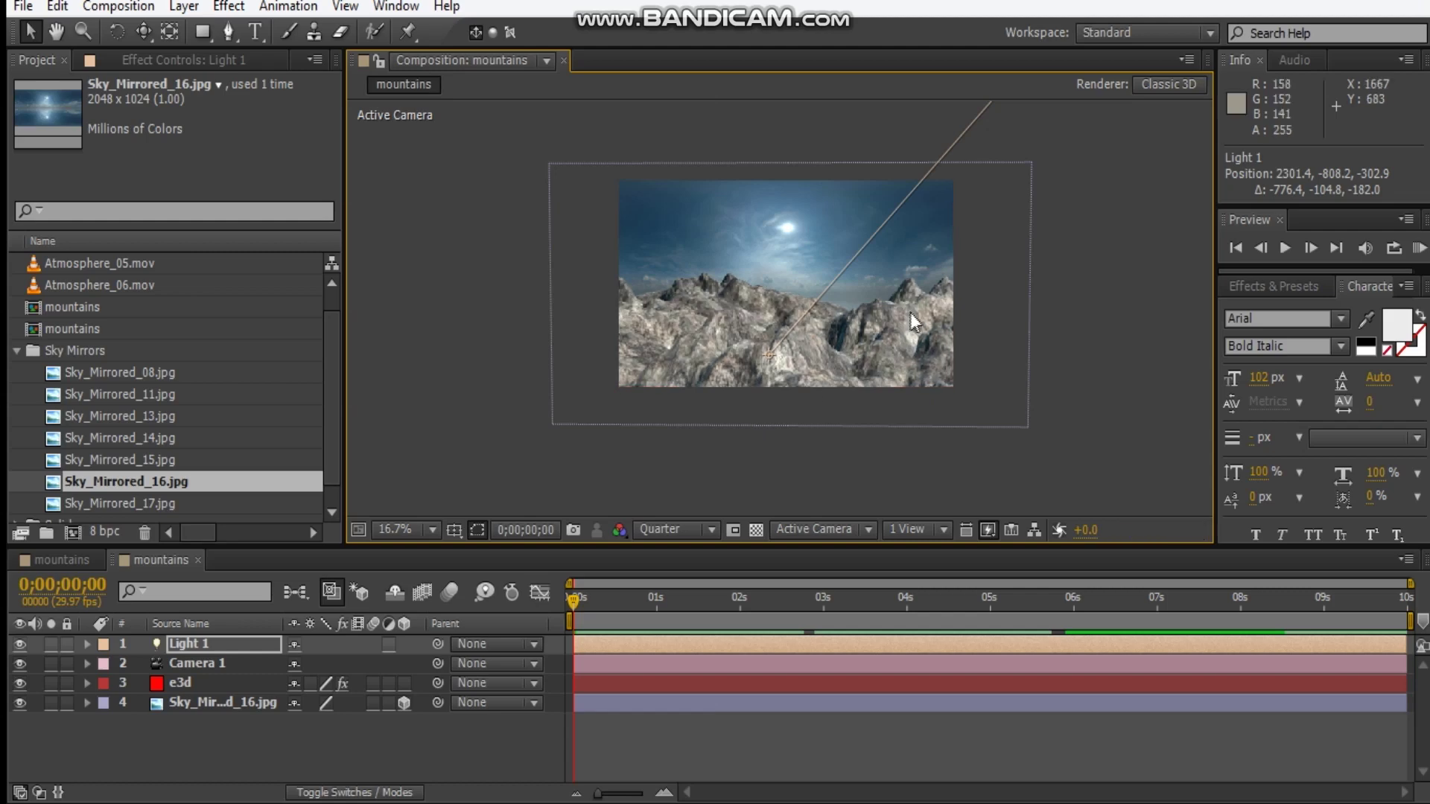
Step: Duplicate Light 1 and move the copy to the opposite side of the mountains, at about -1424.1, -74.5, -1234.7
scroll(901, 307, "down", 2)
key("ctrl+d")
left_click_drag(910, 213, 907, 214)
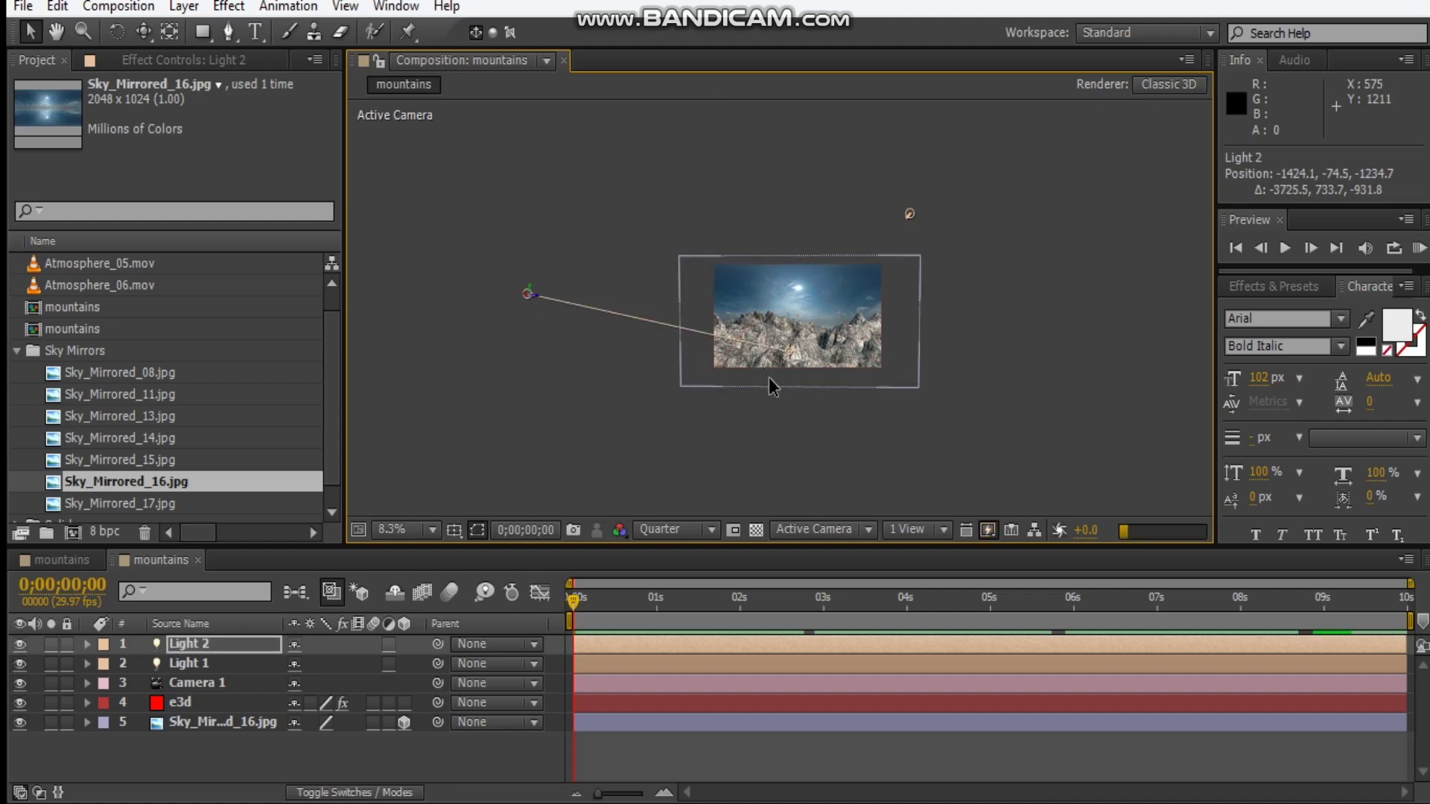
key("period")
left_click_drag(801, 394, 802, 373)
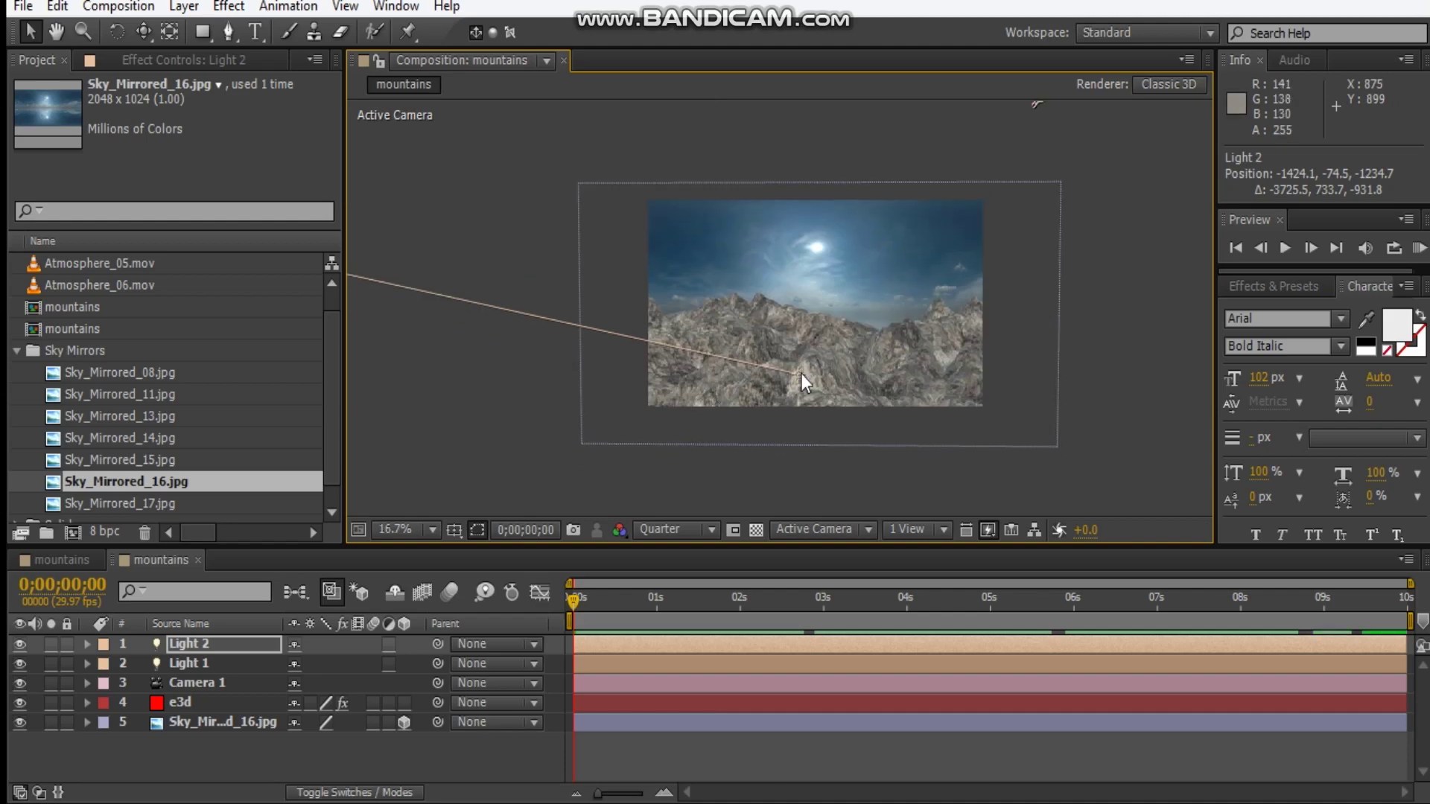
Step: Set Light 2's intensity to 100%
scroll(801, 373, "up", 1)
left_click(241, 668)
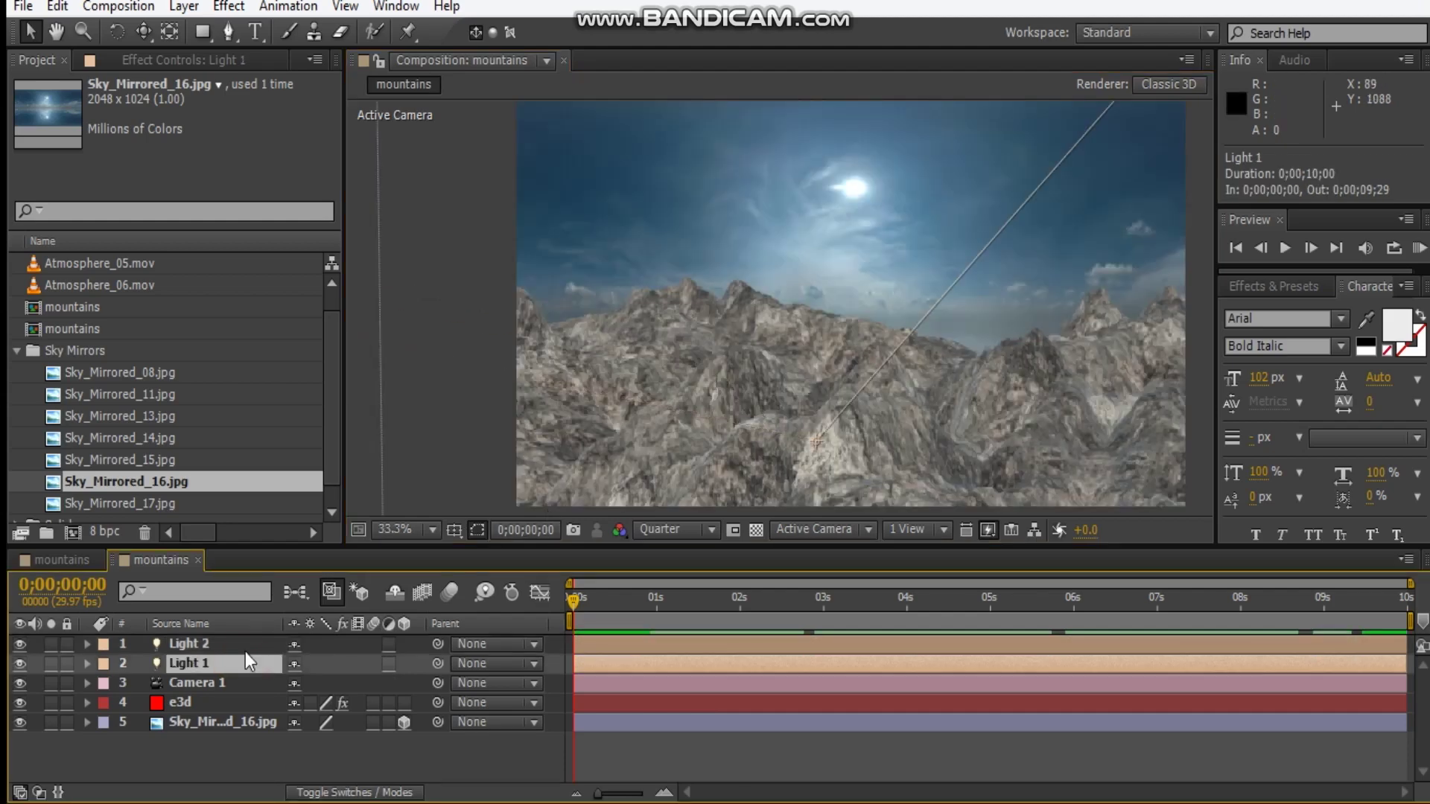
left_click(245, 650)
key("t")
left_click(306, 683)
type("100")
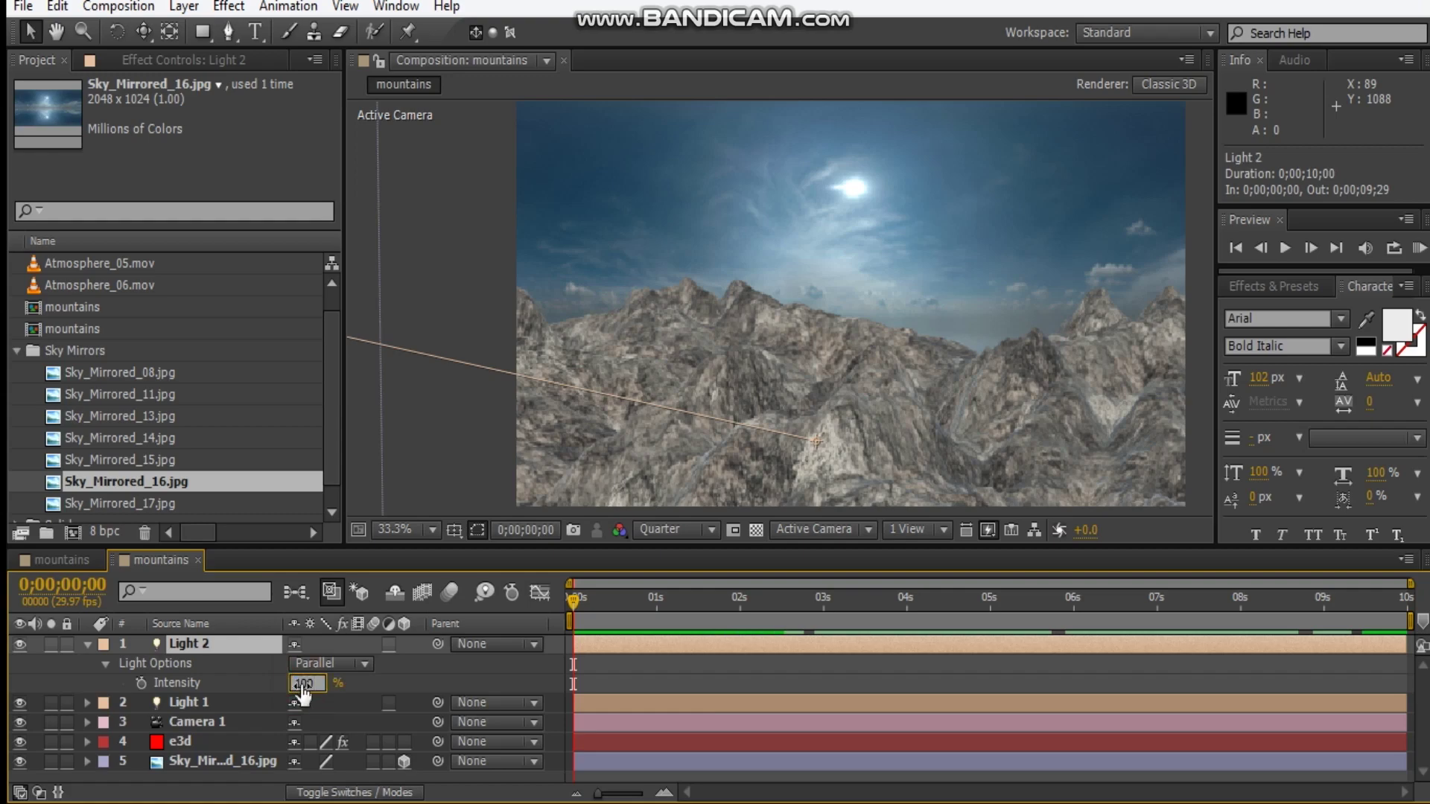
key("Return")
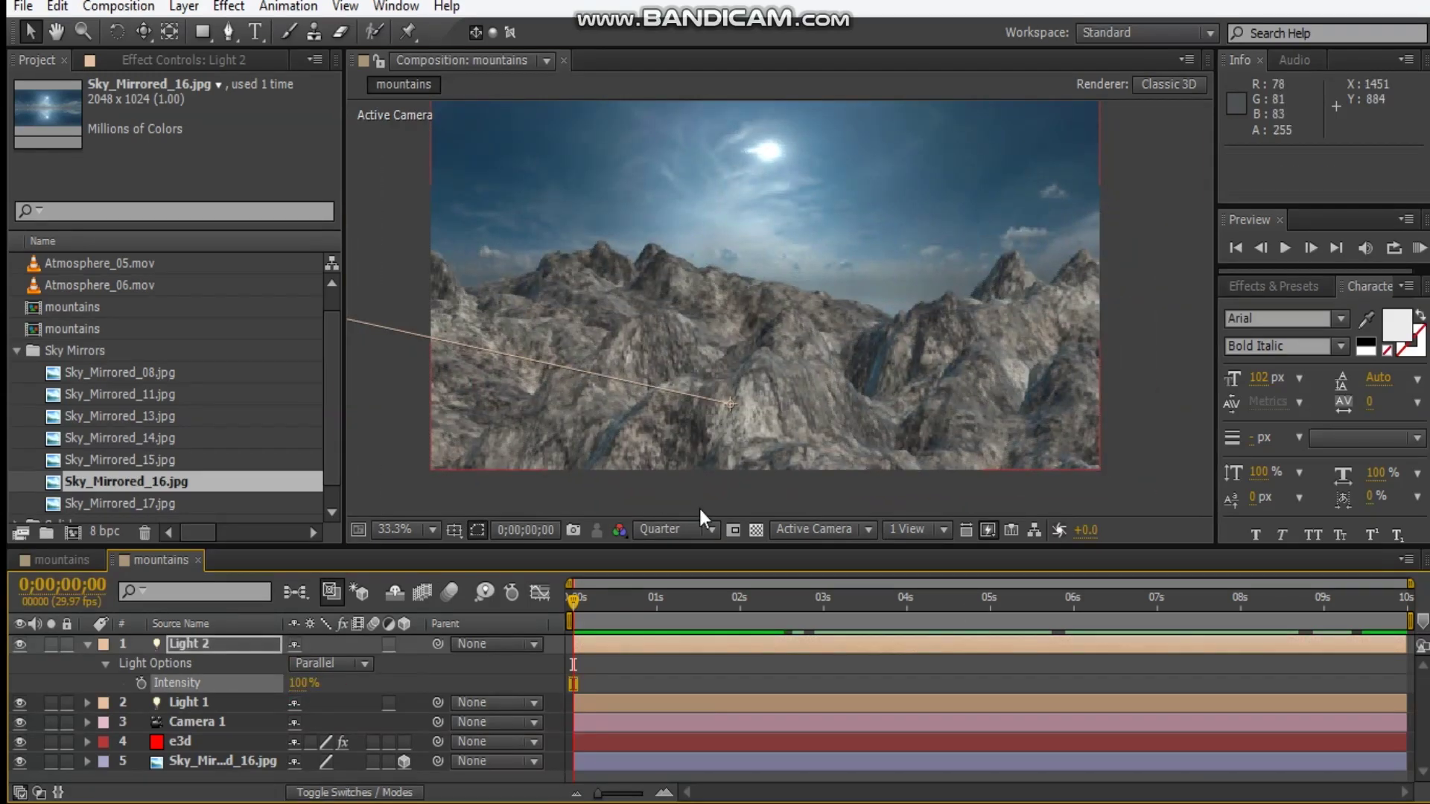
Step: Set Light 1's intensity to 800% and collapse the light properties
left_click(207, 704)
left_click(304, 741)
key("Return")
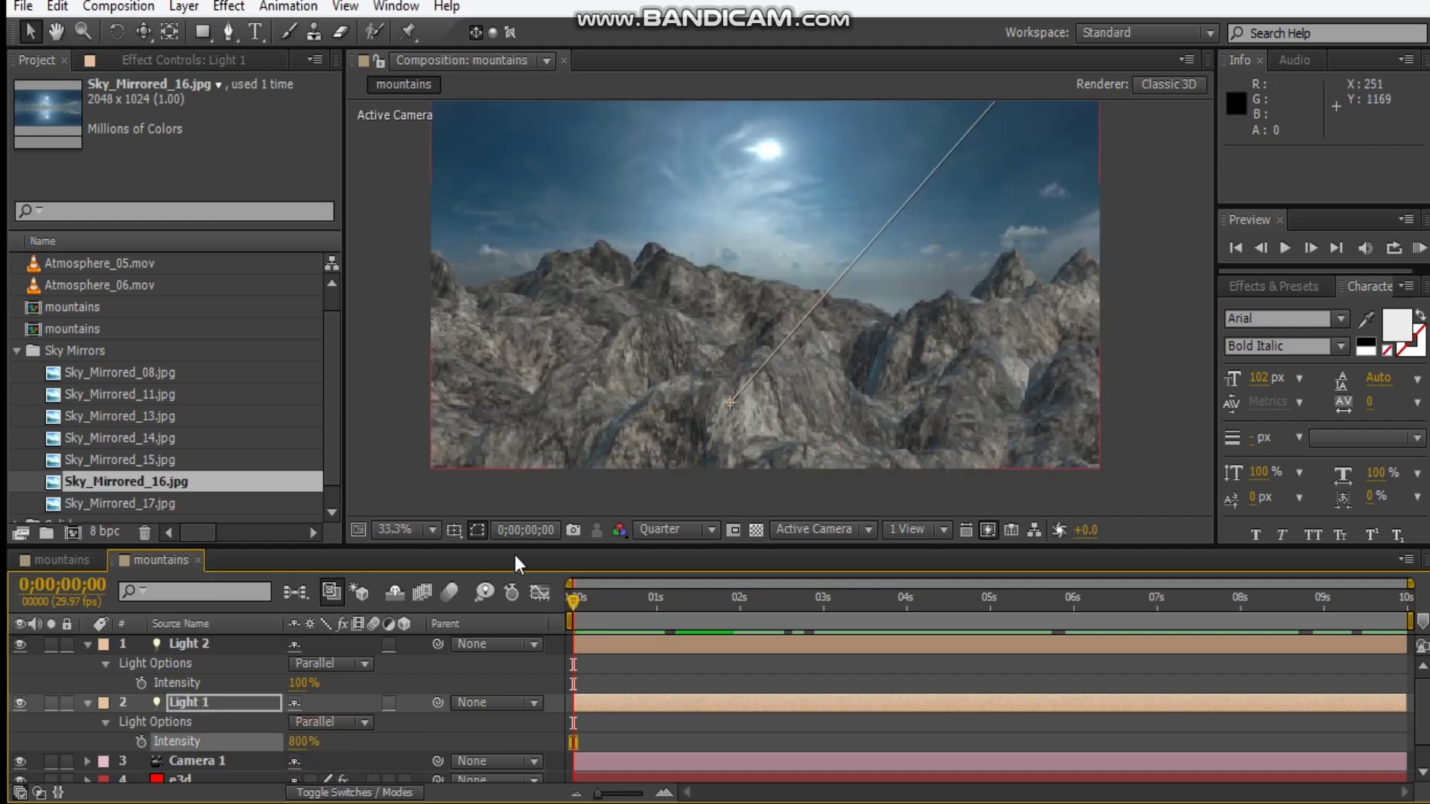
left_click(88, 663)
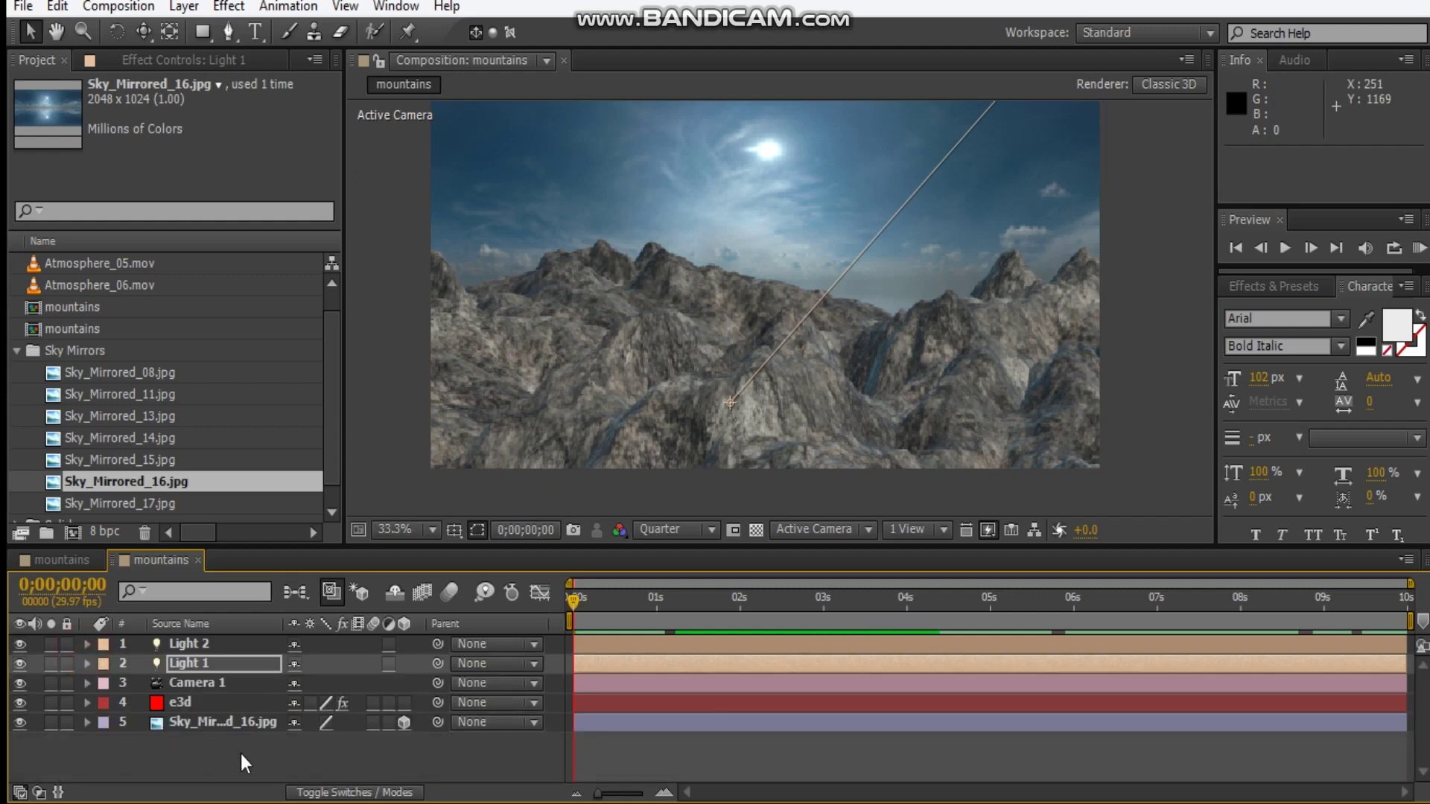
Step: Enable fog in the render settings of the e3d layer's Element effect
left_click(221, 707)
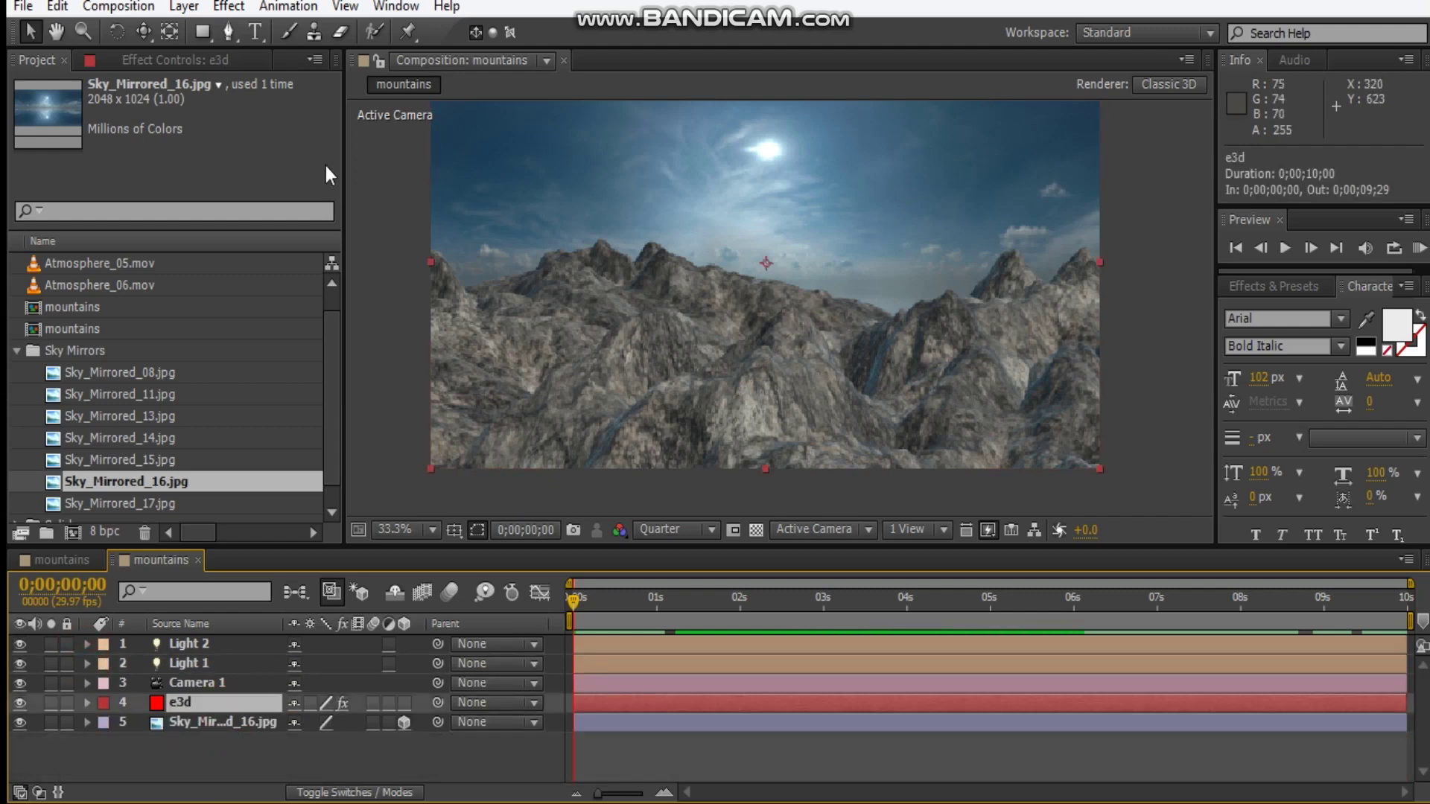
left_click(178, 64)
scroll(176, 445, "down", 15)
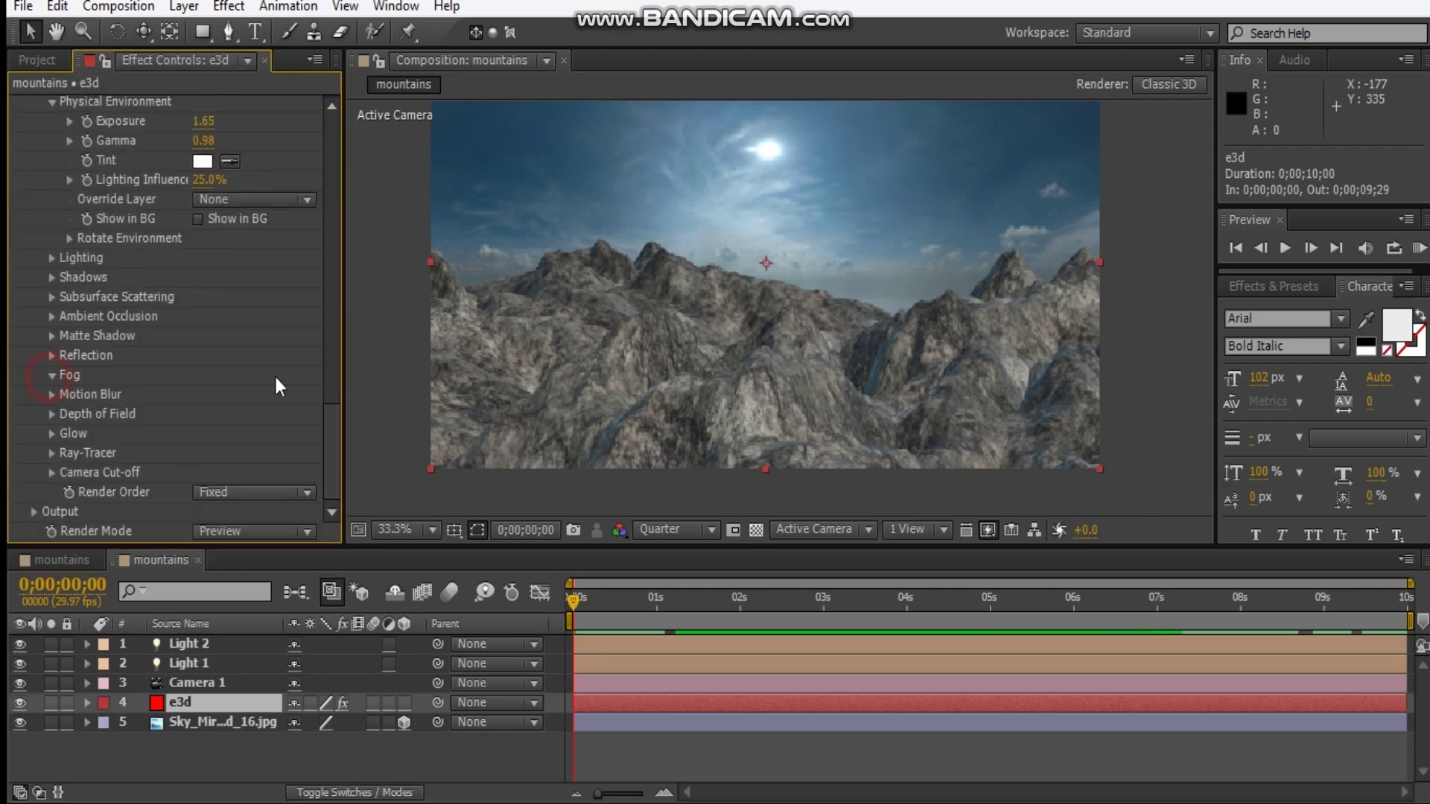
left_click(239, 402)
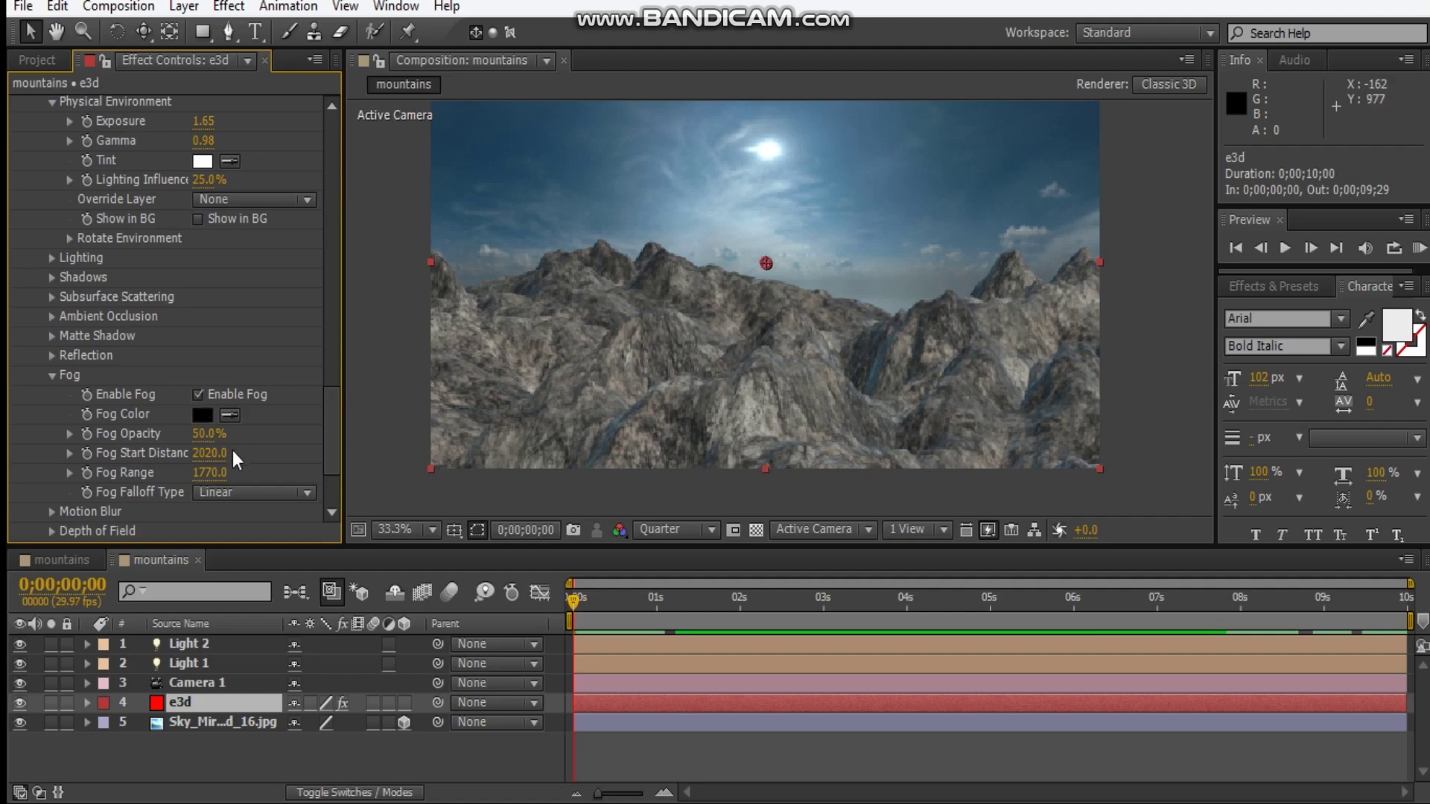
Step: Set the fog color of the e3d layer's Element effect to light blue, A3CCFF
left_click(202, 415)
left_click_drag(564, 471, 566, 444)
mouse_move(400, 427)
left_mouse_down()
mouse_move(379, 321)
mouse_move(366, 324)
left_mouse_up()
left_click(723, 327)
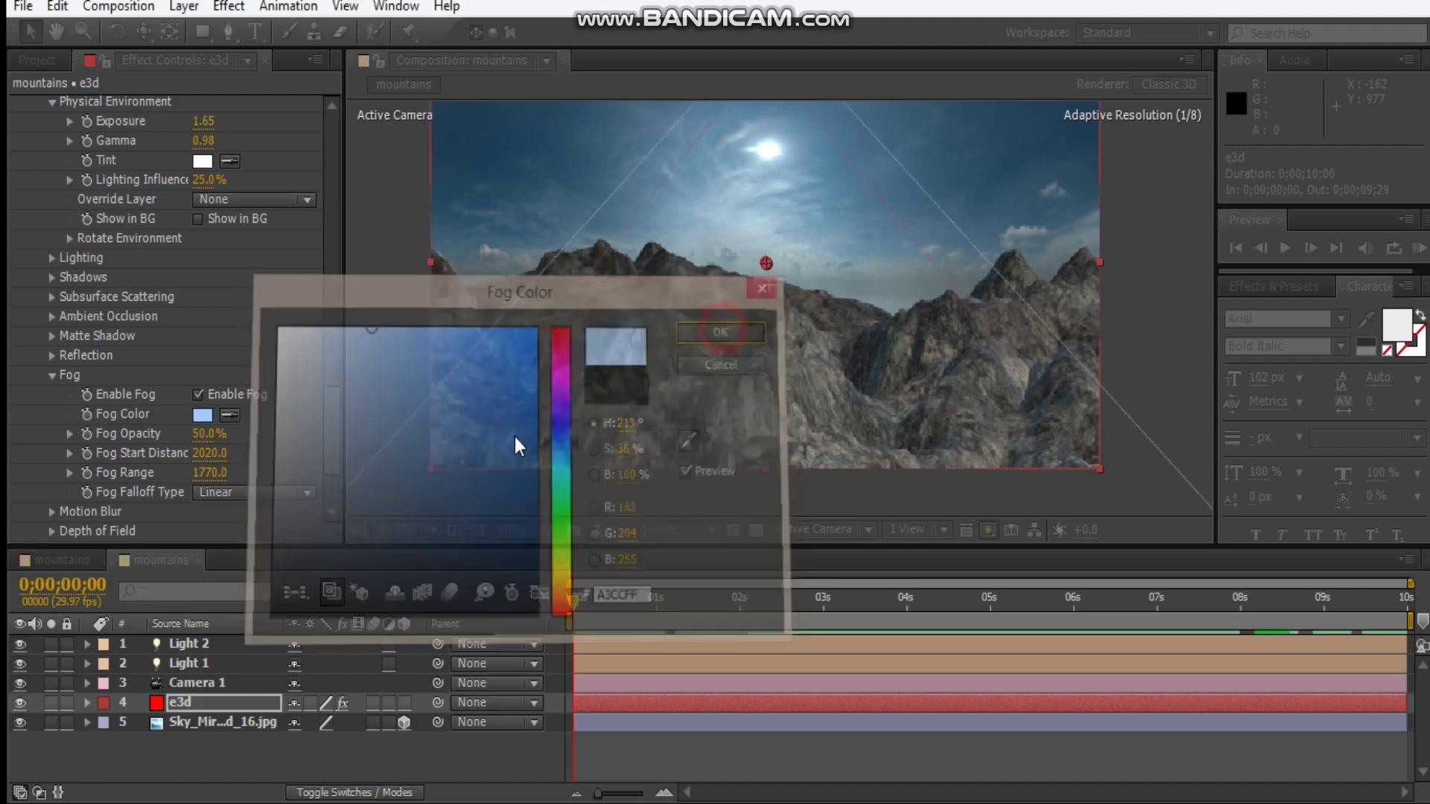
Step: Set the fog opacity to 5% and the fog start distance to 3710
left_click(212, 434)
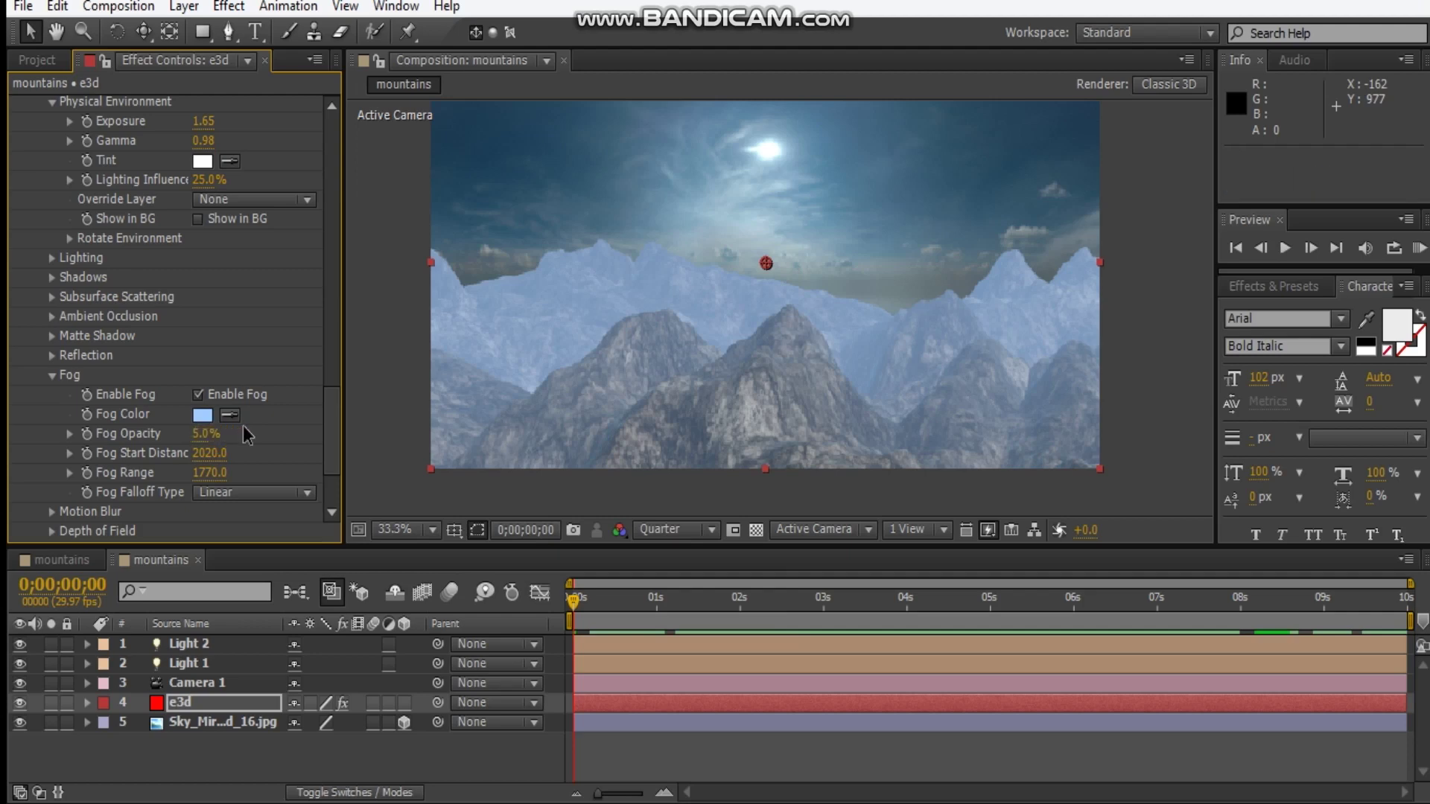
key("Return")
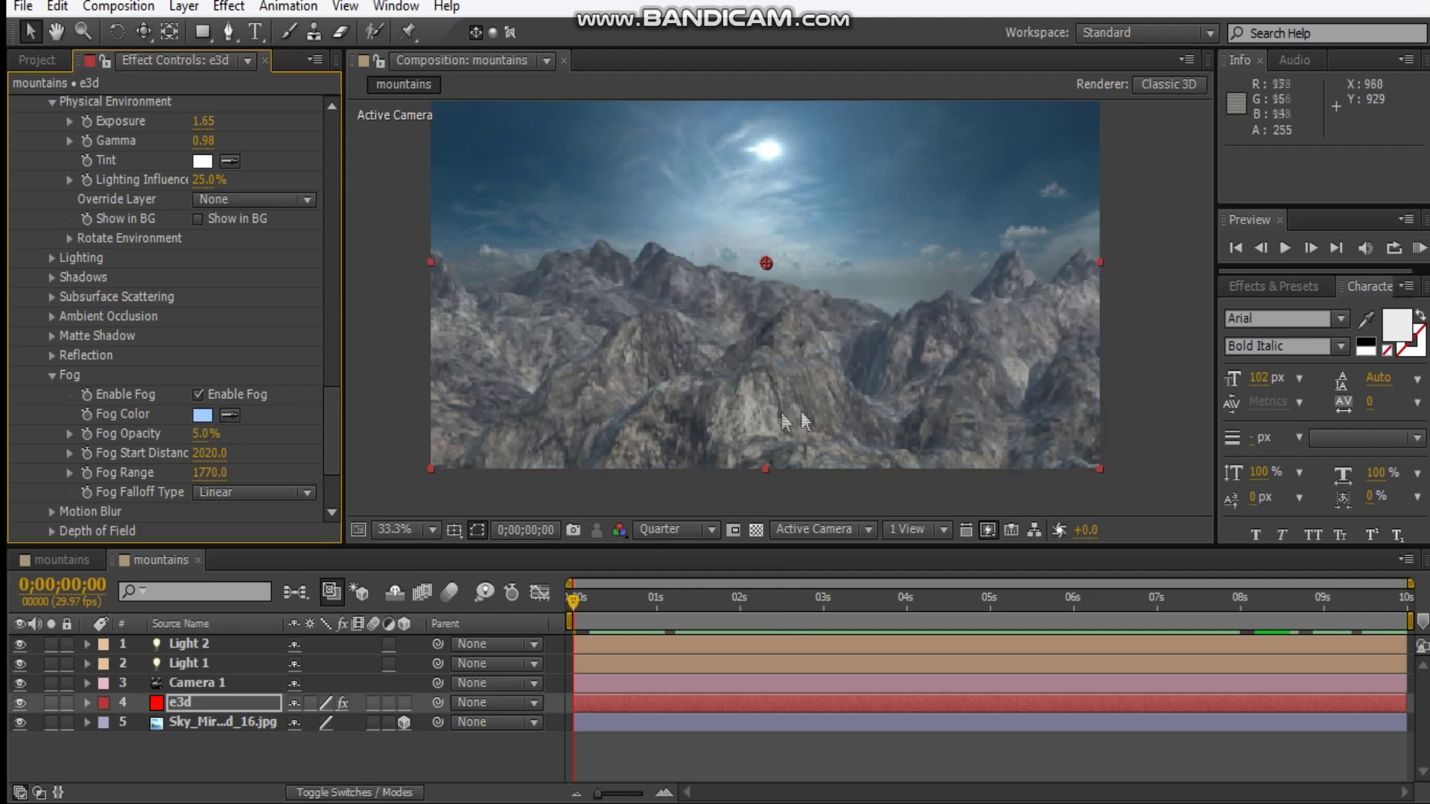
left_click_drag(214, 454, 647, 379)
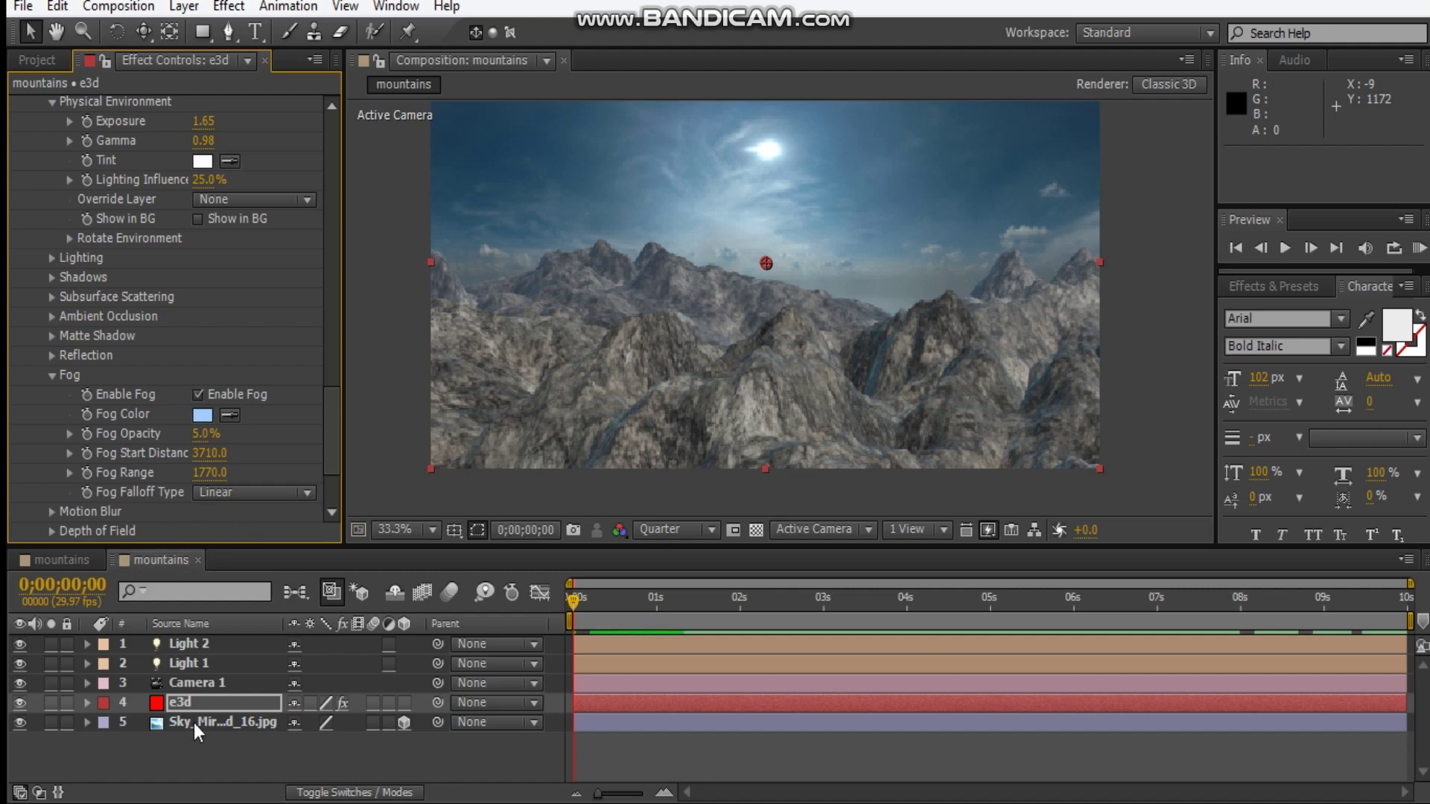
Step: Try ambient occlusion with an SSAO intensity of 6 on the e3d layer's mountains and switch it off again
left_click(50, 325)
scroll(171, 312, "down", 2)
left_click(197, 277)
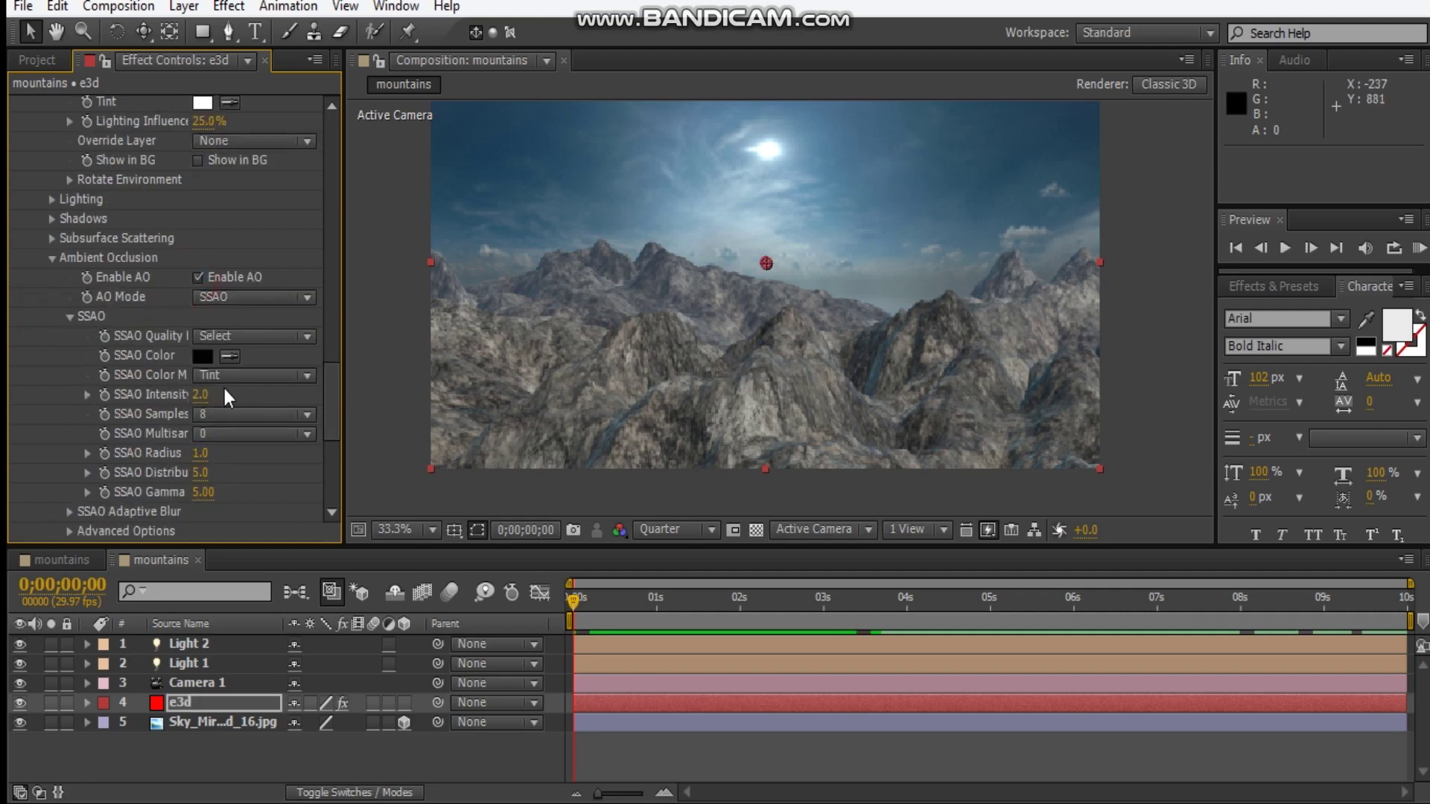
left_click(200, 395)
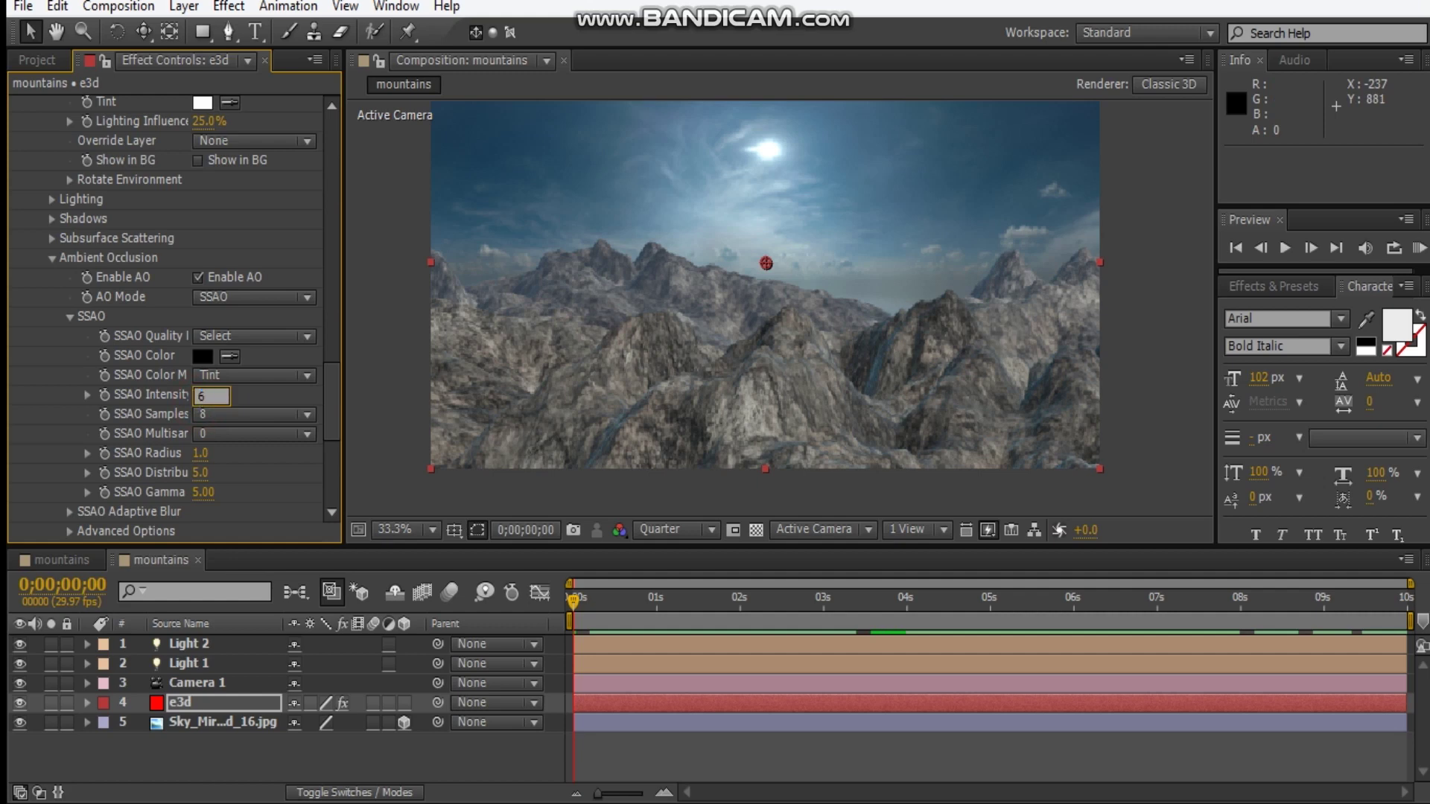
type("6")
key("Return")
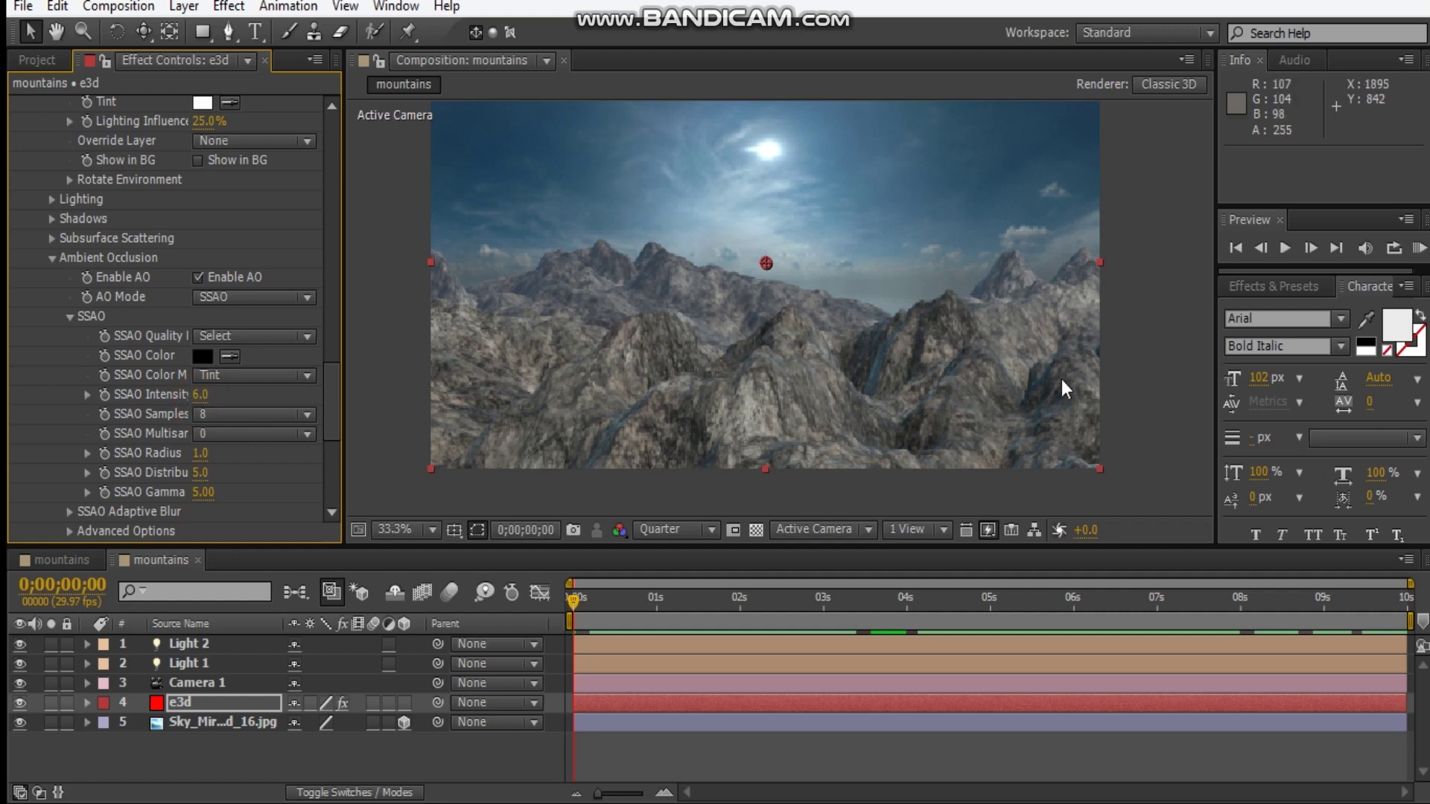
left_click_drag(691, 376, 689, 409)
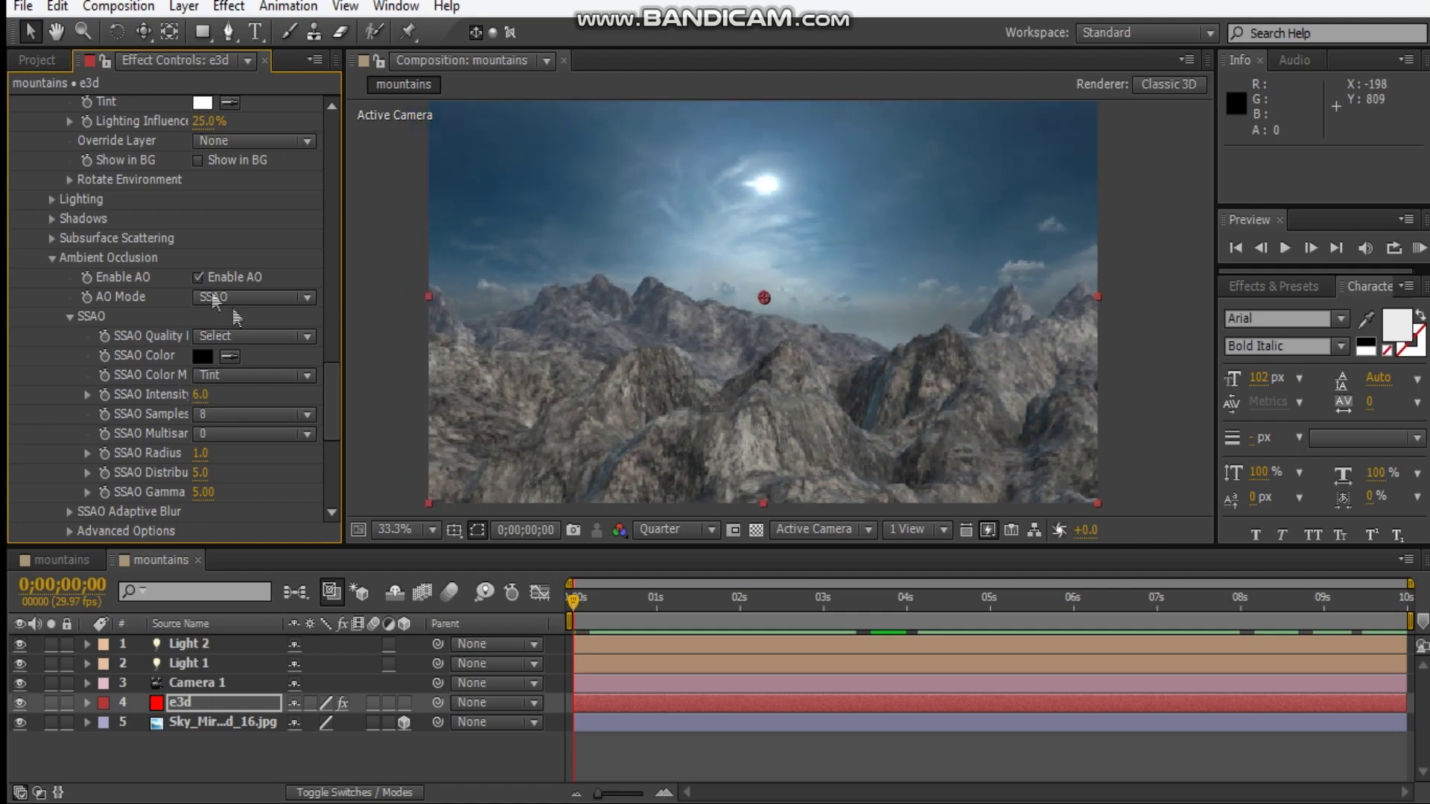
left_click(198, 277)
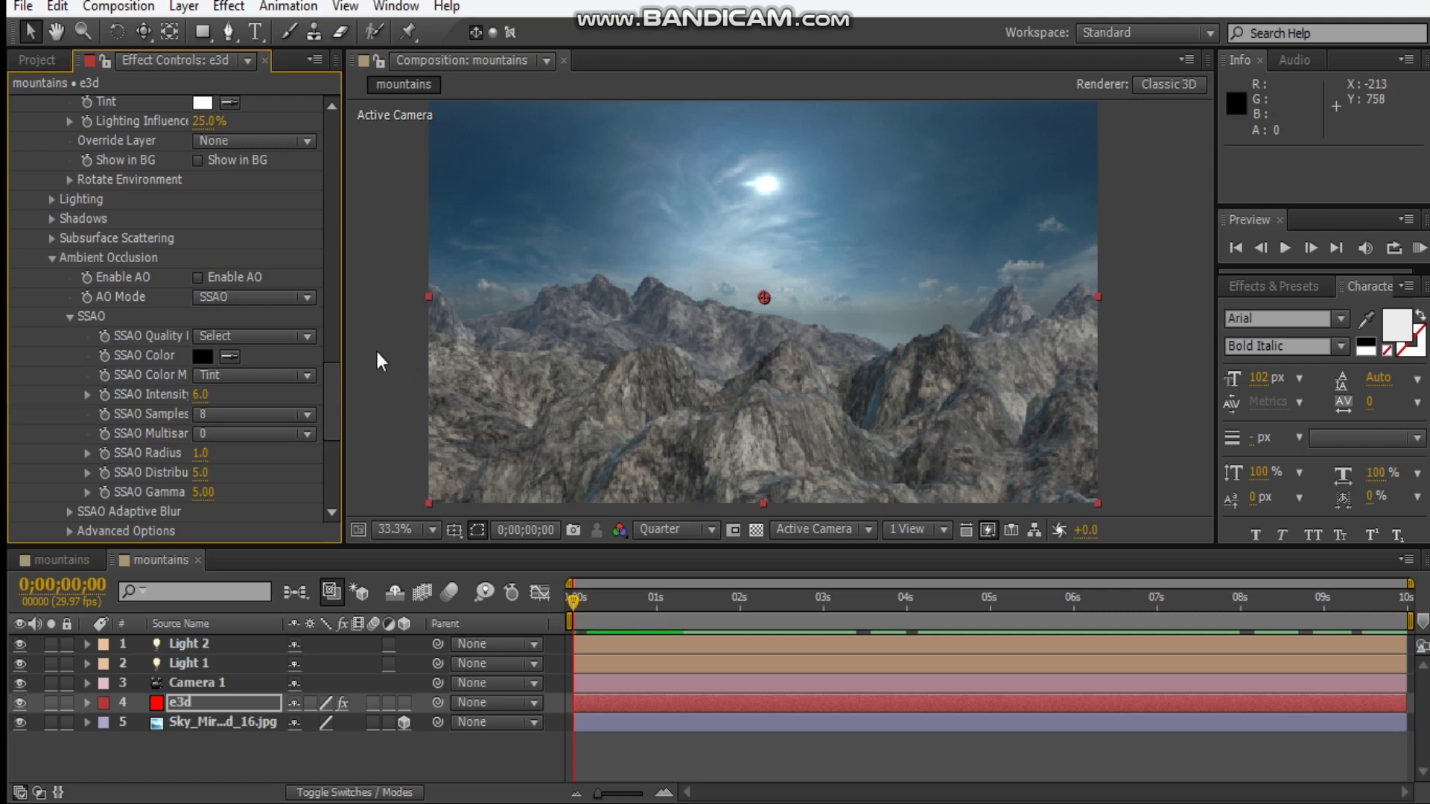
Step: Duplicate the e3d layer and rename the upper copy as haze
left_click(193, 706)
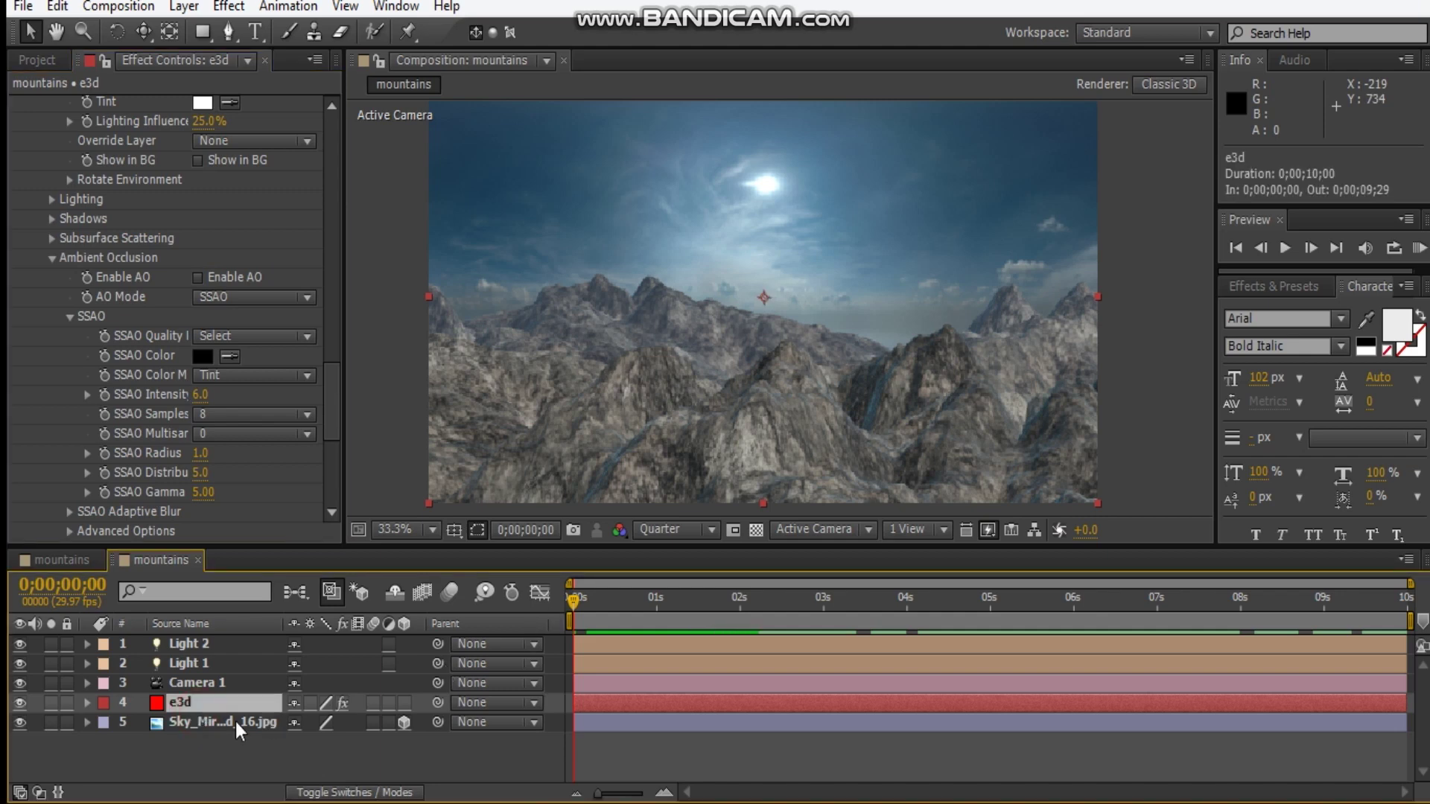
key("ctrl+d")
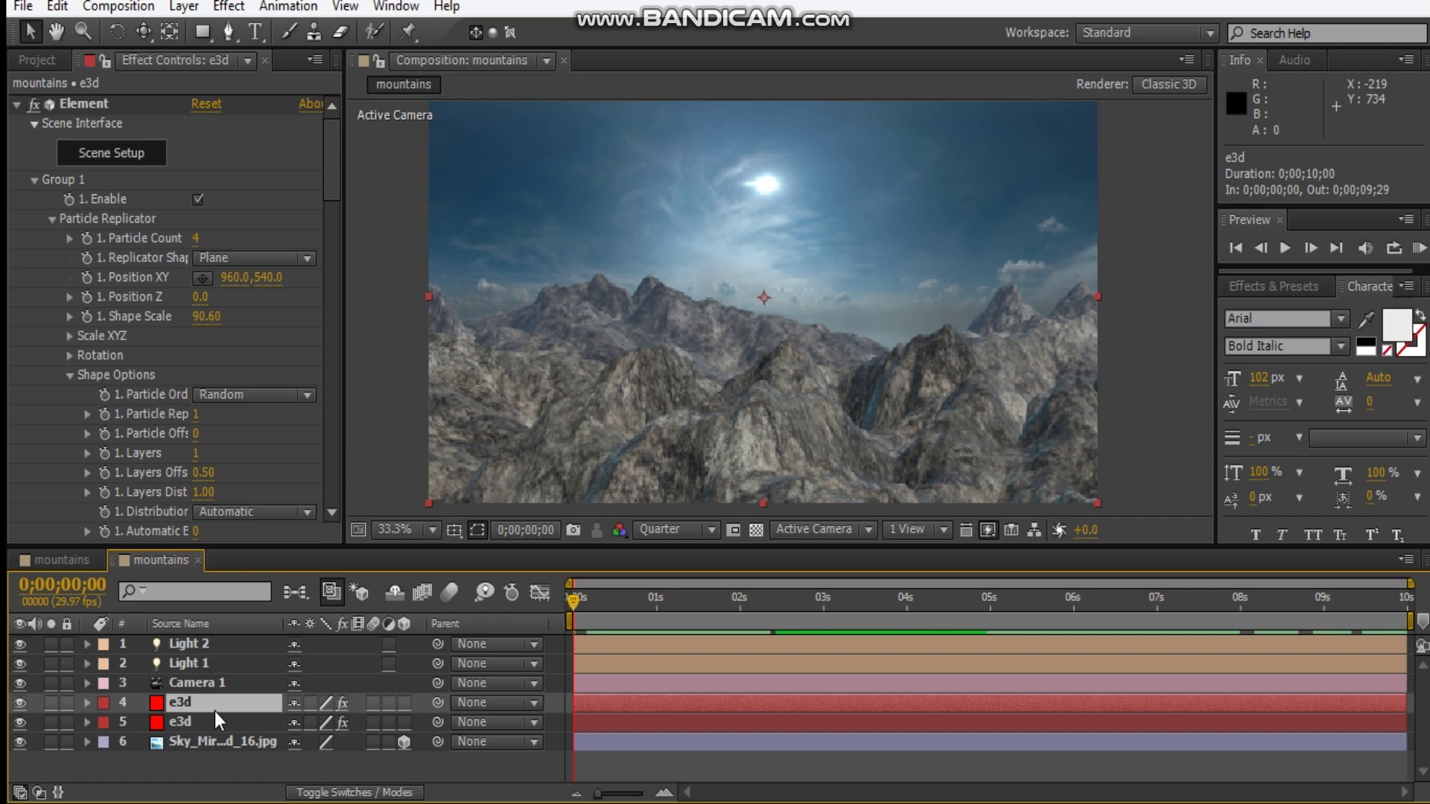
key("Return")
type("haze")
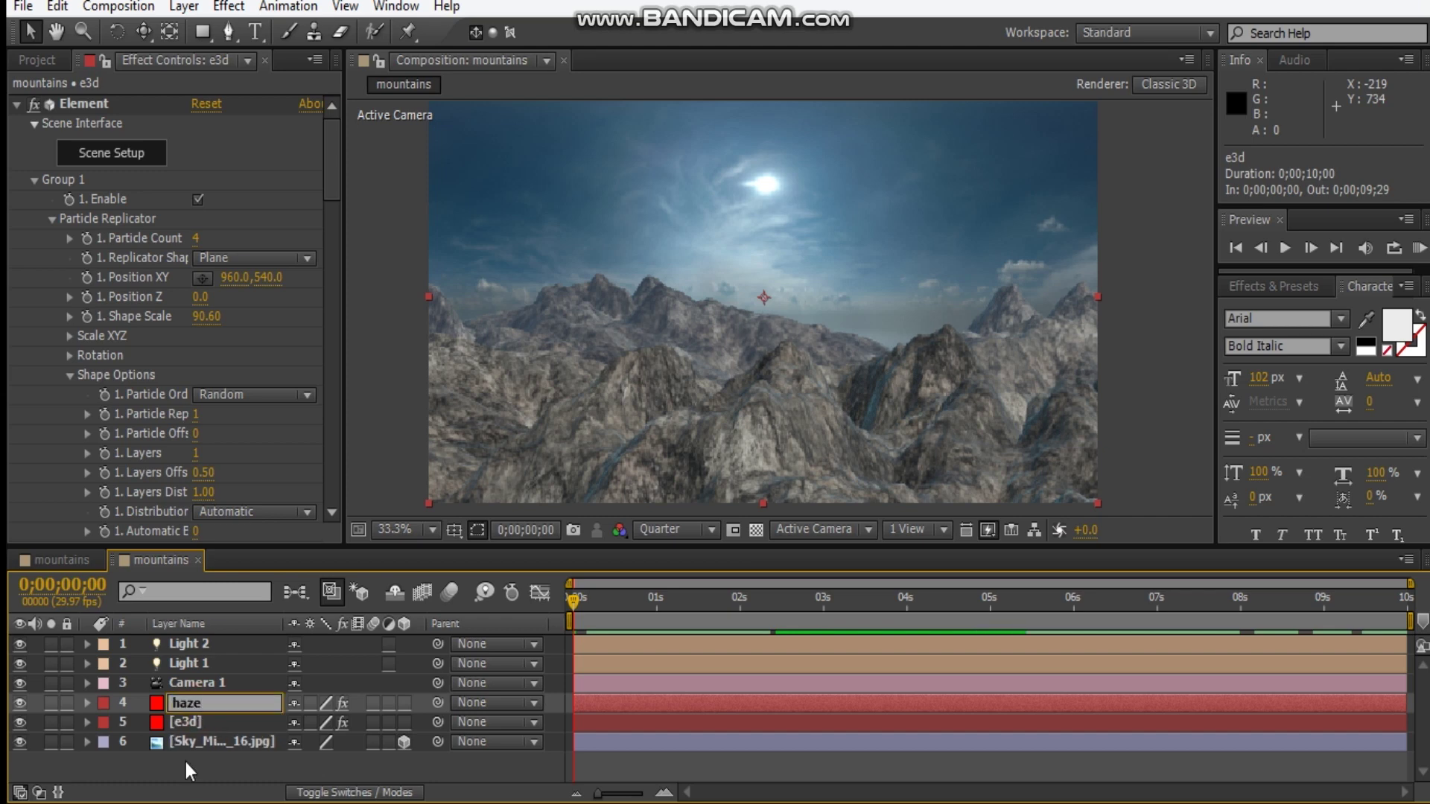
left_click(185, 766)
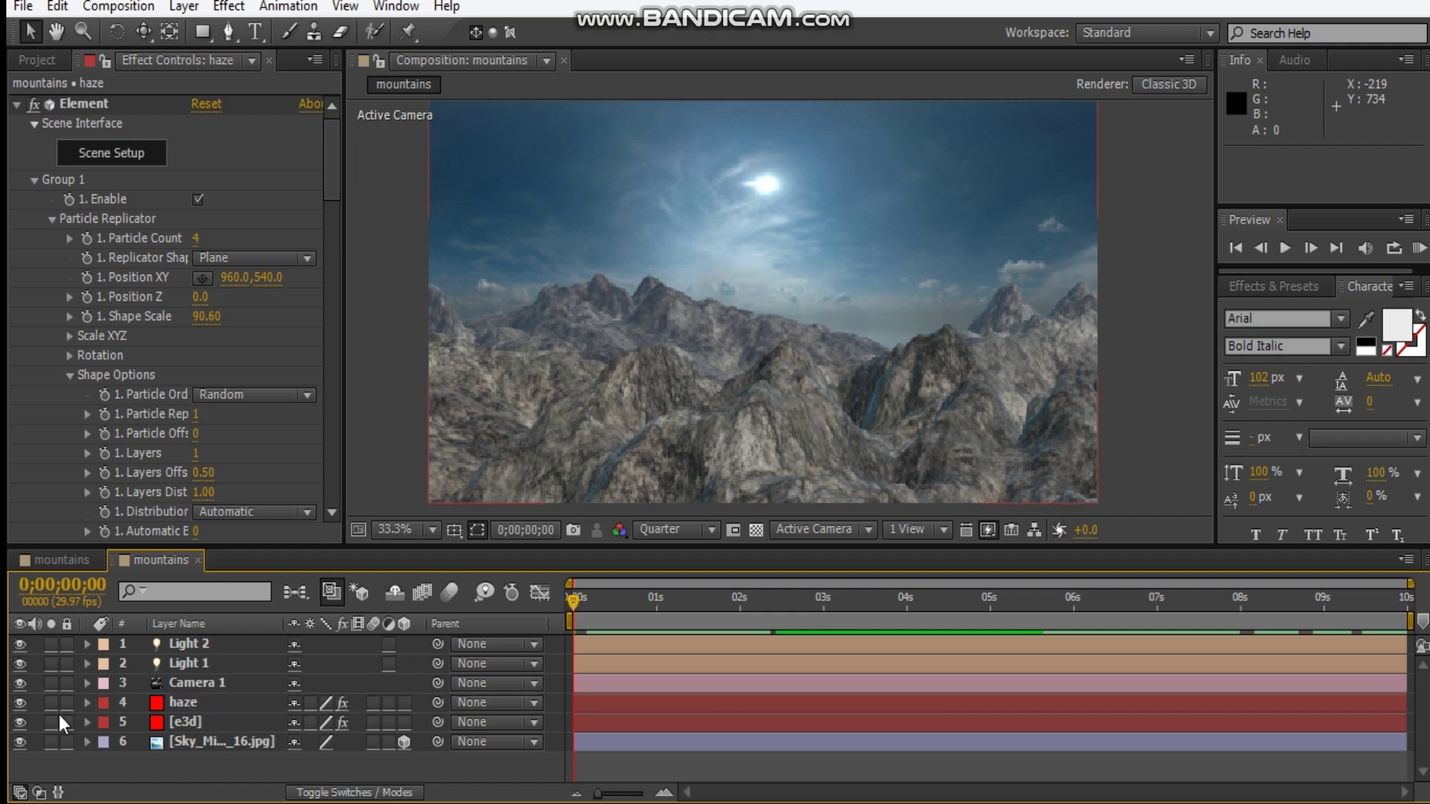
Step: Solo the haze layer and set its Element output to show World Position
scroll(164, 441, "down", 10)
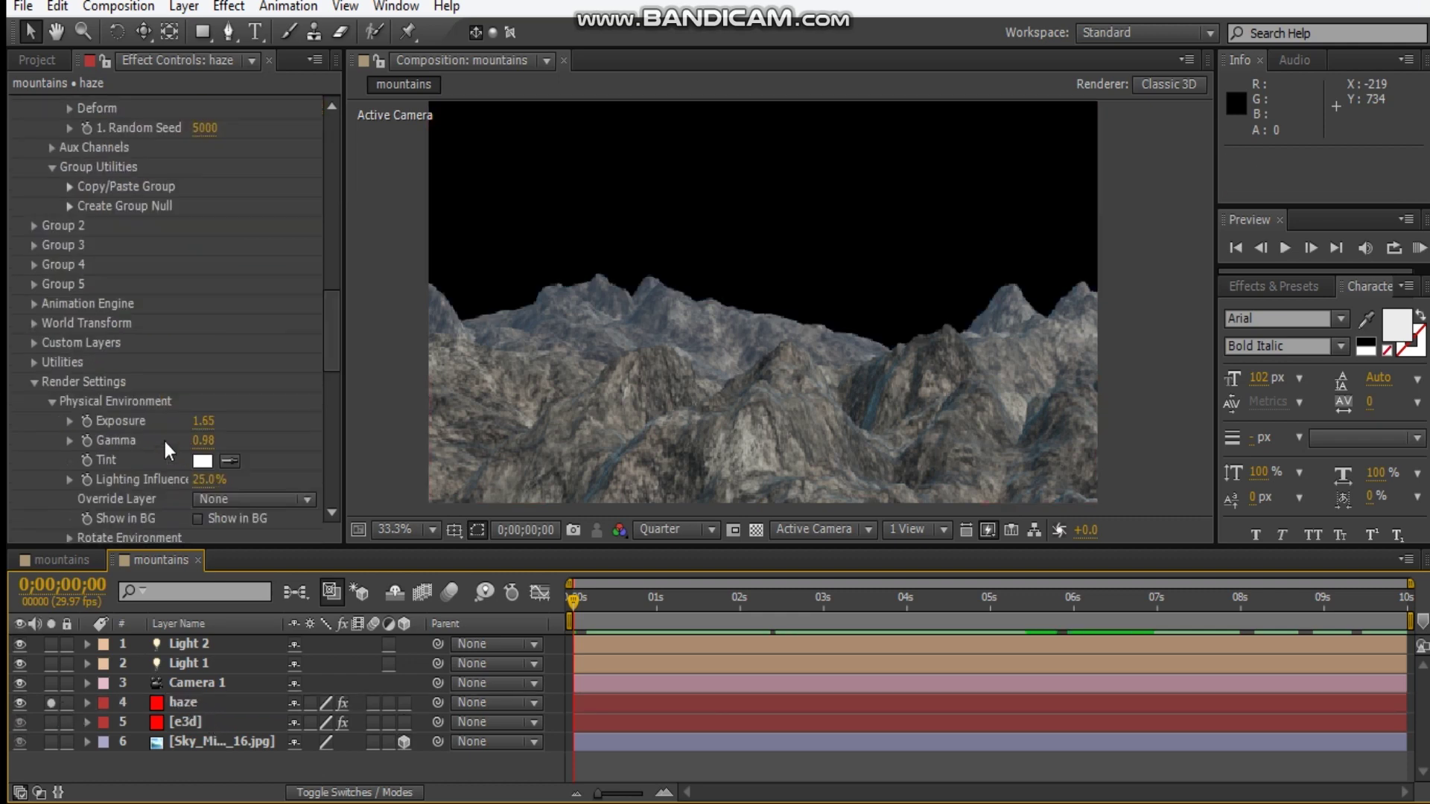
scroll(210, 495, "down", 6)
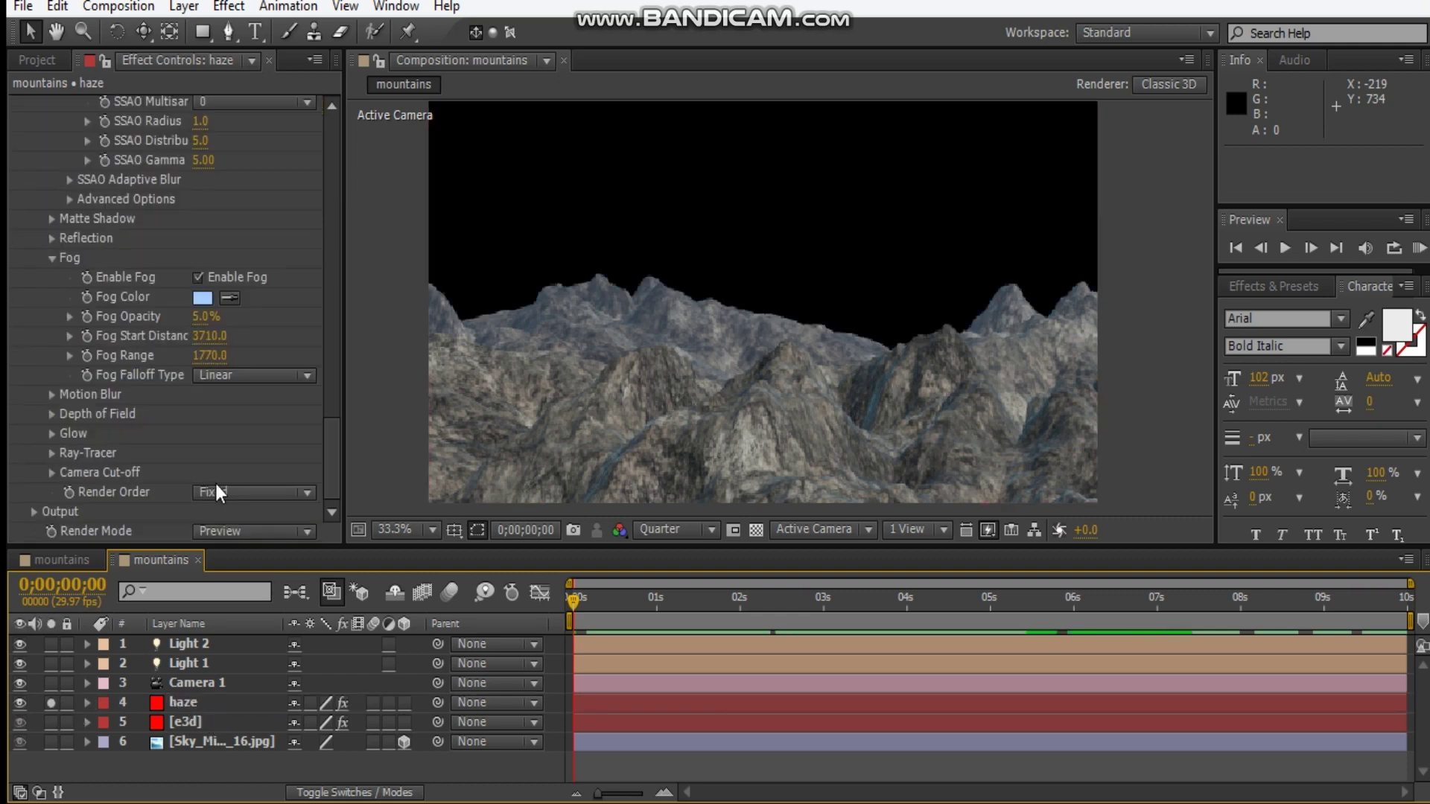
left_click(35, 512)
scroll(38, 514, "down", 6)
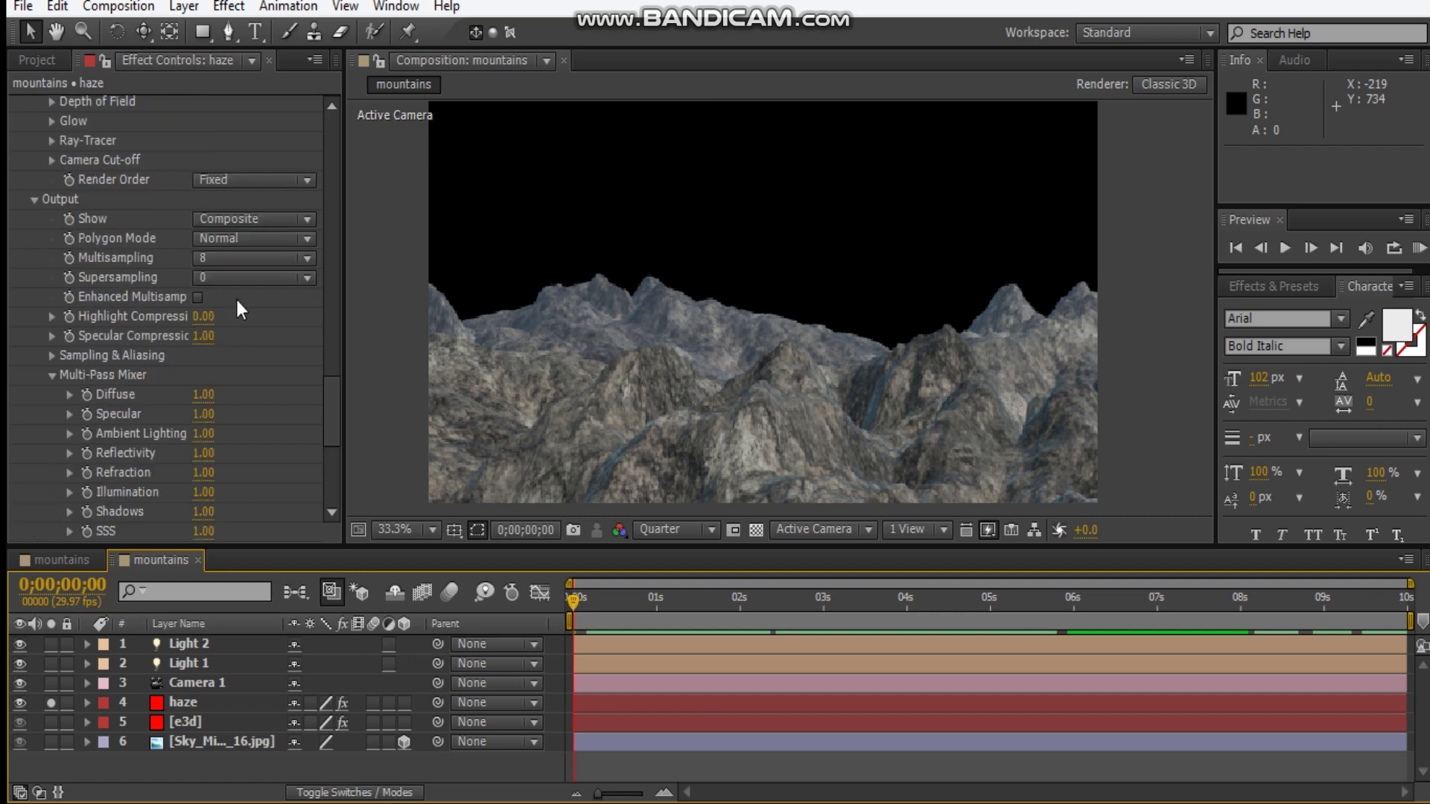
left_click(240, 220)
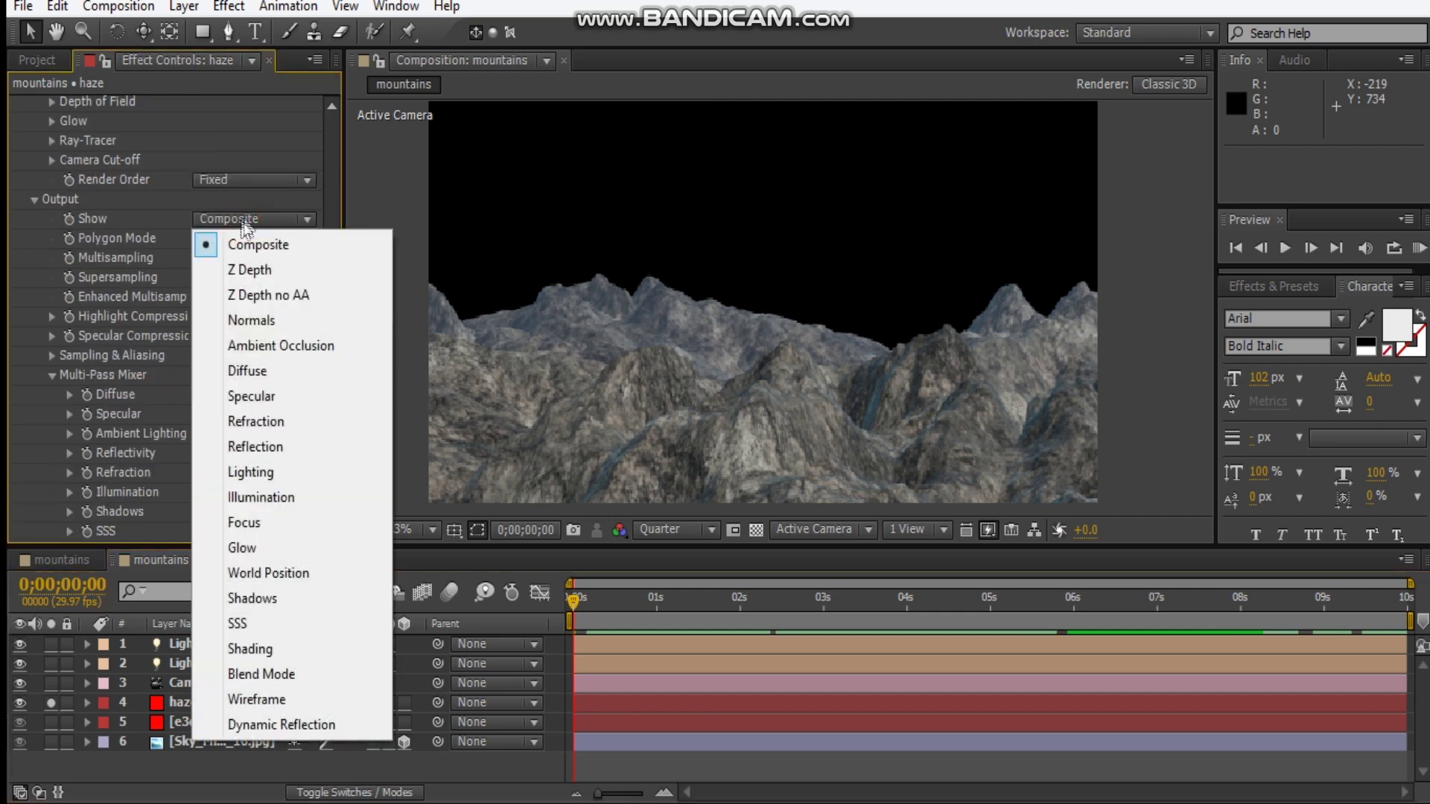
left_click(272, 574)
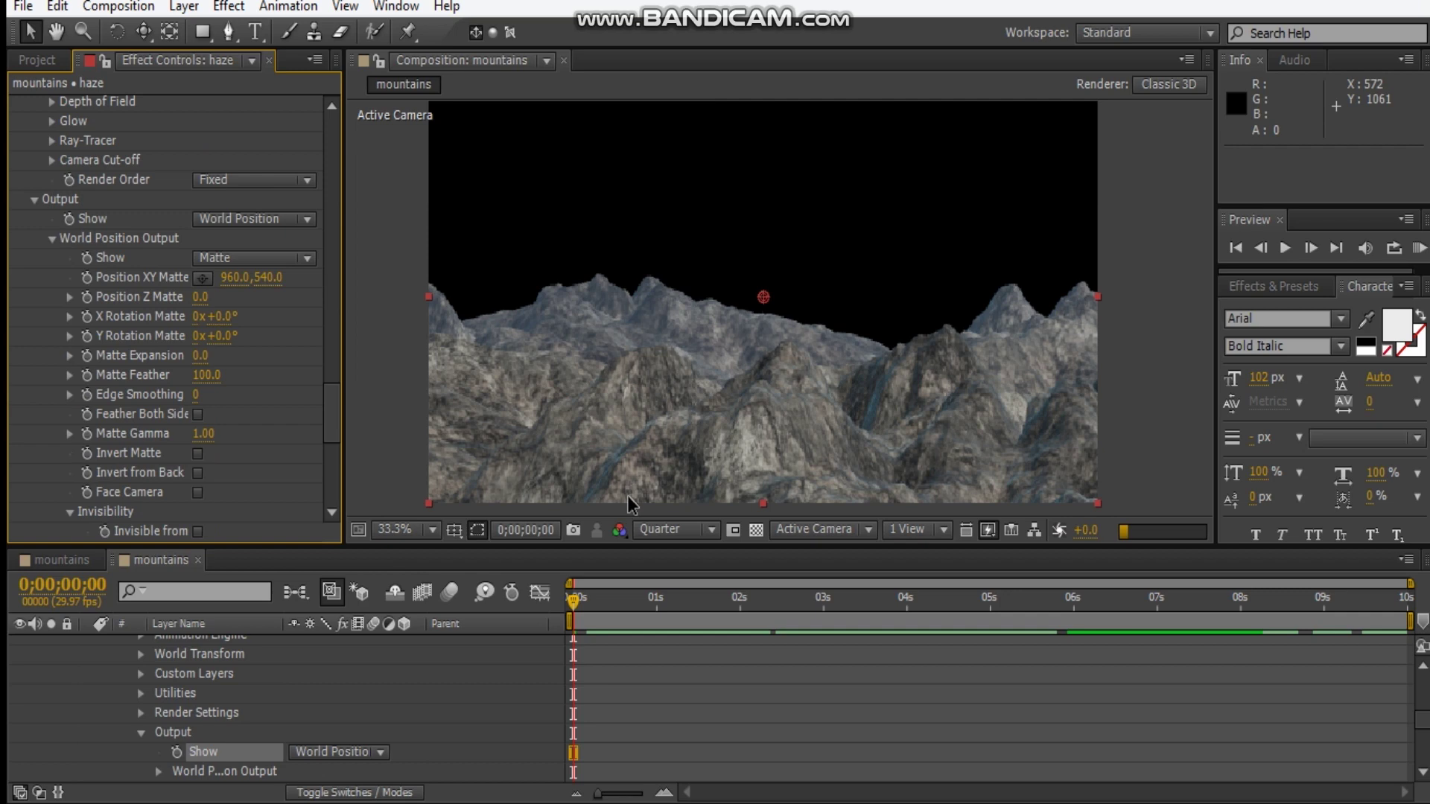
Step: Set the world position output's X Rotation Matte to 90°
left_click(223, 317)
type("90")
key("Return")
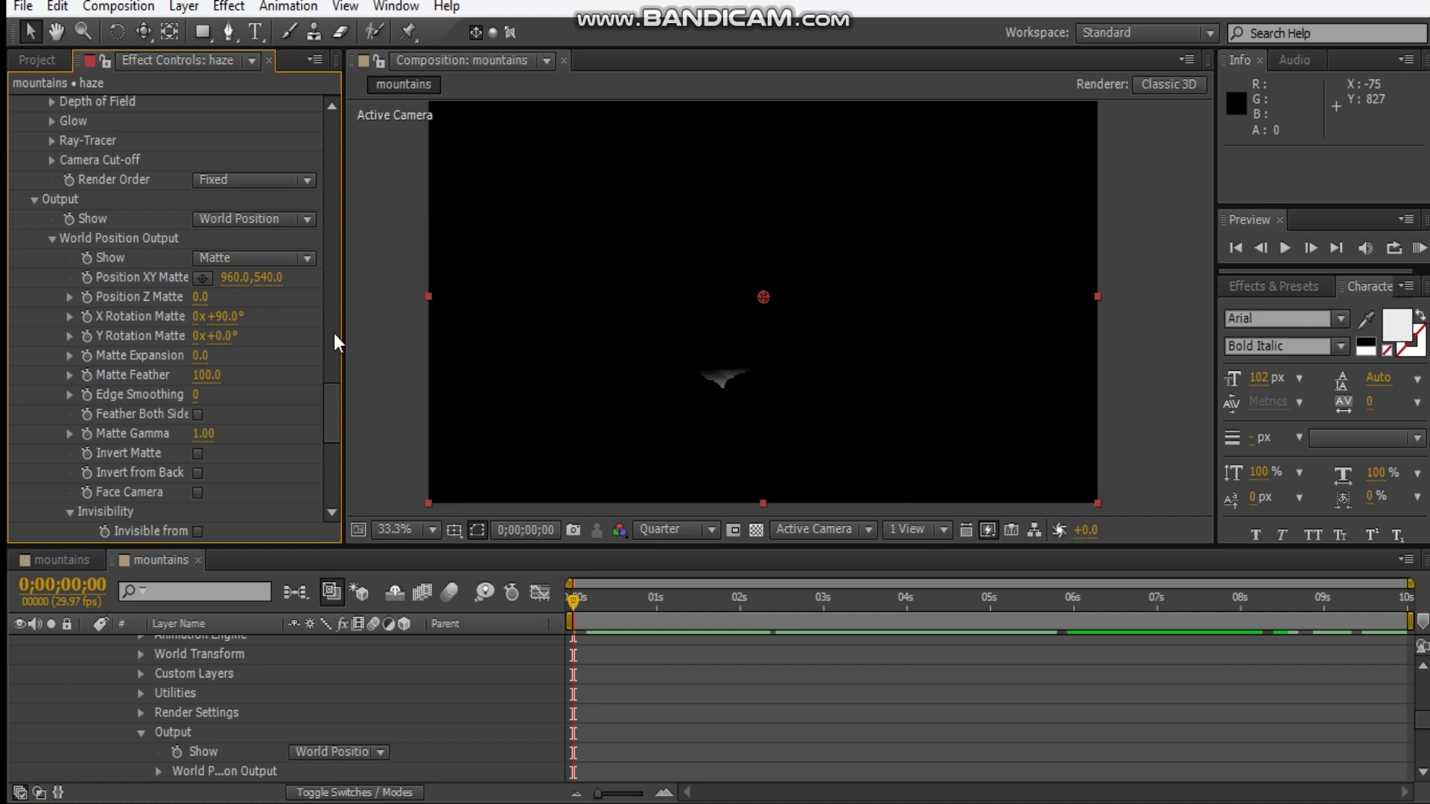
Step: Adjust the matte's vertical position so that Position XY Matte is 960, 452, keeping the haze low in the valleys
mouse_move(267, 278)
left_mouse_down()
mouse_move(297, 279)
mouse_move(247, 279)
left_mouse_up()
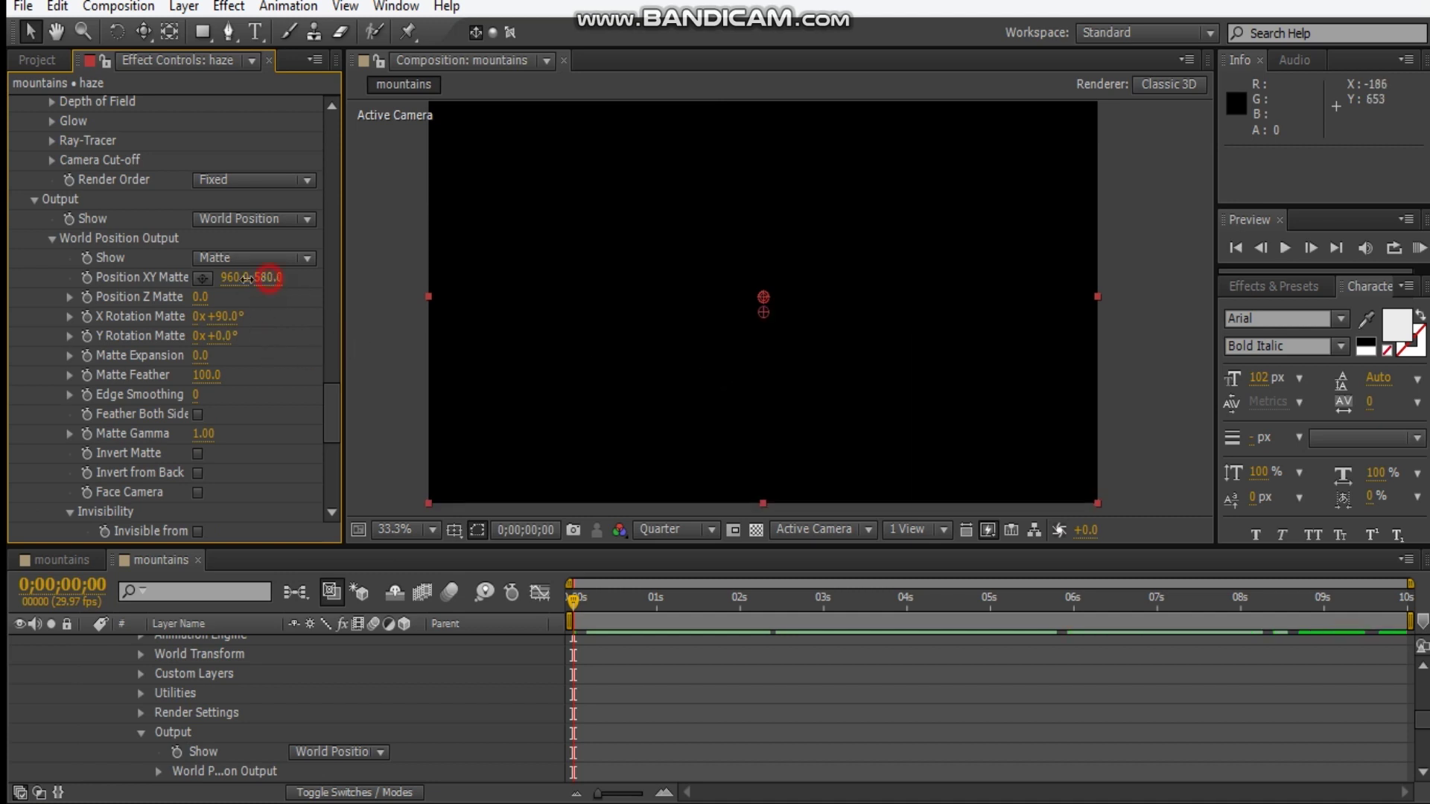
left_click_drag(102, 277, 149, 278)
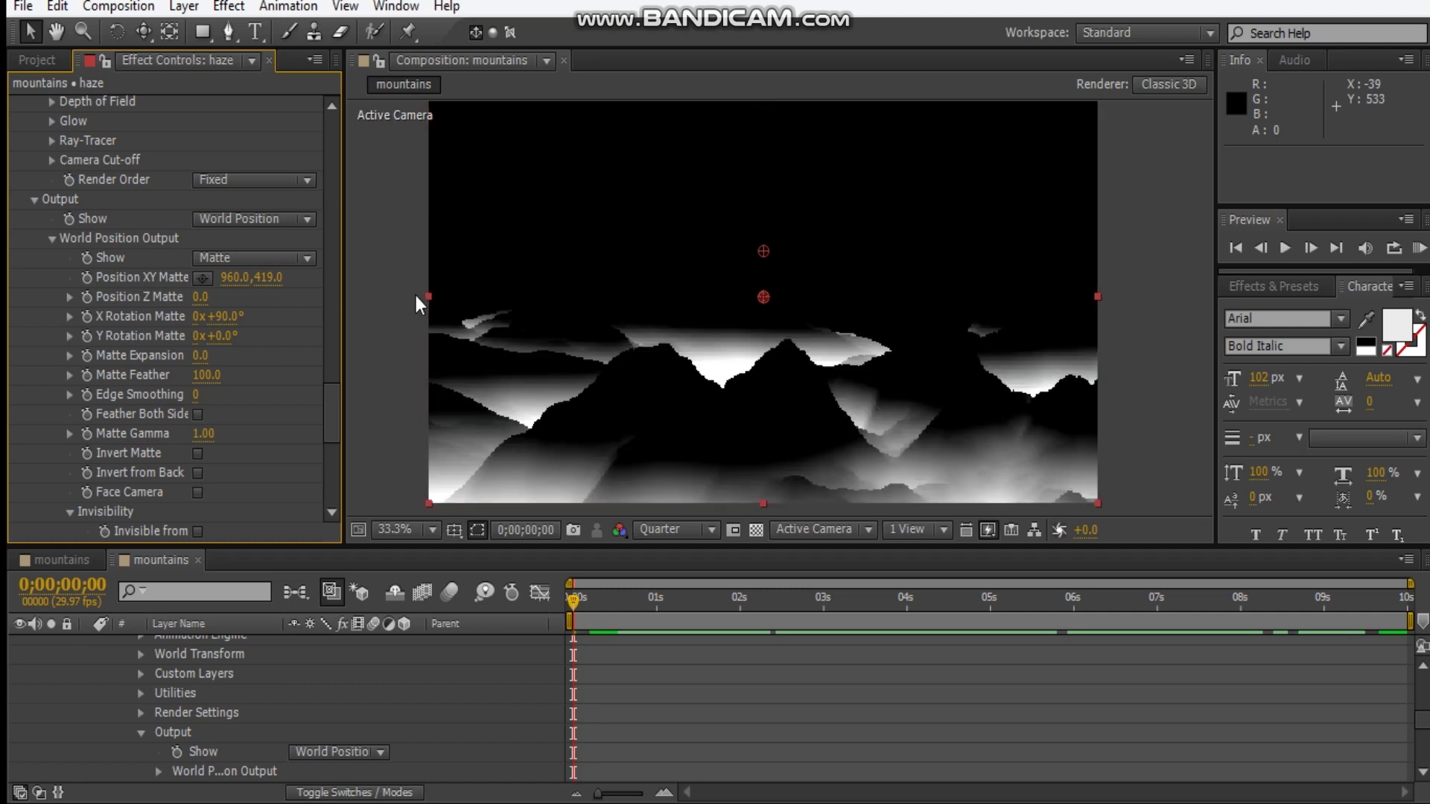
left_click_drag(270, 280, 303, 278)
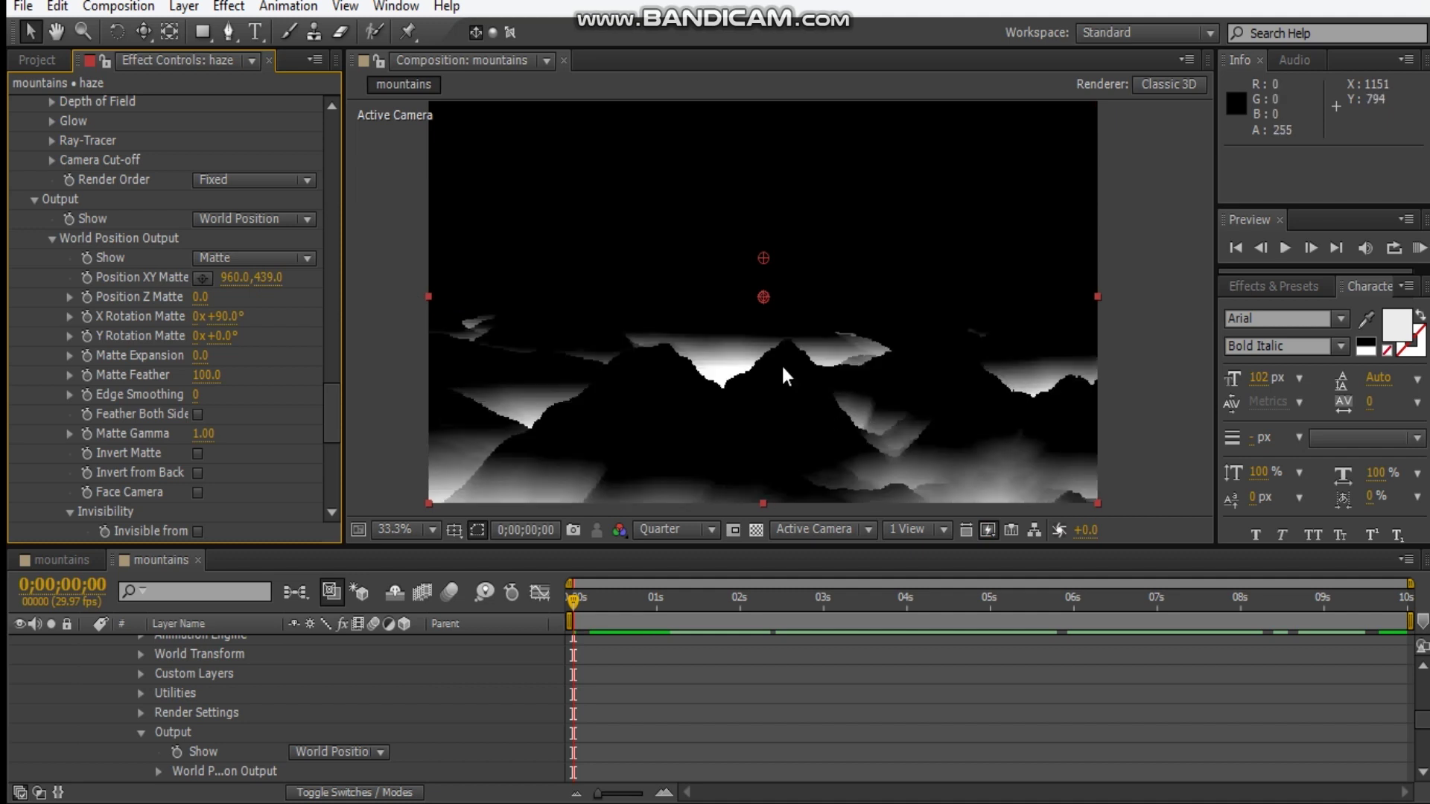
left_click(268, 278)
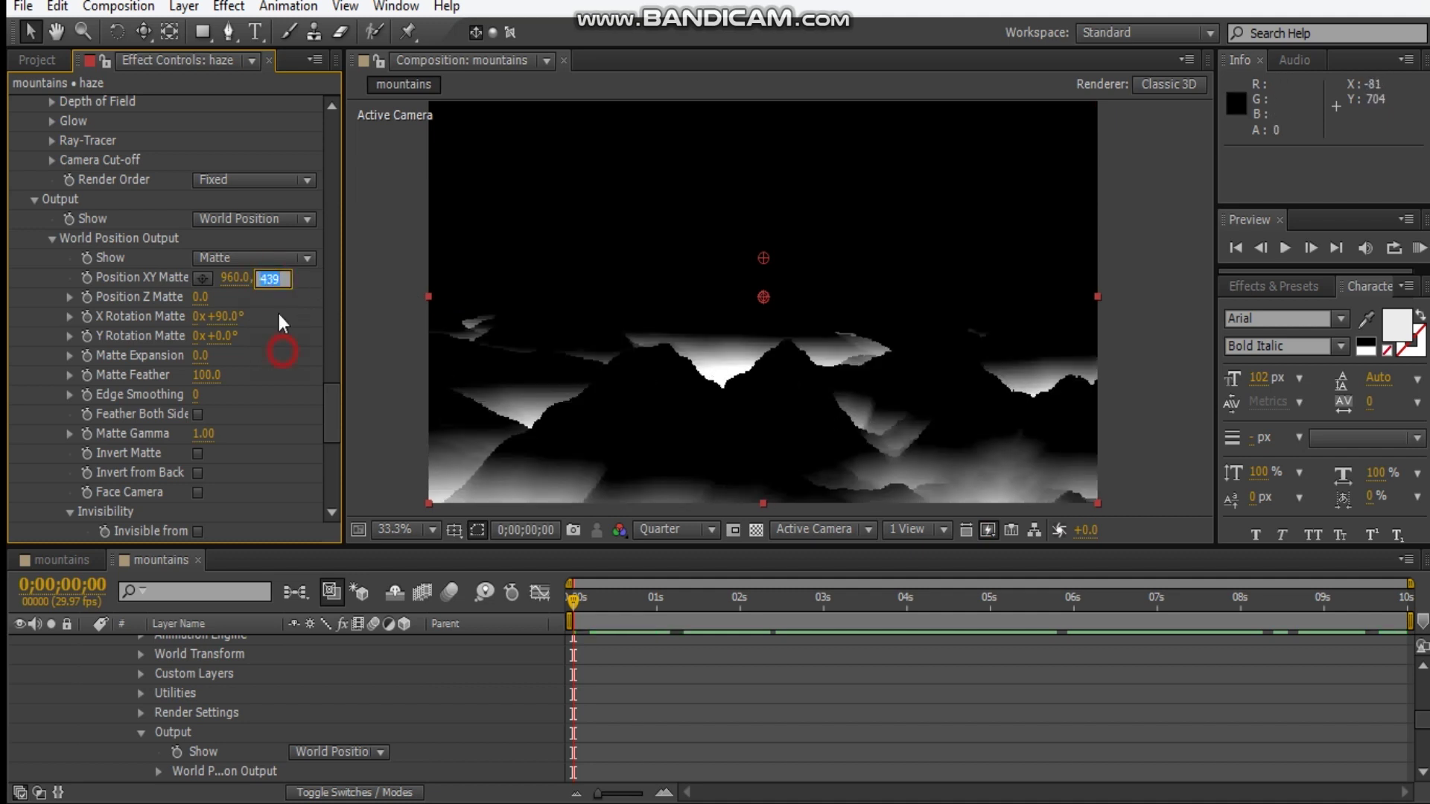
key("Return")
left_click_drag(283, 278, 289, 277)
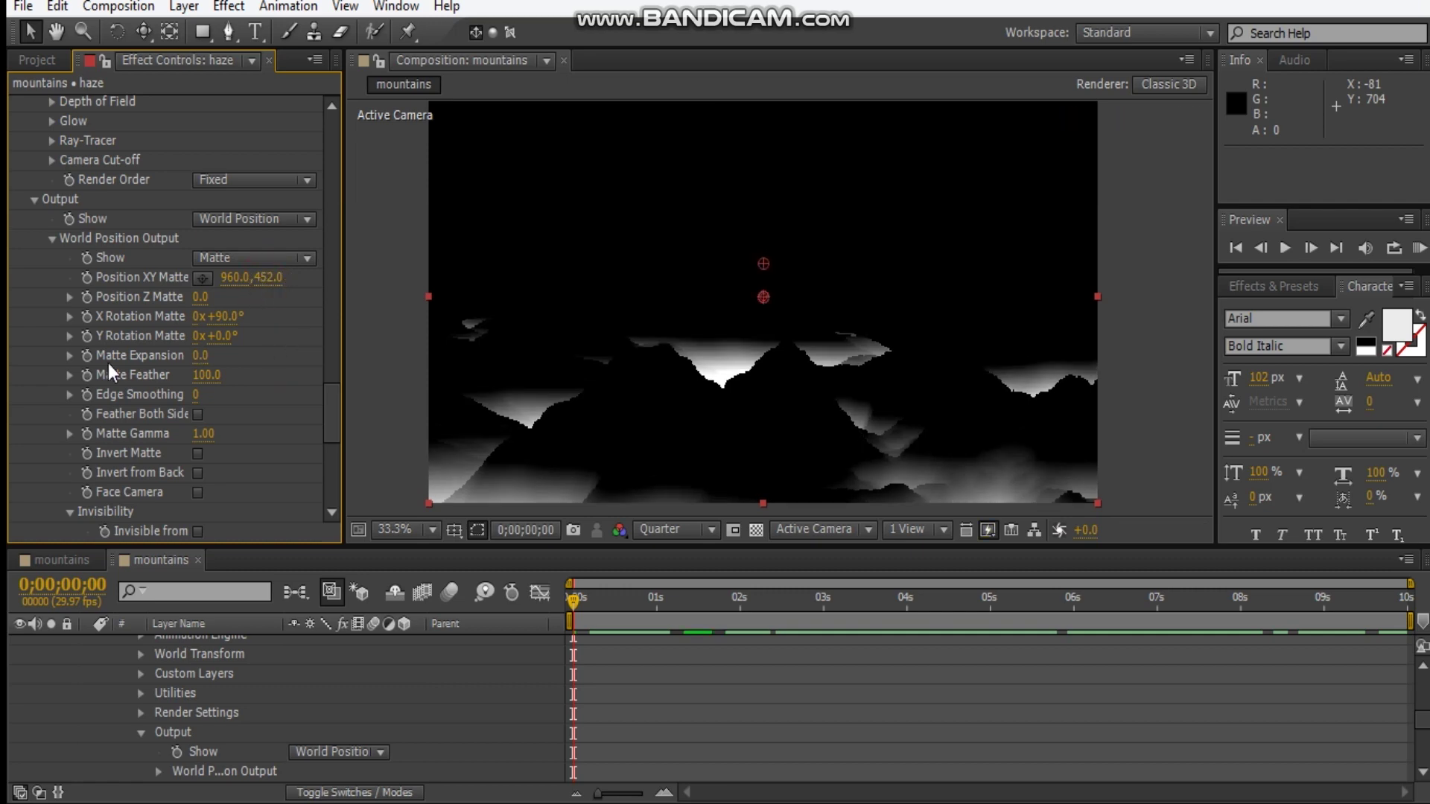
Step: Collapse the Element effect and add a Tint color correction effect to the haze layer
scroll(46, 392, "up", 15)
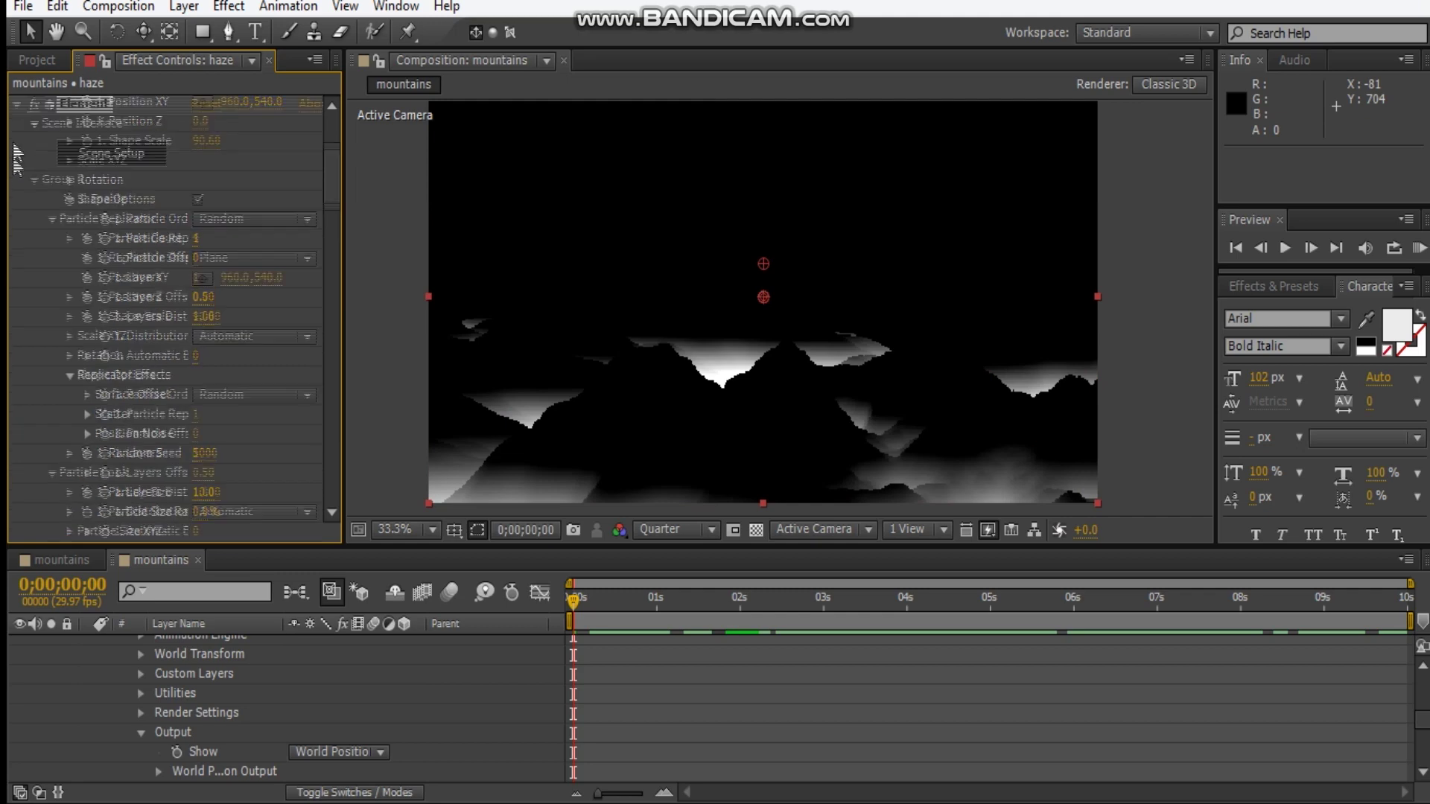
left_click(15, 106)
right_click(127, 217)
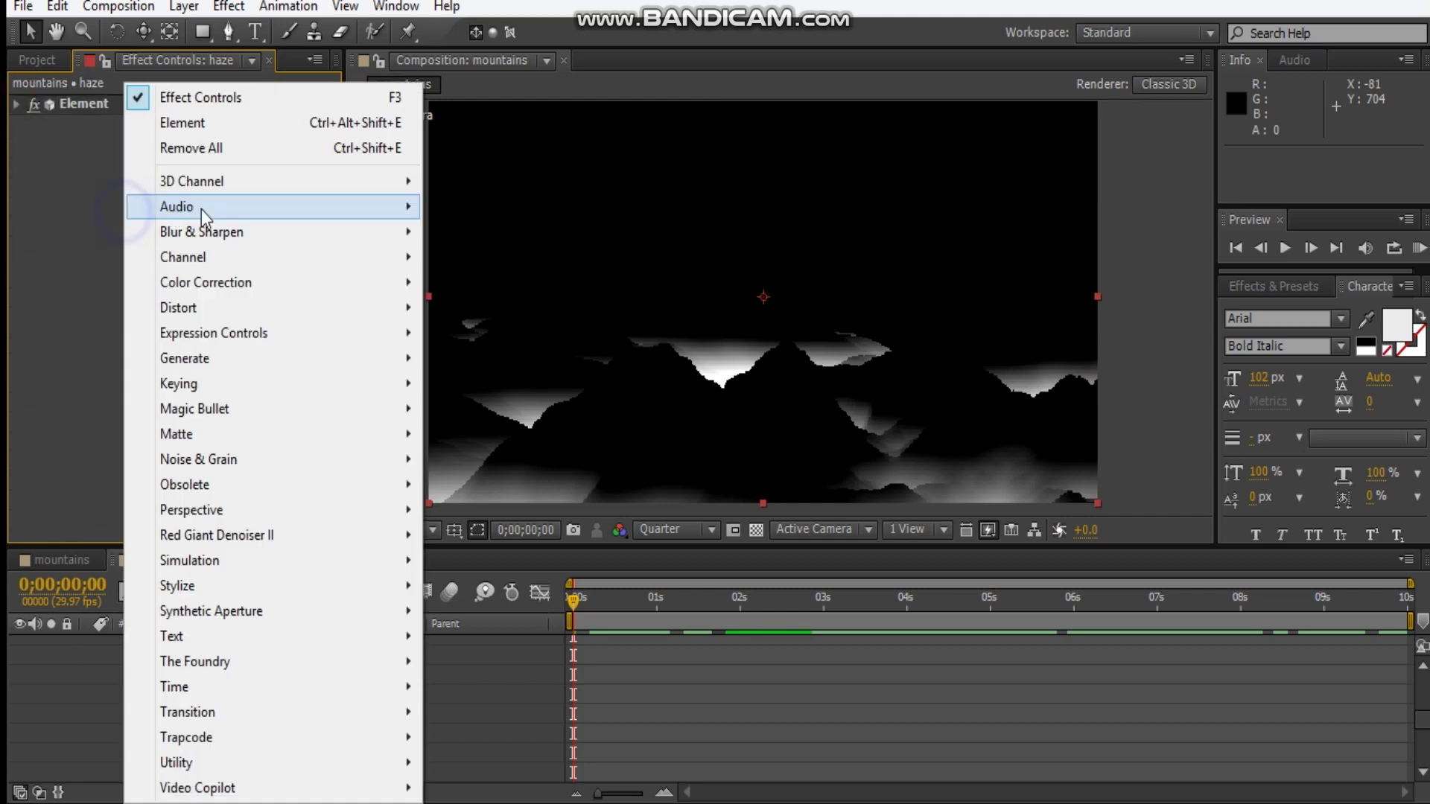
left_click(235, 280)
left_click(480, 784)
Step: Set the Tint effect's Map White To color to light blue, 87BFFF, and collapse the effect
left_click(202, 164)
left_click(565, 499)
left_click_drag(563, 480, 559, 444)
left_click(300, 356)
left_click_drag(358, 311, 396, 300)
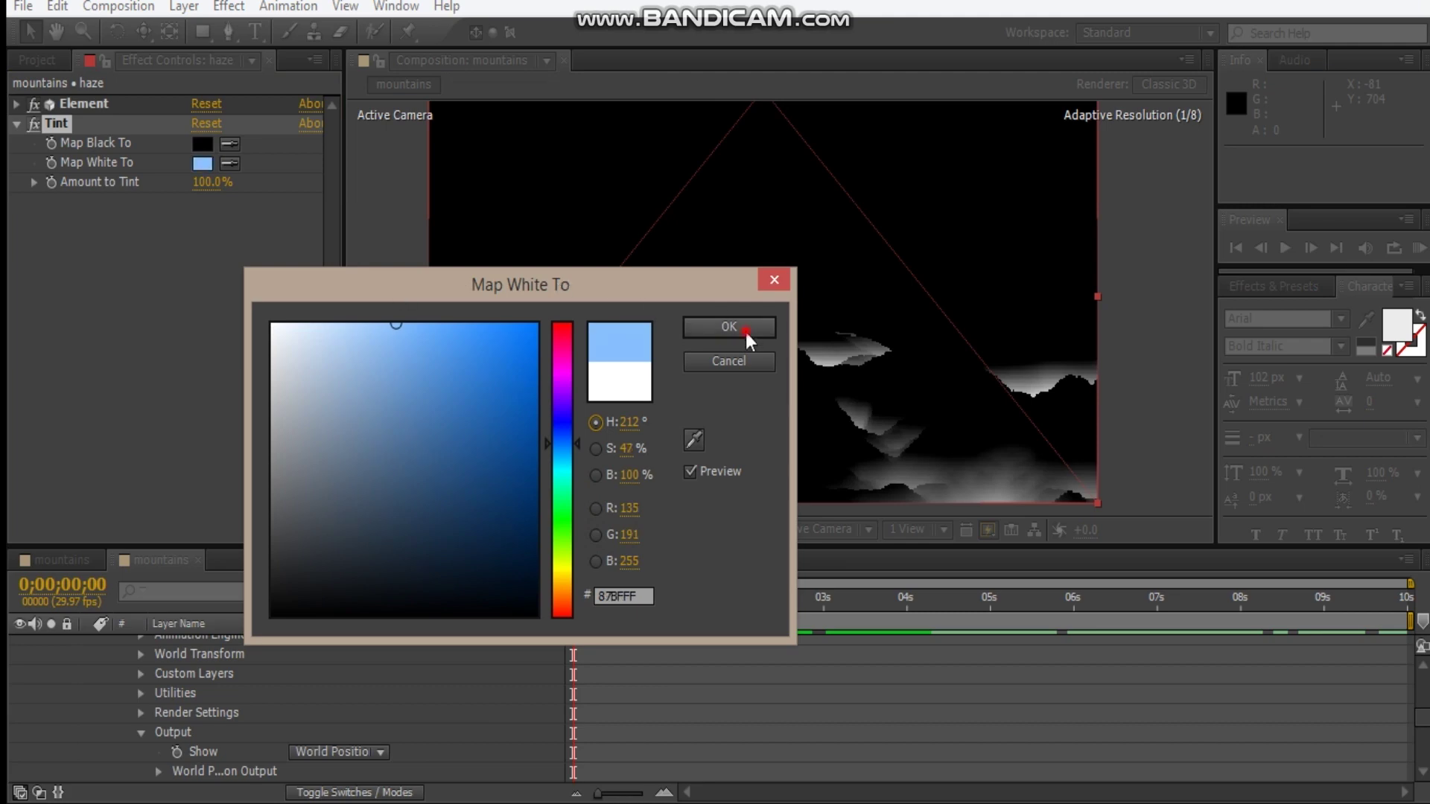
left_click(745, 332)
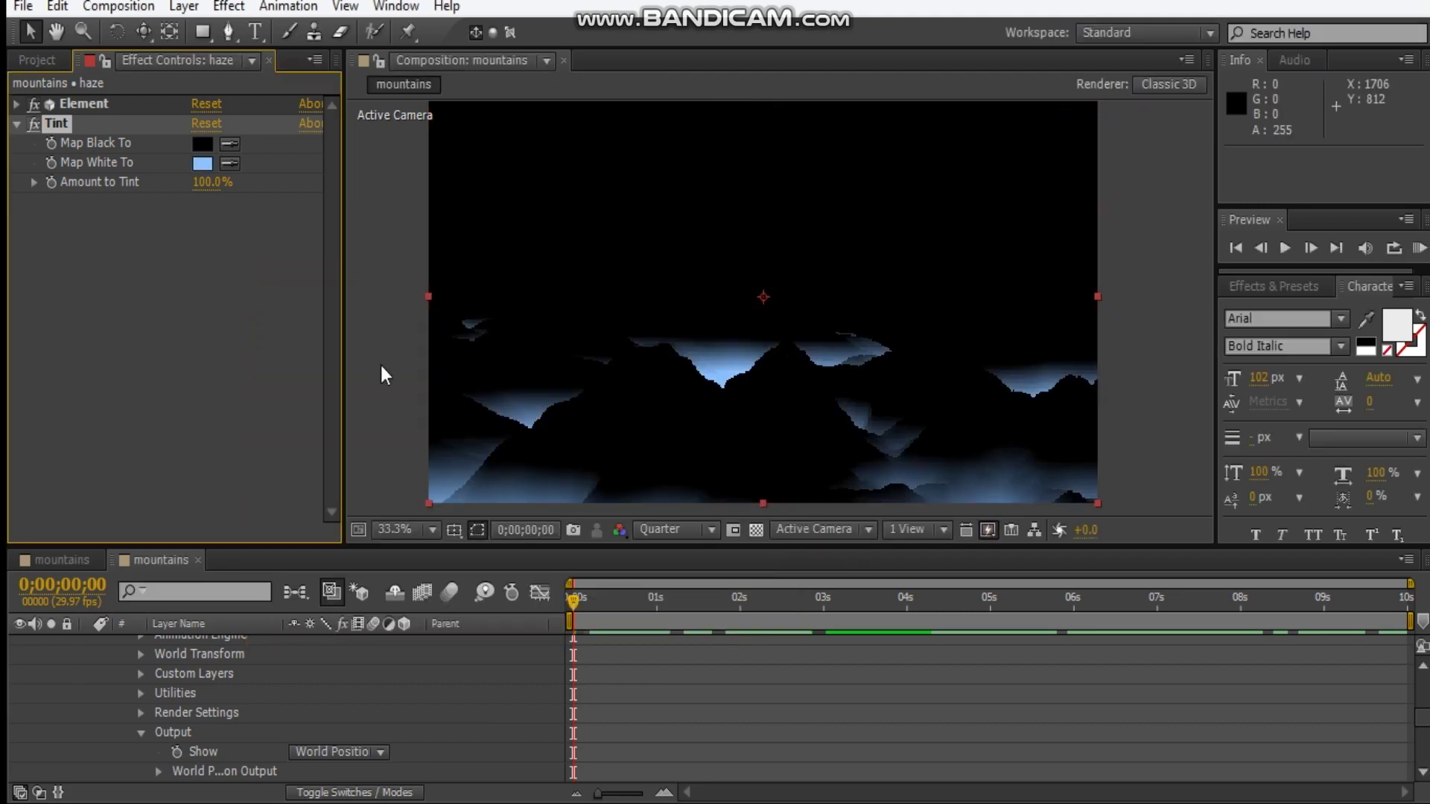
left_click(107, 357)
left_click(17, 123)
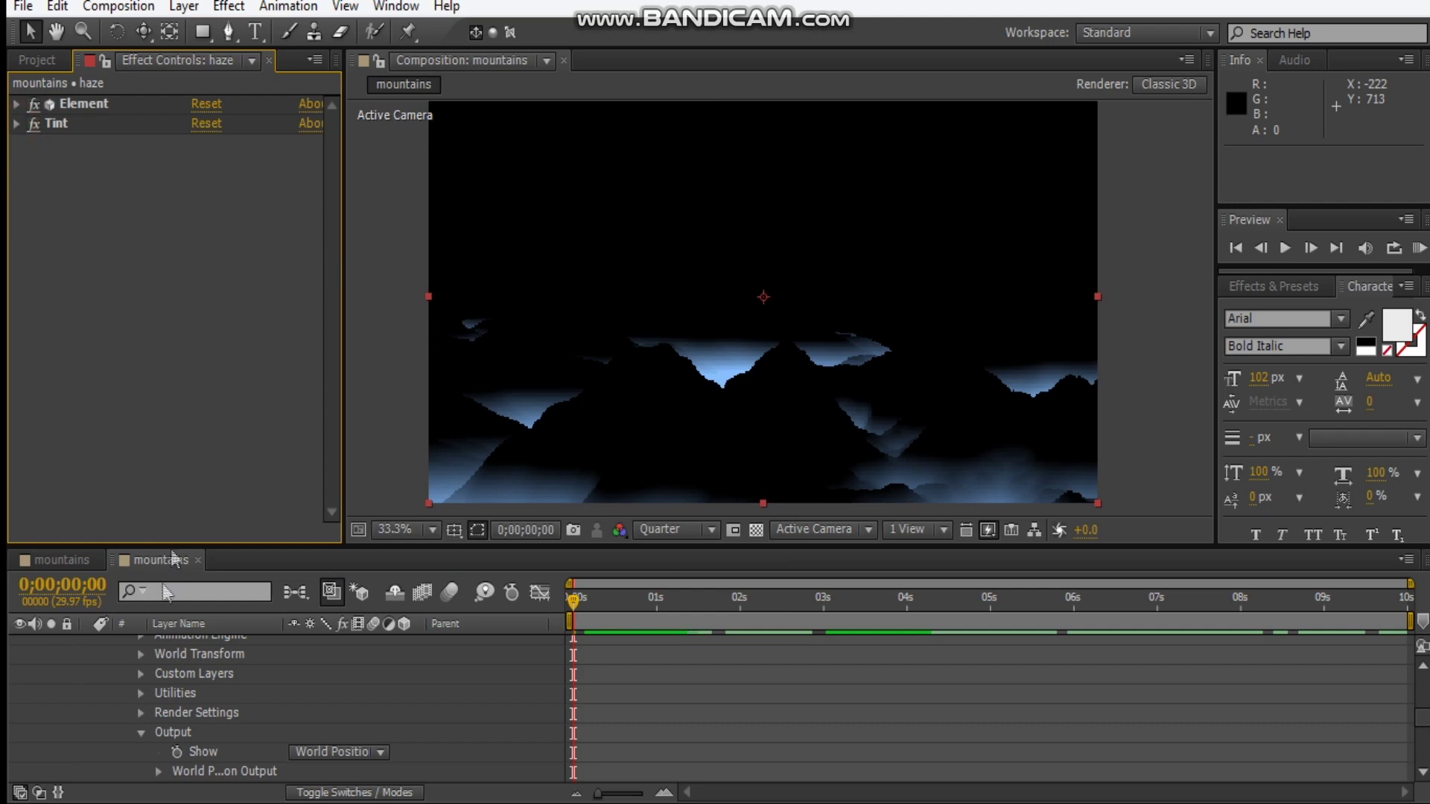
Step: Set the haze layer's blending mode to Screen and turn off its solo
scroll(149, 711, "up", 10)
left_click(87, 702)
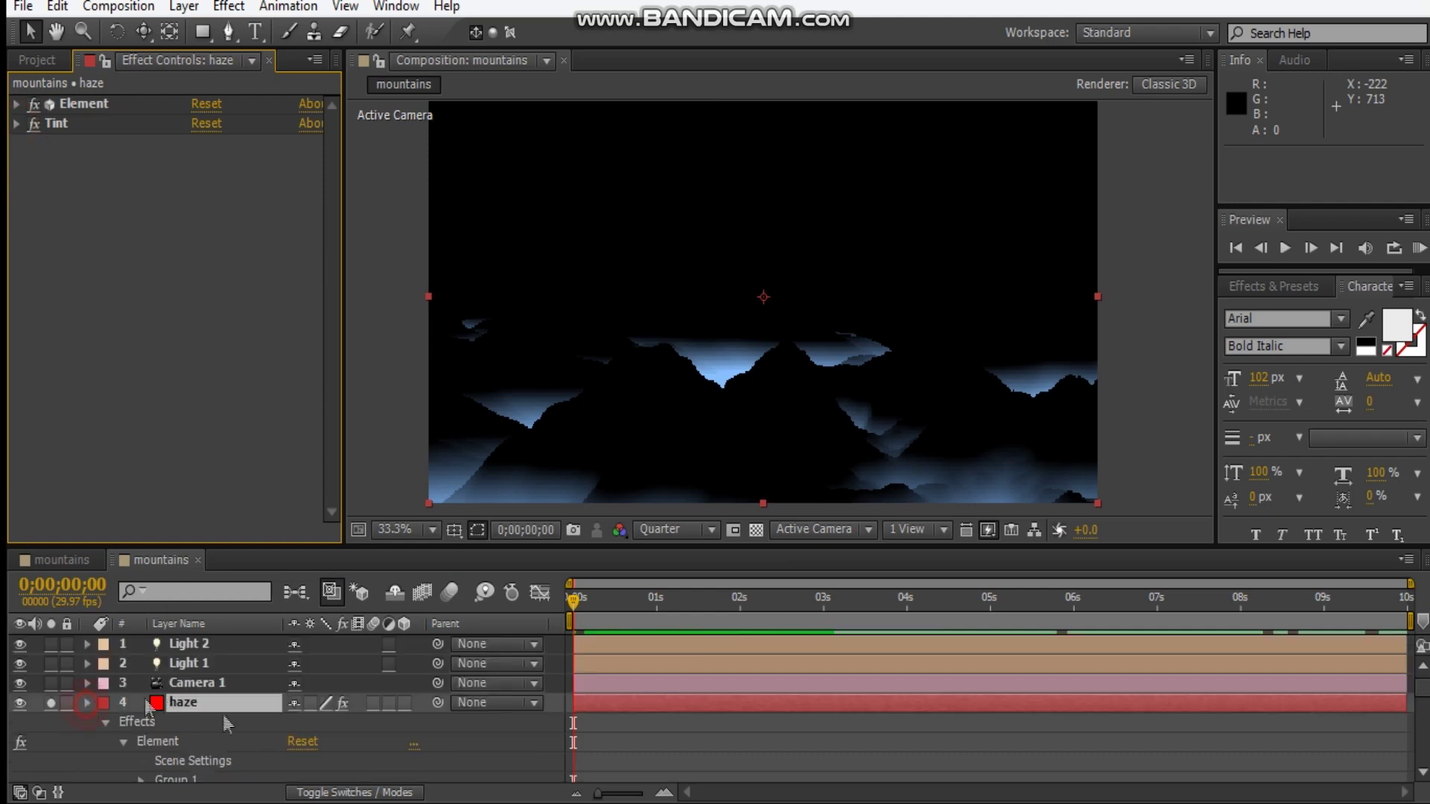
left_click(328, 792)
left_click(312, 702)
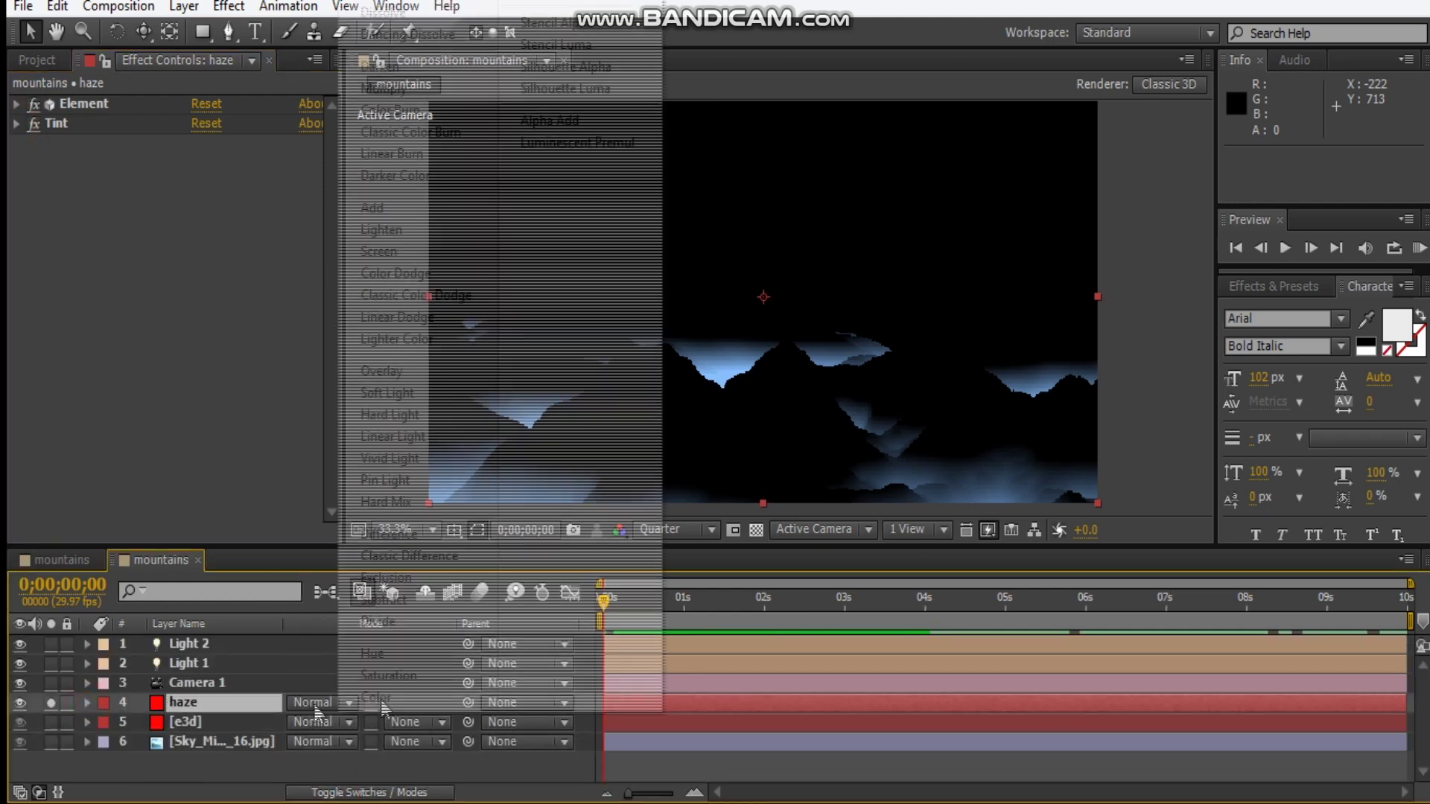
left_click(379, 251)
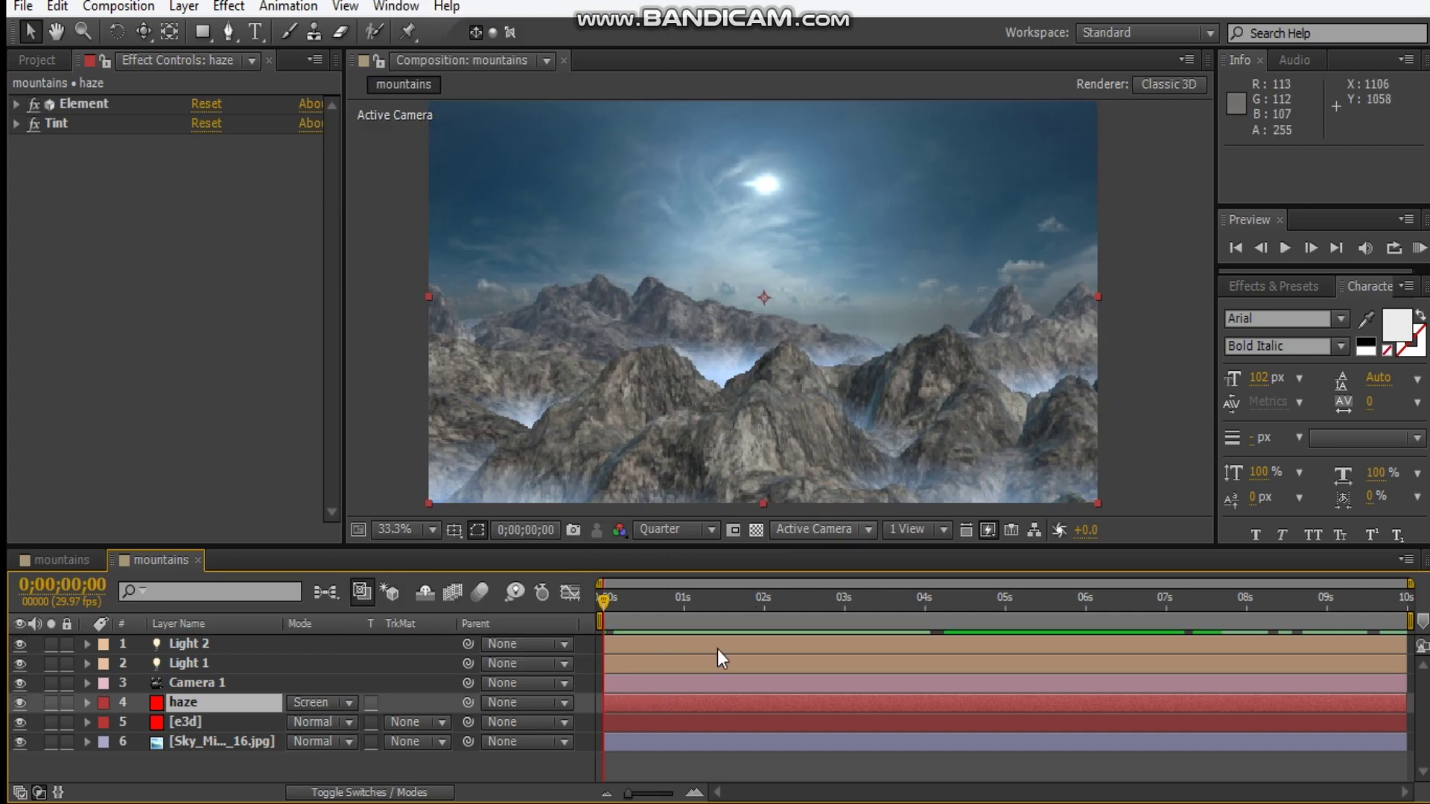
Step: Add an Exposure color correction effect to the haze layer with a master exposure of 1
right_click(168, 346)
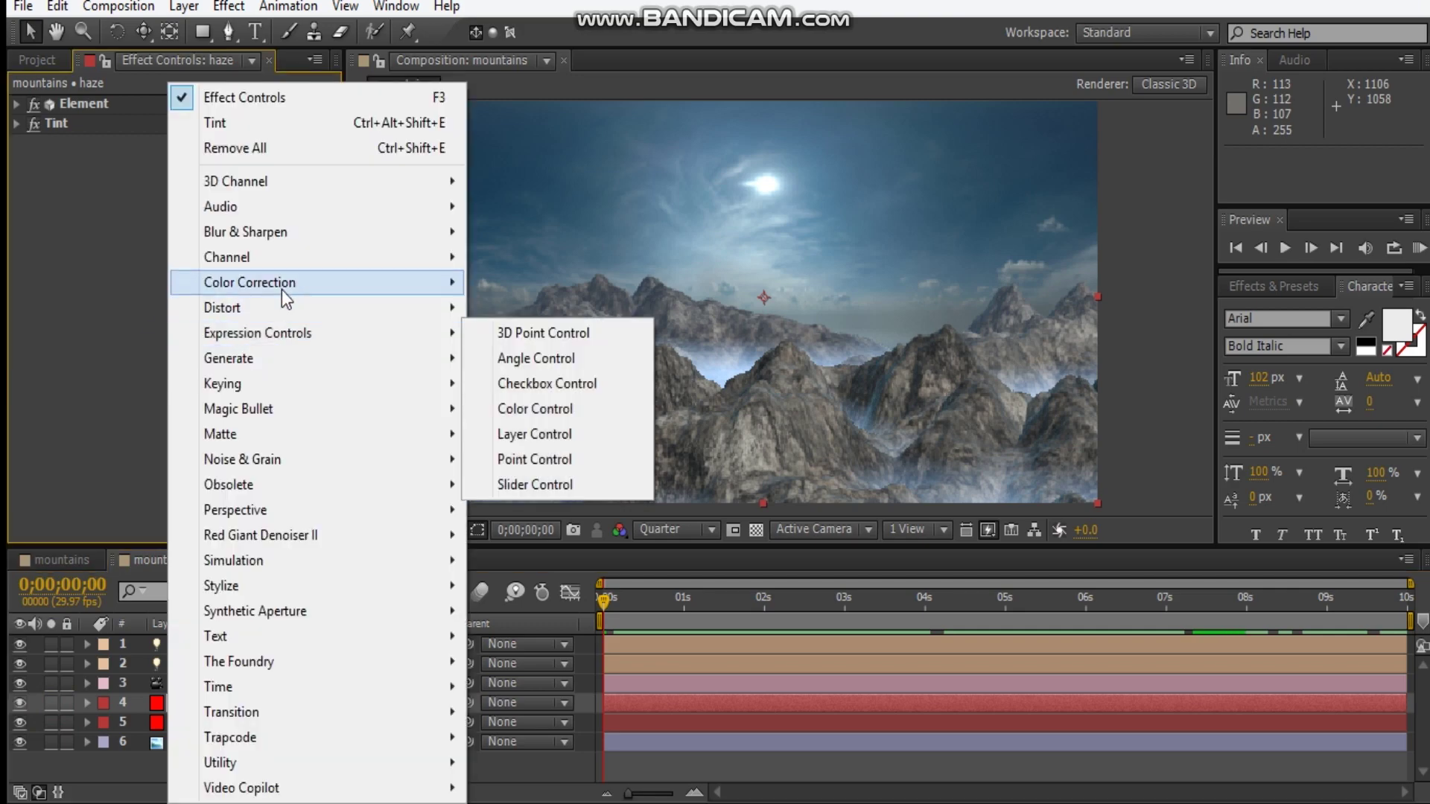
mouse_move(383, 282)
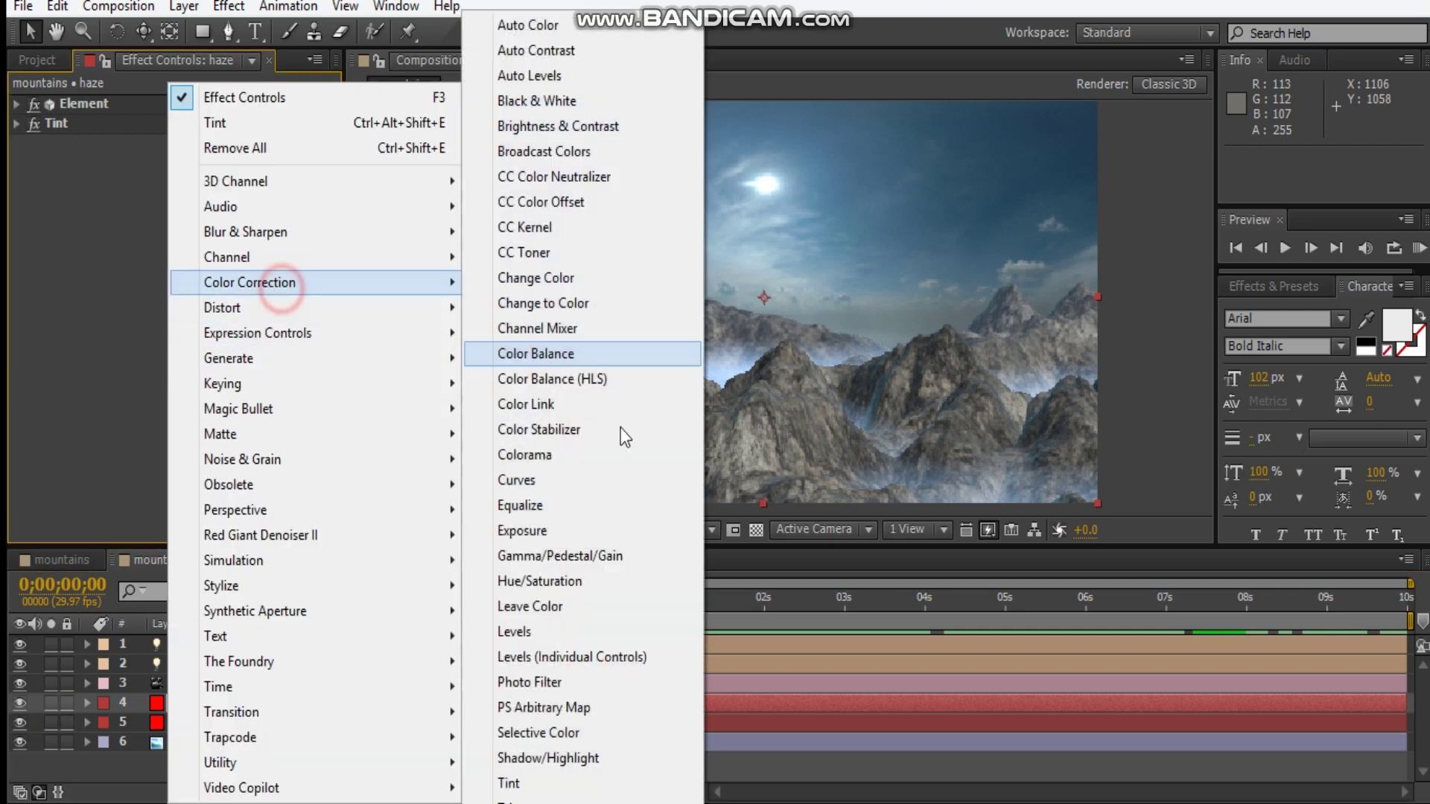
left_click(569, 531)
left_click(201, 203)
type("1")
key("Return")
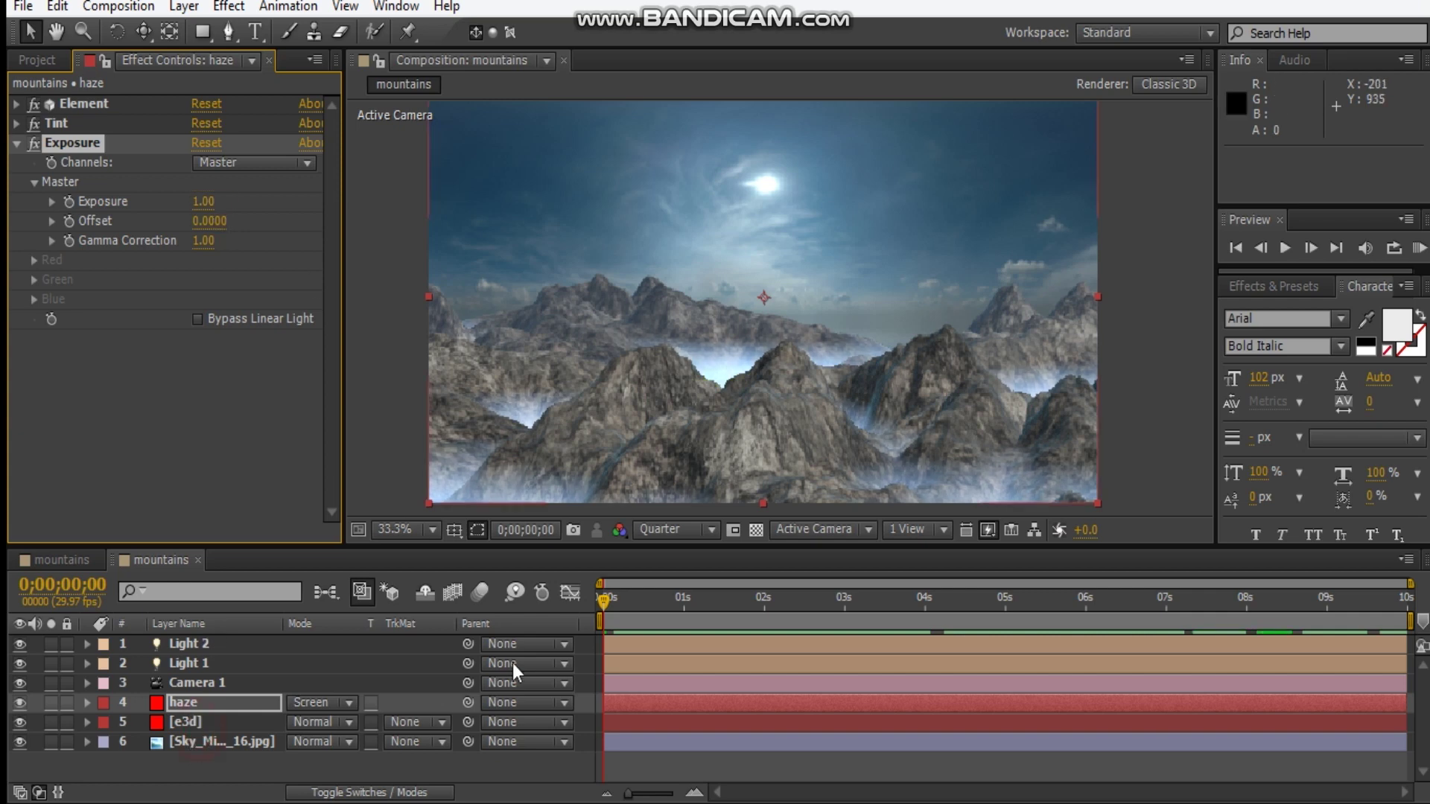
Step: Collapse the Element effect on the e3d layer and add a Curves color correction effect below it
key("ctrl+Down")
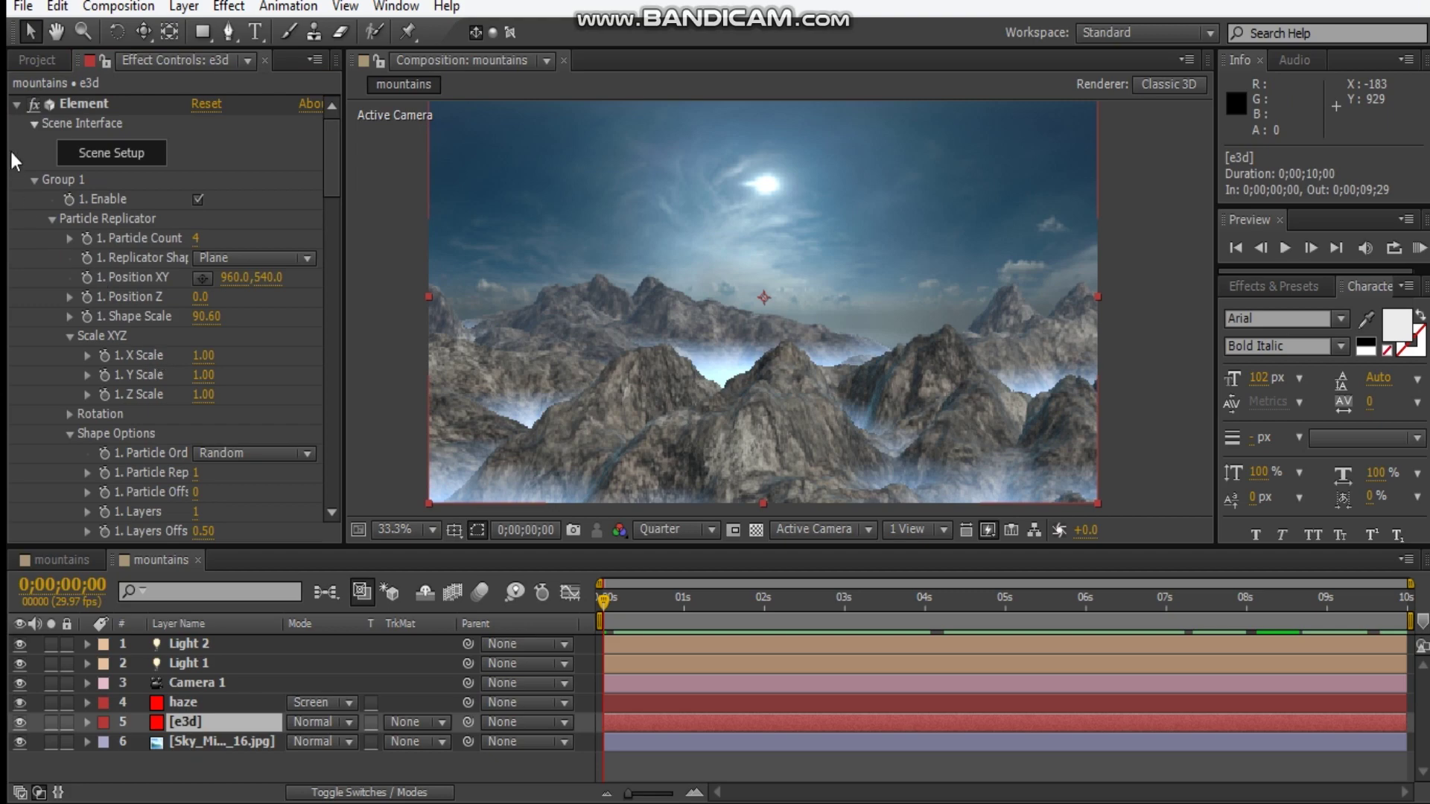
left_click(17, 105)
right_click(128, 217)
mouse_move(283, 281)
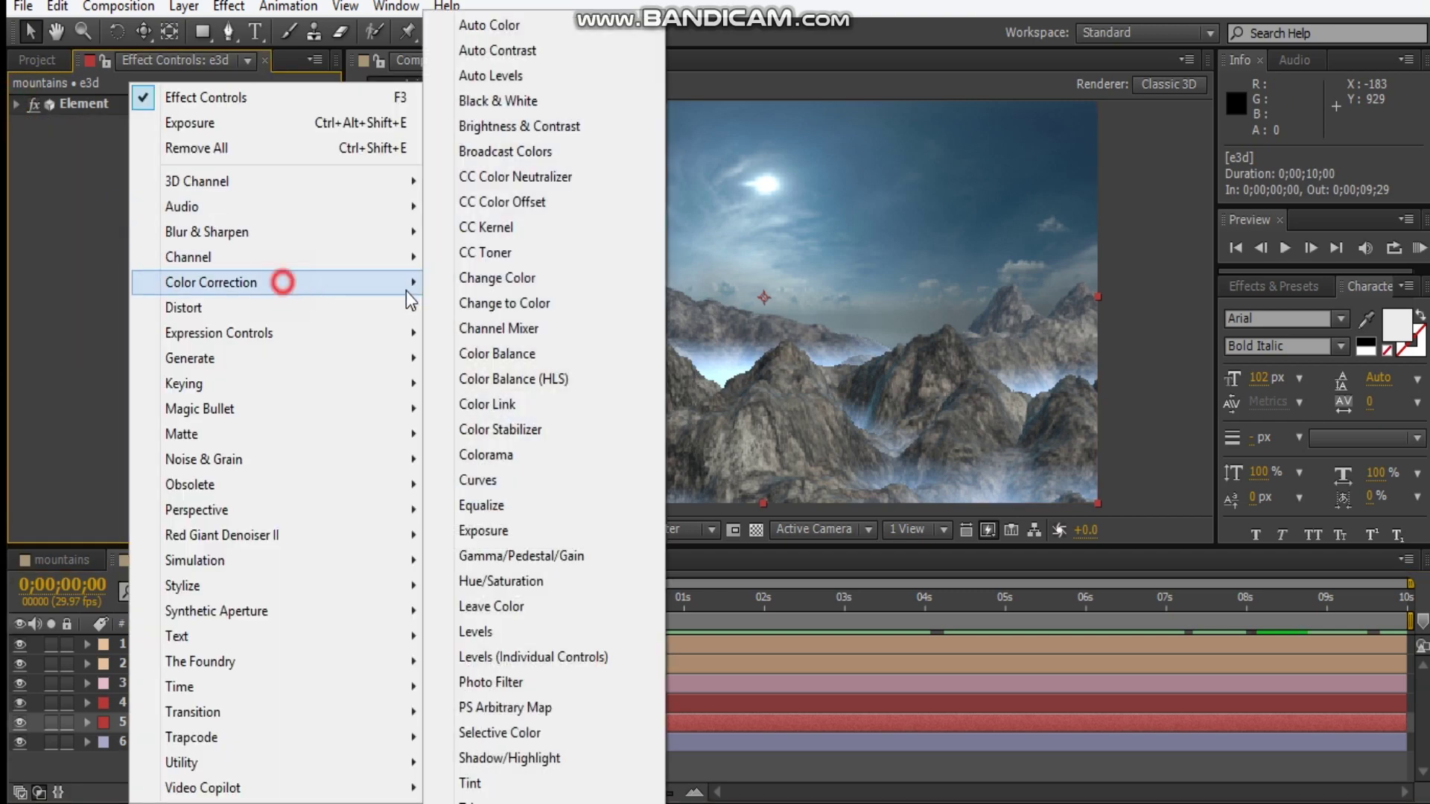
left_click(545, 478)
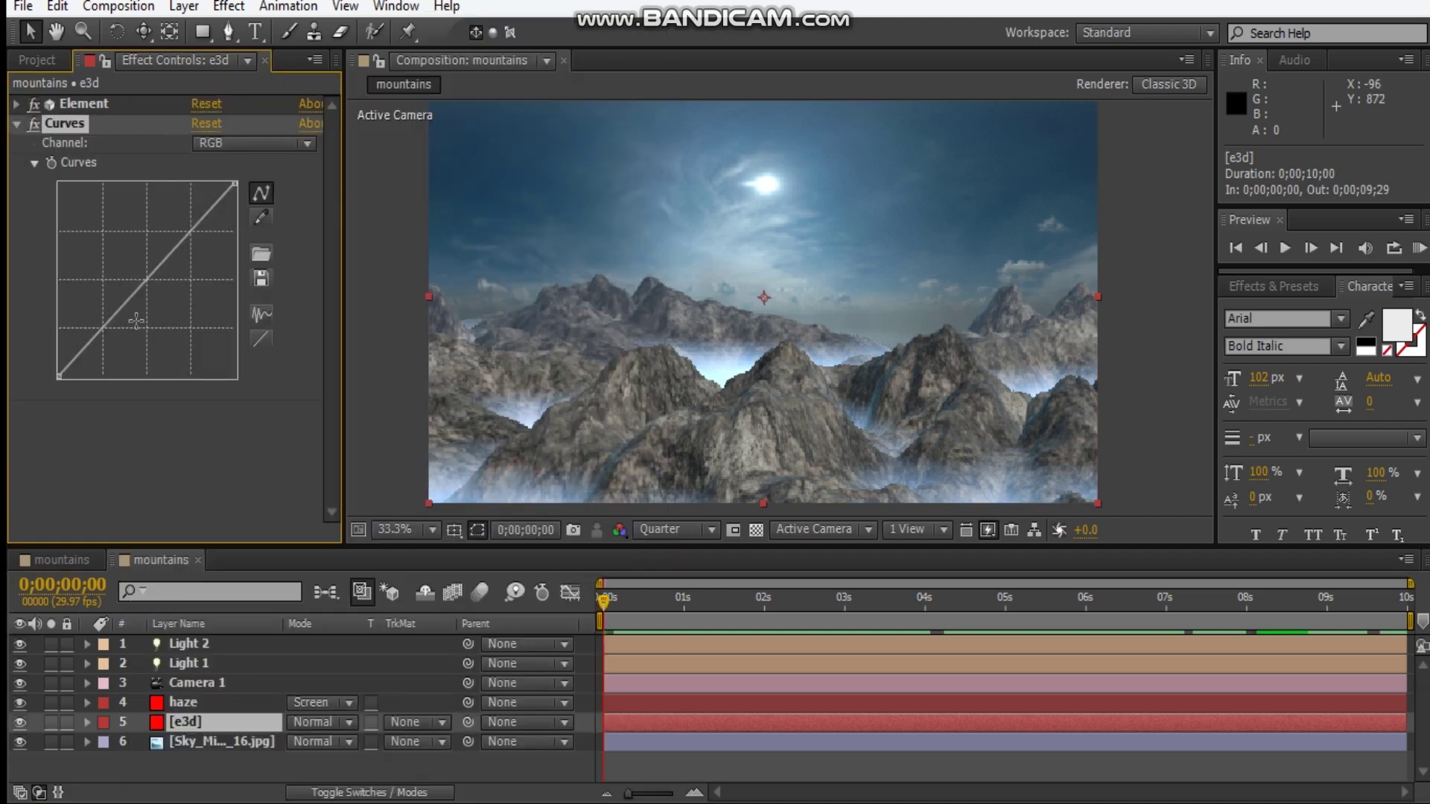
Step: Lower the shadows slightly on the e3d layer's RGB curve, anchor its midtones and collapse the Curves effect
left_click_drag(106, 329, 103, 338)
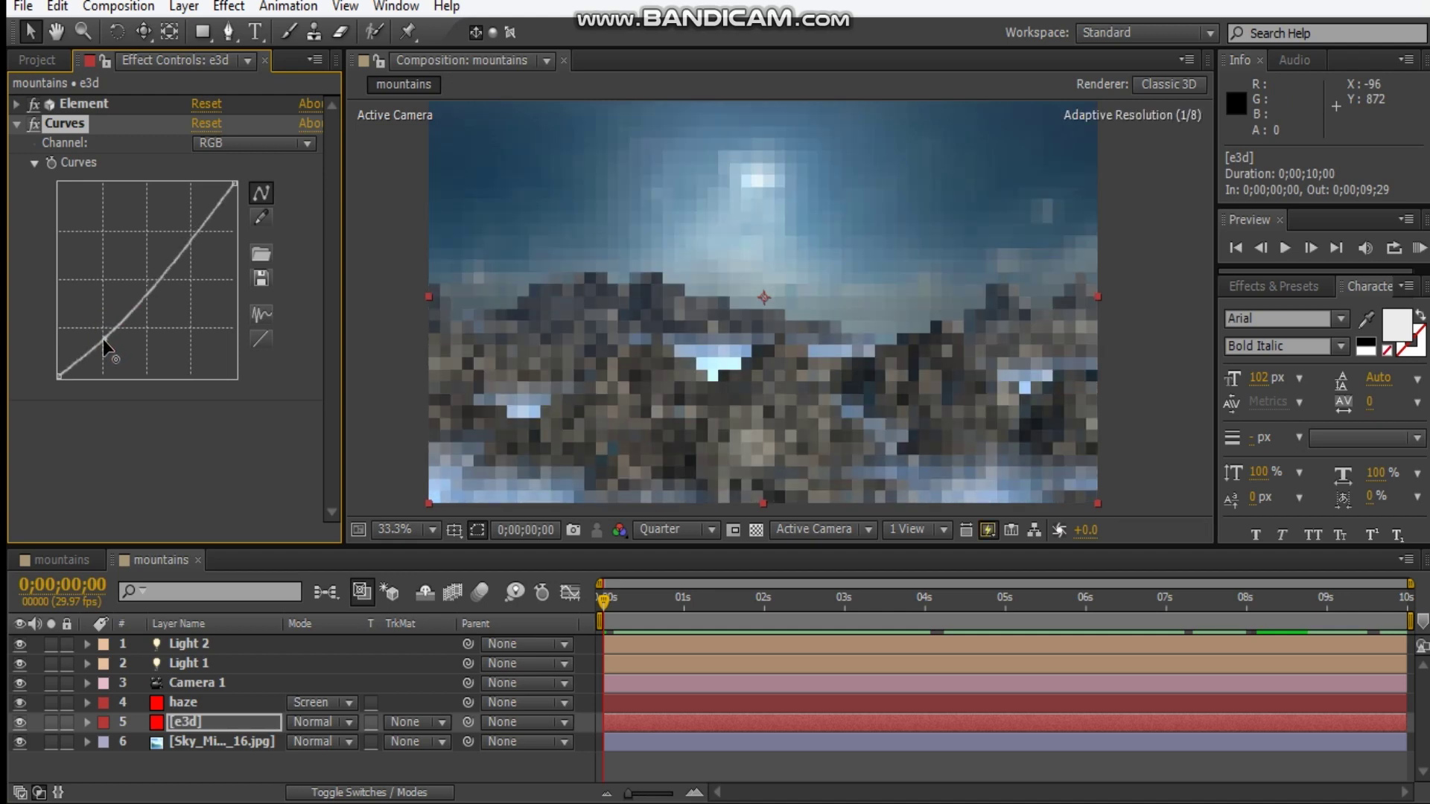
left_click(157, 280)
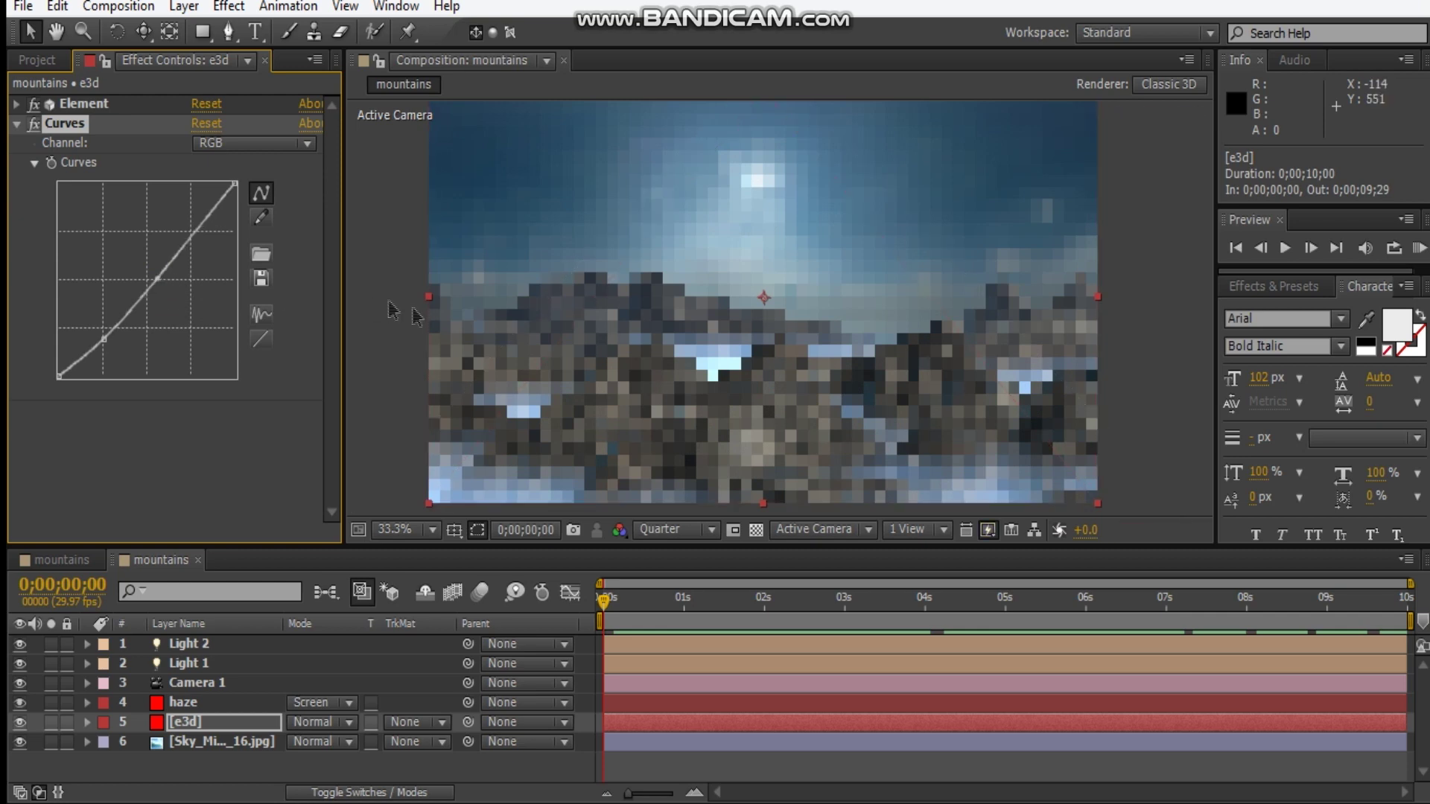
left_click(33, 124)
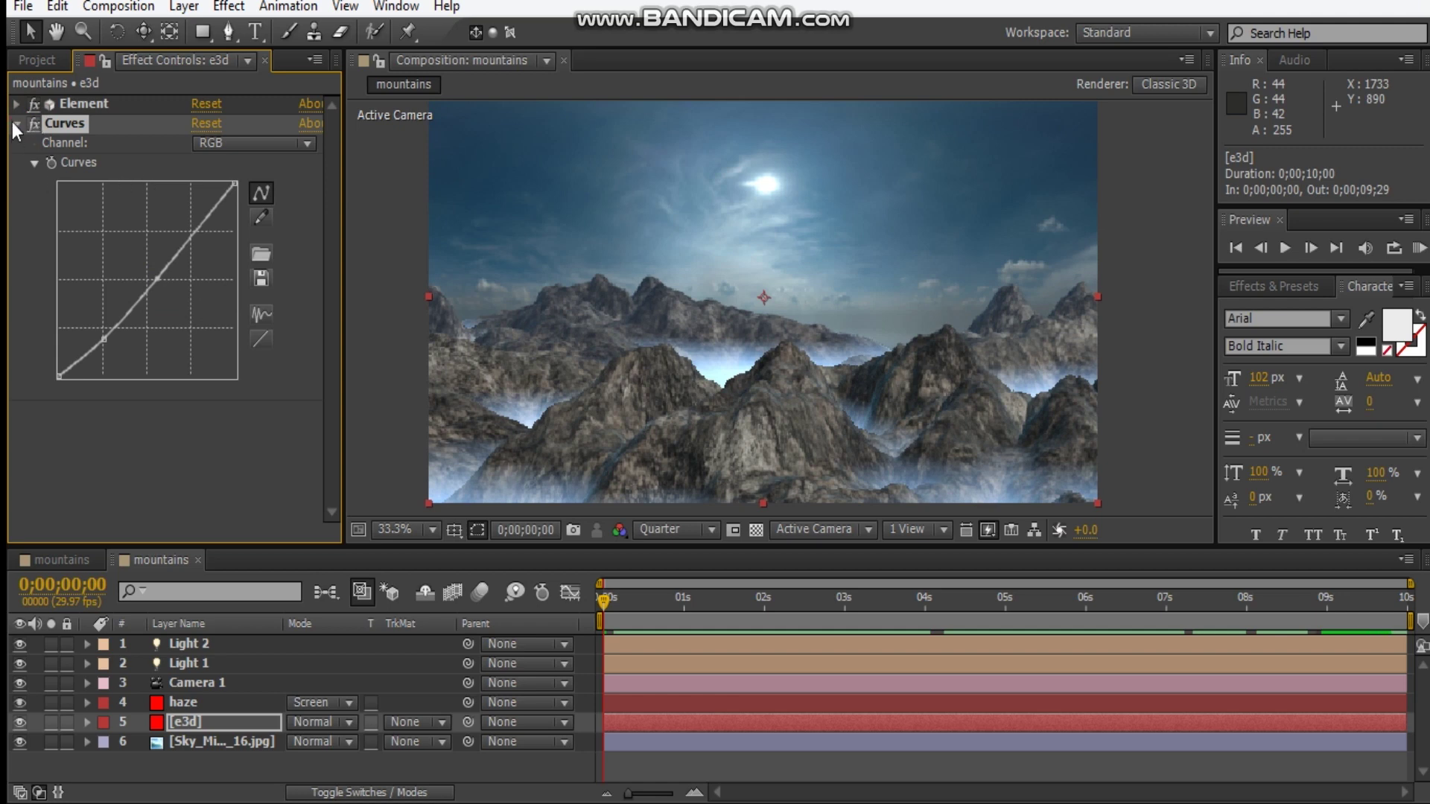
left_click(15, 123)
Step: Create an adjustment layer at the top of the mountains composition and name it CC
left_click(165, 568)
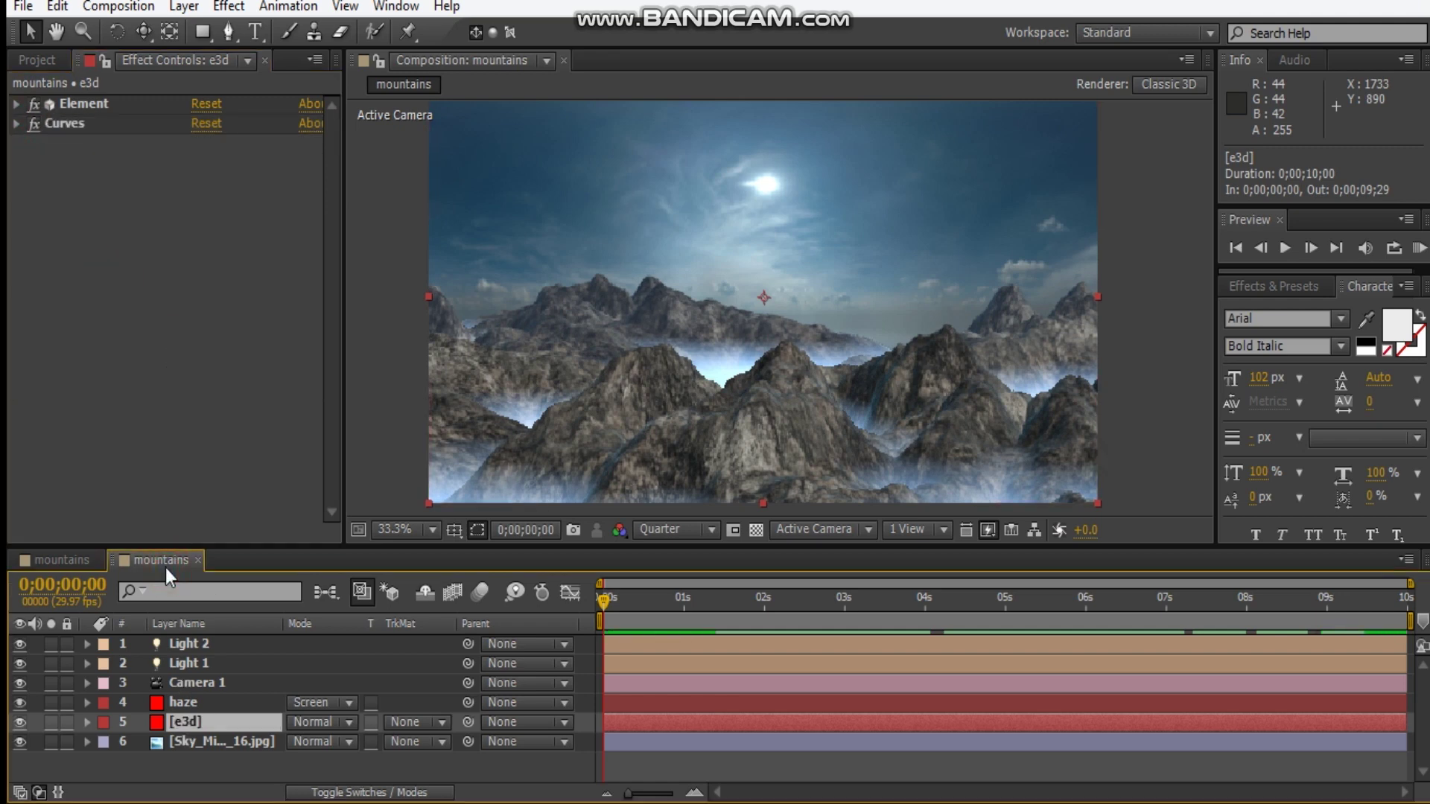
key("ctrl+alt+y")
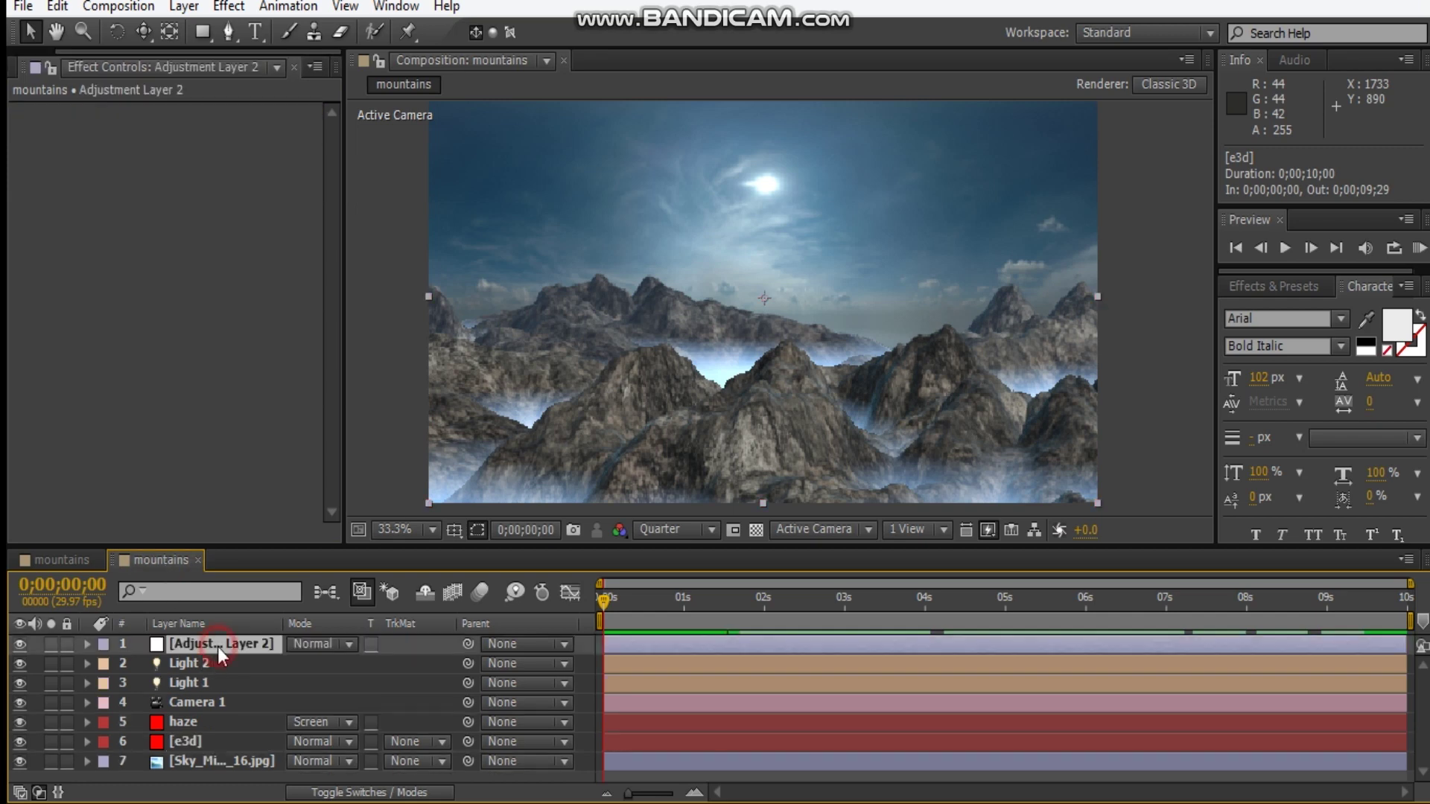
left_click(218, 646)
key("Return")
type("CC")
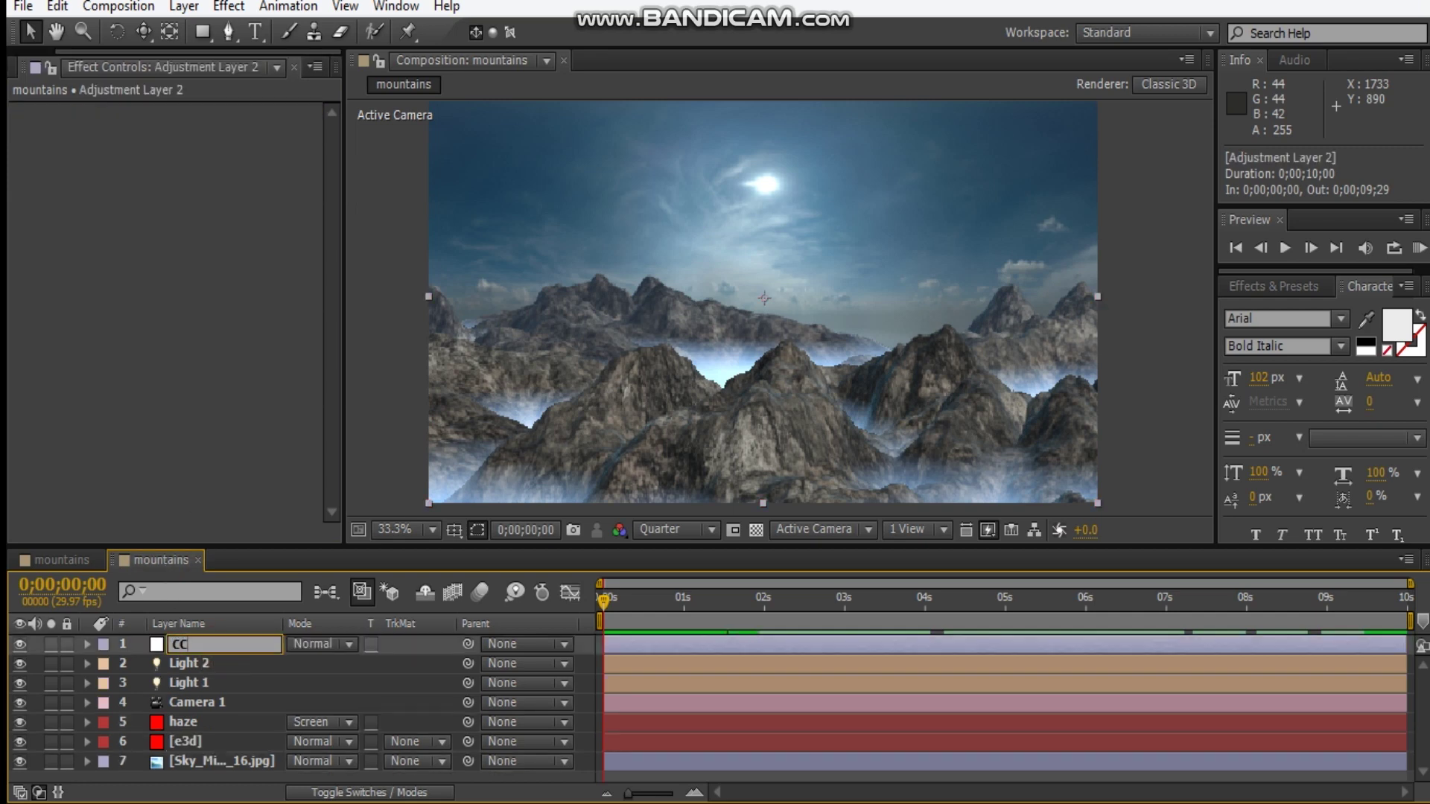
left_click(149, 377)
Step: Add a Tint and a Curves color correction effect to the CC adjustment layer
right_click(149, 377)
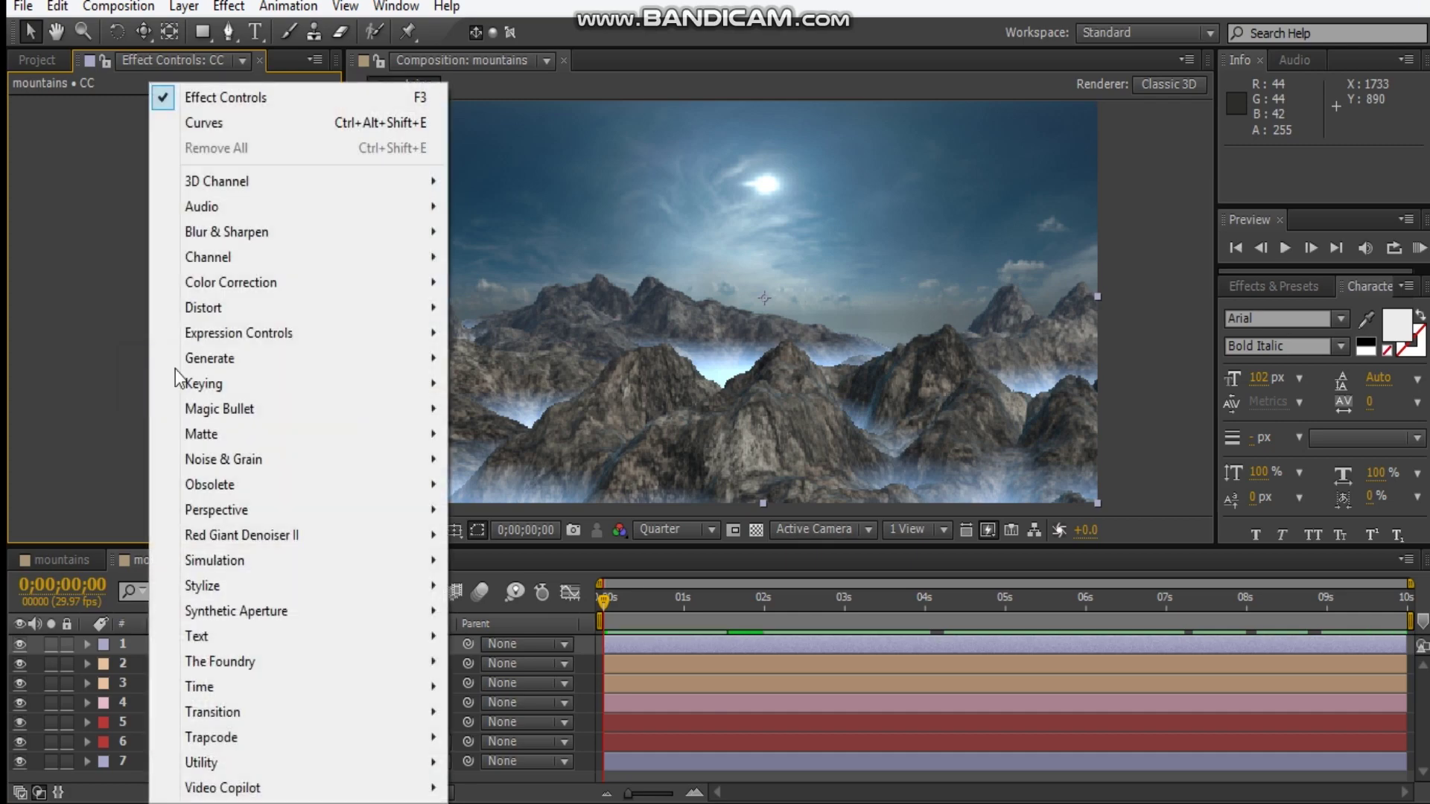
mouse_move(253, 283)
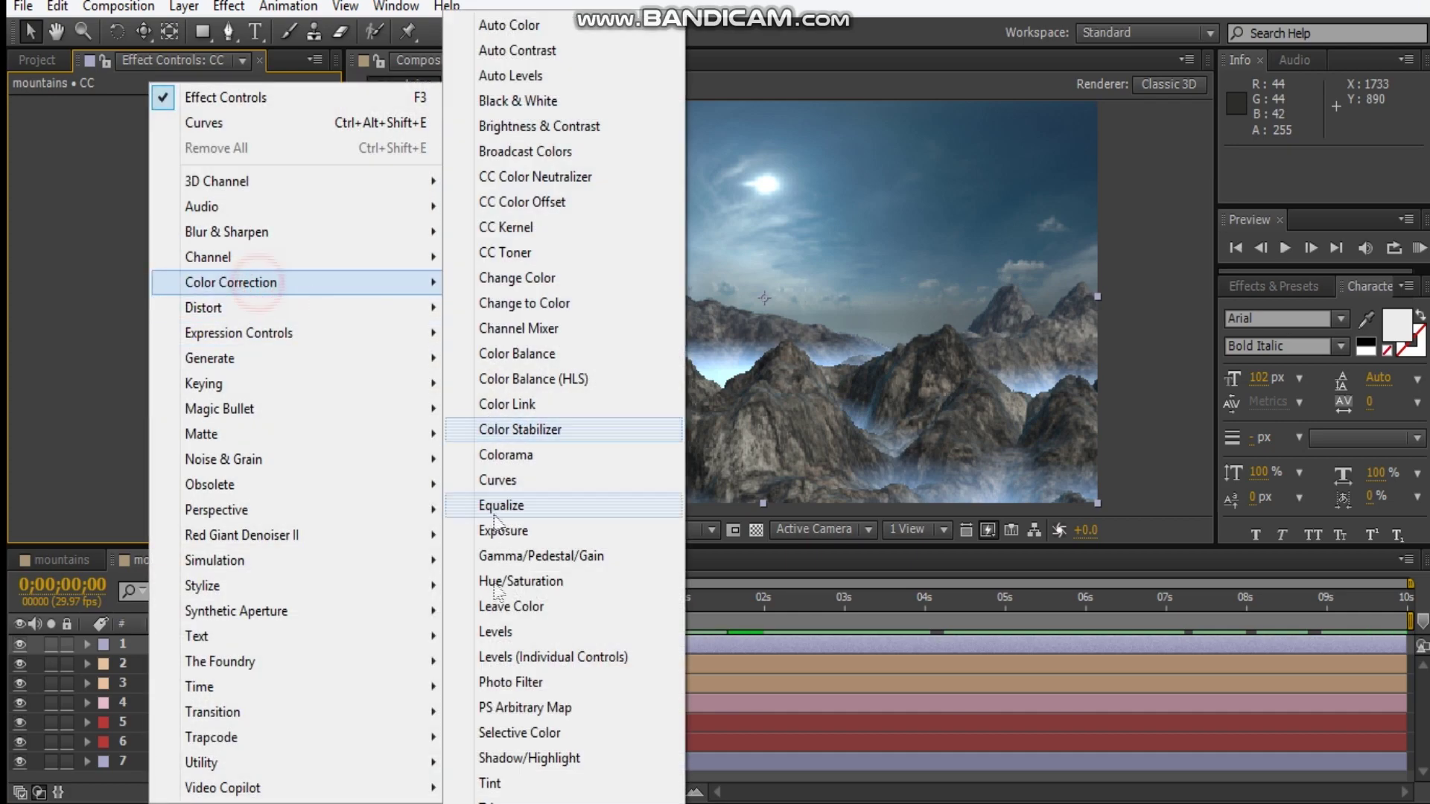
left_click(500, 783)
right_click(128, 399)
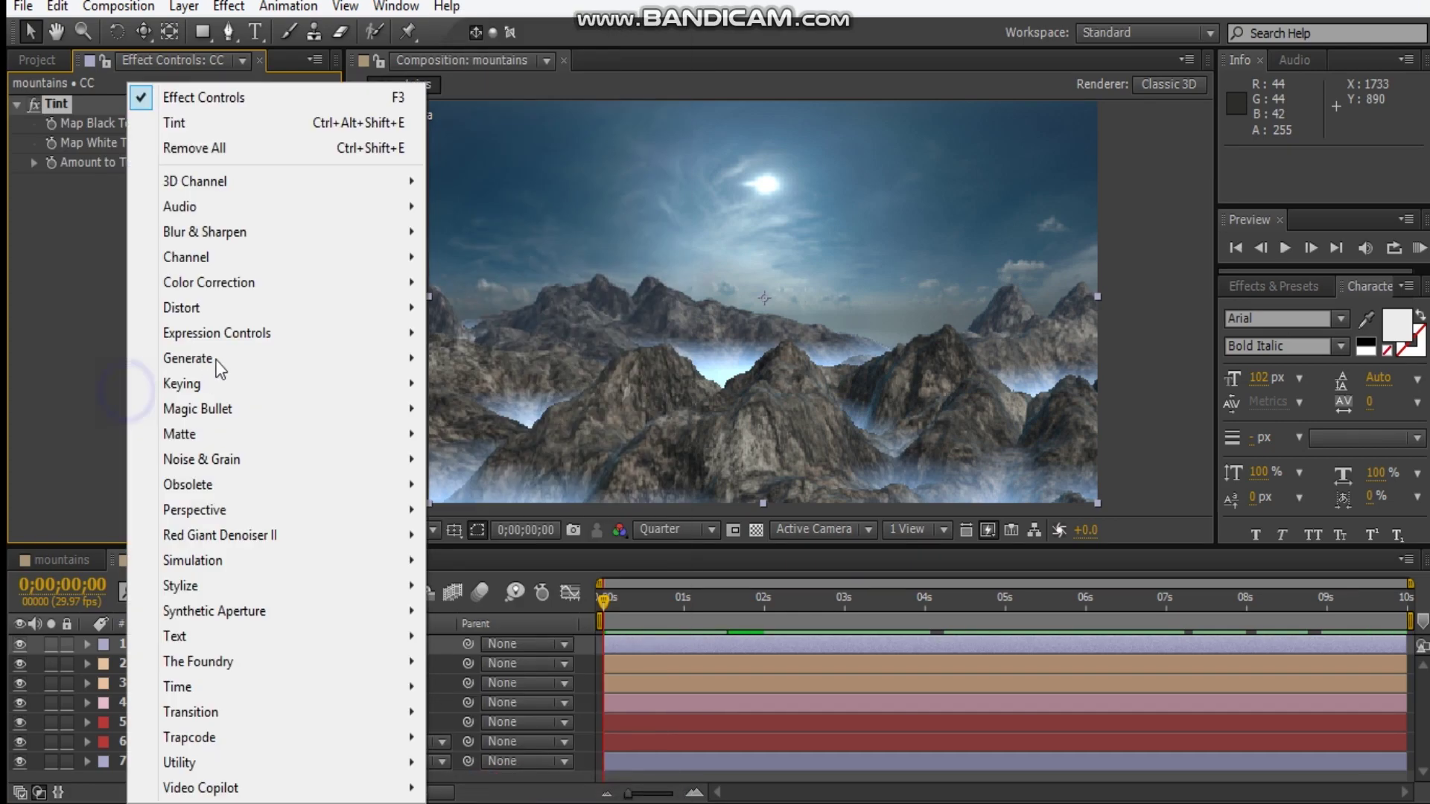
mouse_move(268, 282)
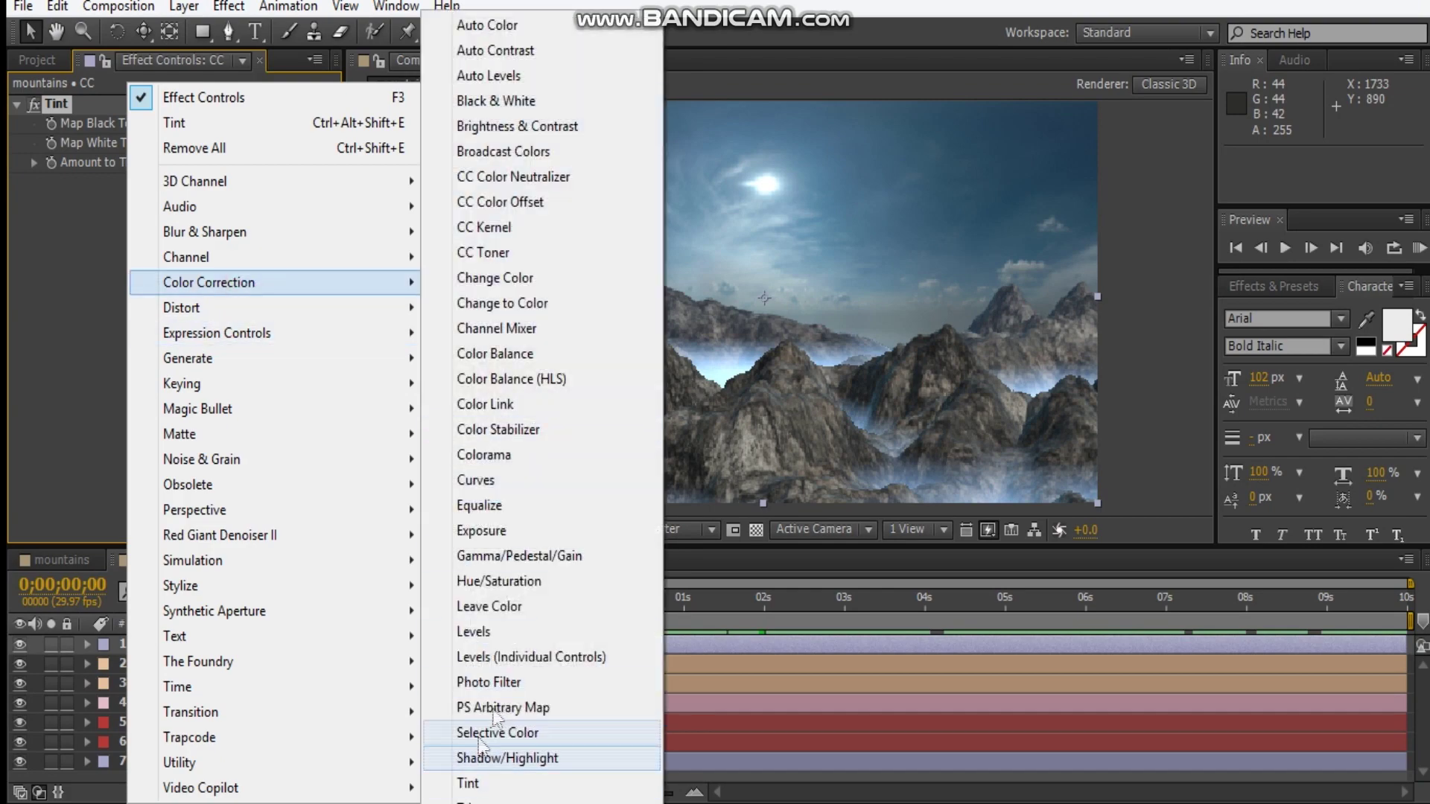
left_click(497, 480)
Step: Duplicate the CC layer's Curves effect and collapse both Curves effects
key("ctrl+d")
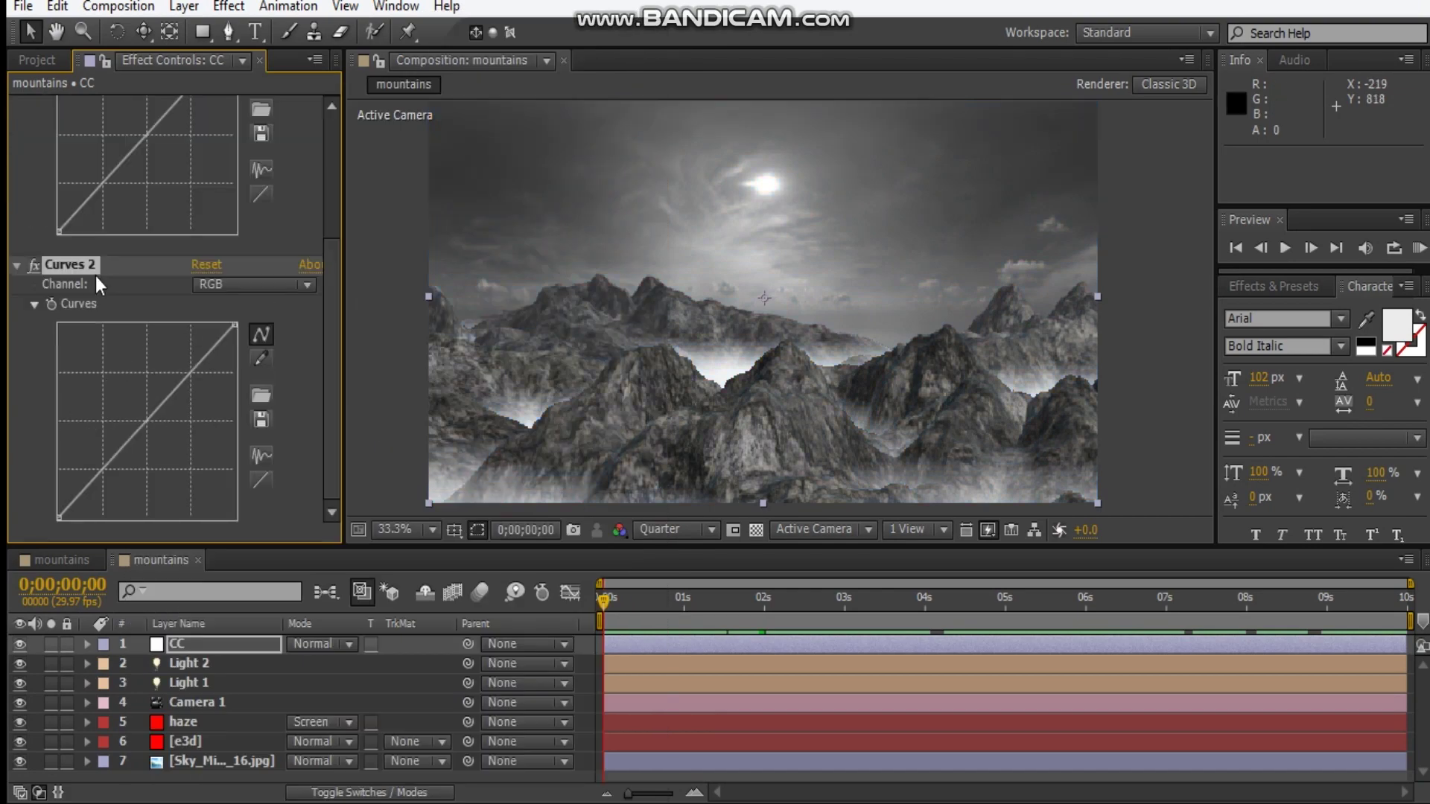
left_click(16, 265)
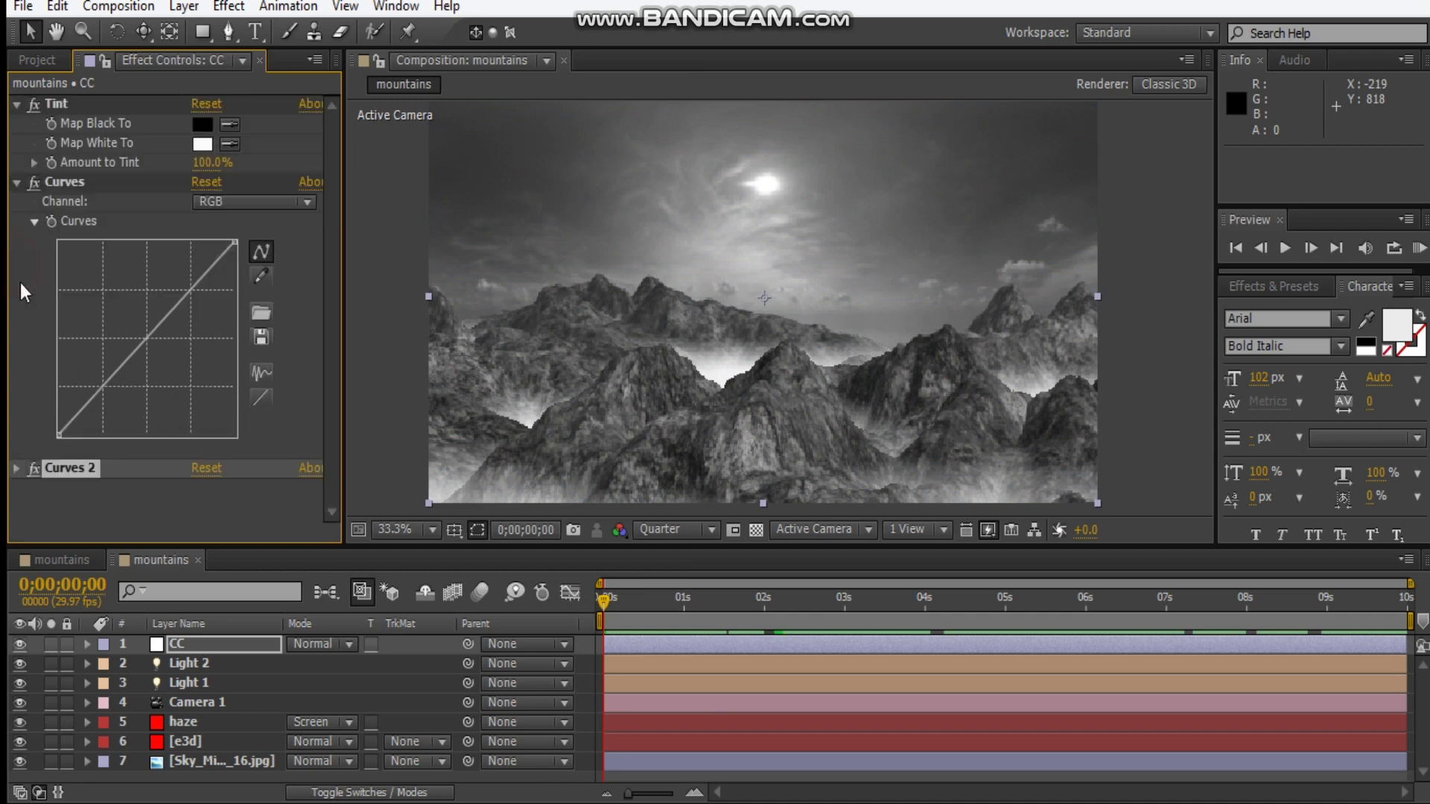
left_click(17, 181)
Step: Add a Glow effect to the CC layer, place it between the two Curves effects and collapse it
right_click(92, 313)
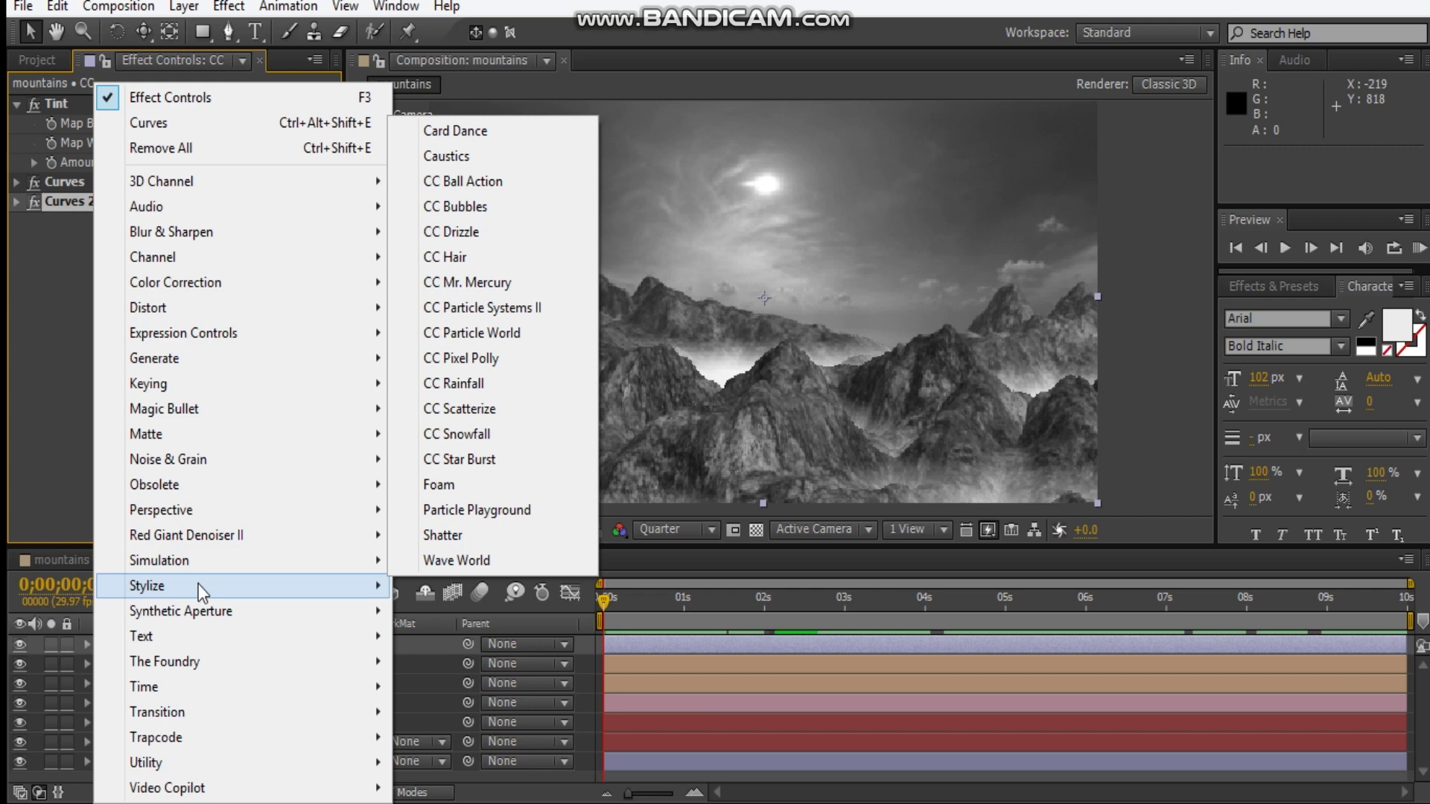
left_click(198, 584)
left_click(465, 383)
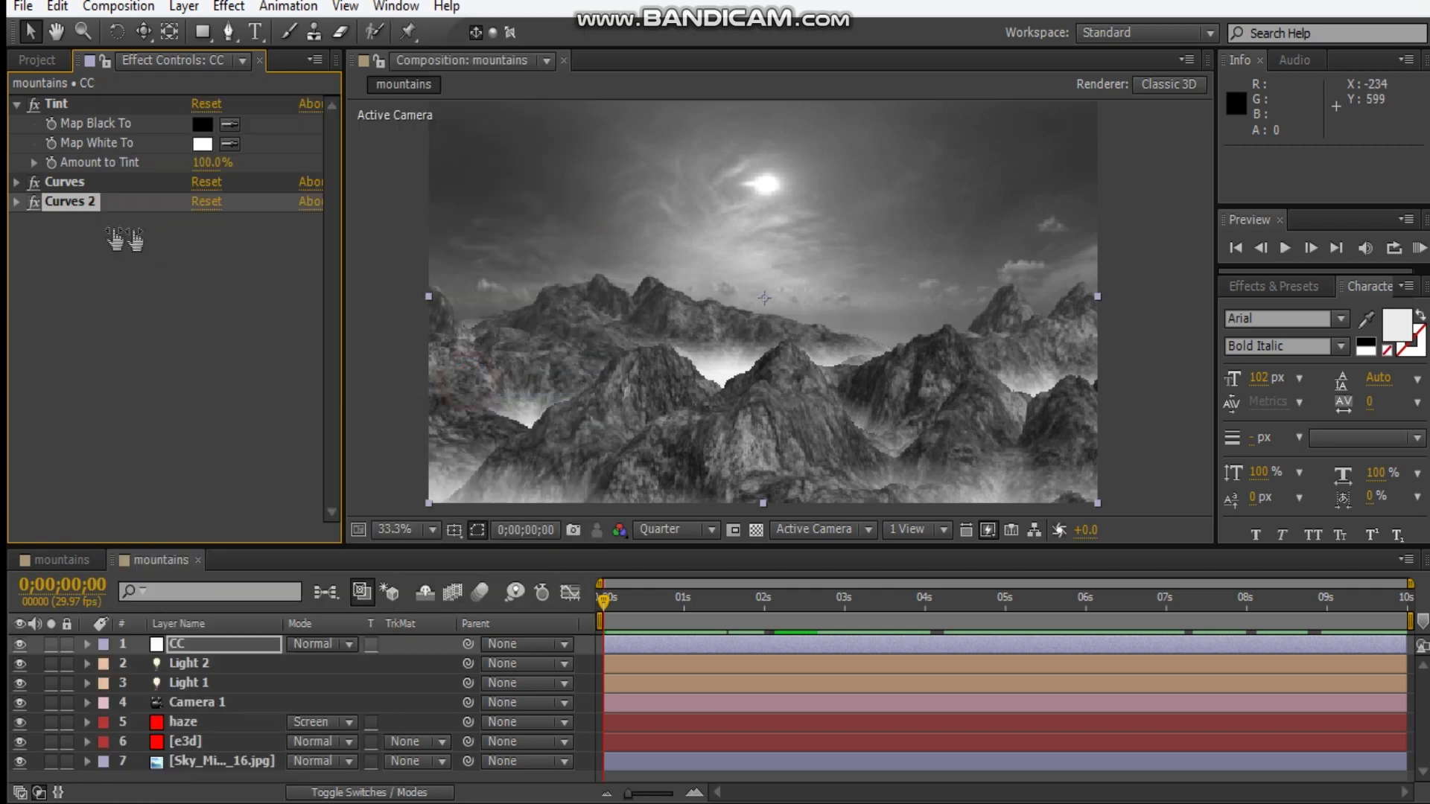
left_click_drag(65, 211, 97, 191)
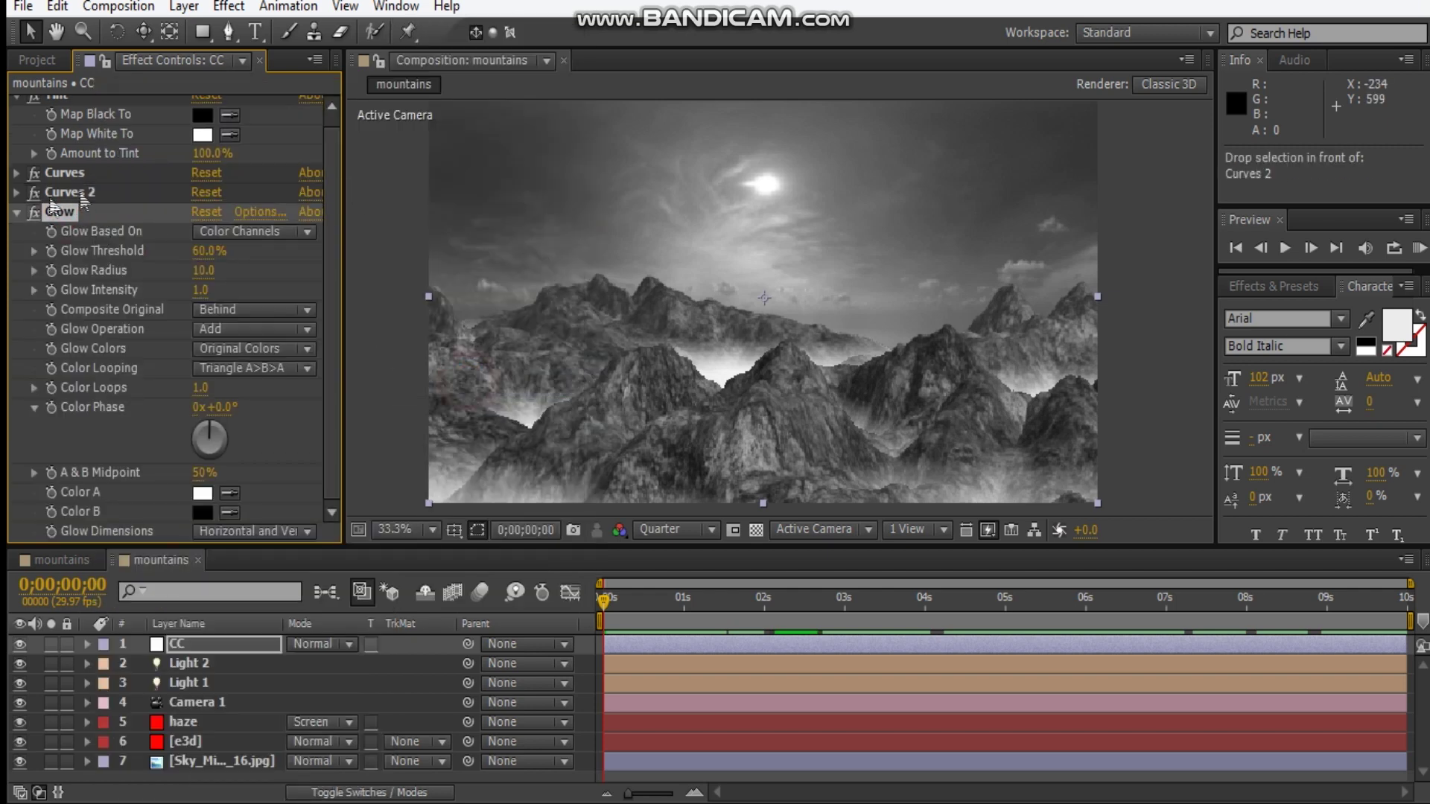
left_click(16, 192)
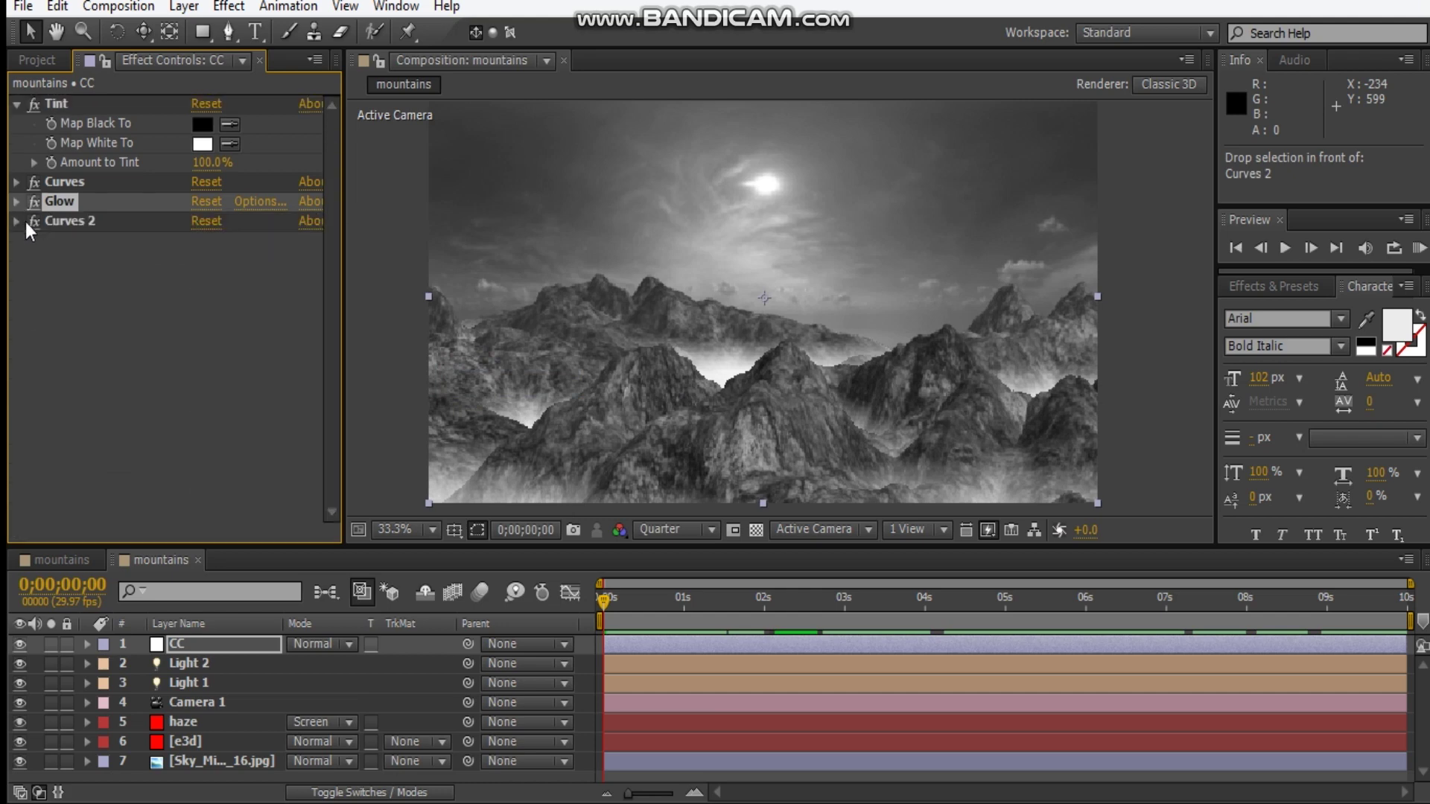
left_click(142, 253)
Step: Set the CC layer's Amount to Tint to 20% and disable its Glow and Curves 2 effects
left_click(203, 163)
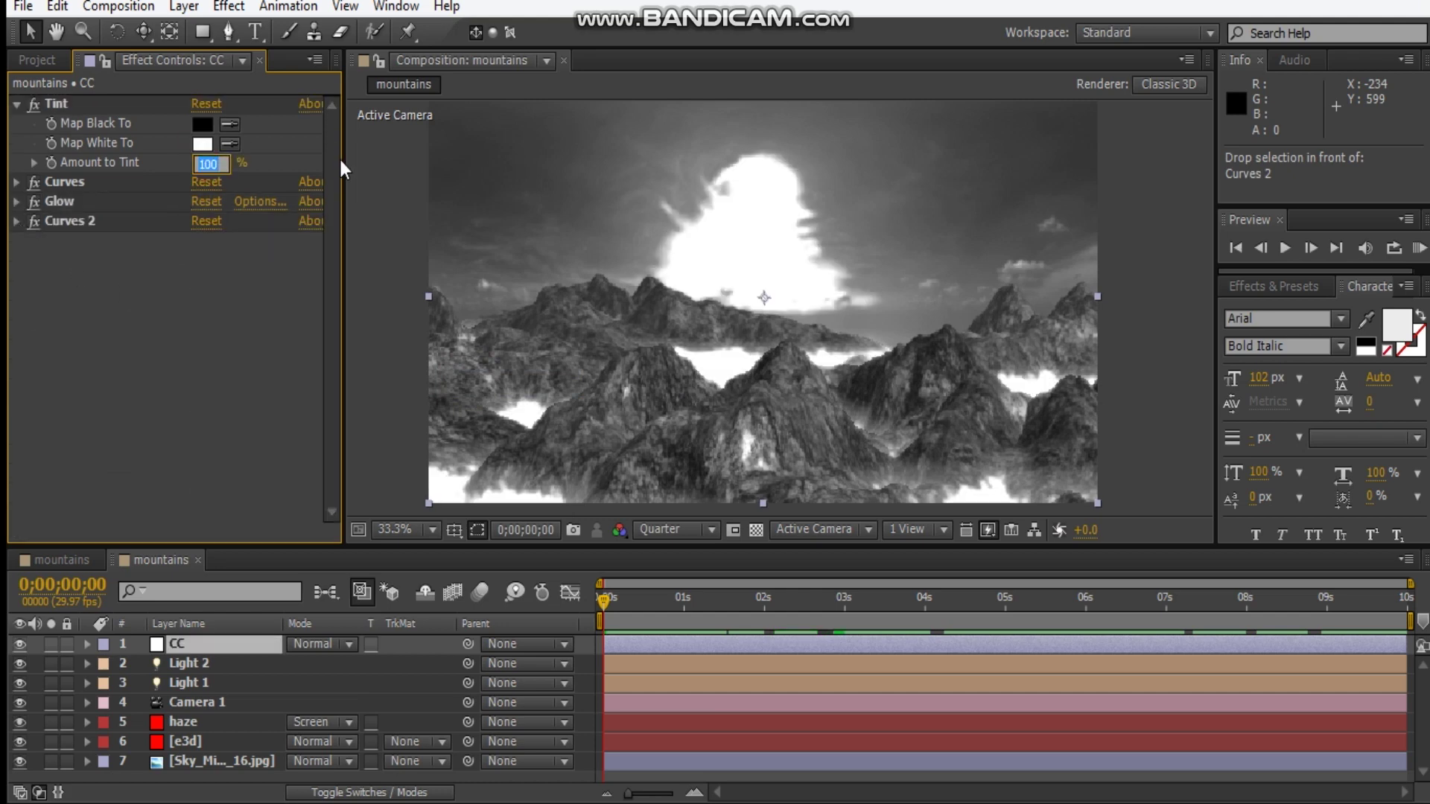
type("20")
key("Return")
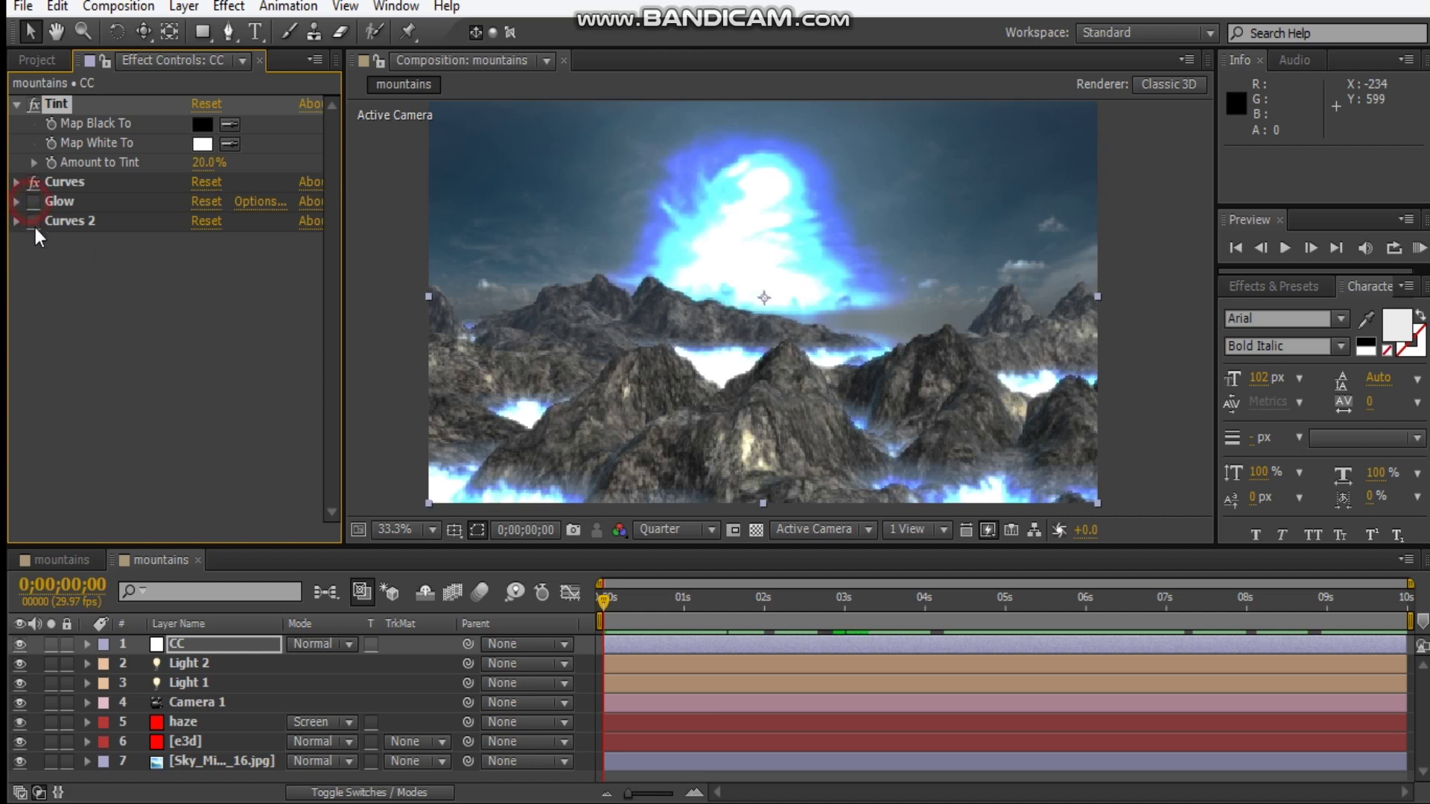
Step: Shape the first Curves effect's RGB curve with a lowered white point, darker shadows, and control points in the midtones and highlights
left_click(16, 182)
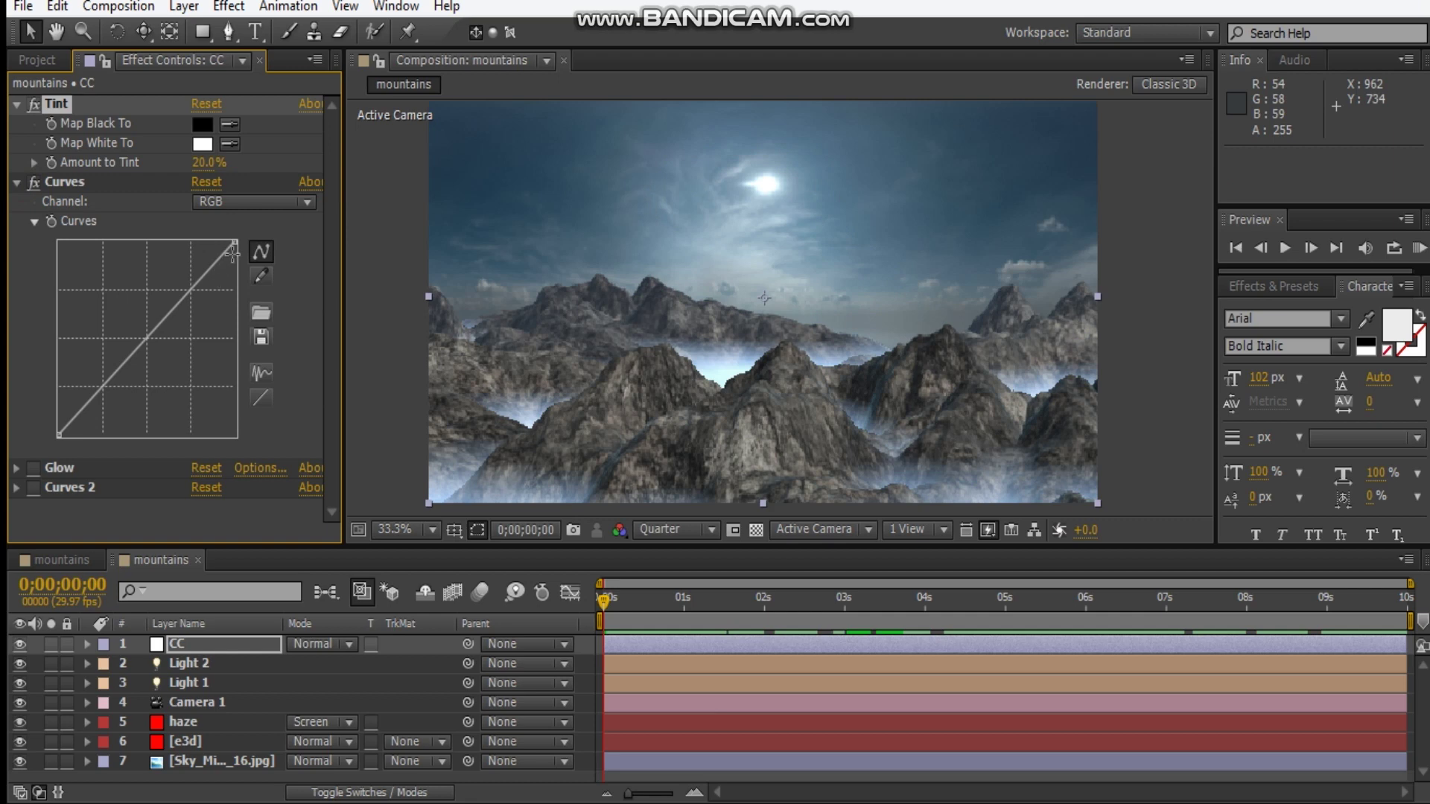
left_click_drag(235, 248, 235, 258)
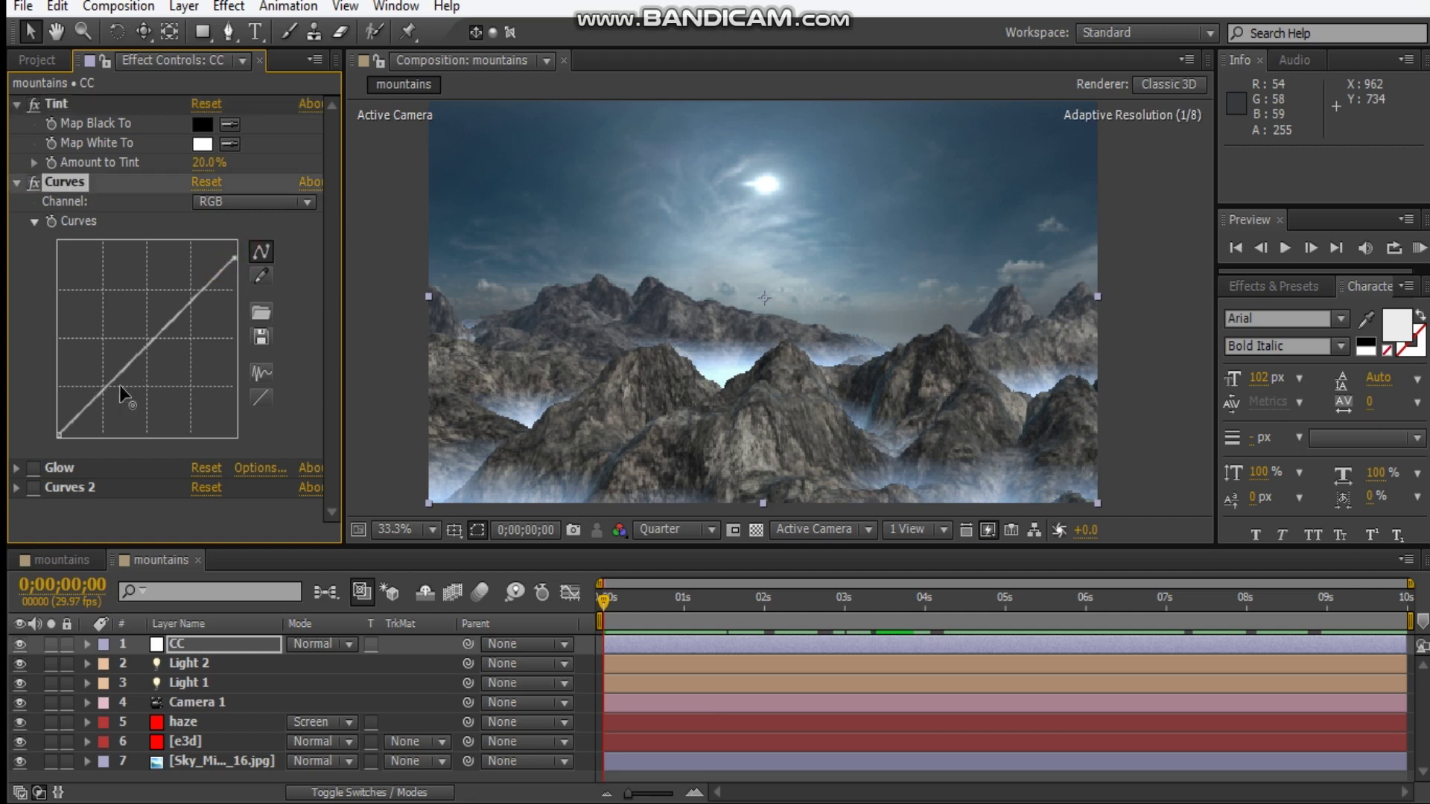
left_click_drag(119, 381, 182, 312)
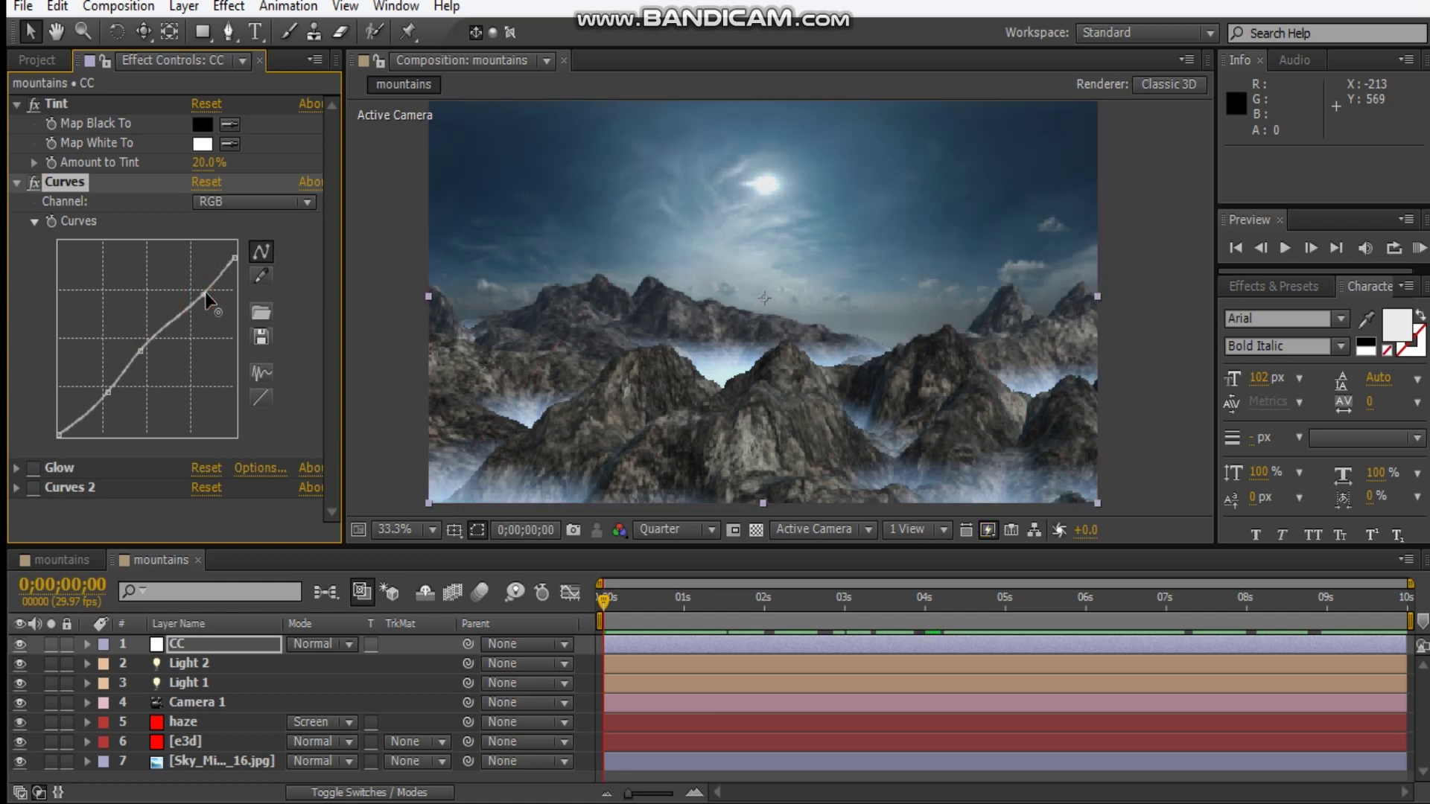
left_click(204, 292)
left_click_drag(104, 400, 97, 405)
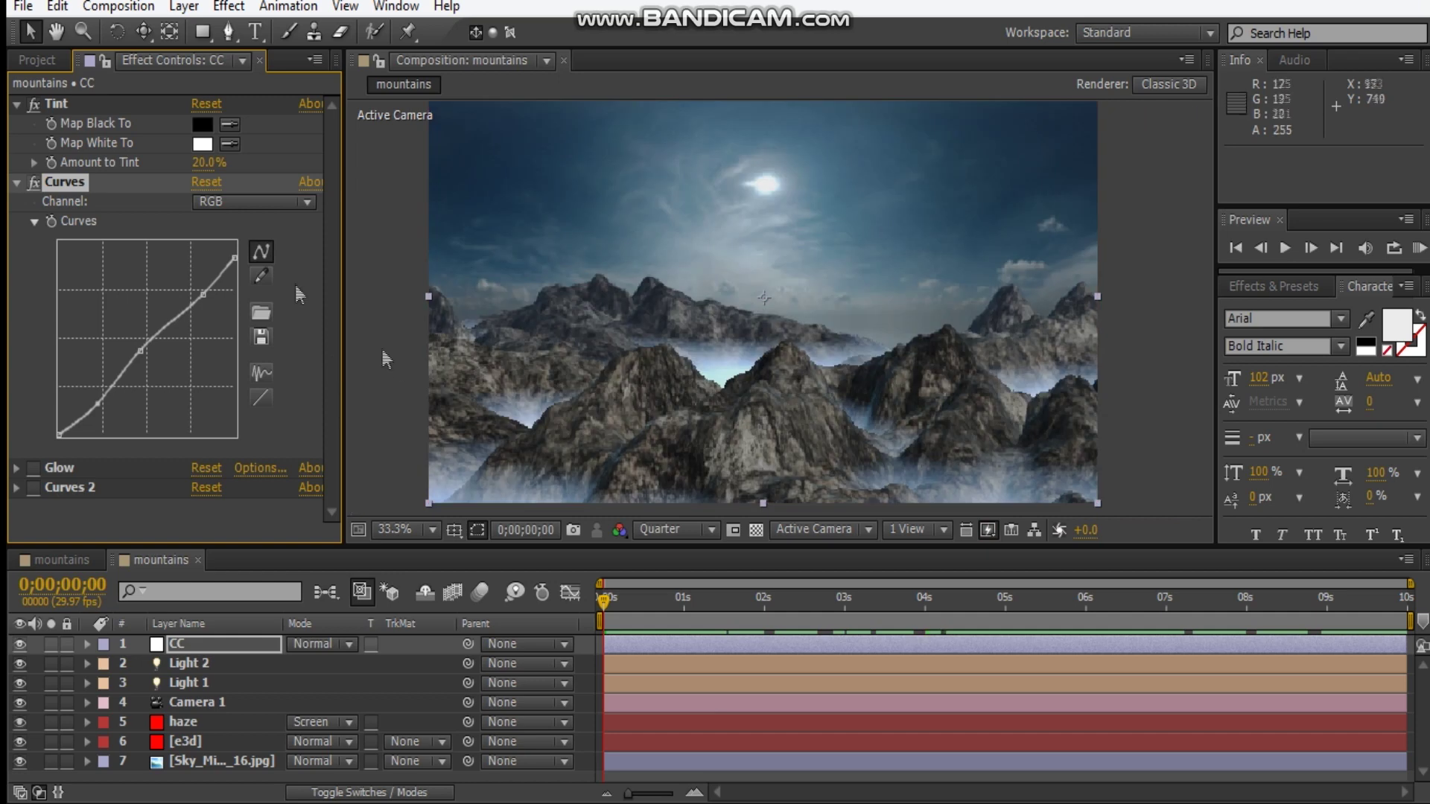
Step: Lower the midtones of the Red channel in the CC layer's first Curves effect
left_click(223, 203)
left_click(242, 253)
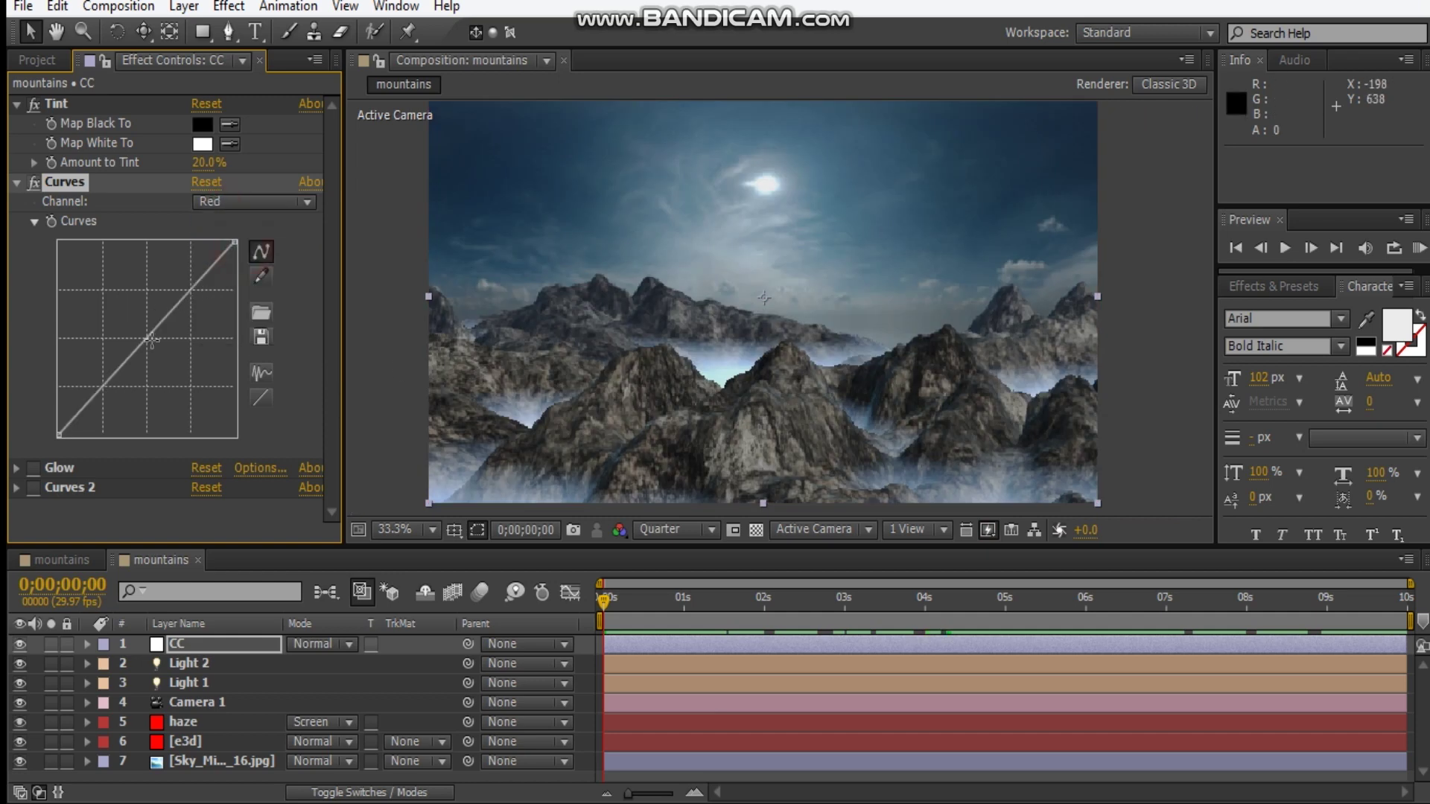
left_click_drag(148, 342, 152, 348)
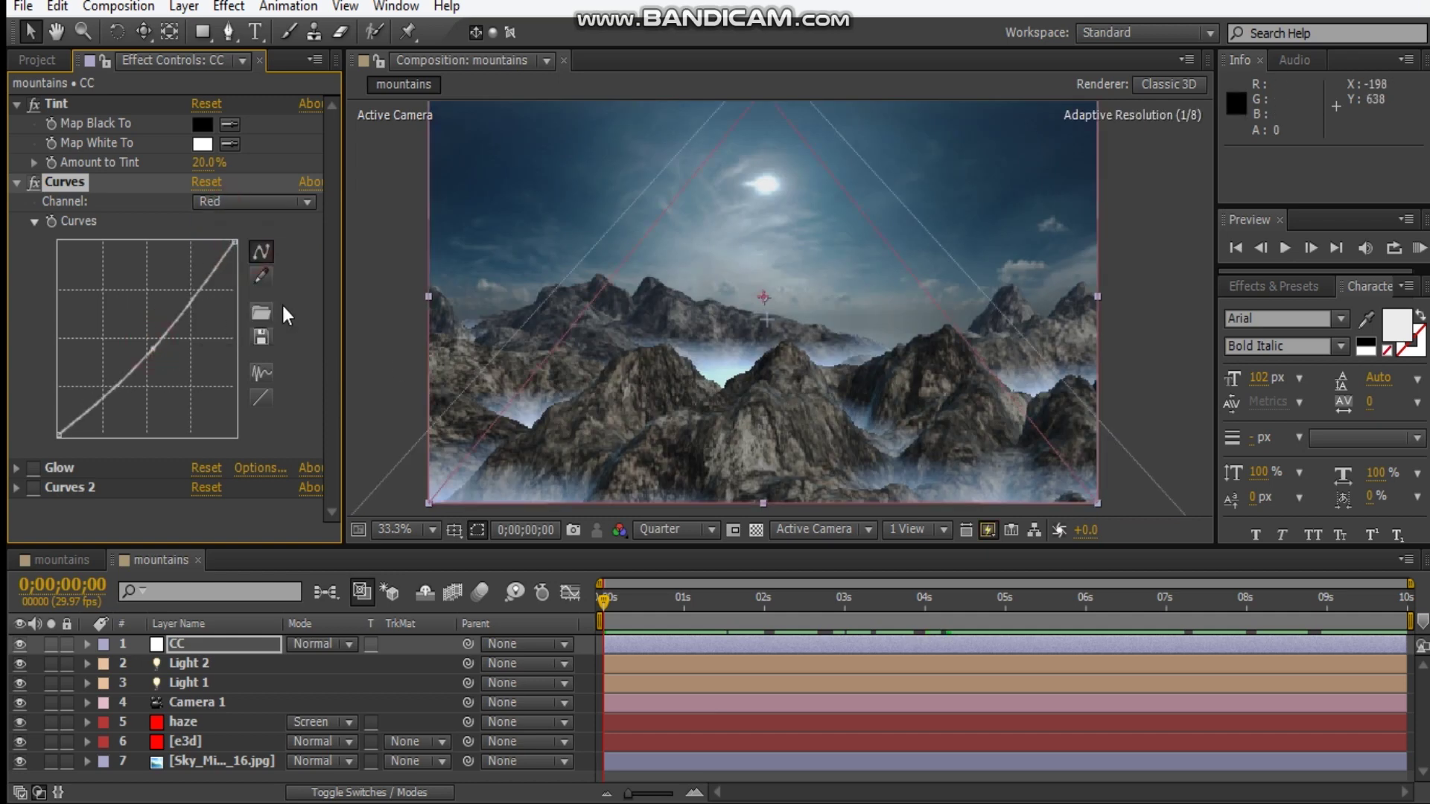
Step: Raise the midtones of the Blue channel slightly in the CC layer's first Curves effect
left_click(246, 201)
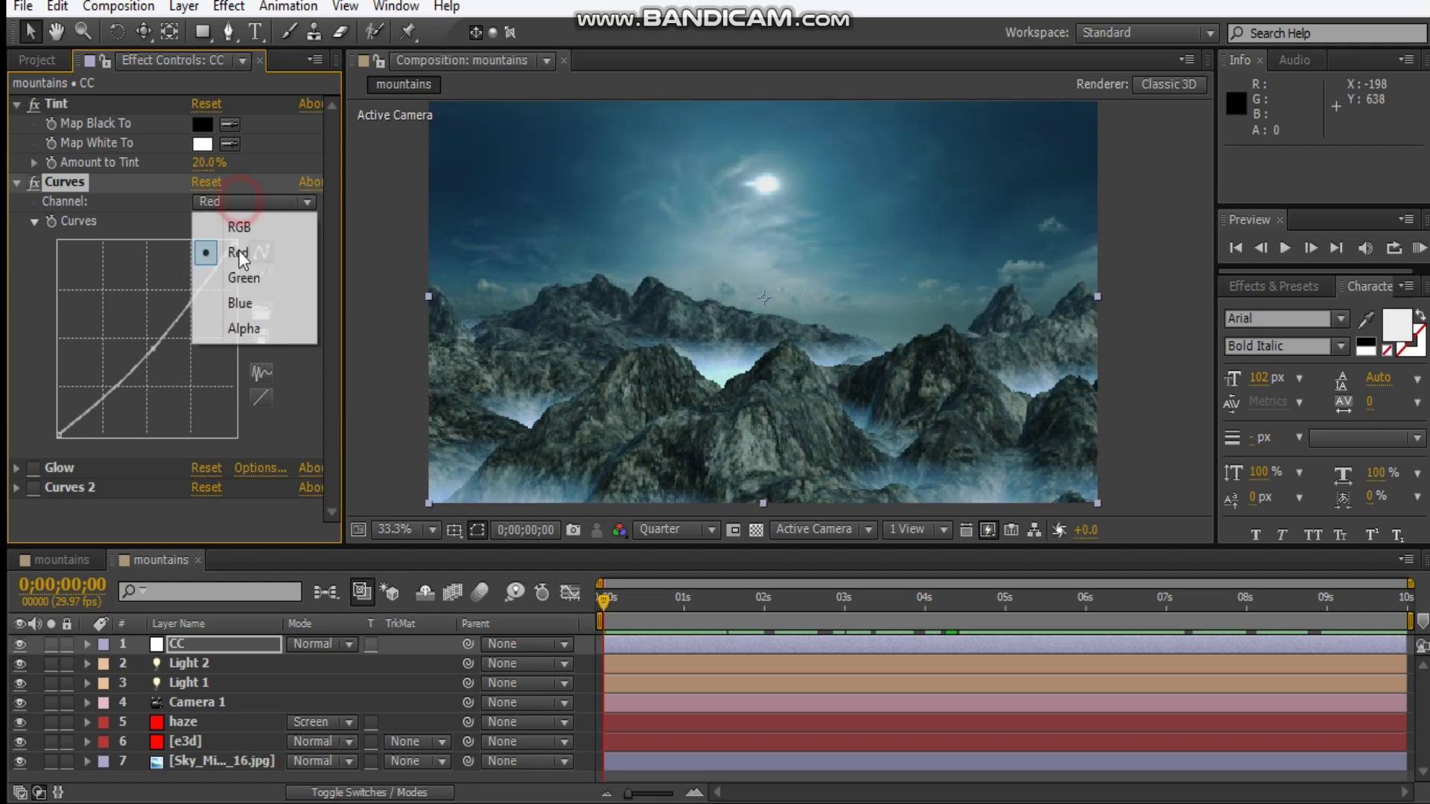
left_click(253, 302)
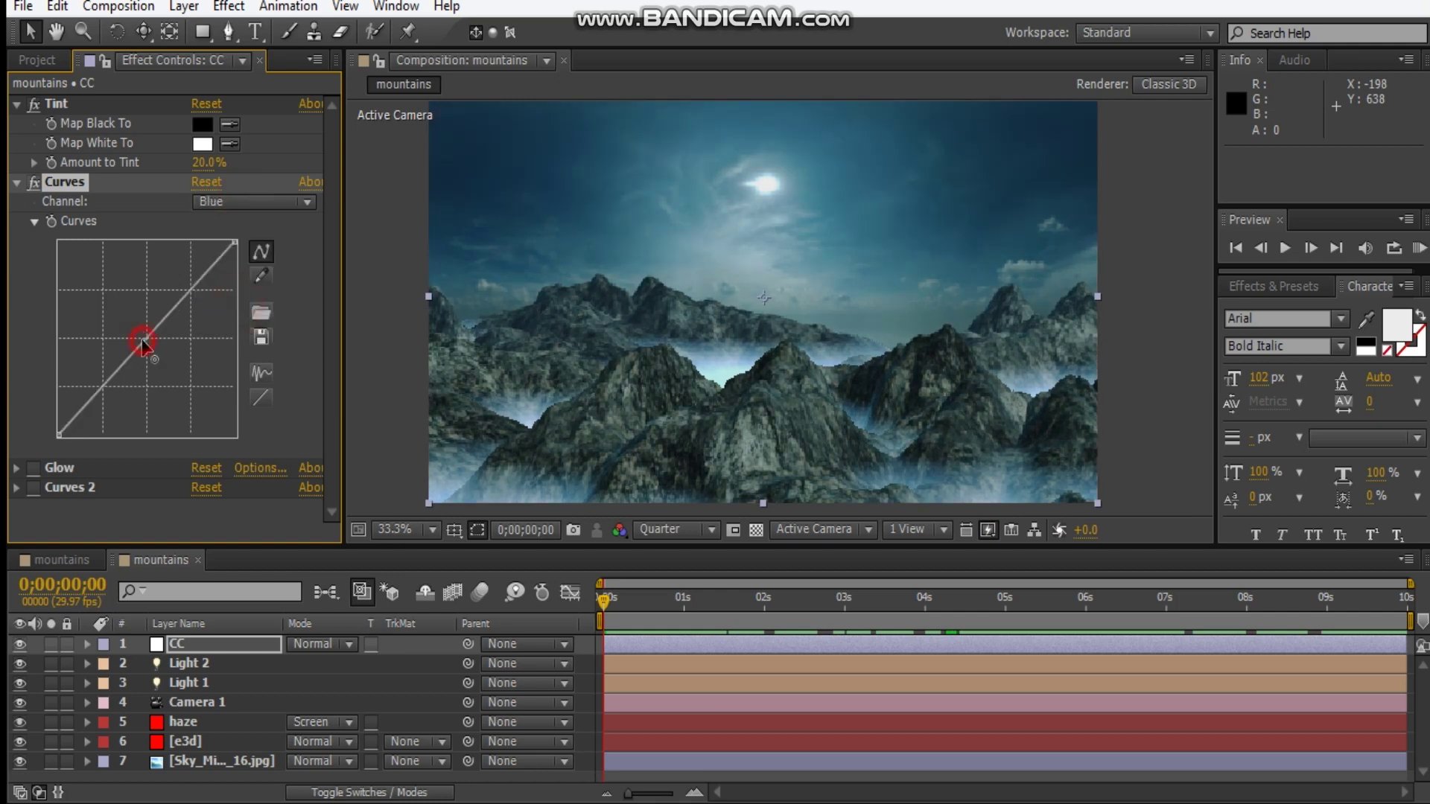
left_click(141, 338)
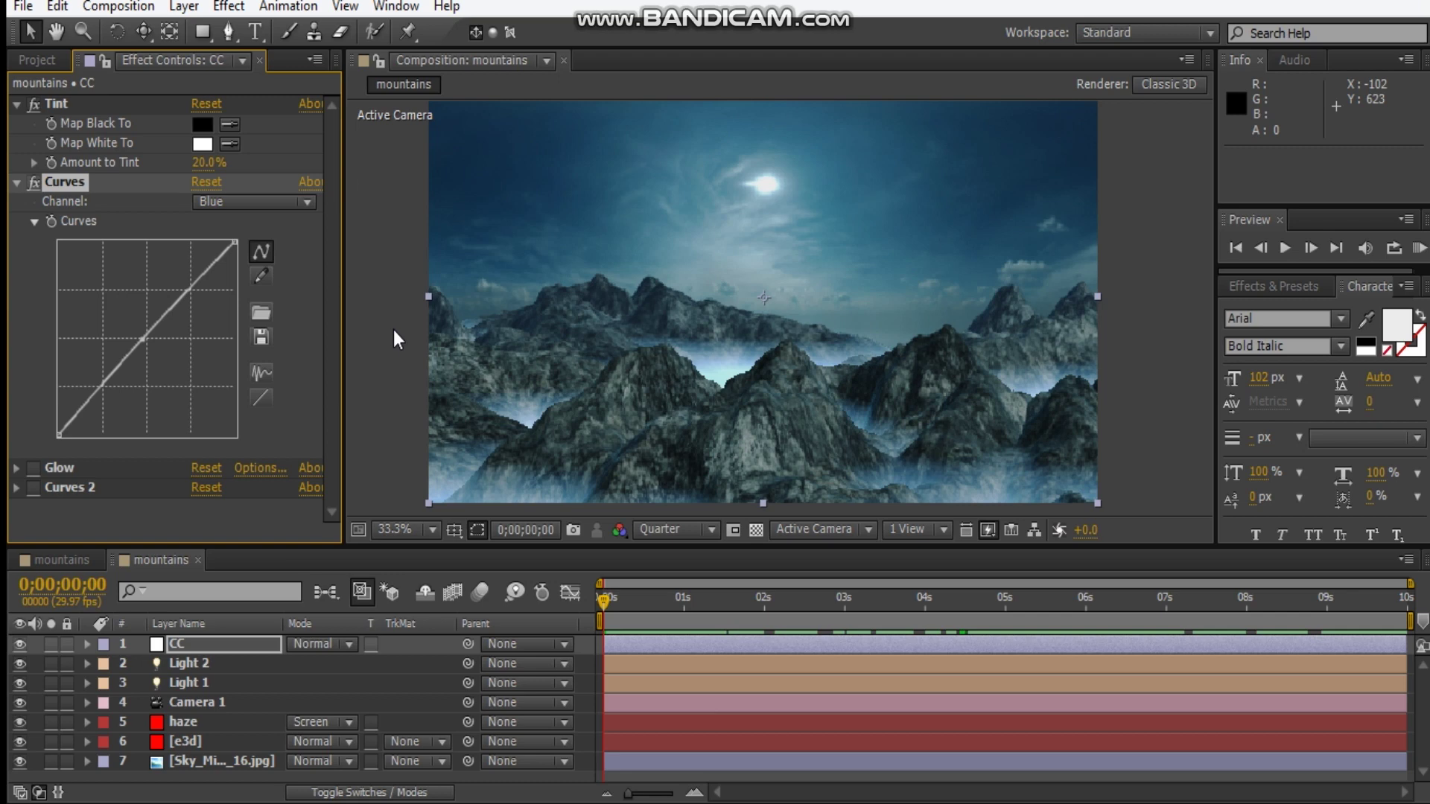
Step: Move the Red channel's midtone point back closer to the diagonal and collapse the first Curves effect
left_click(225, 208)
left_click(255, 250)
left_click_drag(154, 344, 150, 343)
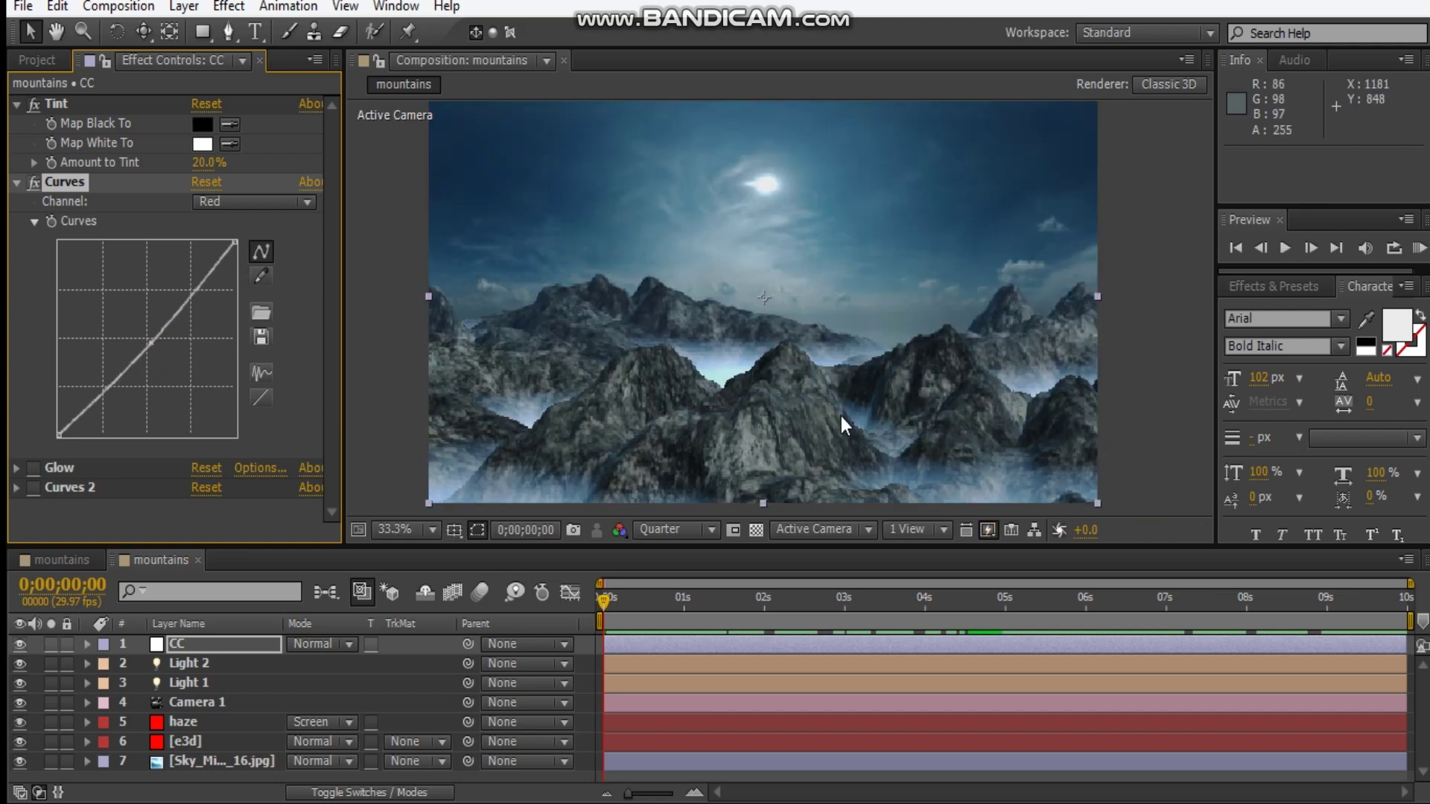
left_click(15, 182)
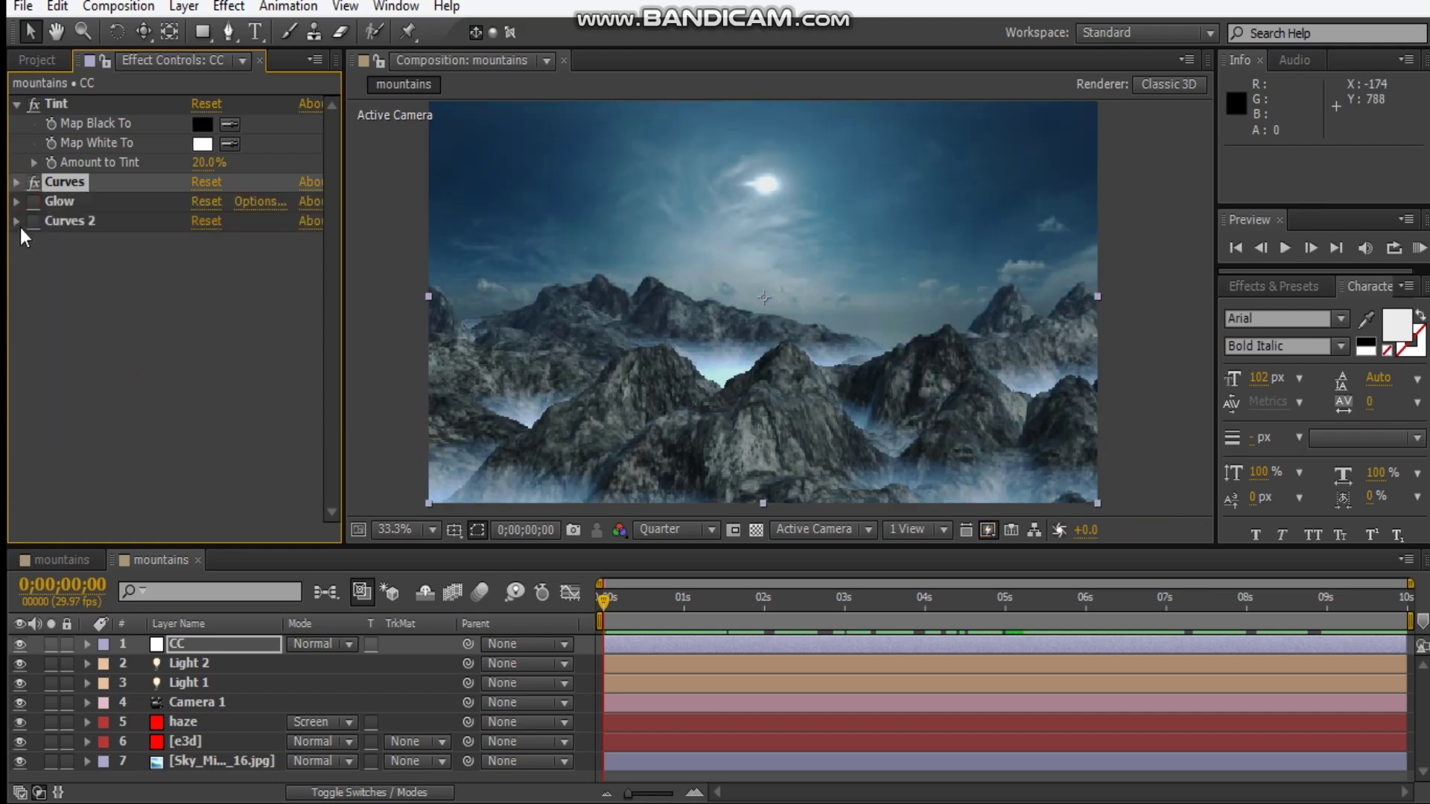
Step: Enable the CC layer's Glow effect with a glow radius of 92 and an intensity of 0.2, and collapse it
left_click(16, 201)
left_click_drag(199, 283, 201, 281)
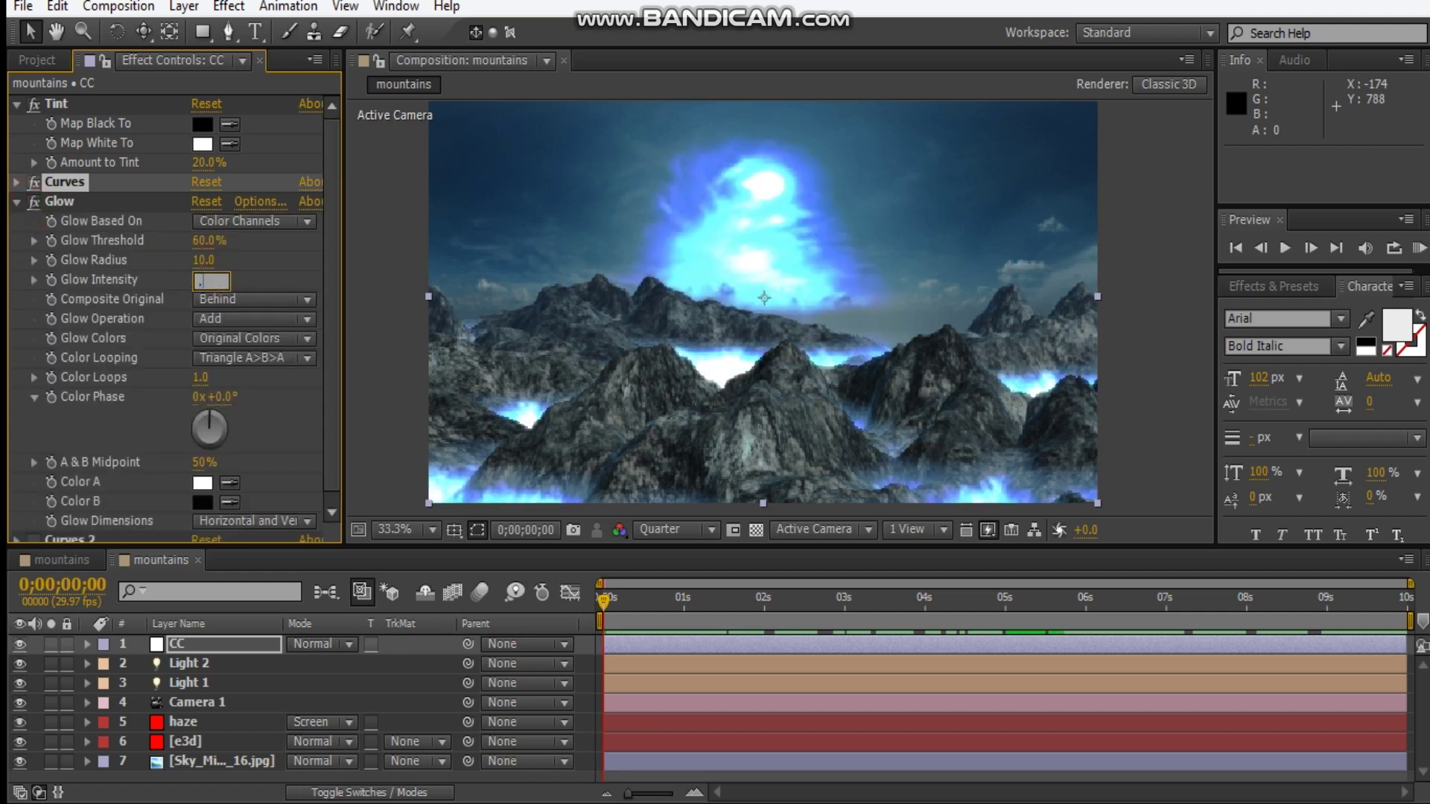
type(".2")
key("Return")
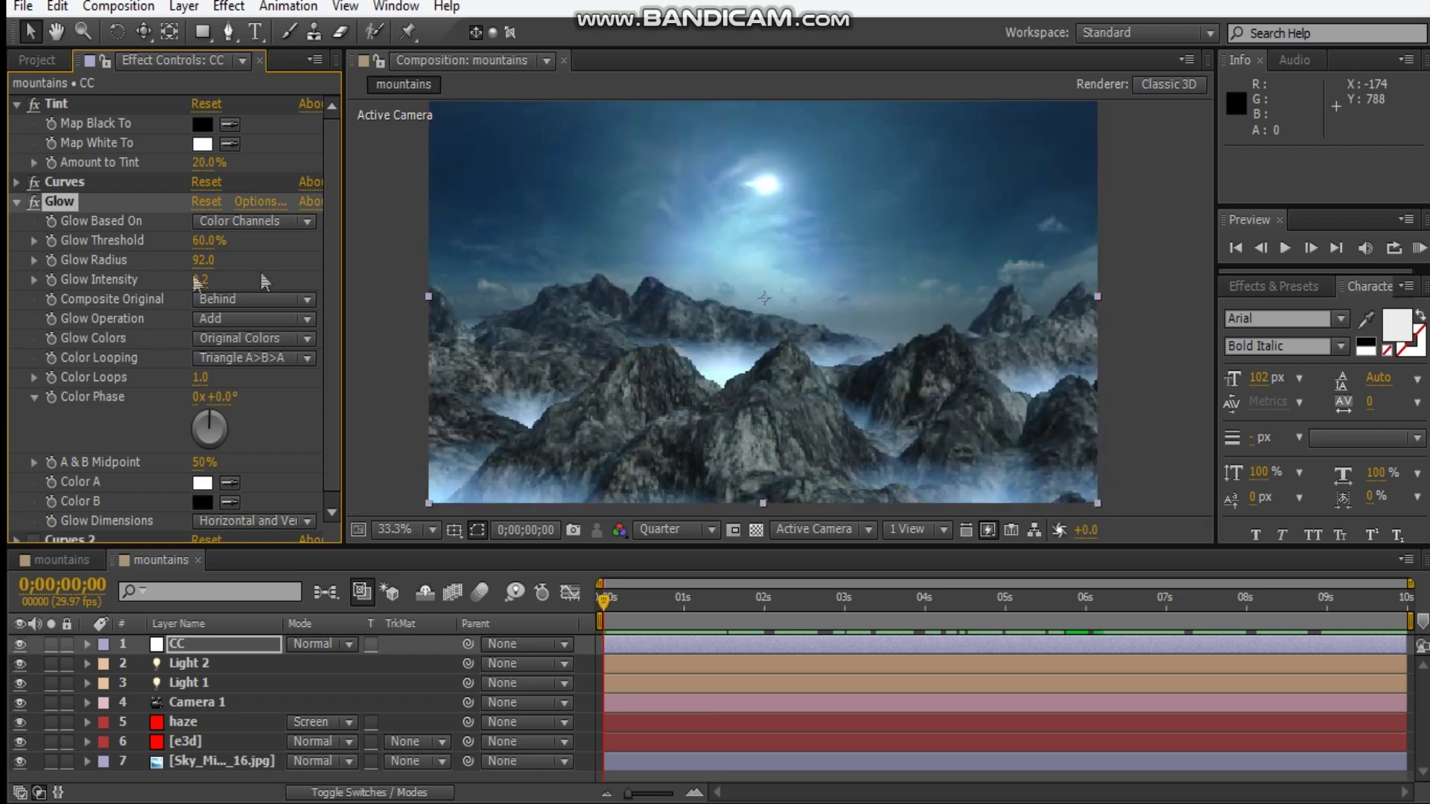
left_click(16, 201)
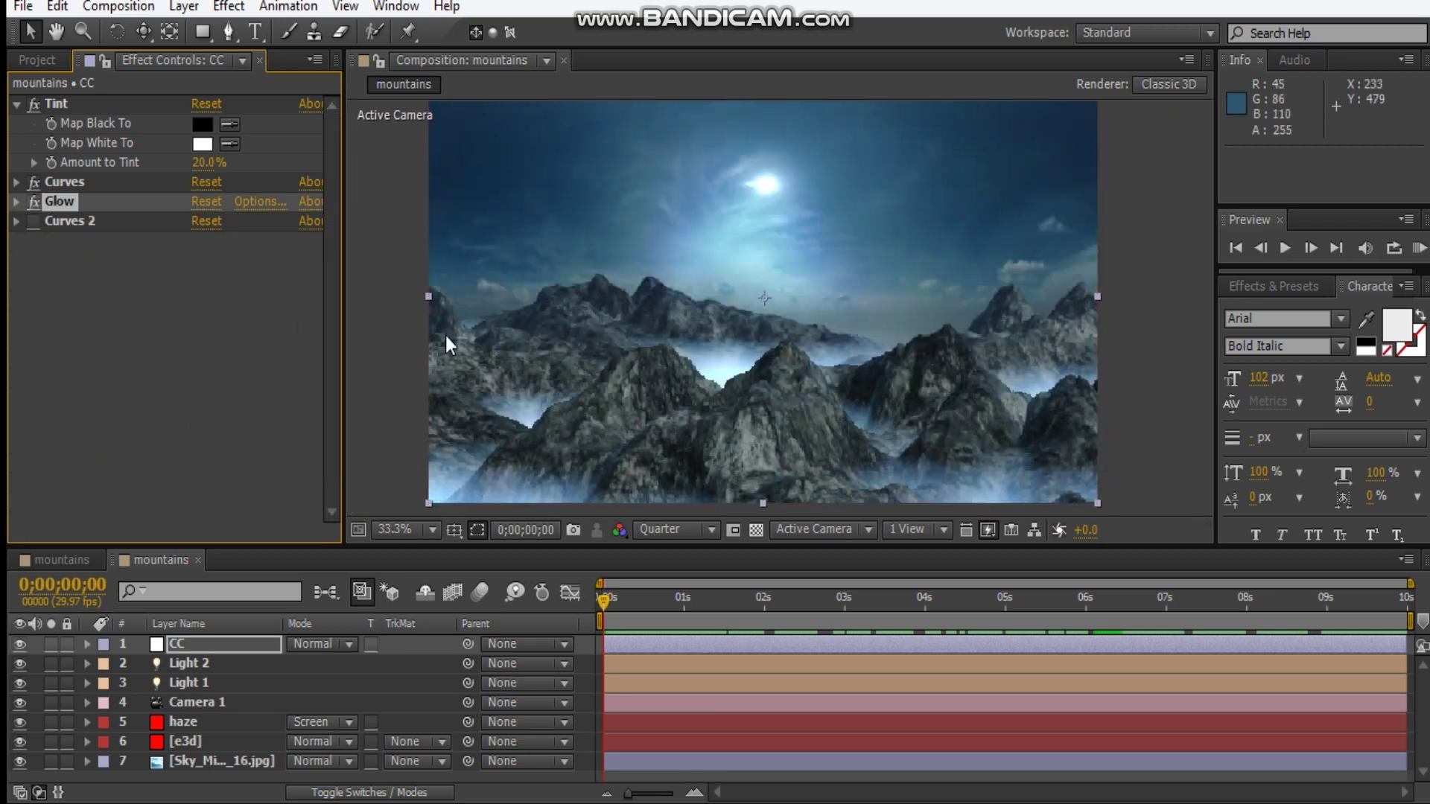
Step: Enable the CC layer's Curves 2 effect and shape its RGB curve into a gentle S with lowered shadows and raised highlights
left_click(17, 222)
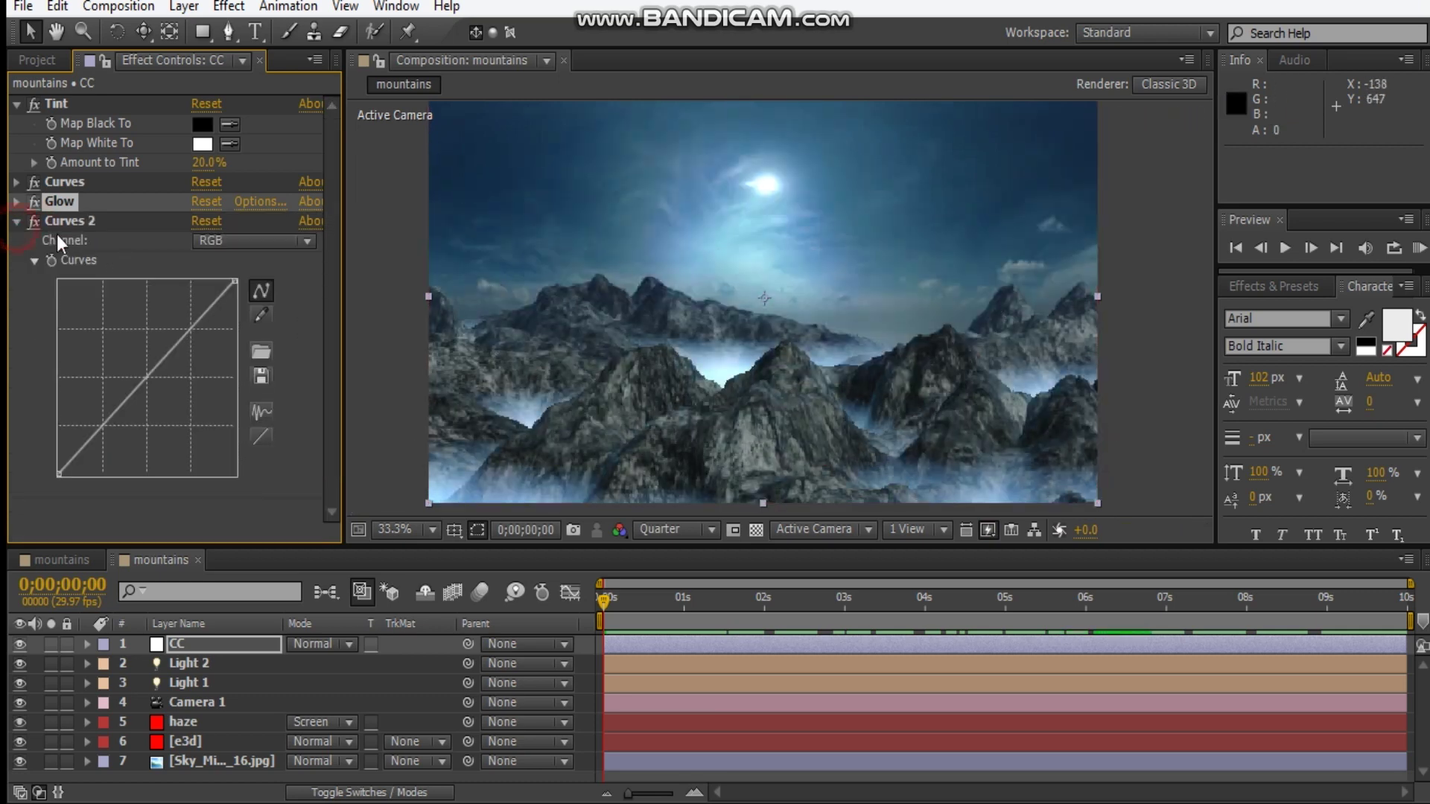
left_click_drag(115, 434, 116, 432)
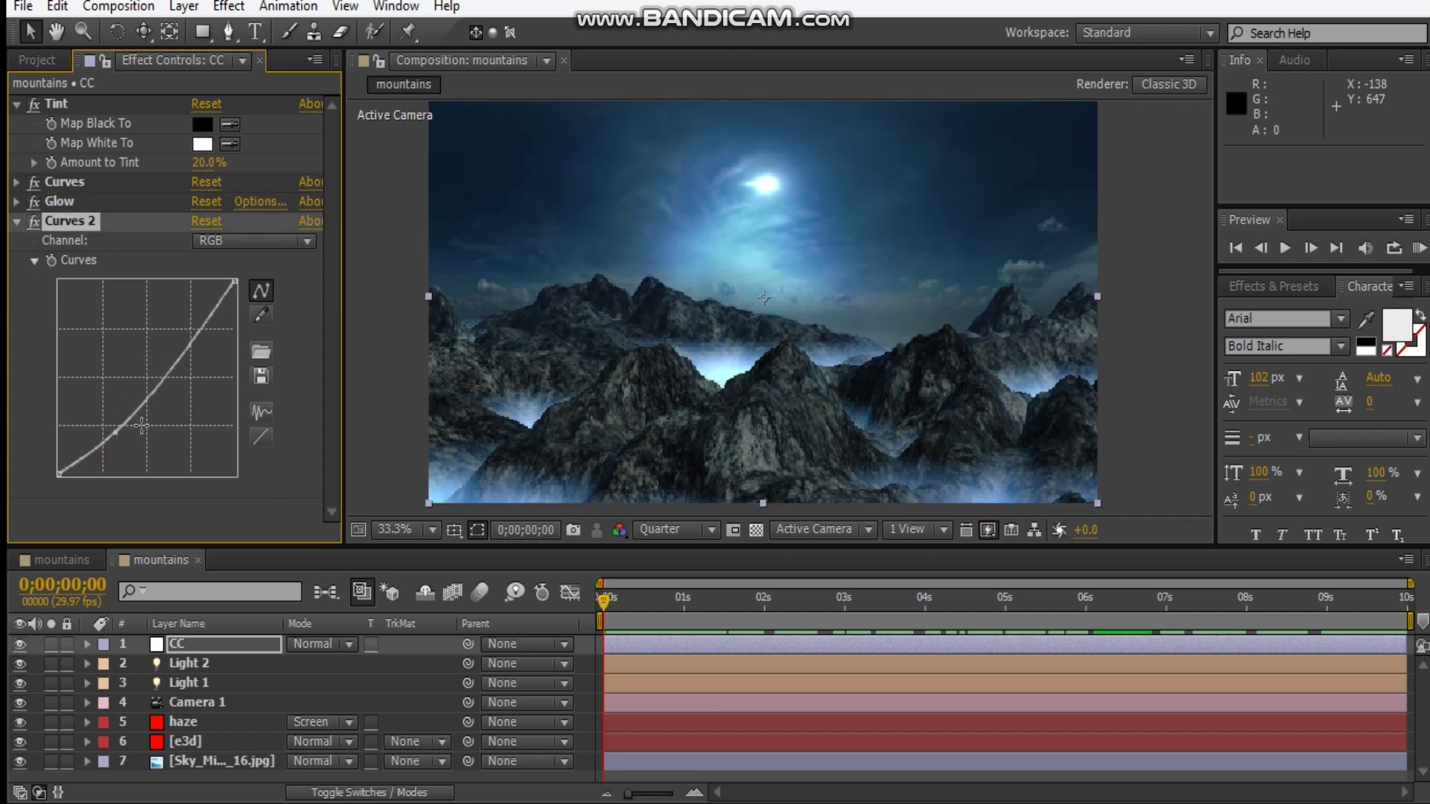
left_click_drag(178, 355, 183, 338)
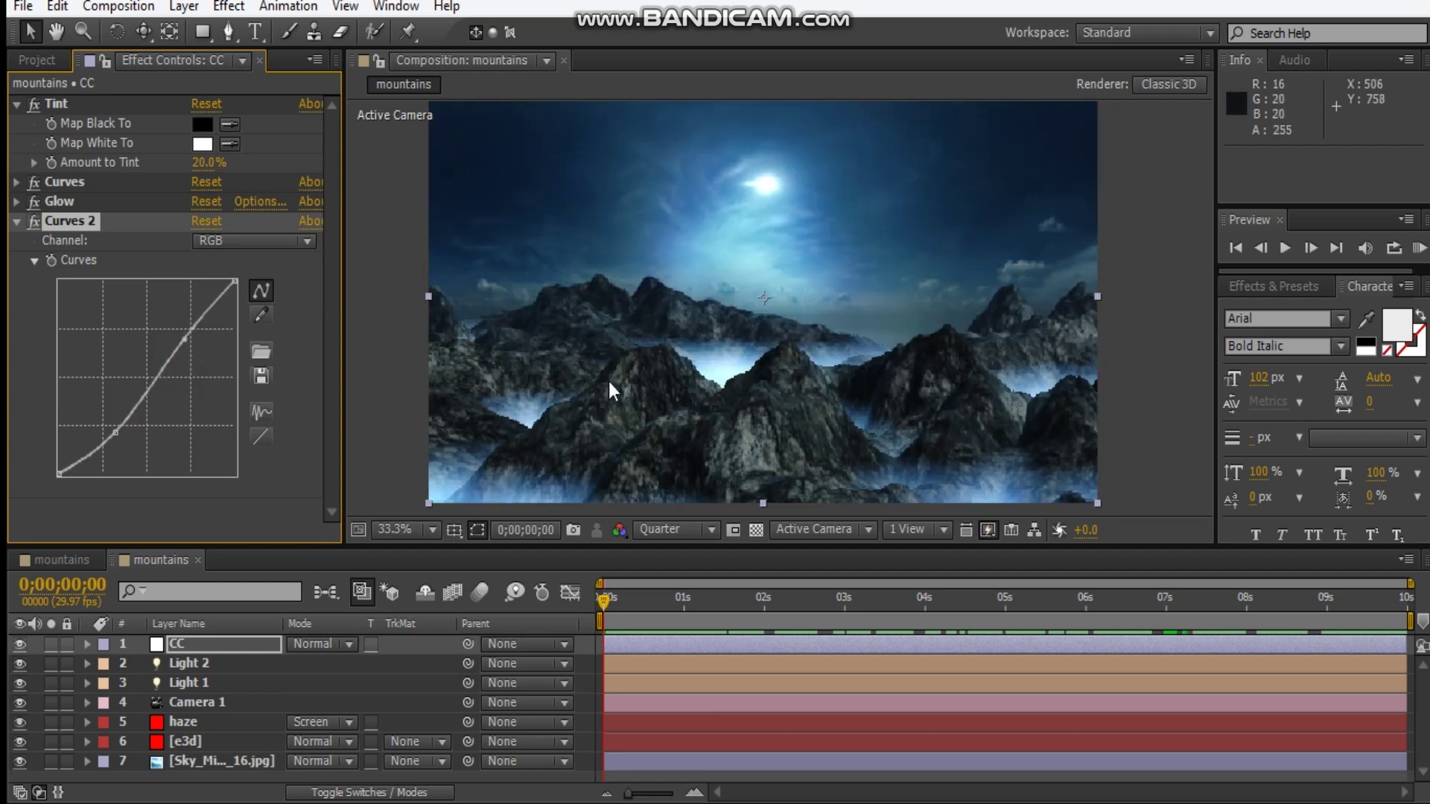
left_click(109, 432)
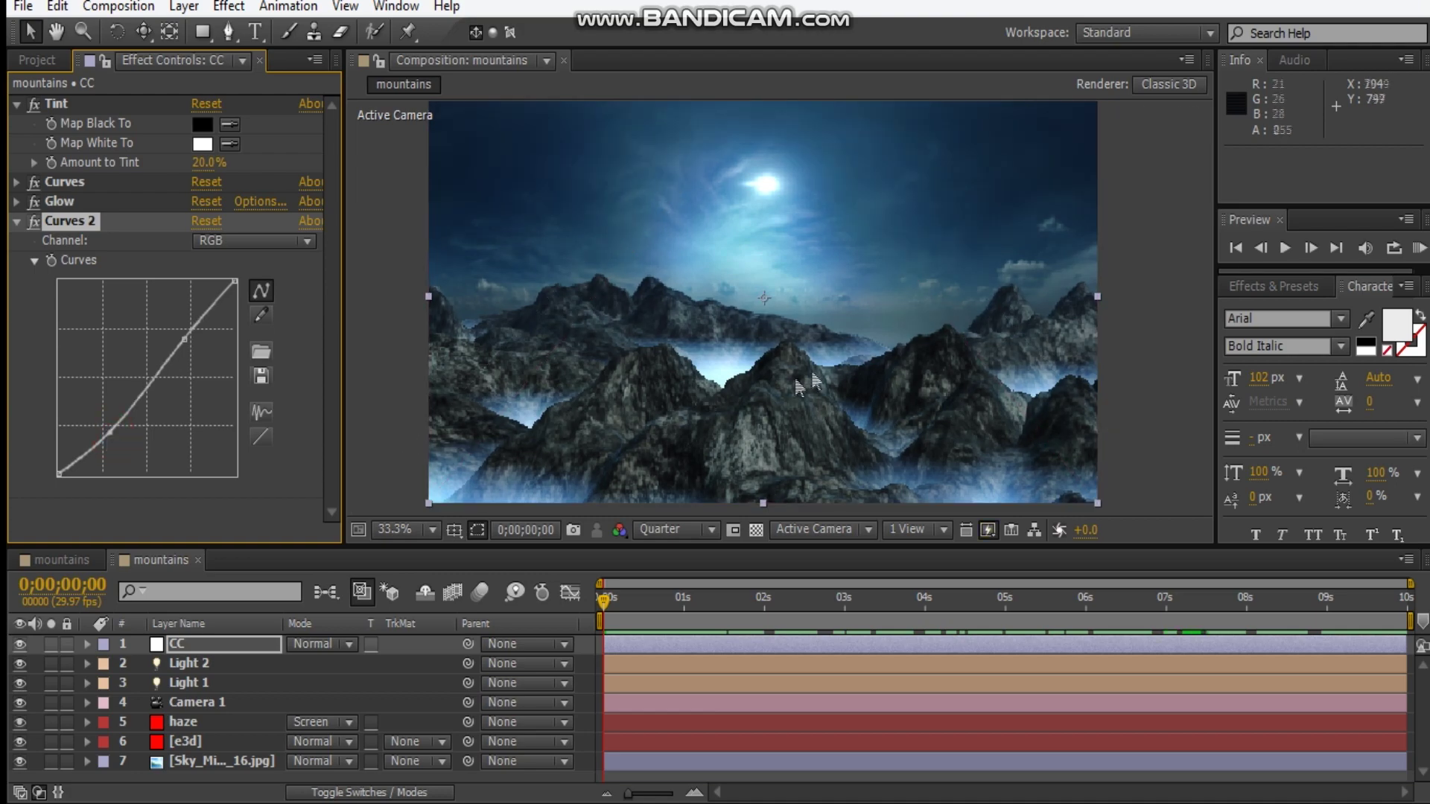
left_click_drag(821, 351, 809, 351)
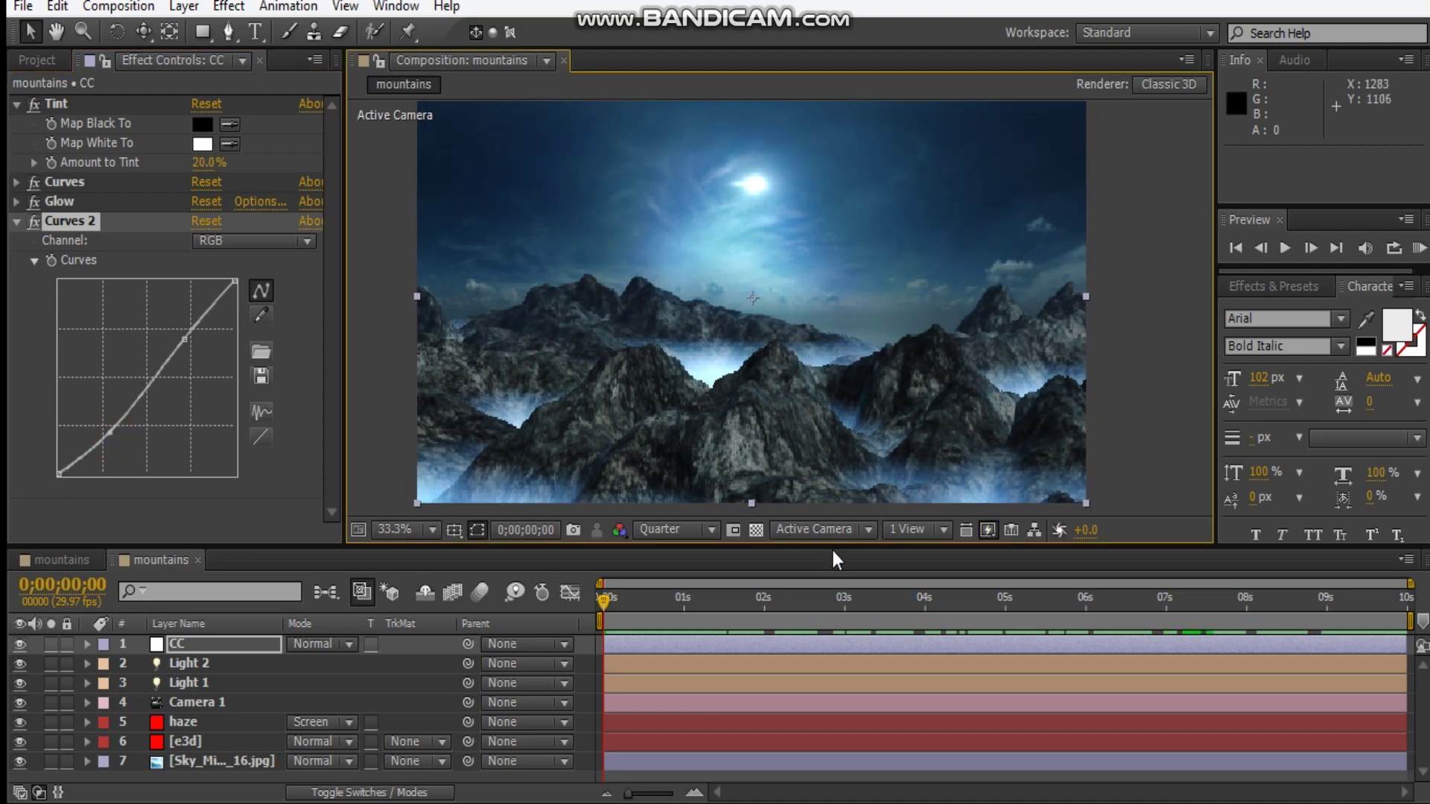
Step: Add a midtone point to the Red channel in the e3d layer's Curves effect and collapse the effect
left_click(177, 742)
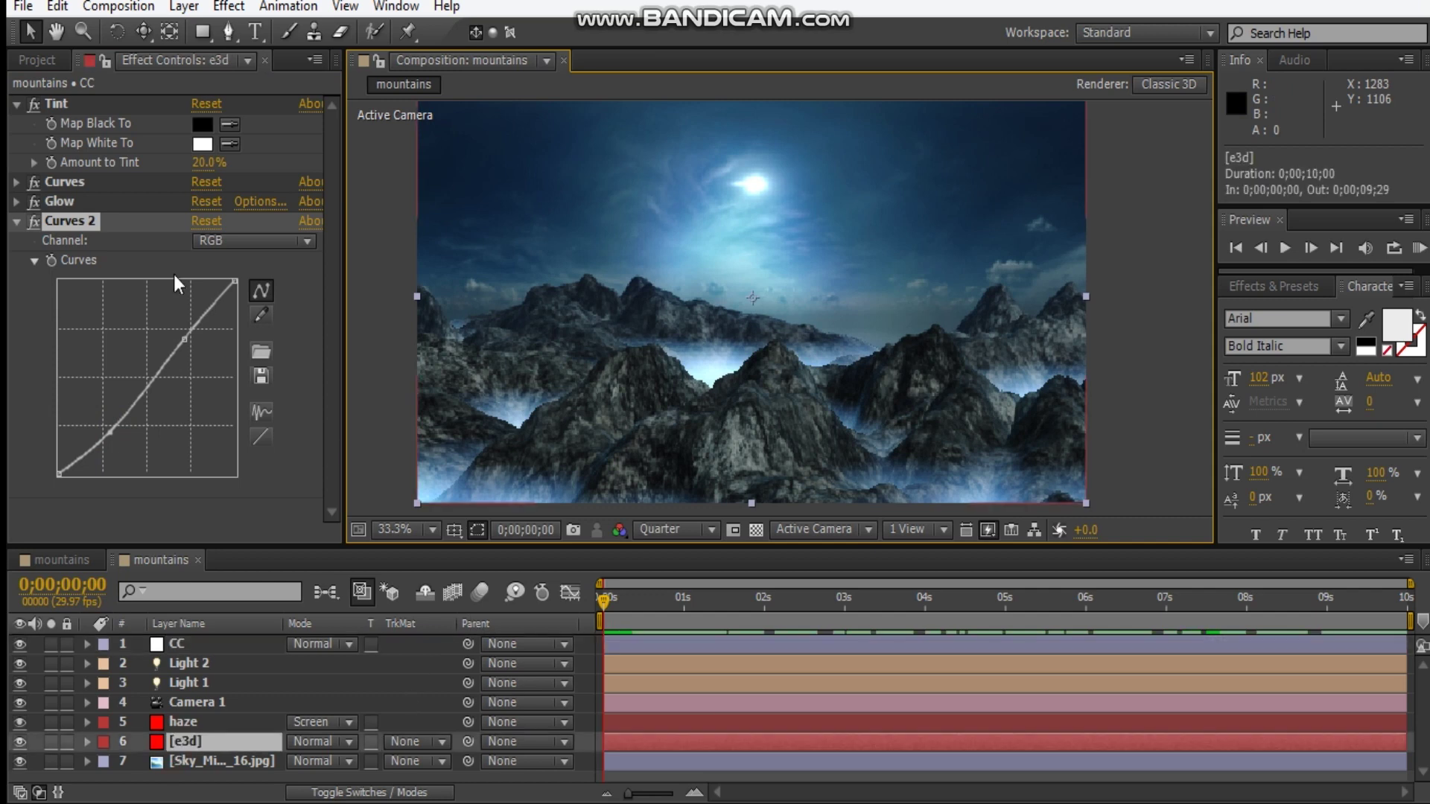
left_click(16, 124)
left_click(227, 144)
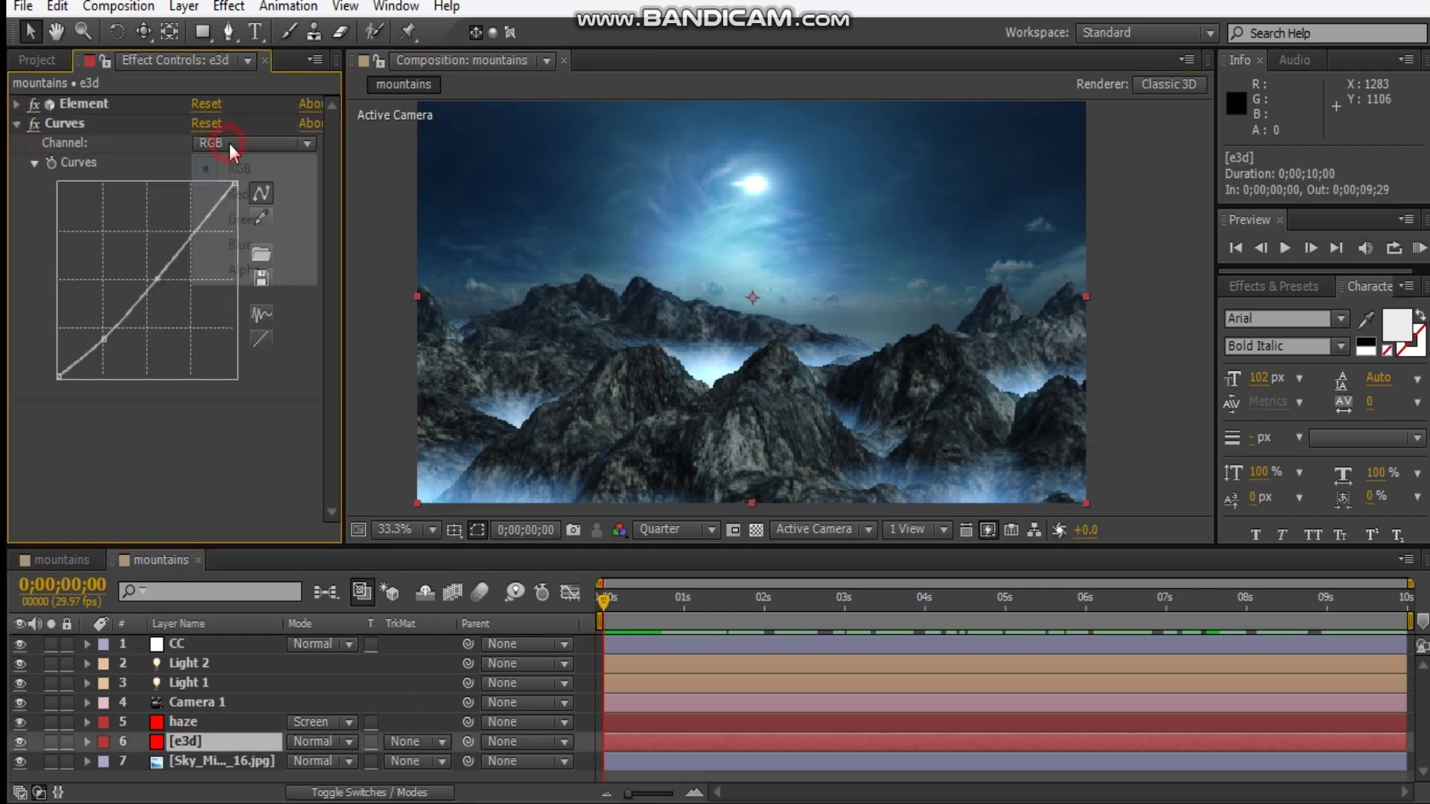
left_click(246, 194)
left_click(150, 279)
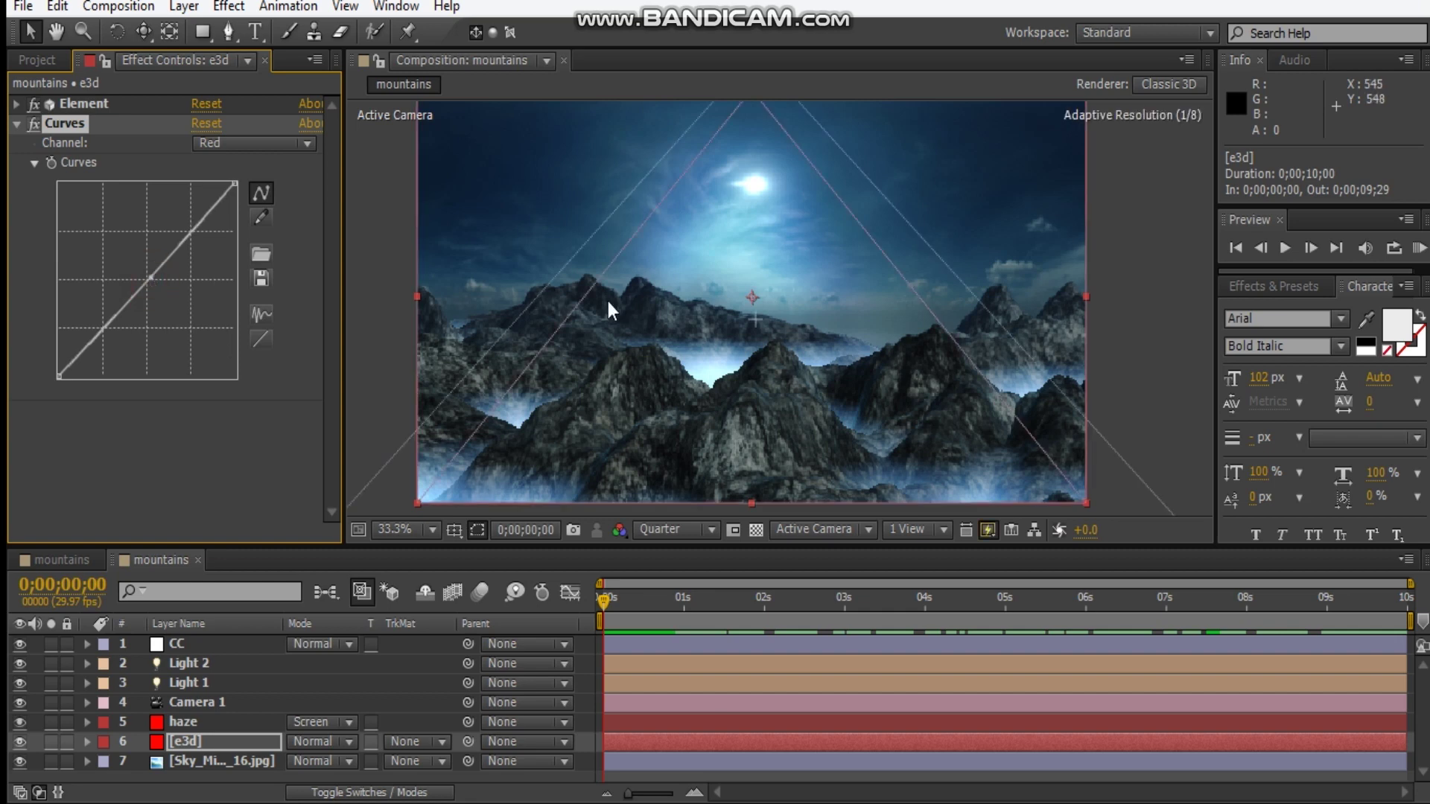
left_click(16, 123)
Step: Set Point of Interest and Position keyframes for Camera 1 at the composition's last frame, 0;00;09;29
left_click(161, 560)
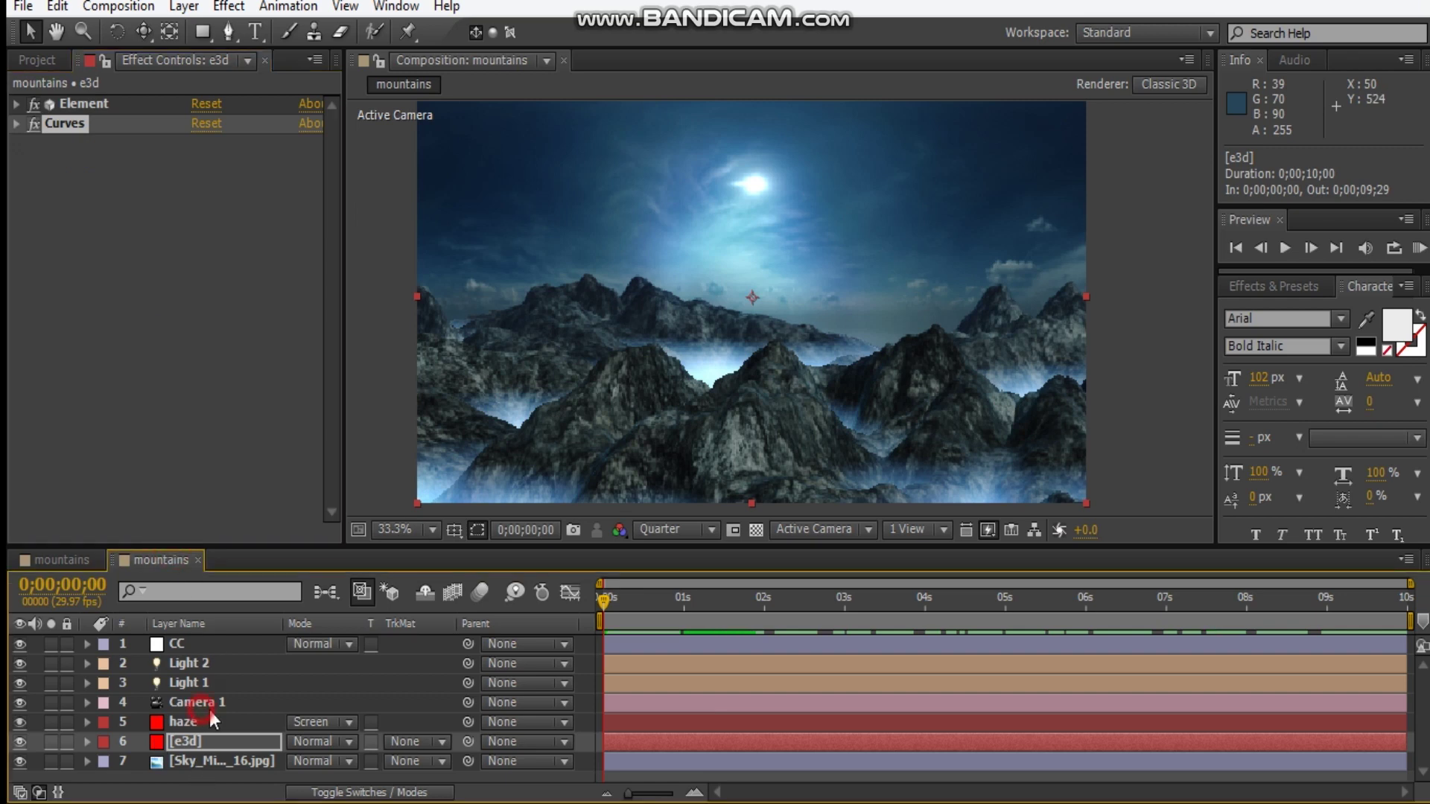
left_click(234, 709)
left_click_drag(954, 606, 1429, 568)
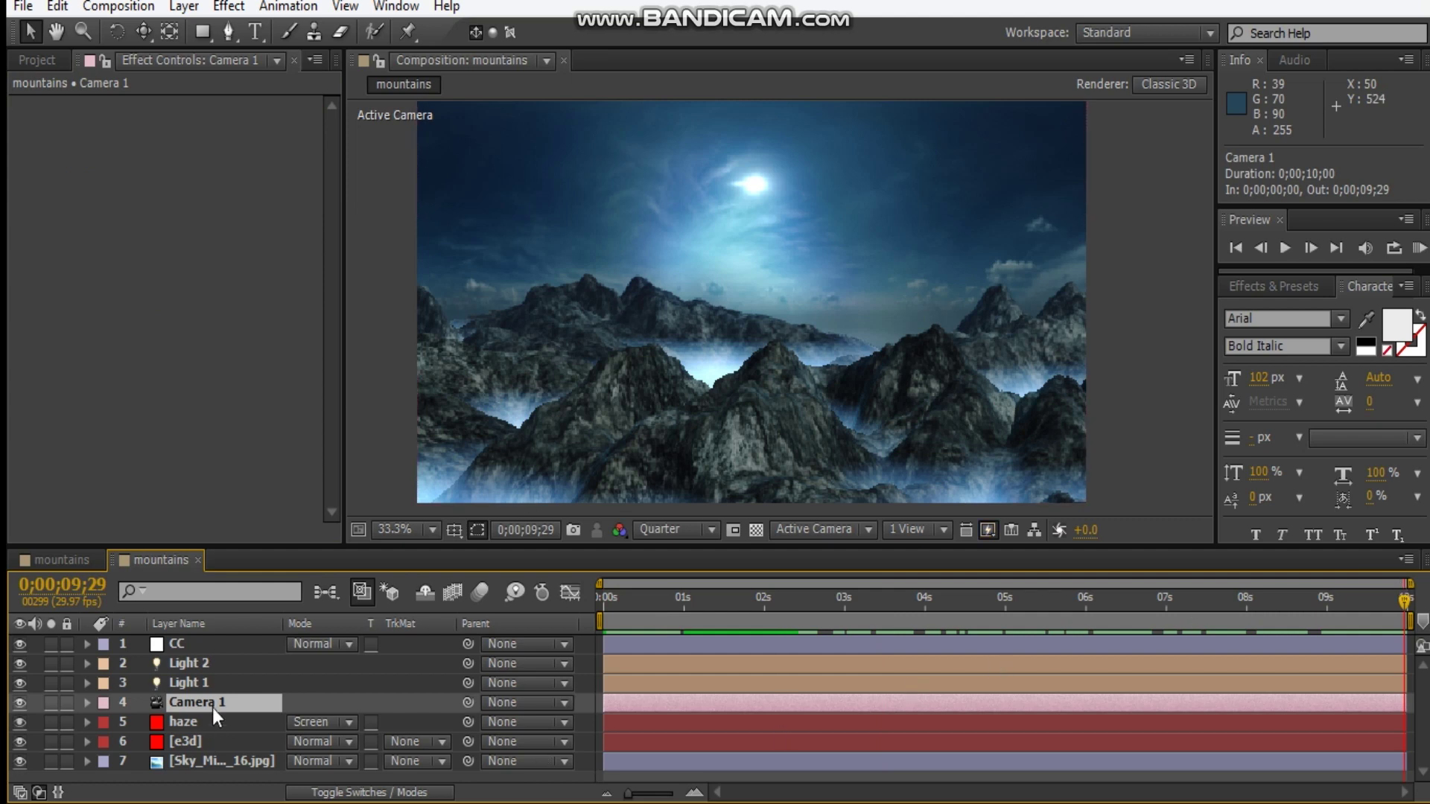
key("a")
key("shift+p")
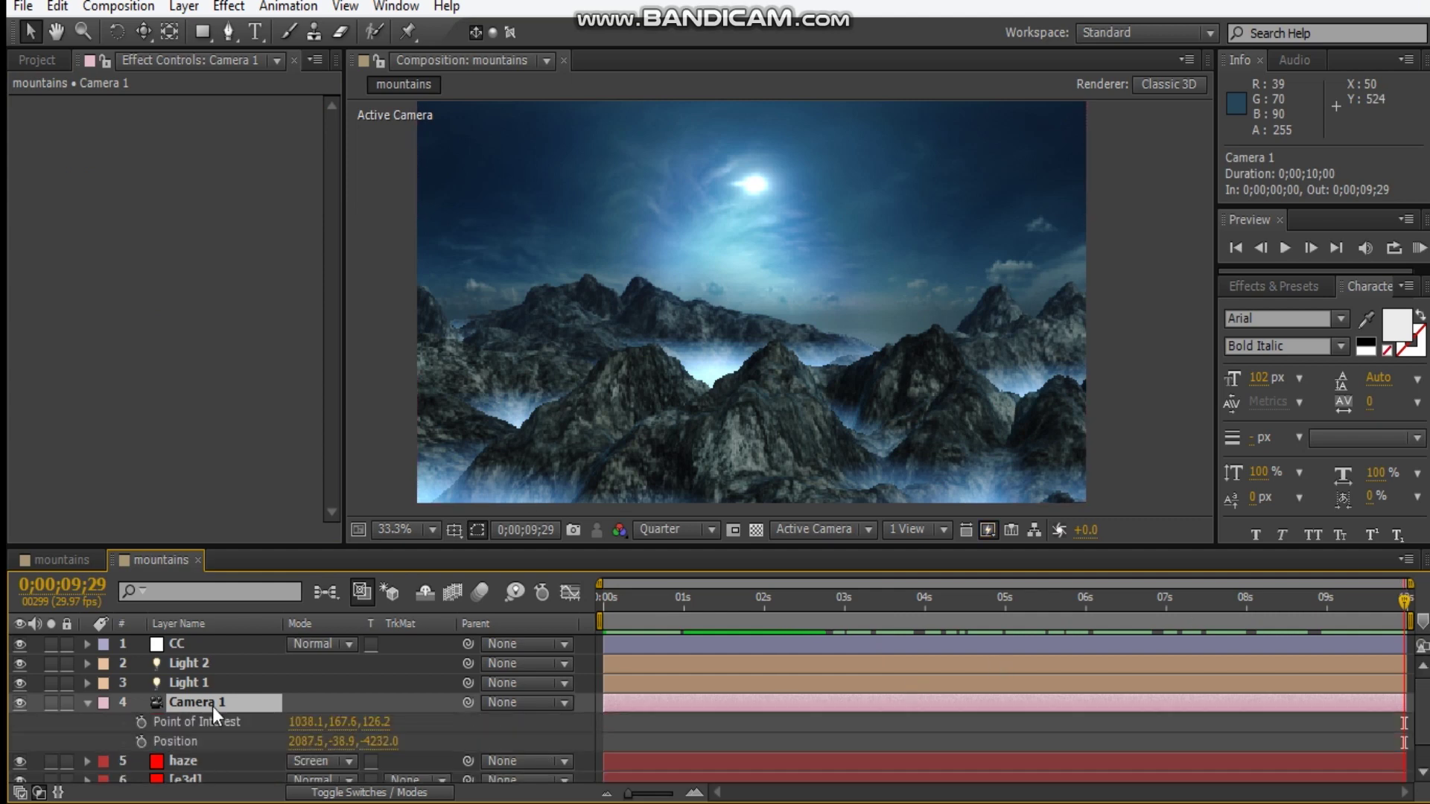
left_click(141, 724)
left_click(142, 739)
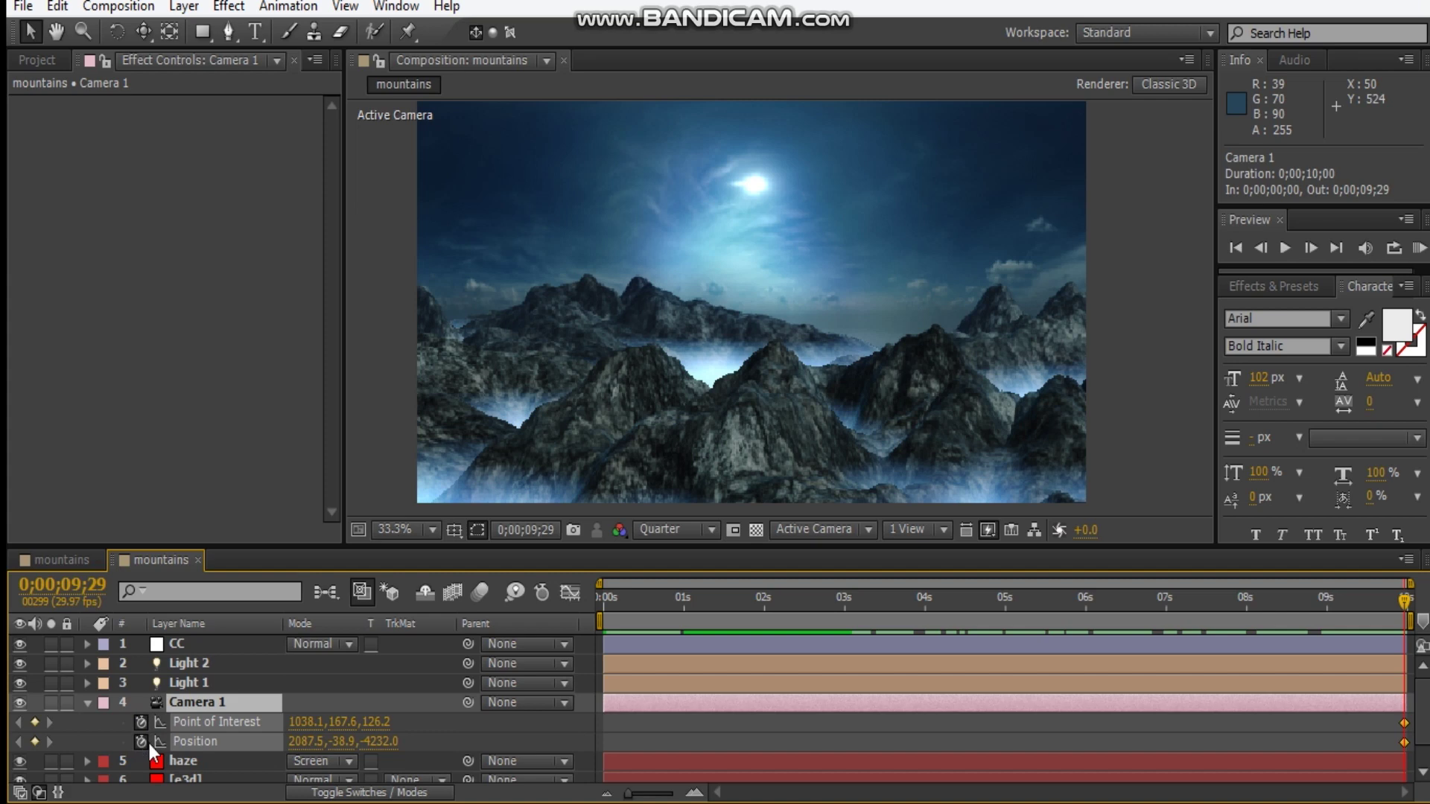
Step: At the first frame, dolly Camera 1 forward into the valley and orbit it sideways to about 1161.8, 60.1, -2204.9
key("Home")
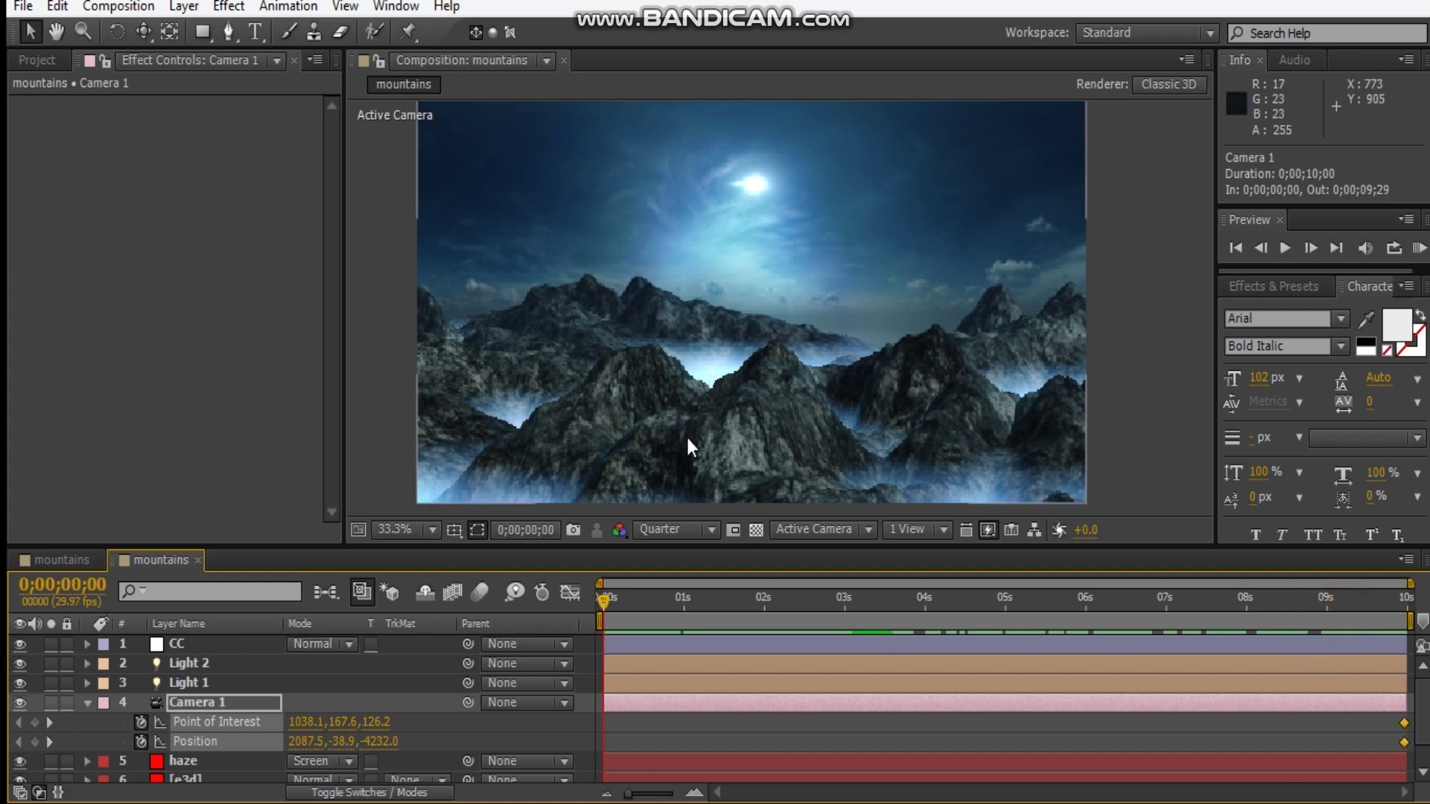
left_click_drag(705, 421, 748, 182)
key("c")
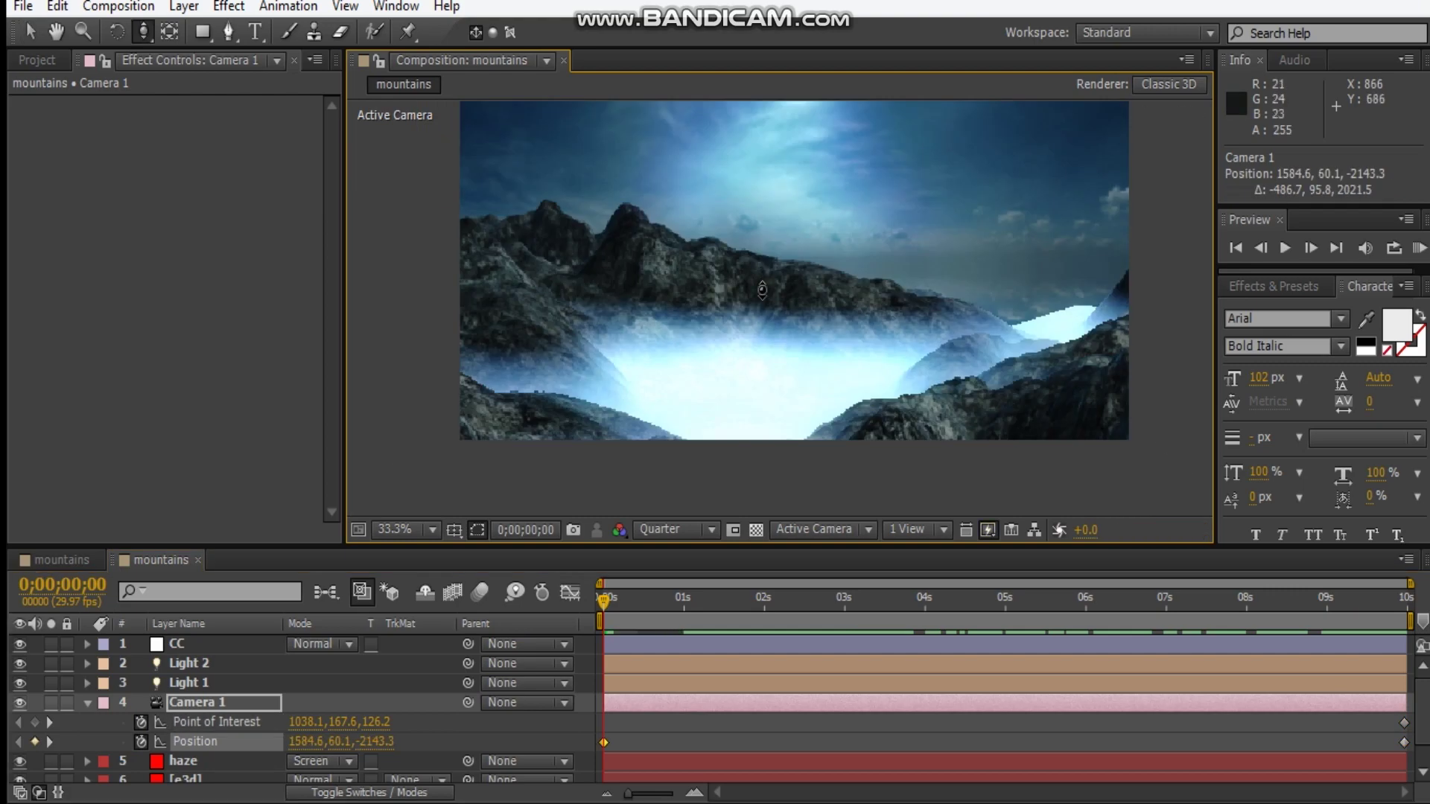
scroll(762, 291, "down", 1)
left_click_drag(762, 294, 792, 290)
scroll(792, 290, "up", 1)
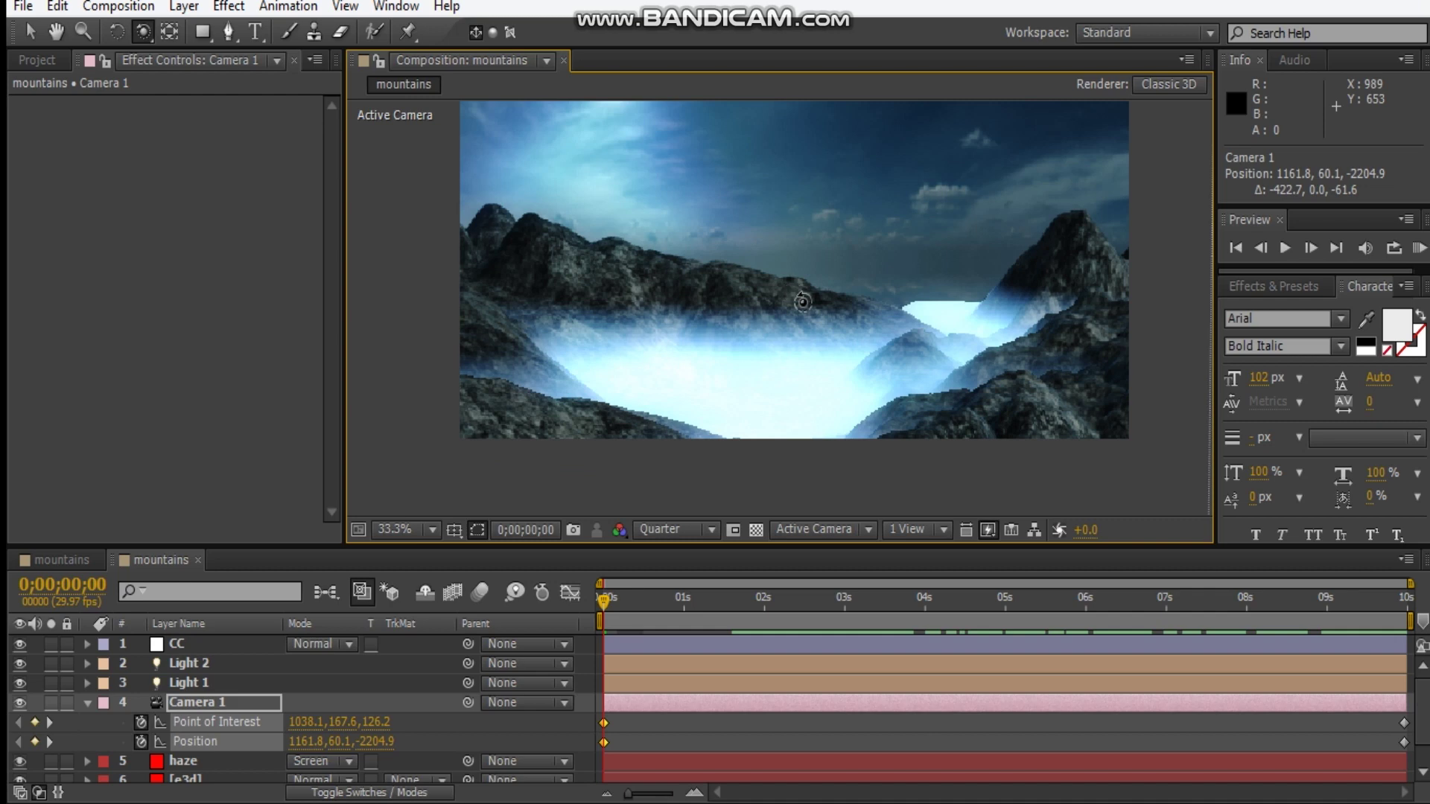
Step: Track Camera 1 at the first frame to position about -54.3, -35.2, -2265.1, framing the moon above the mountains, and collapse its properties
key("c")
left_click_drag(846, 395, 845, 203)
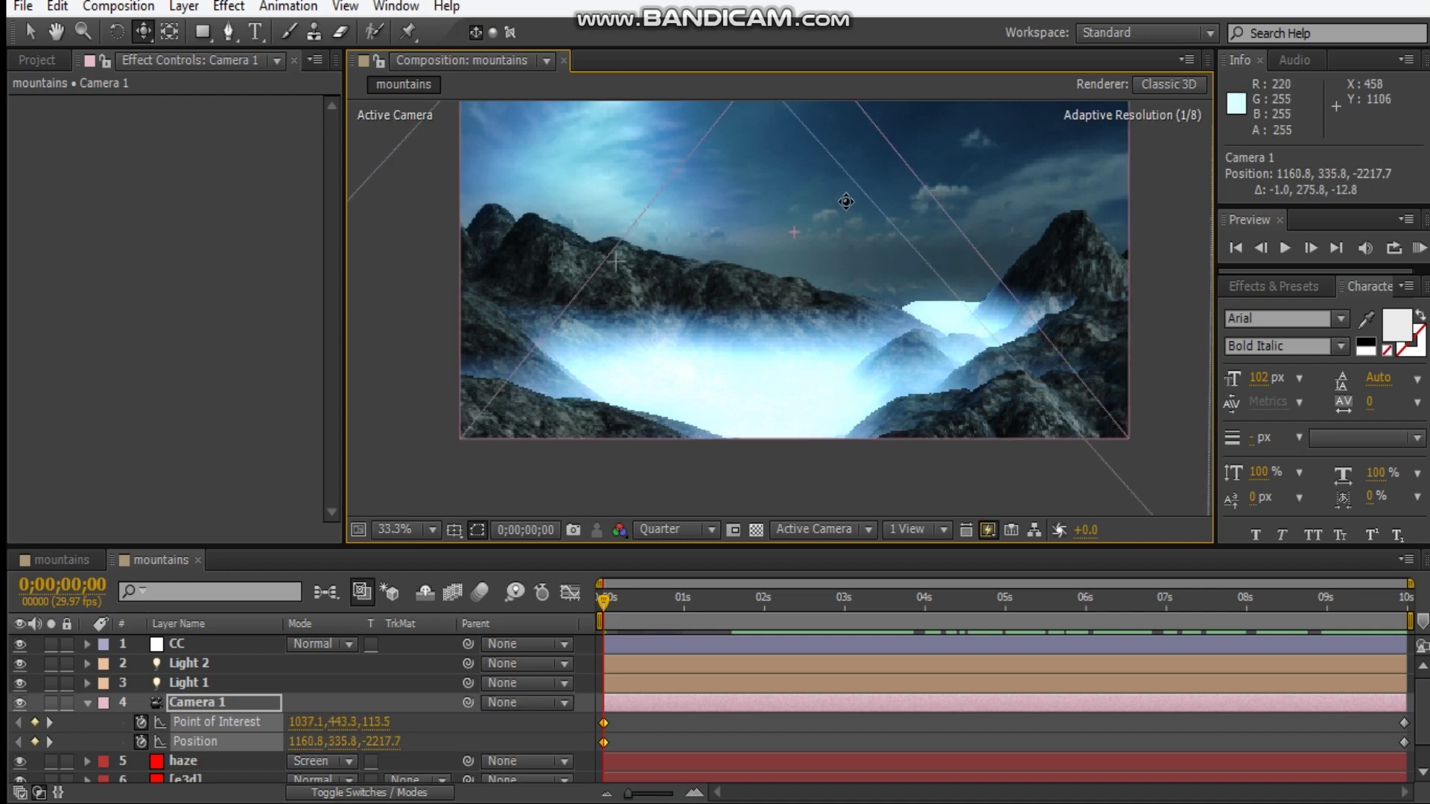
left_click_drag(845, 207, 787, 355)
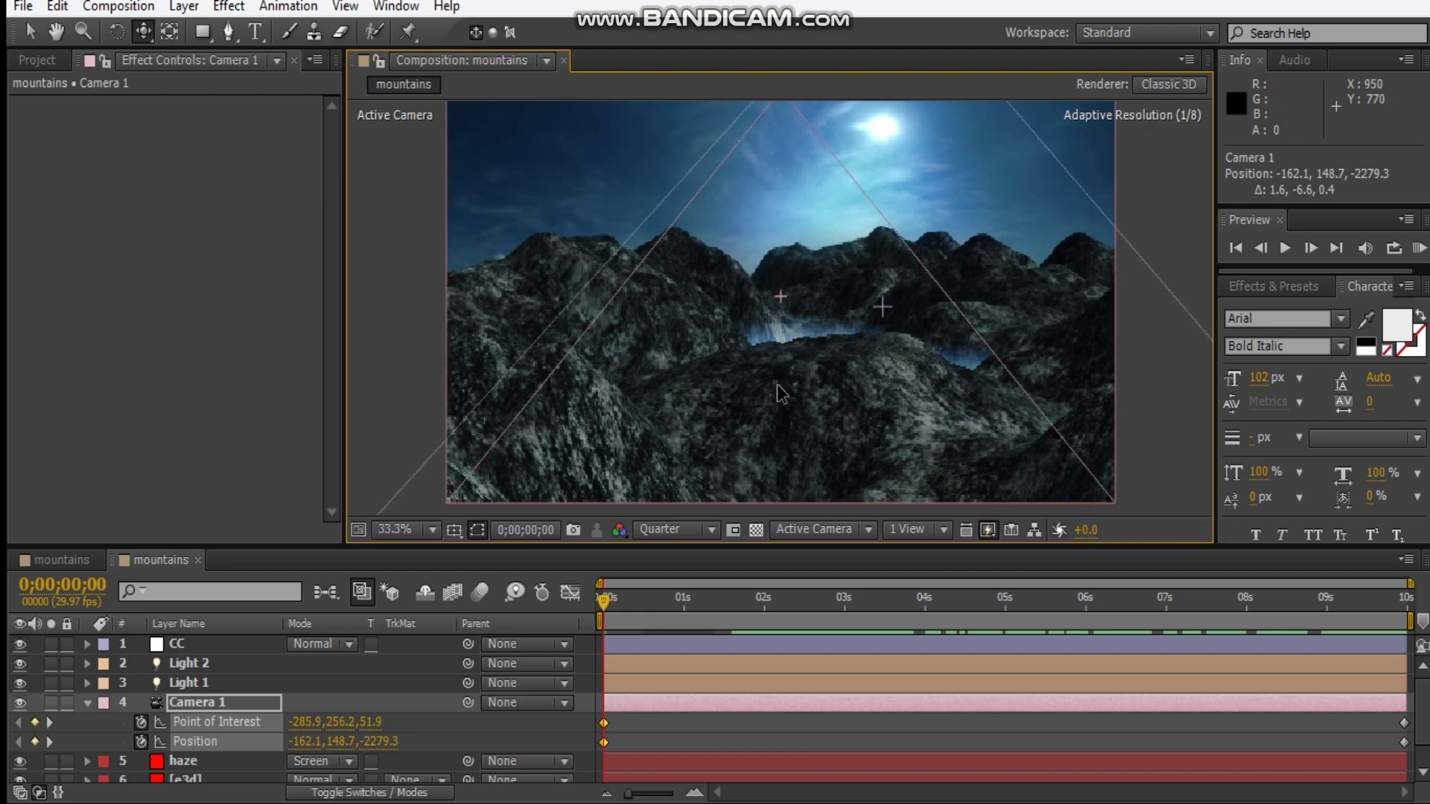
left_click_drag(779, 392, 644, 667)
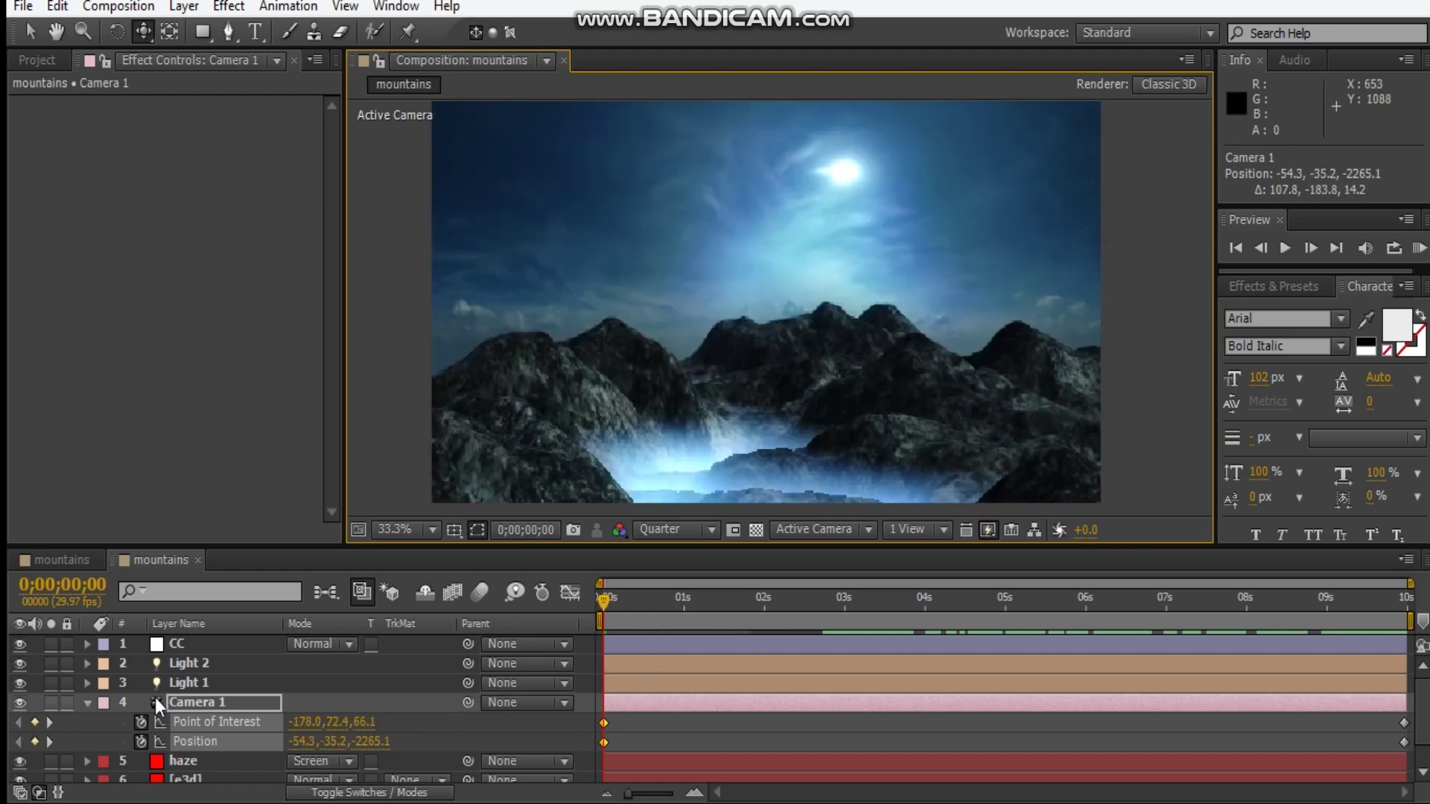
left_click(89, 704)
Step: Check the camera move at about 0;00;03;22, 0;00;06;15, 0;00;07;26 and the last frame
left_click(903, 597)
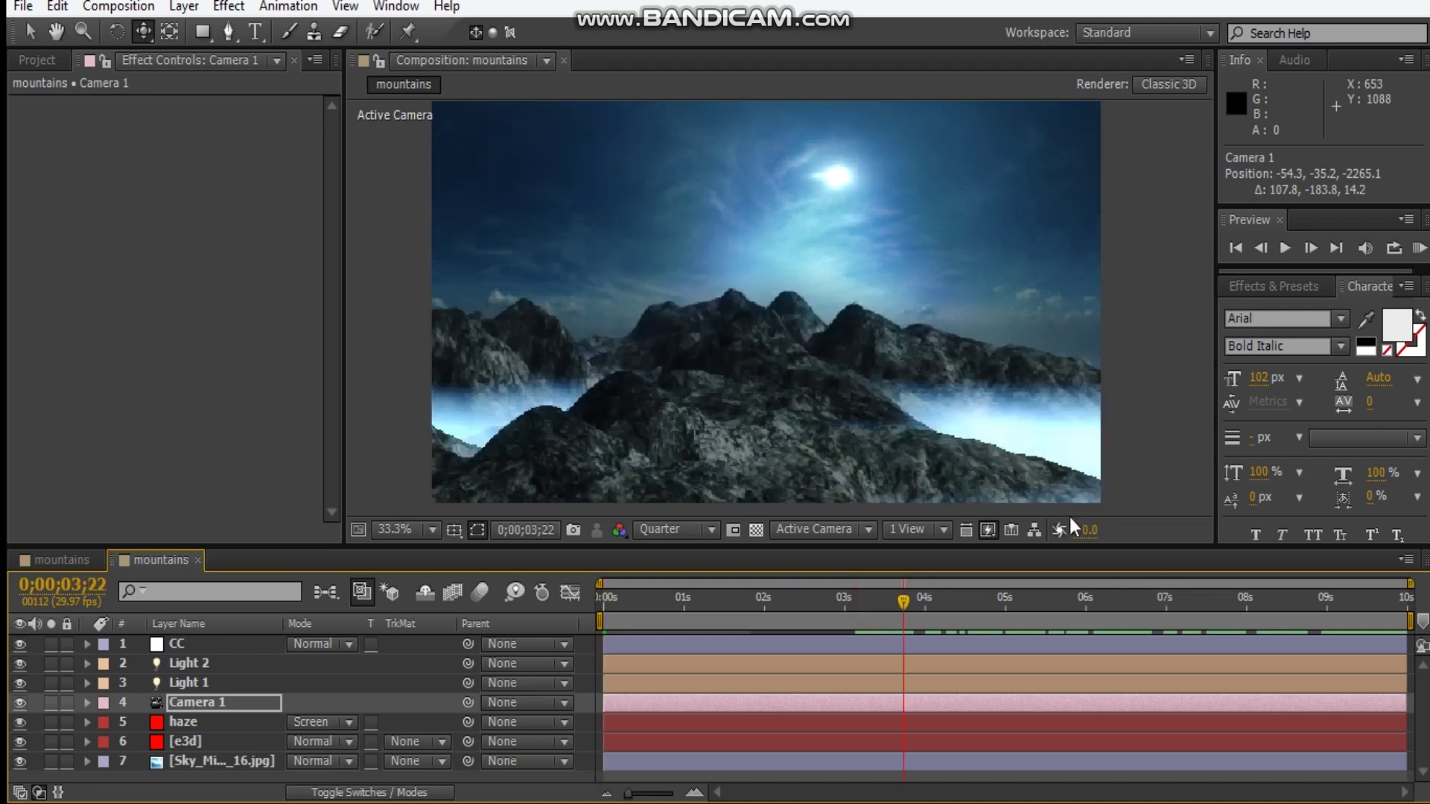
left_click(1128, 605)
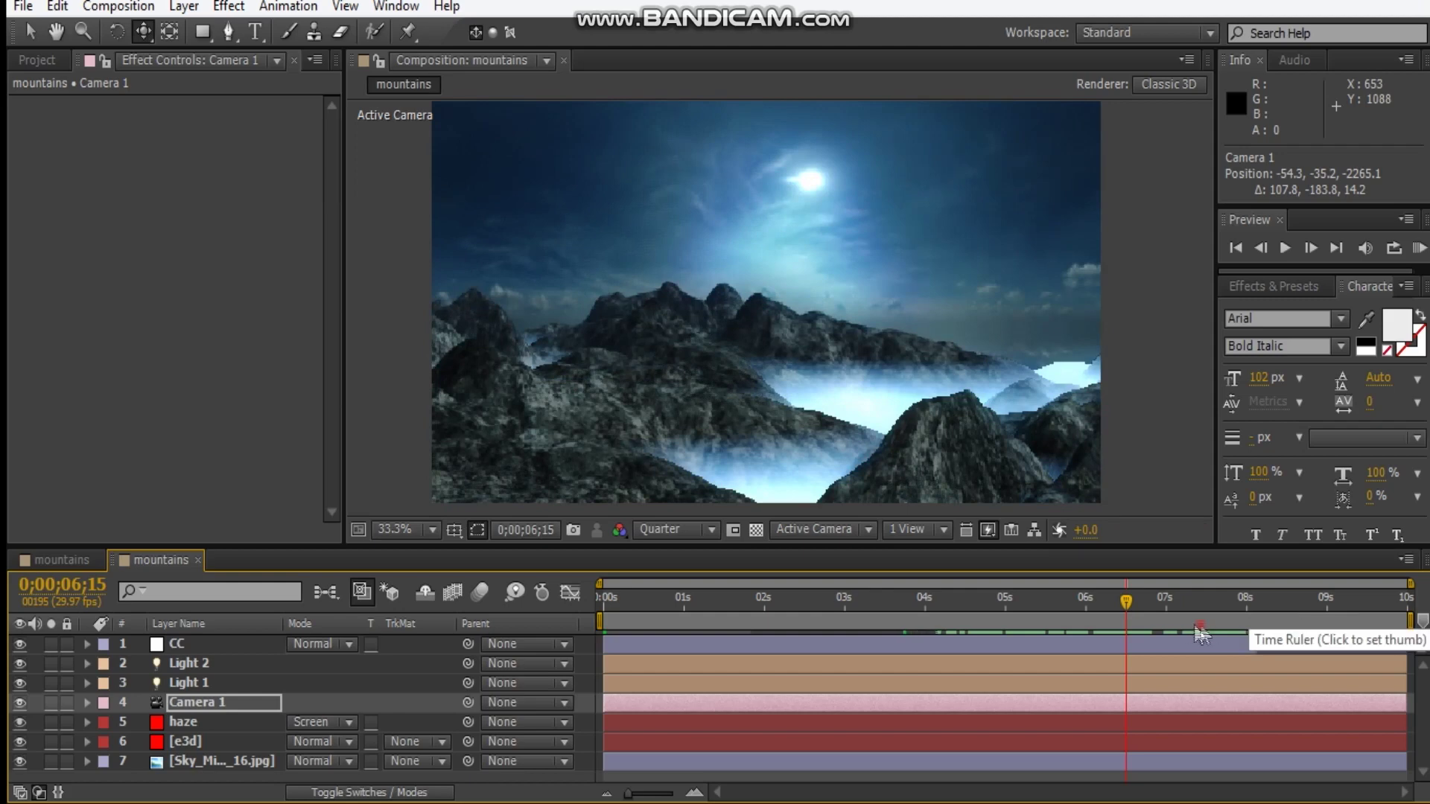
left_click(1236, 603)
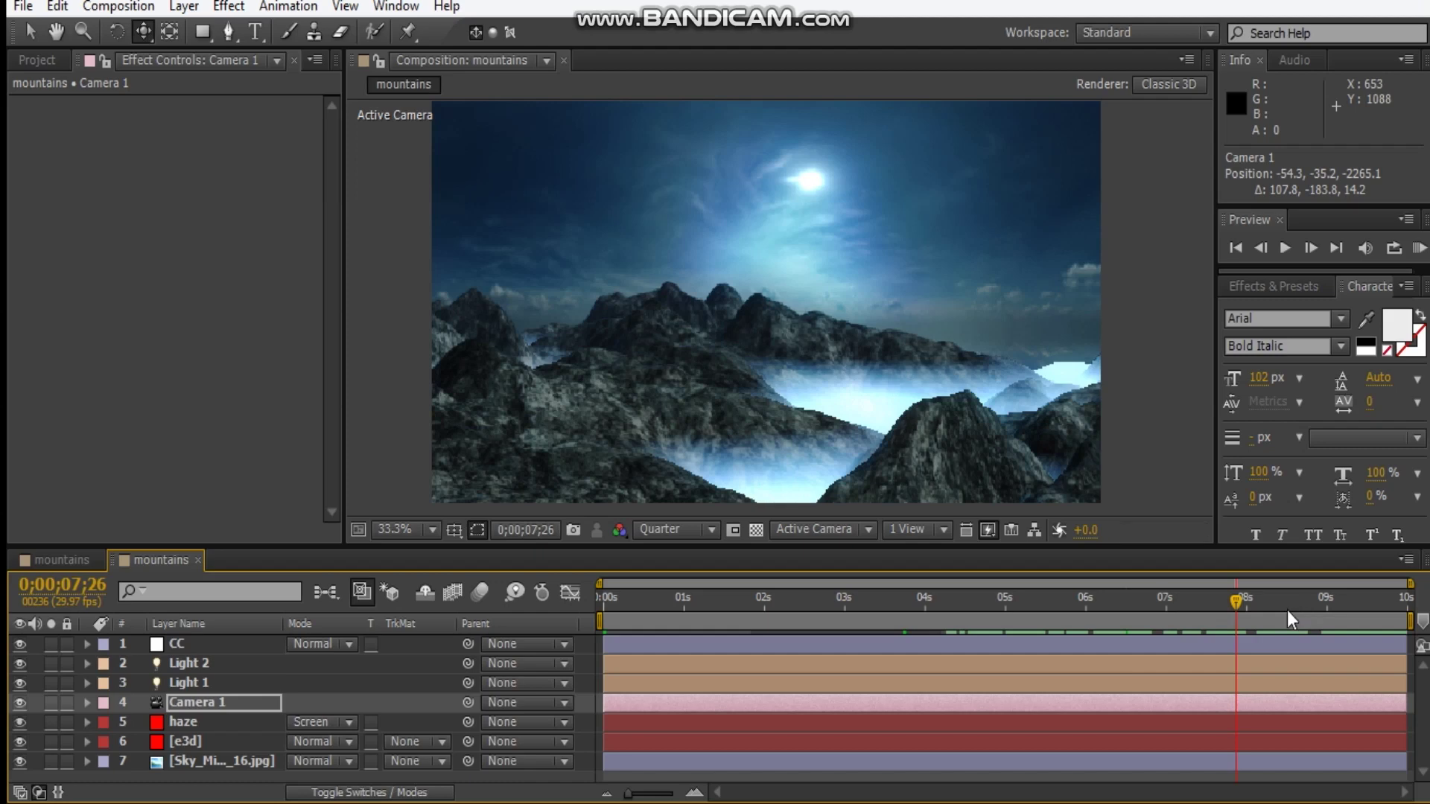
left_click(1237, 611)
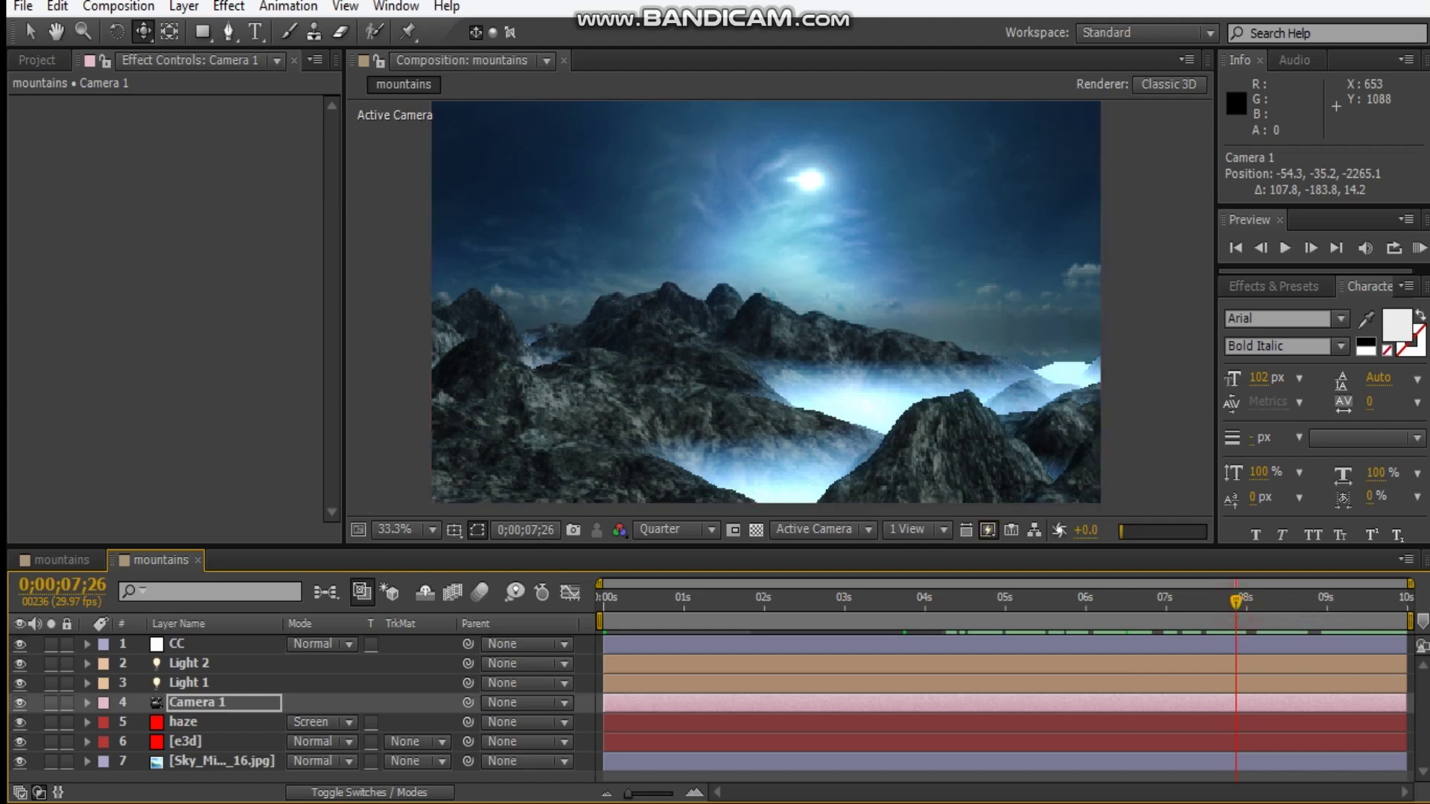
key("End")
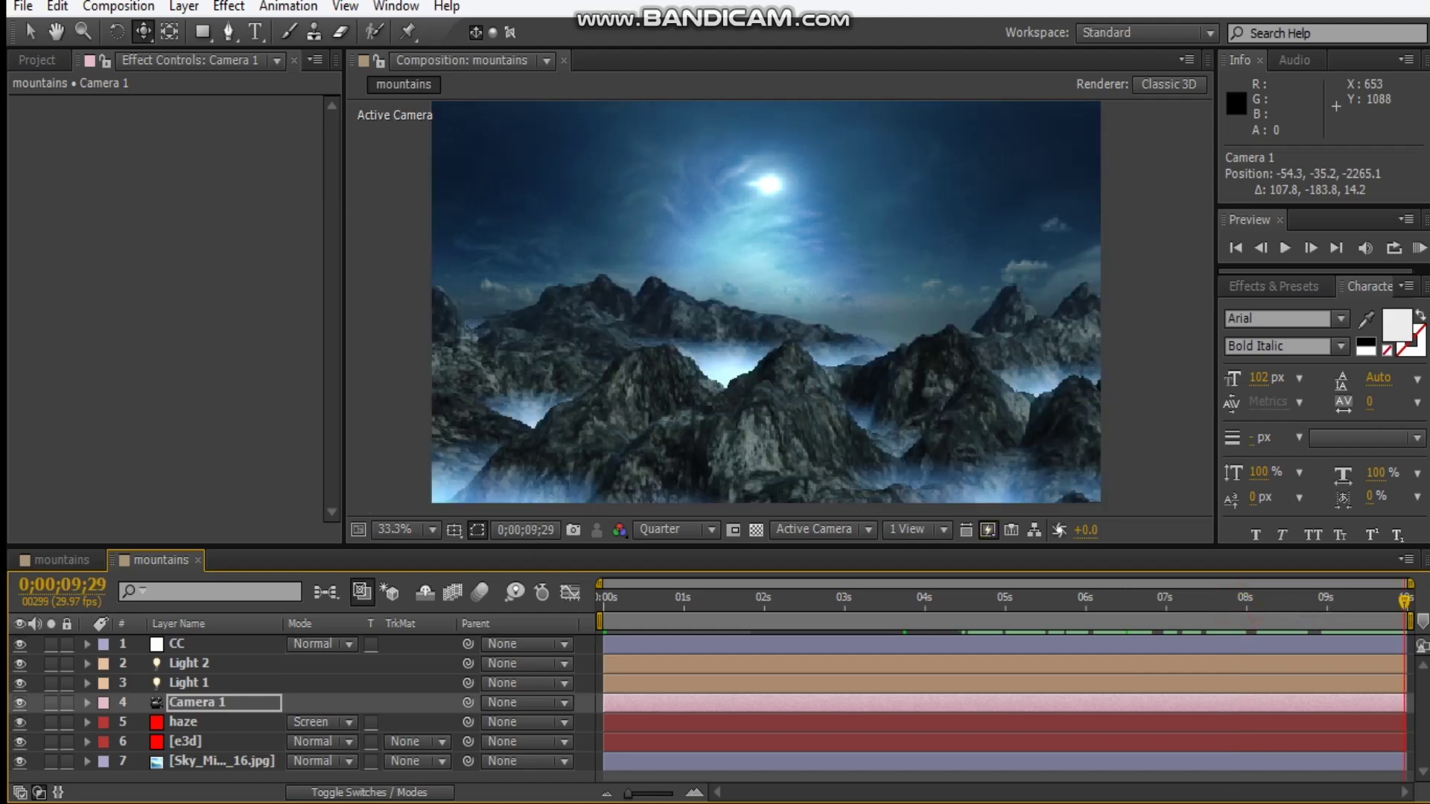
Step: Add Atmosphere_05.mov and Atmosphere_06.mov to the mountains composition directly below the CC layer
left_click(43, 59)
left_click(77, 261)
left_click(89, 285, "shift")
left_click_drag(91, 283, 193, 670)
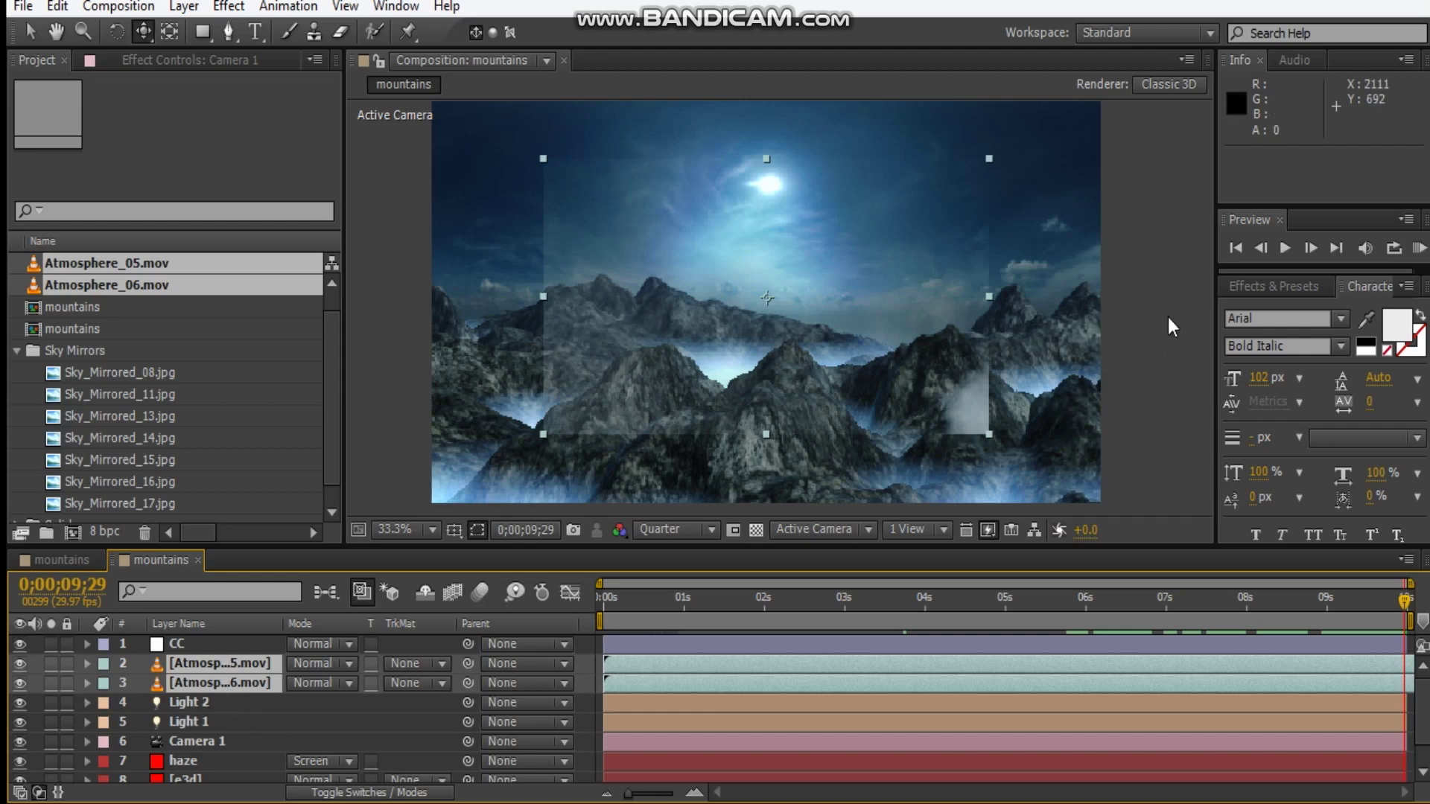
left_click(1175, 287)
left_click(121, 758)
Step: Solo the Atmosphere_05.mov layer and draw a rectangular mask slightly inside the clip's edges
left_click(216, 670)
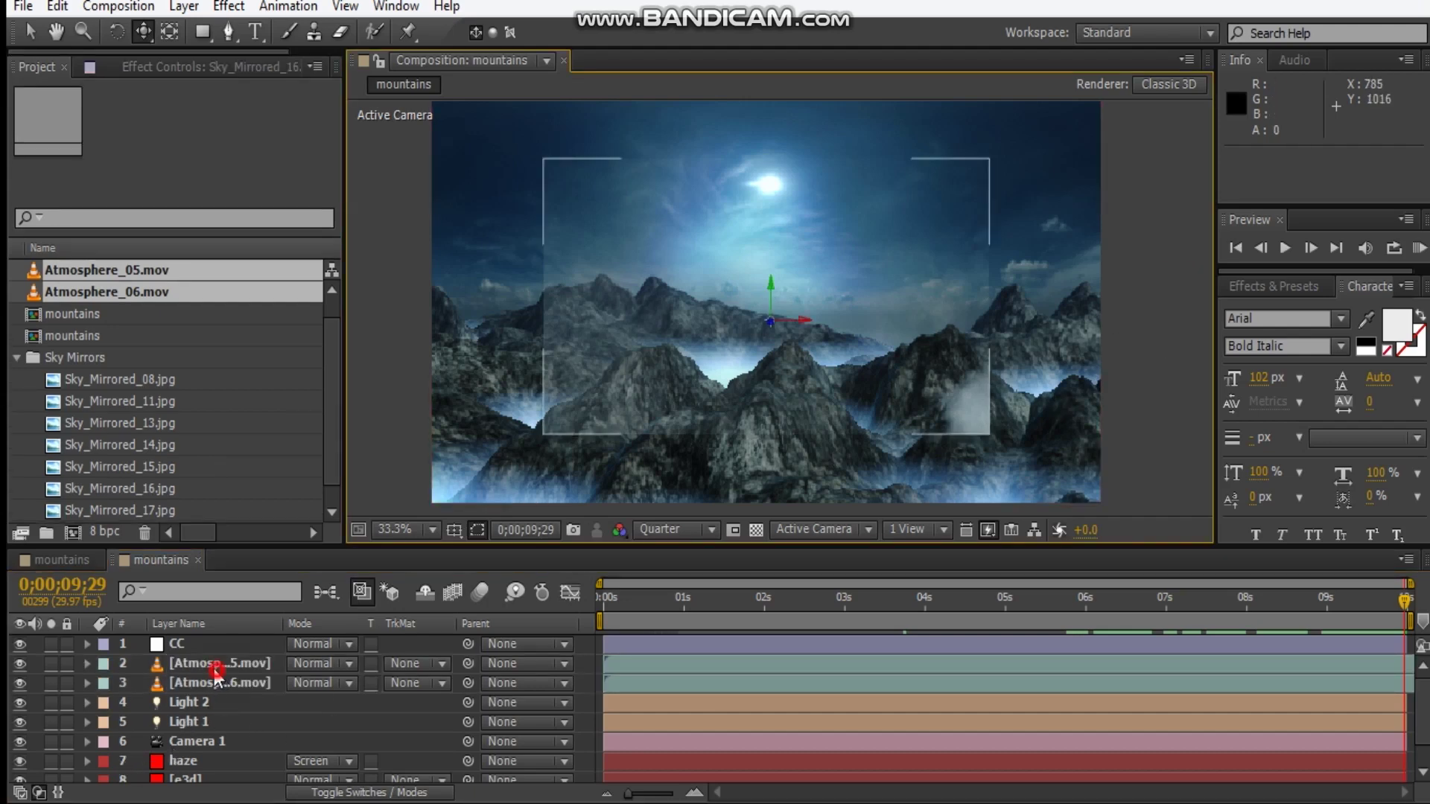
left_click(52, 664)
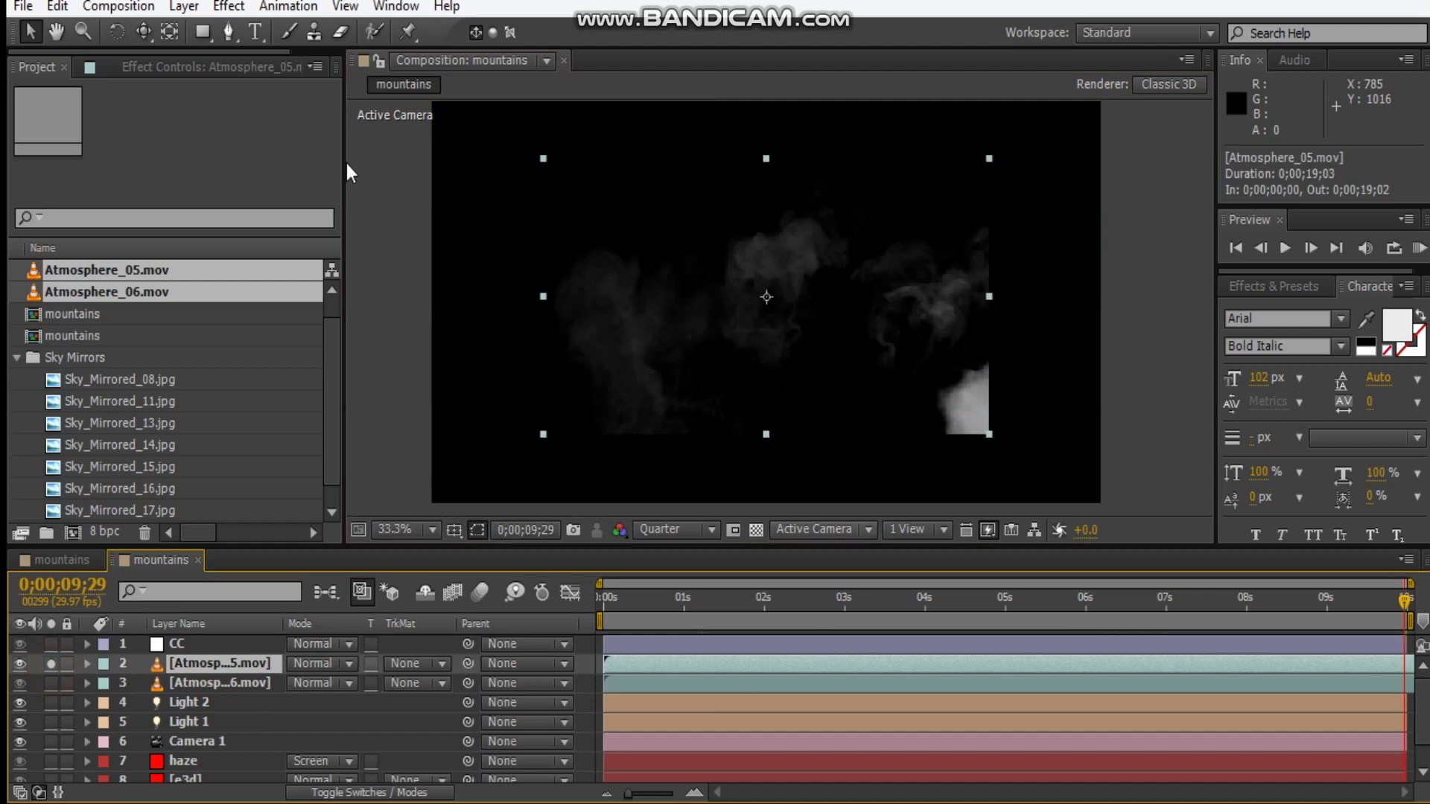
left_click(202, 31)
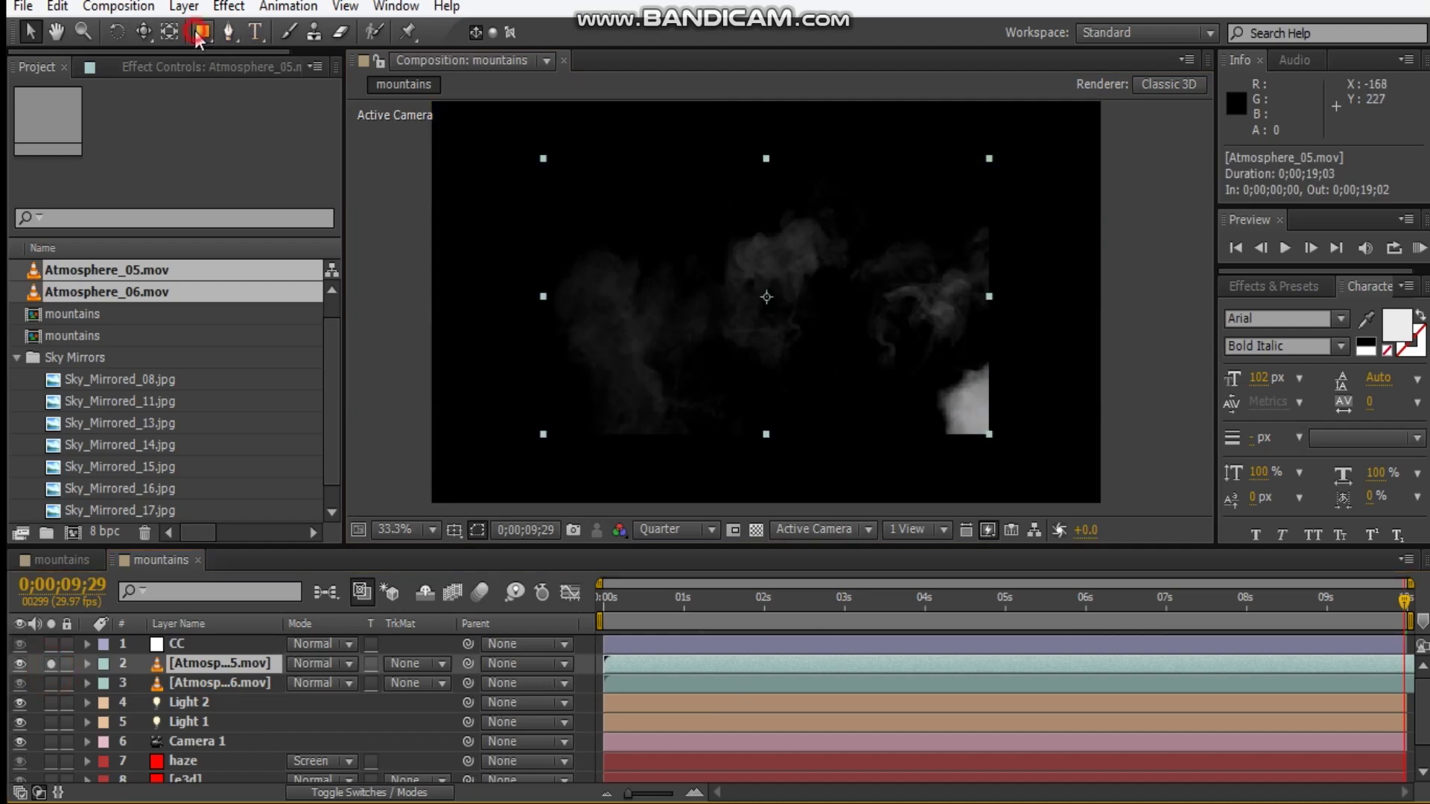
left_click(556, 179)
left_click_drag(557, 178, 965, 423)
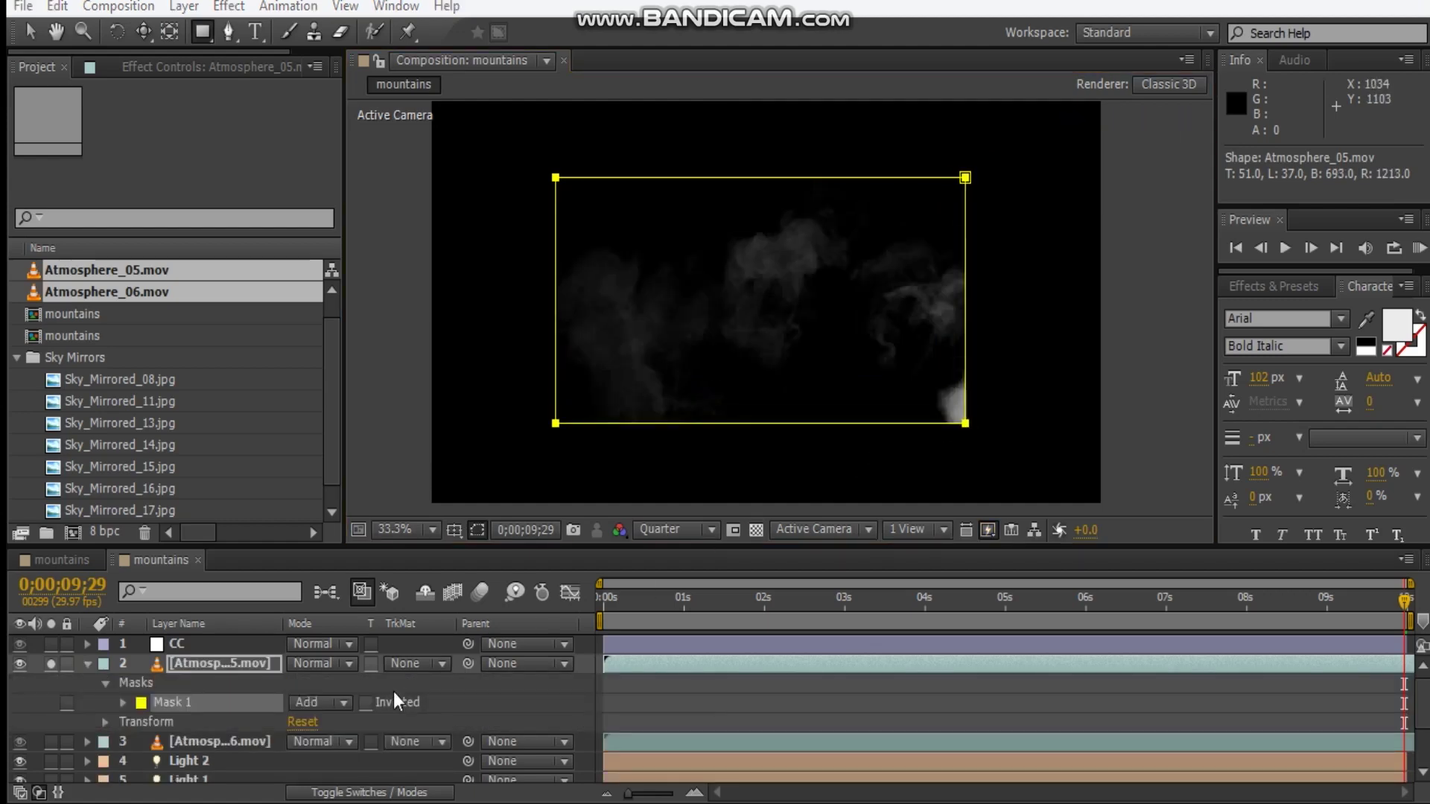
Step: Set the mask feather on the Atmosphere_05.mov layer to 90 pixels
key("f")
left_click_drag(316, 701, 447, 705)
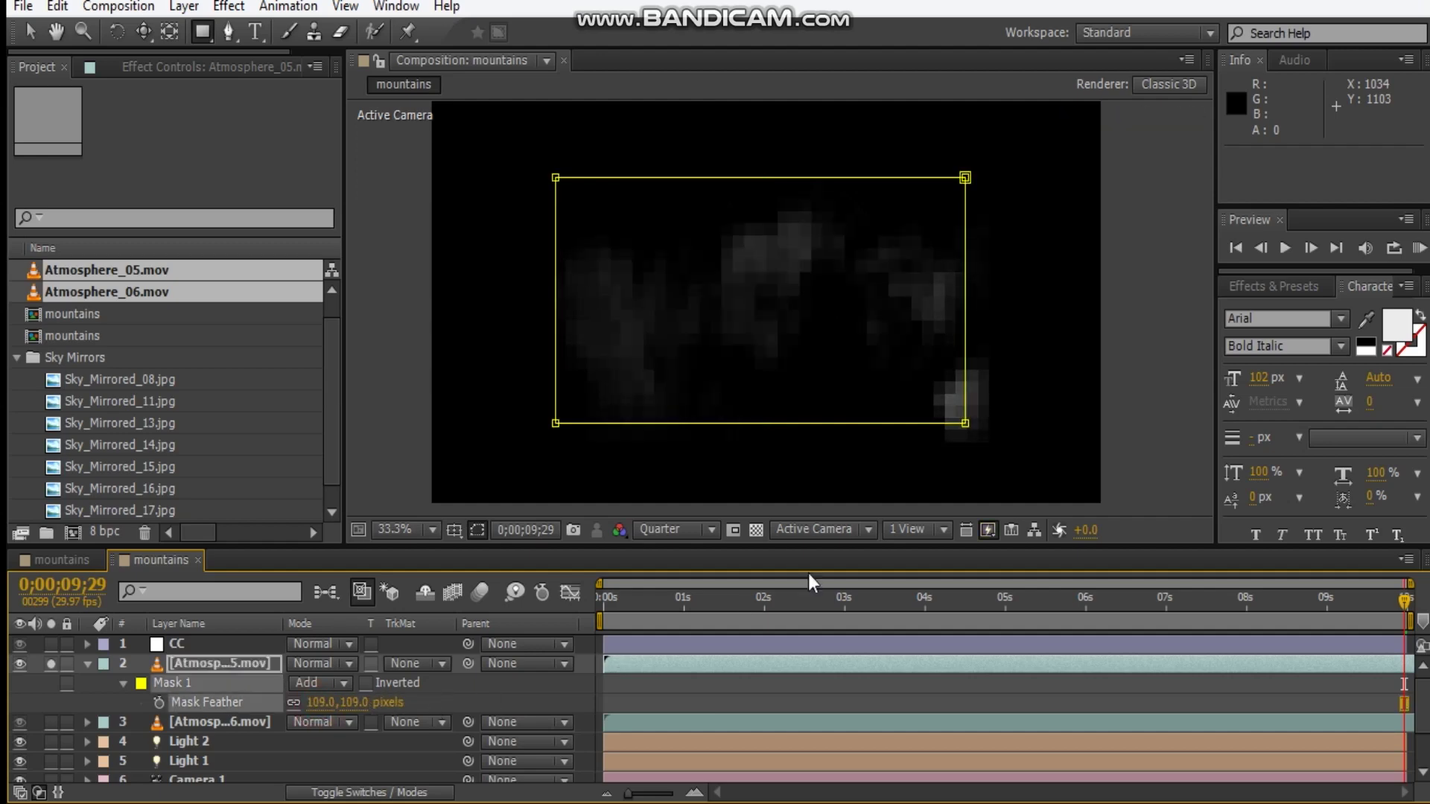
left_click(357, 701)
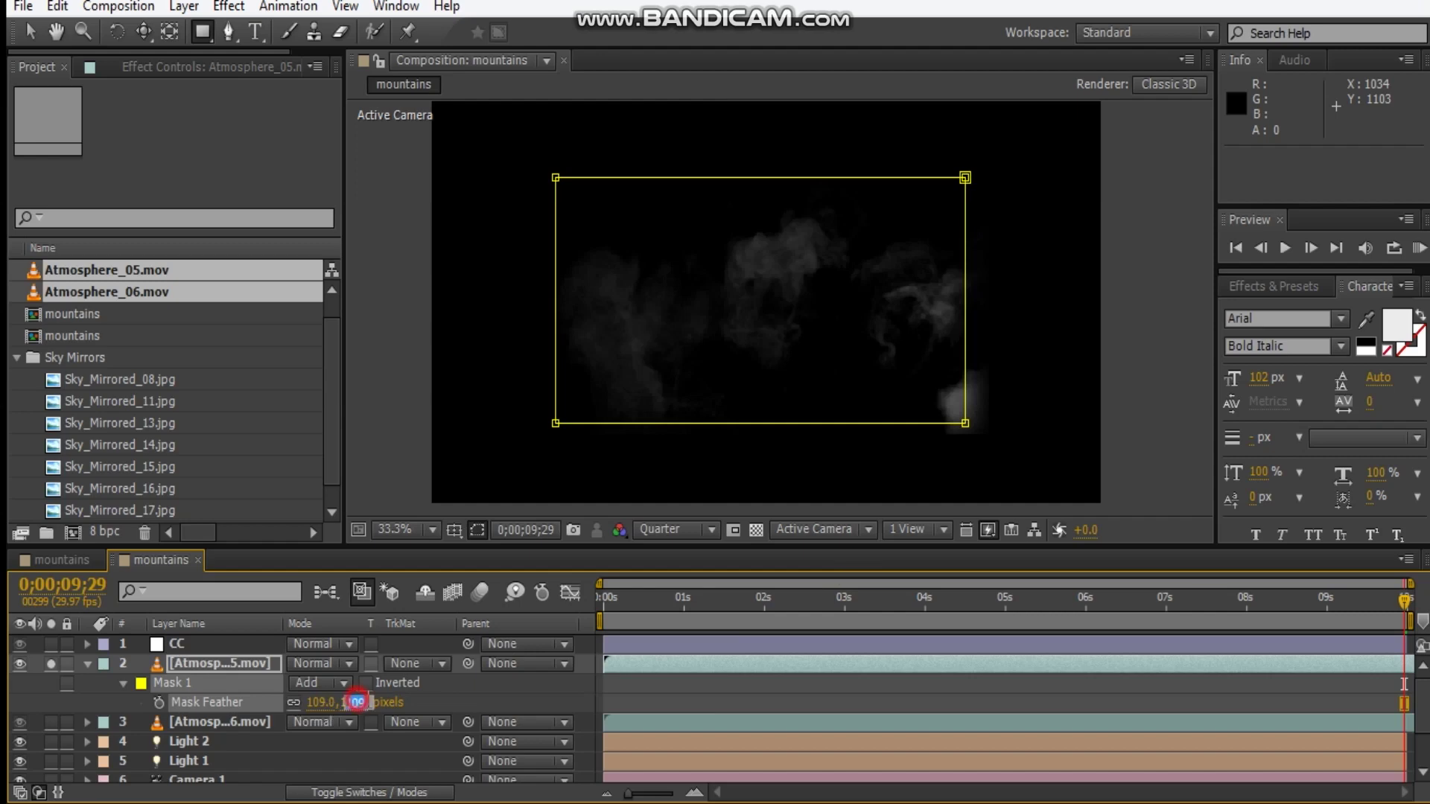
type("90")
key("Return")
Step: Hide the mask outlines and slide the Atmosphere_05.mov layer earlier in time by 0;00;03;25
left_click(478, 529)
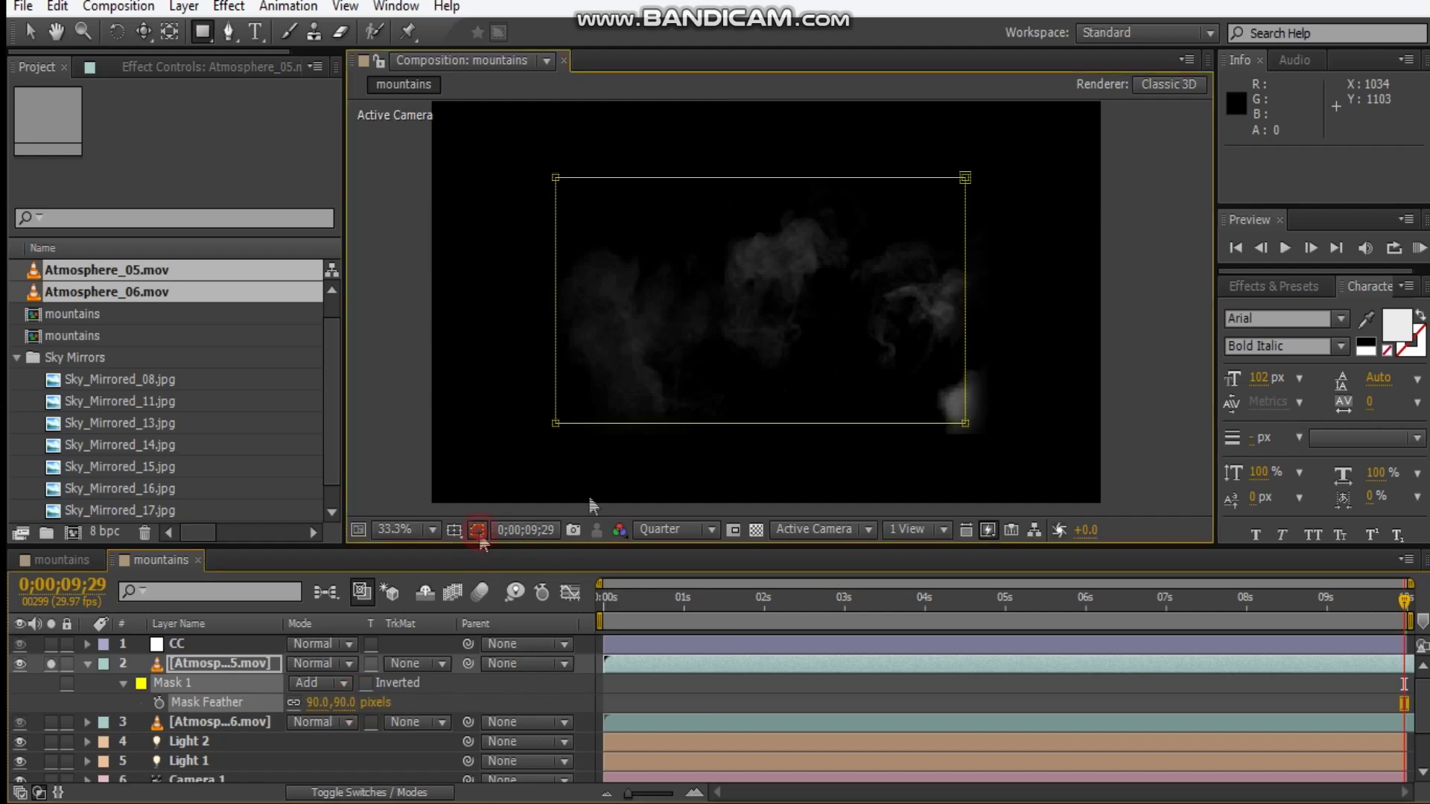
left_click(849, 662)
left_click_drag(776, 676, 533, 672)
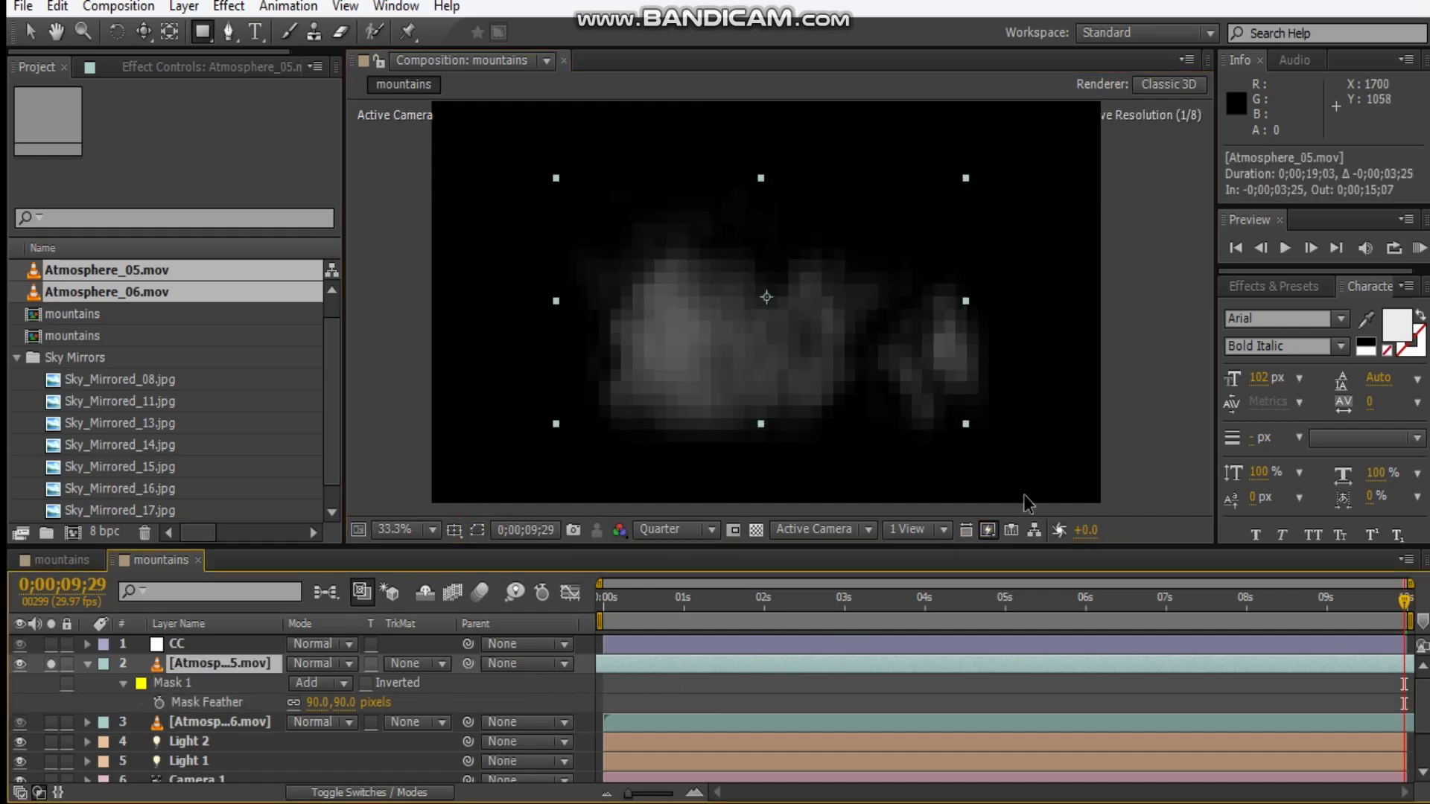
Step: Make Atmosphere_05.mov a 3D layer and show it in the full scene with the Atmosphere_06.mov layer hidden
left_click(423, 795)
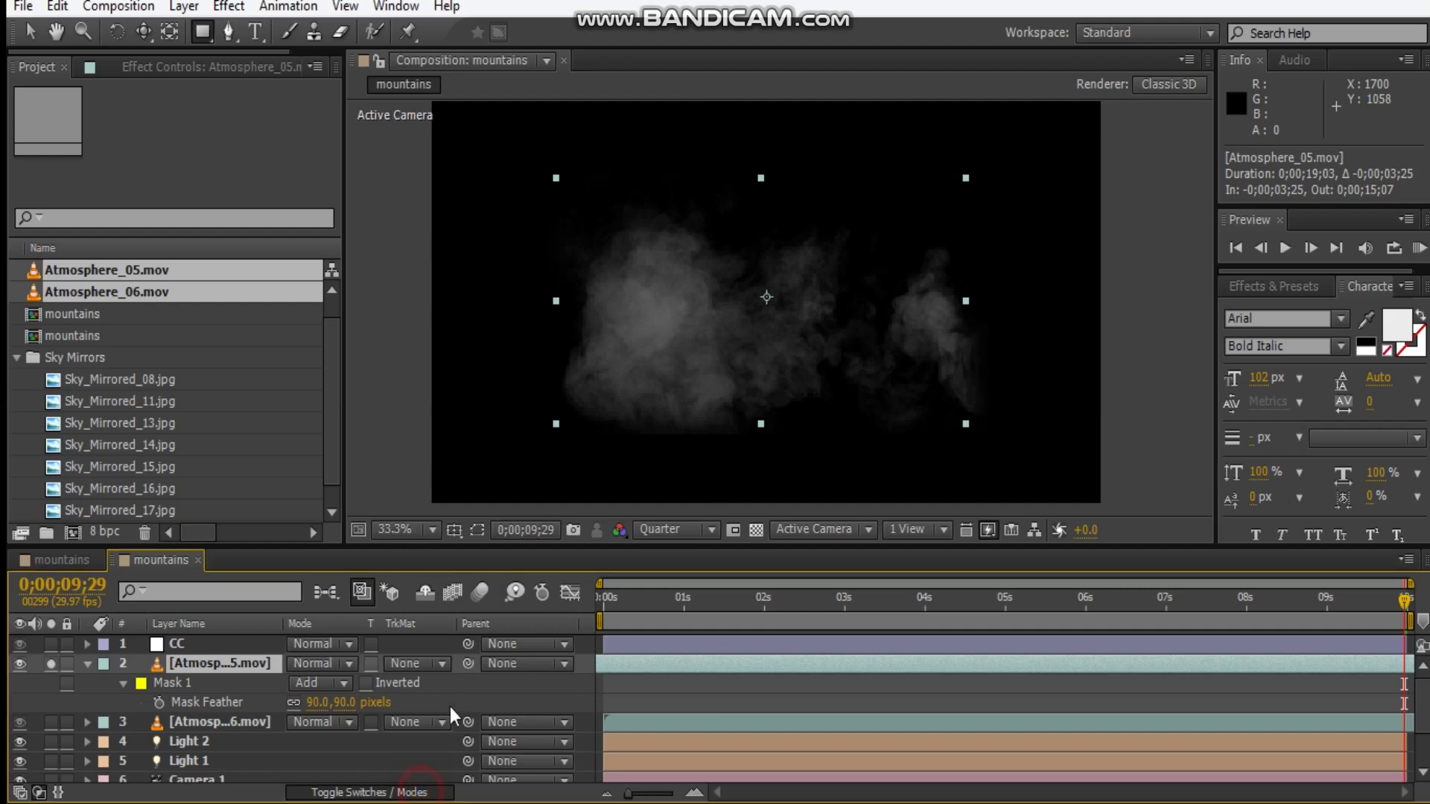
left_click(400, 665)
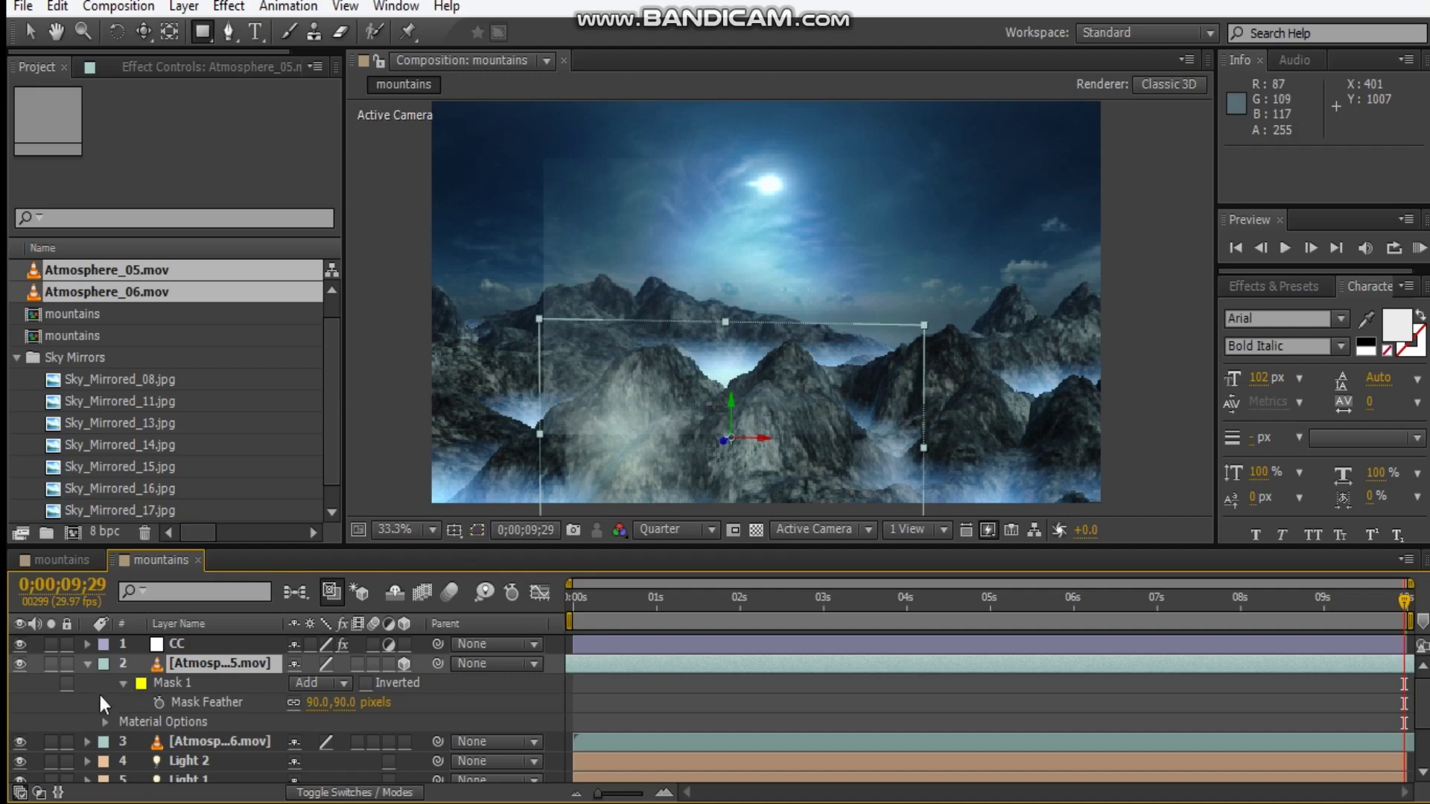
left_click(21, 742)
key("v")
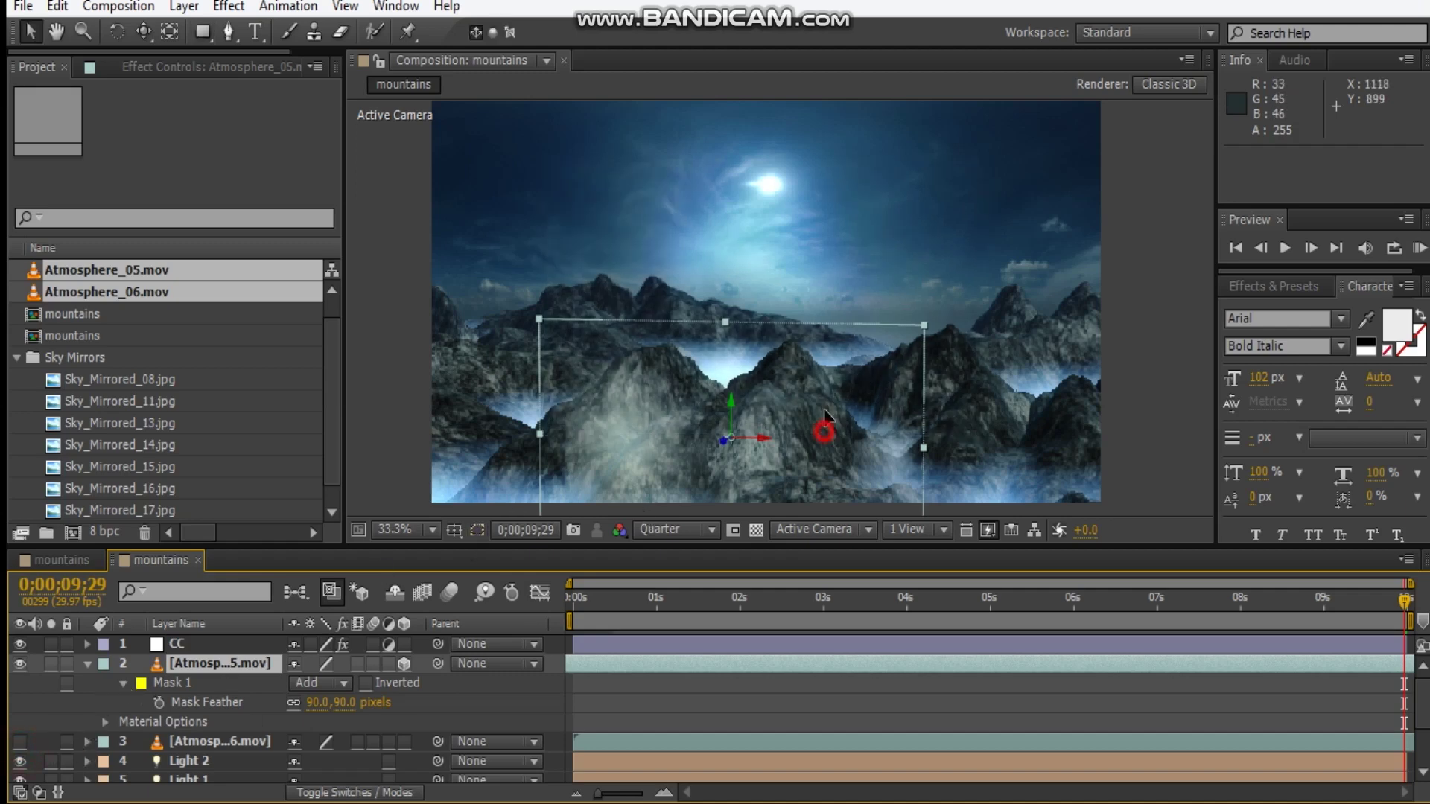
Step: Move the Atmosphere_05.mov layer up and left to about 542, 266, -88 and rotate it slightly
left_click_drag(712, 359, 705, 312)
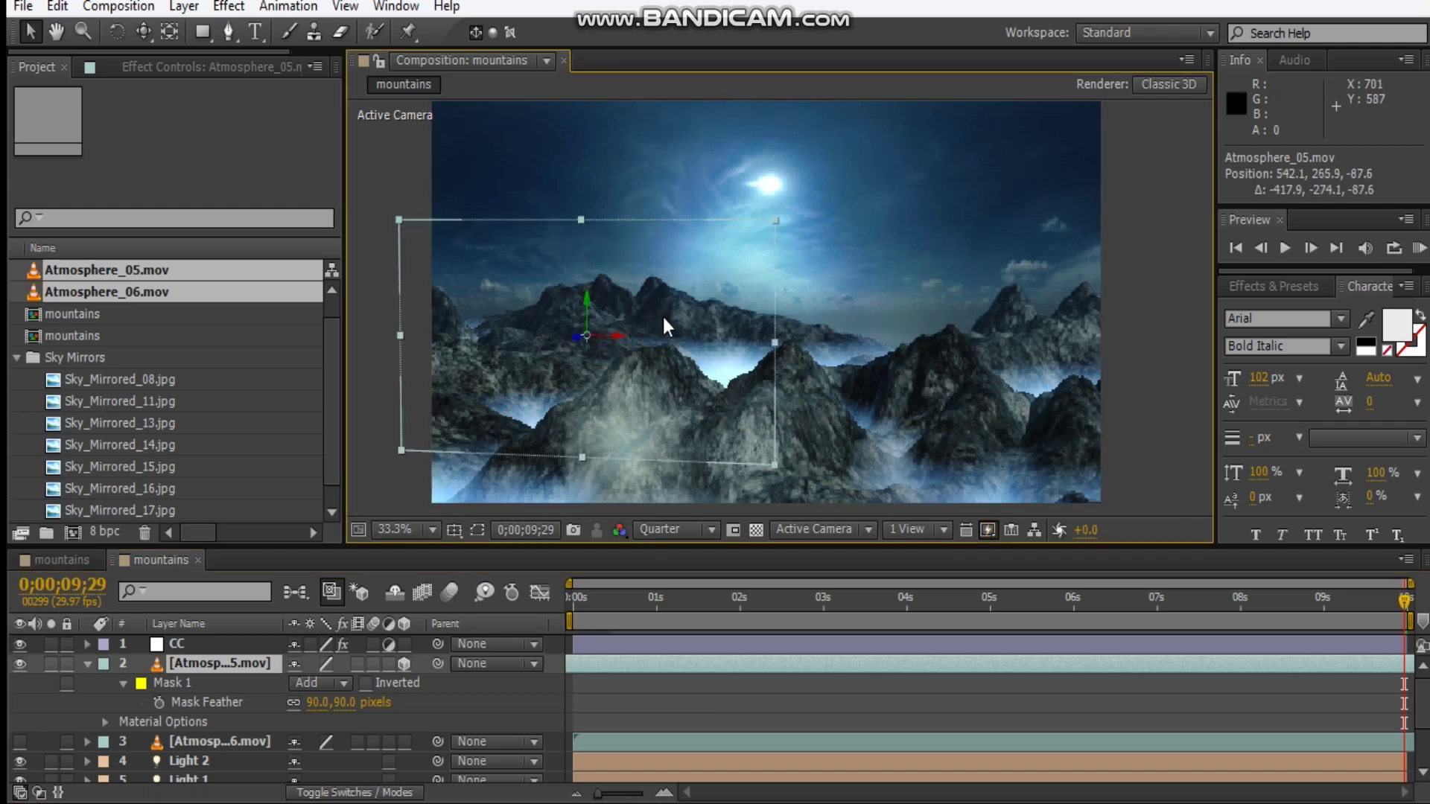
key("w")
left_click_drag(589, 306, 593, 350)
Step: Set the opacity of the Atmosphere_05.mov layer to 50%
left_click(238, 666)
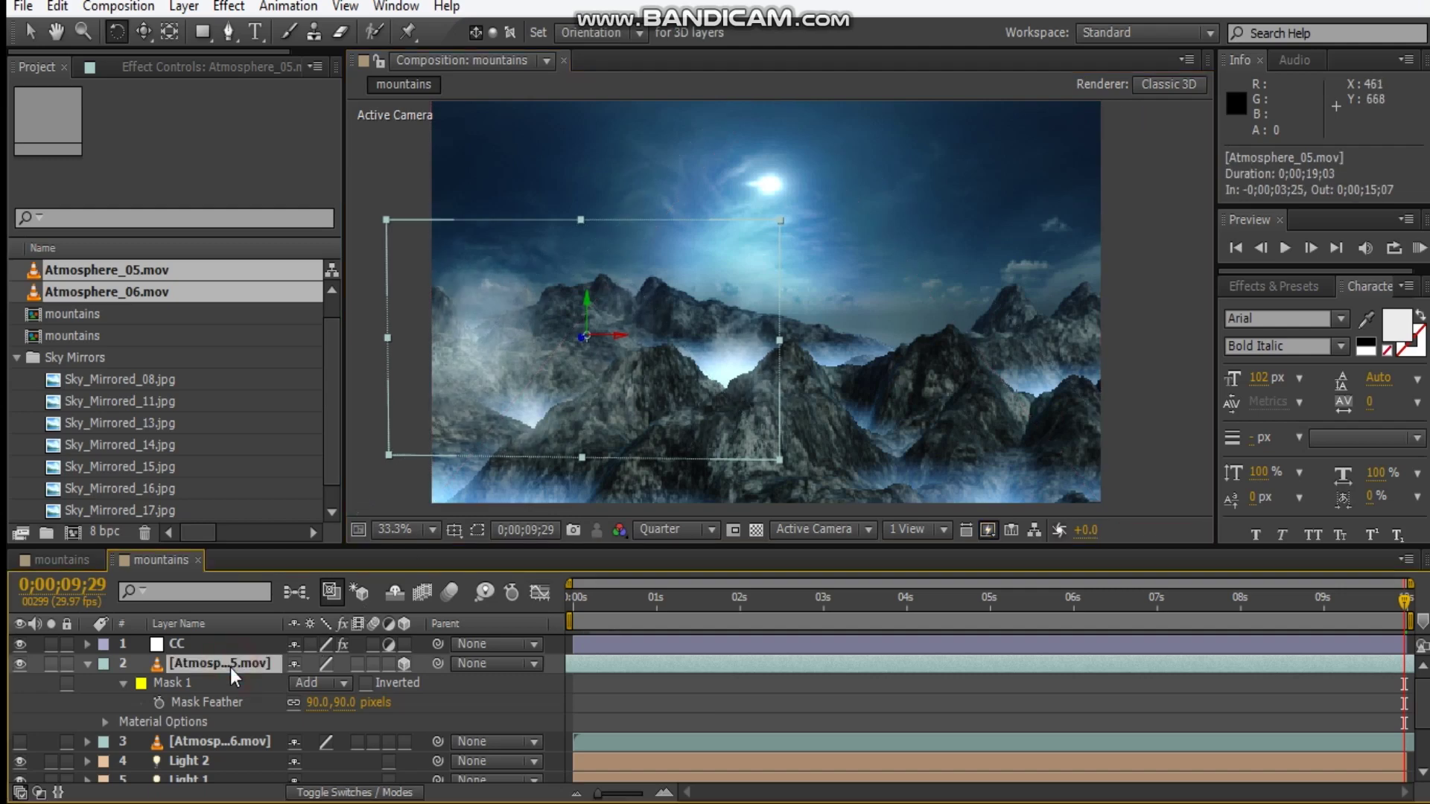
key("t")
left_click(302, 683)
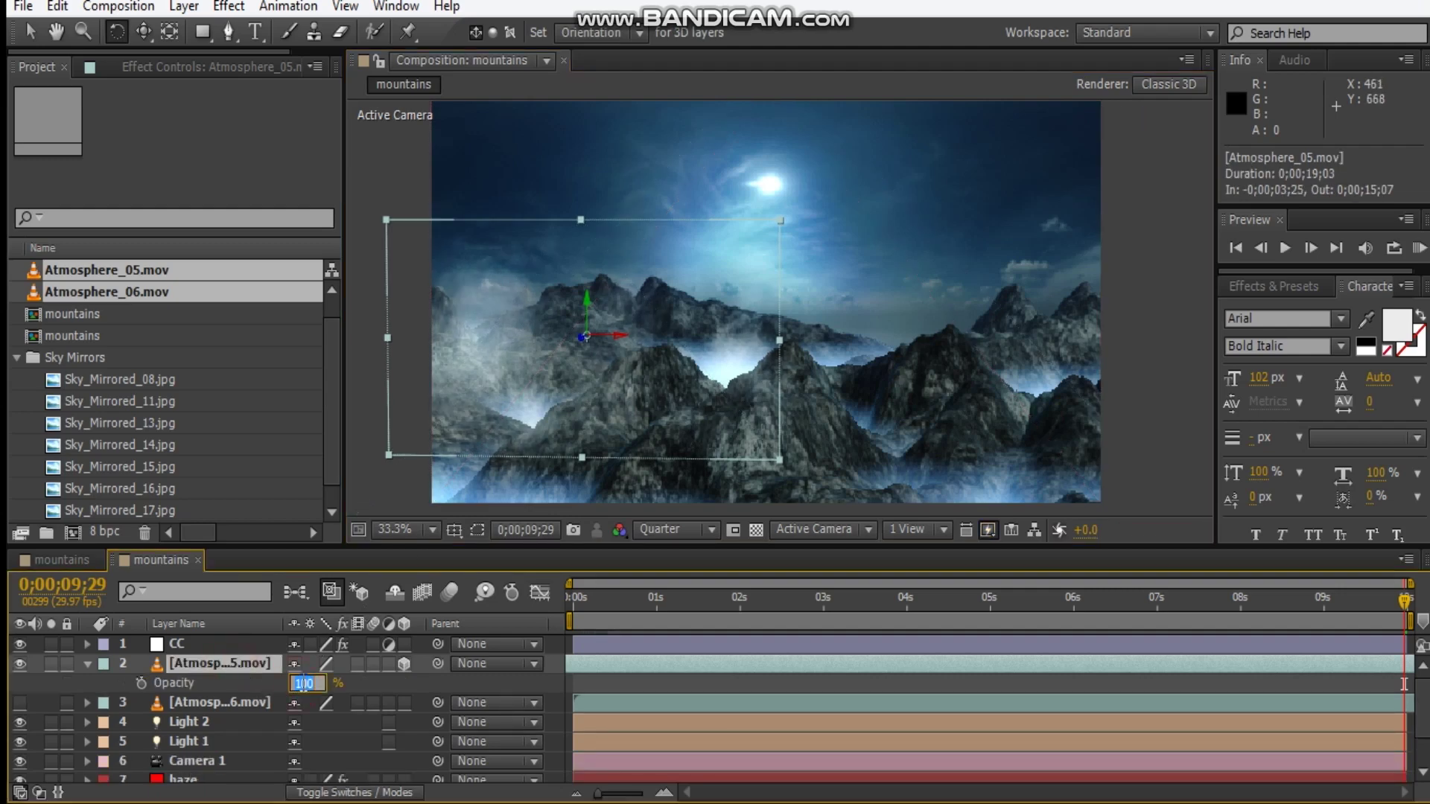
key("Return")
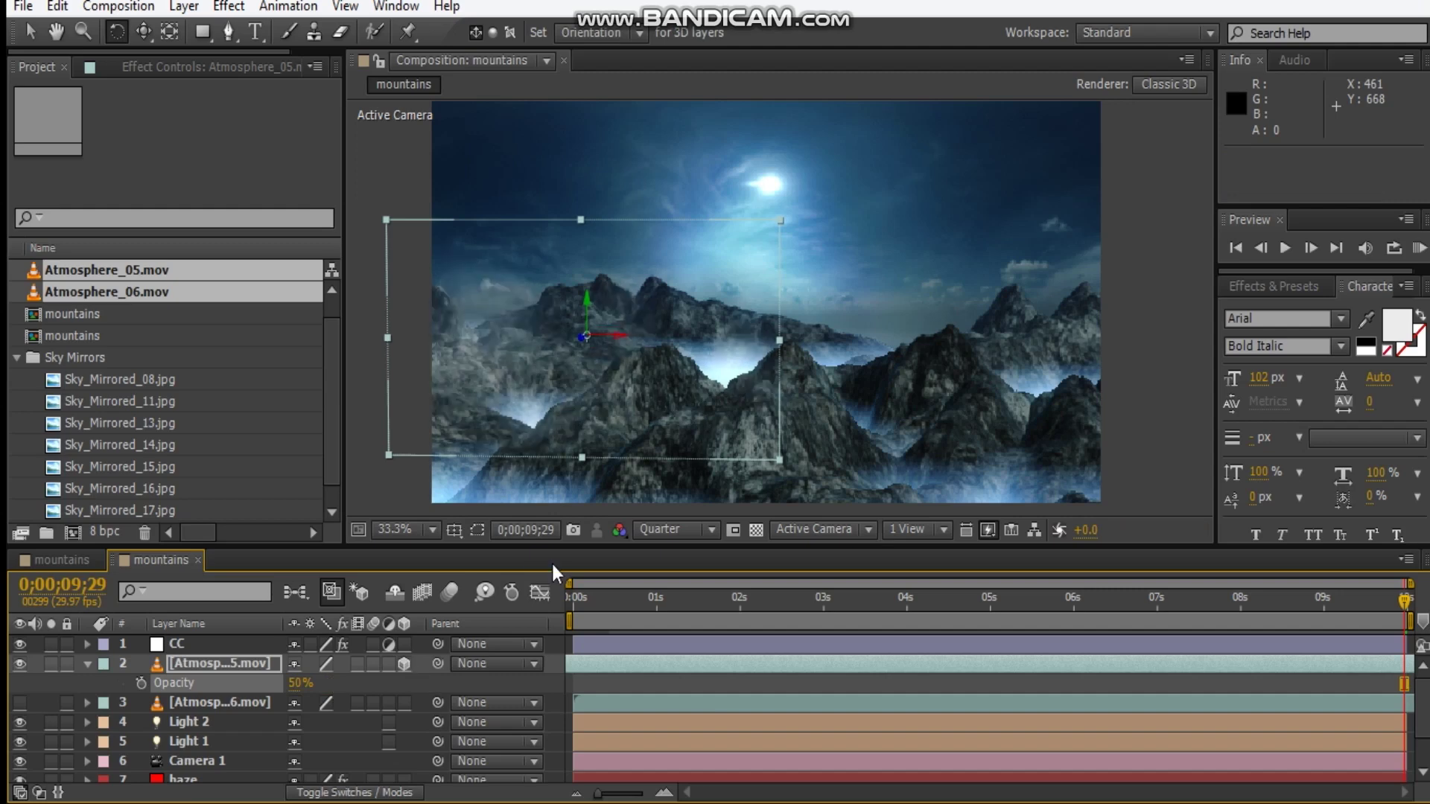
Step: Push the Atmosphere_05.mov layer back to about 270, 266, 1630 and enlarge it to about 122%
key("v")
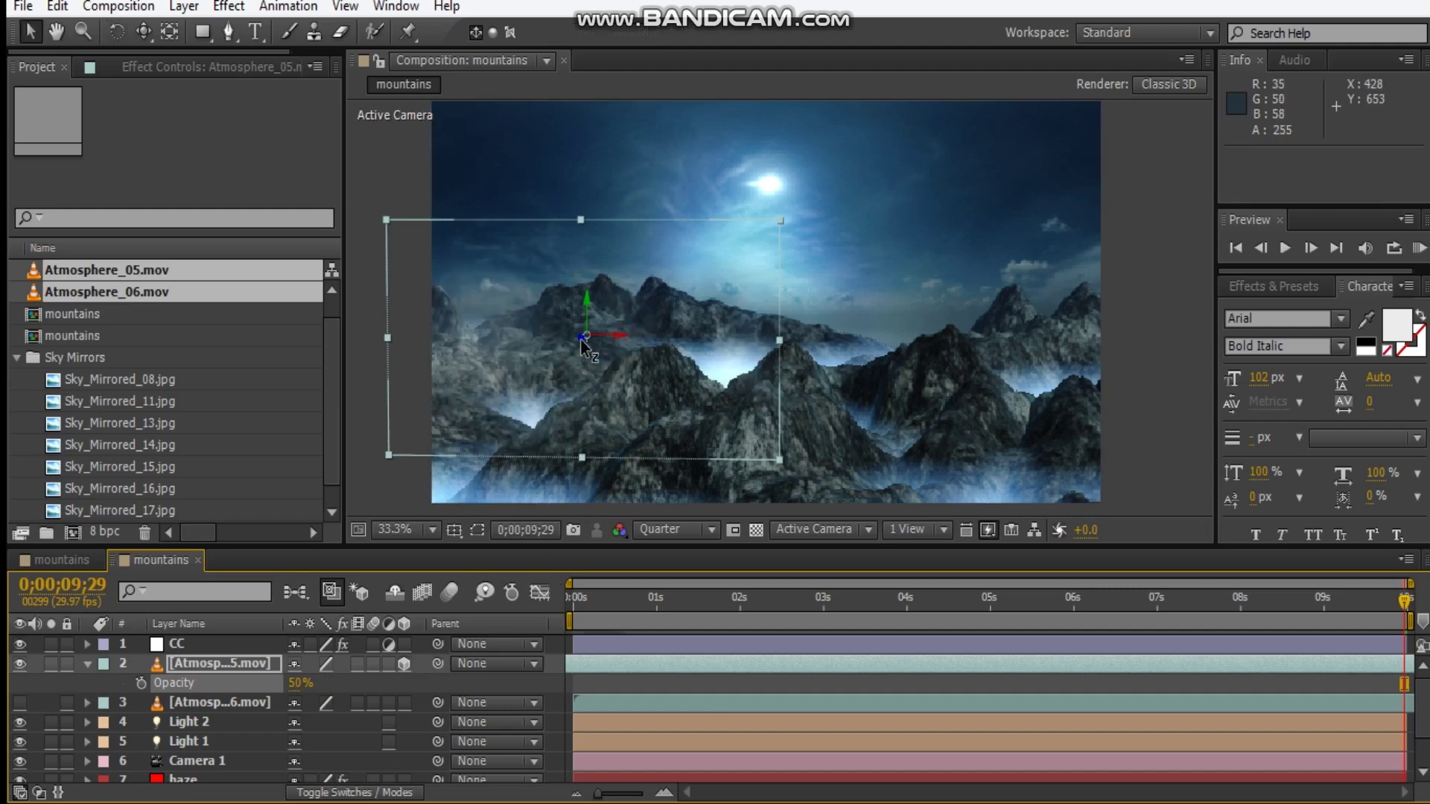
left_click_drag(582, 340, 686, 316)
left_click_drag(1069, 229, 1189, 224)
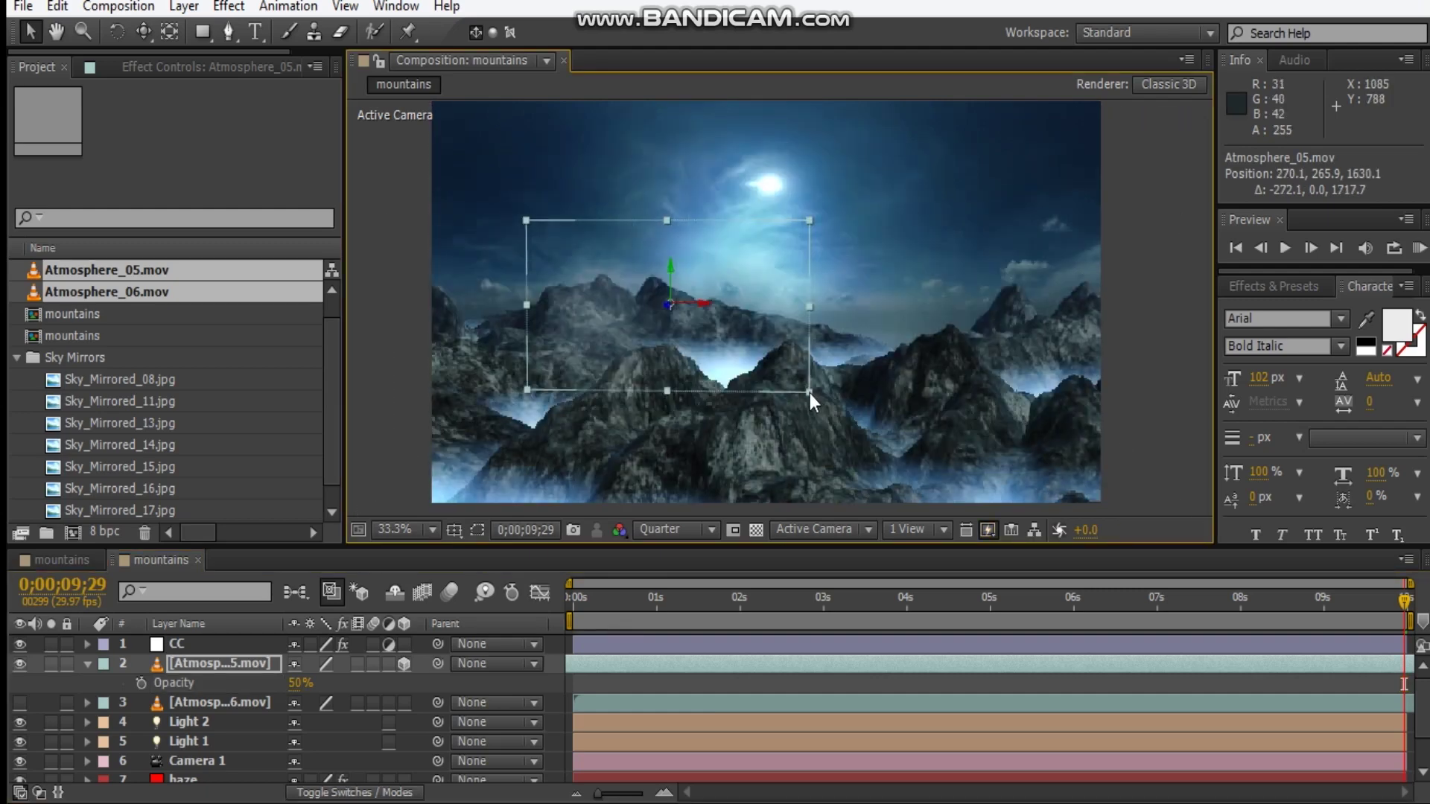
left_click_drag(809, 392, 878, 416)
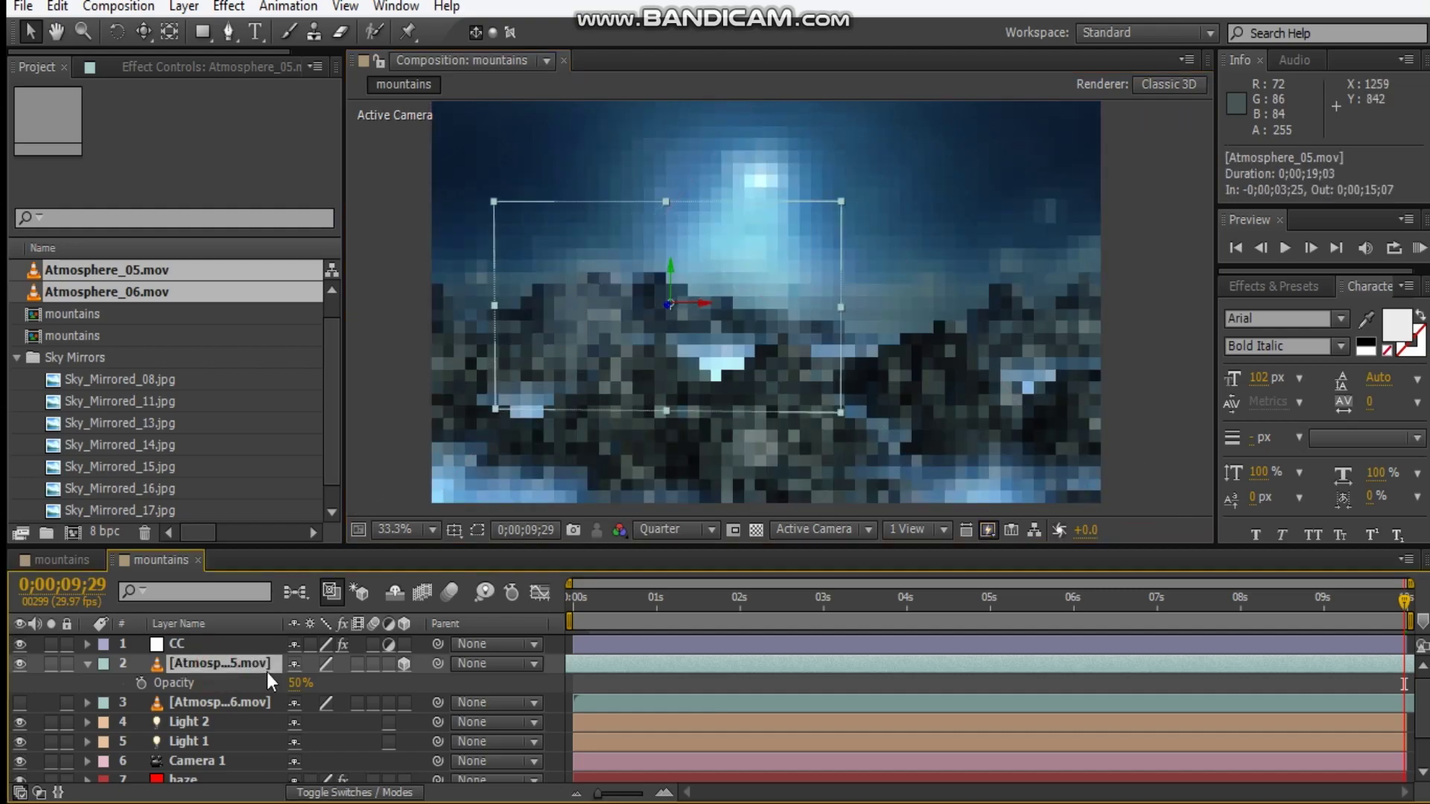
Step: Show the Atmosphere_06.mov layer and draw a rectangular mask slightly inside the clip's edges
left_click(219, 699)
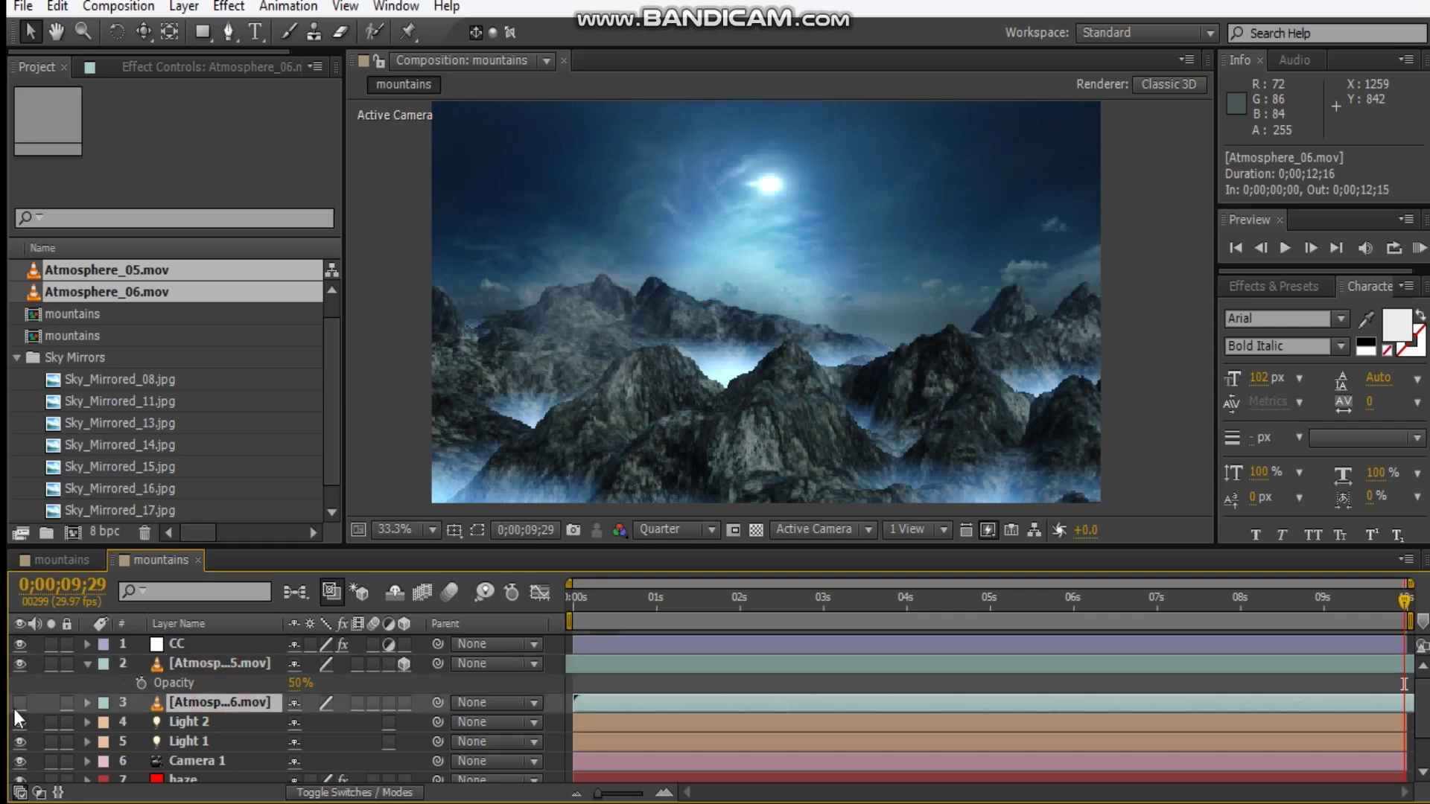
left_click(20, 702)
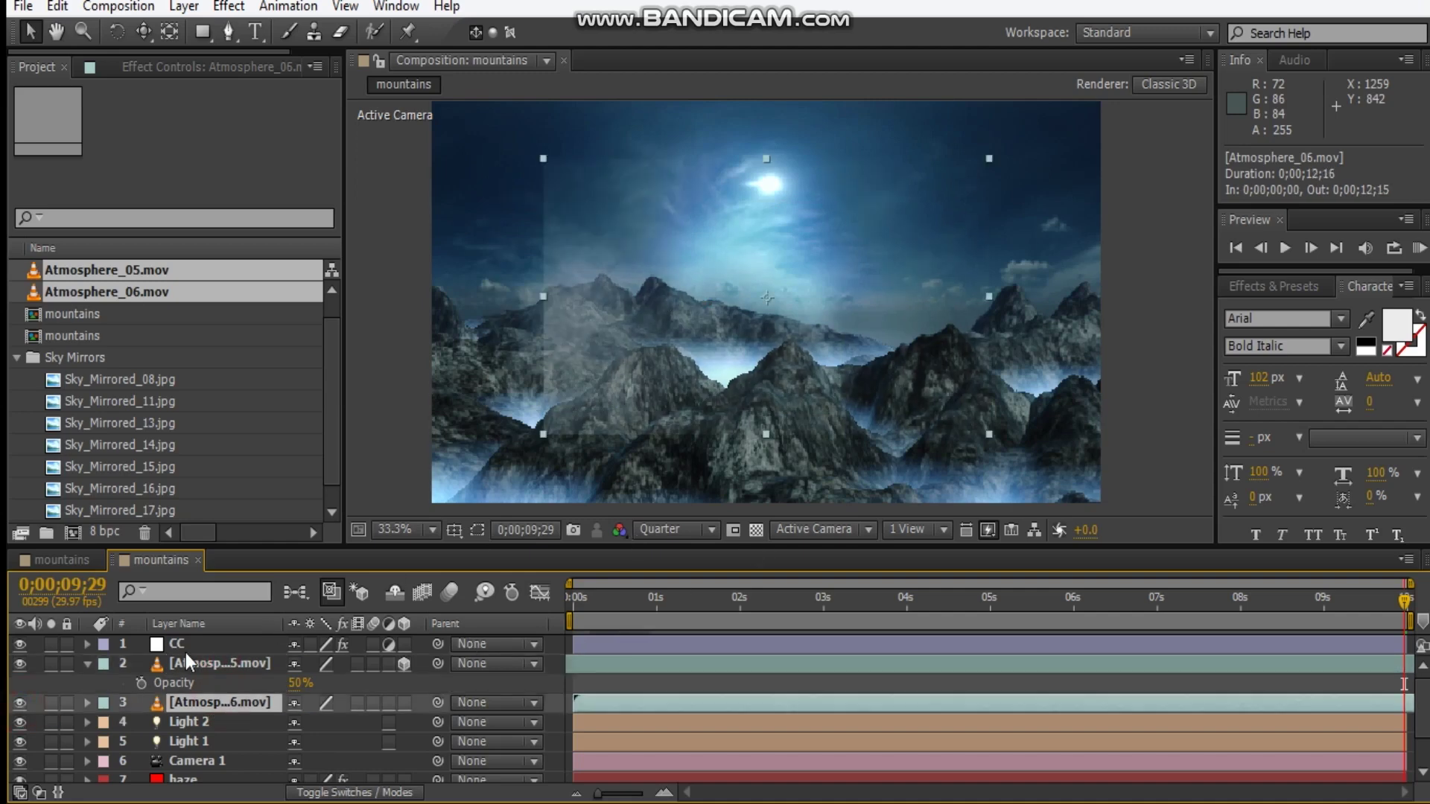
left_click(202, 31)
left_click_drag(560, 181, 970, 401)
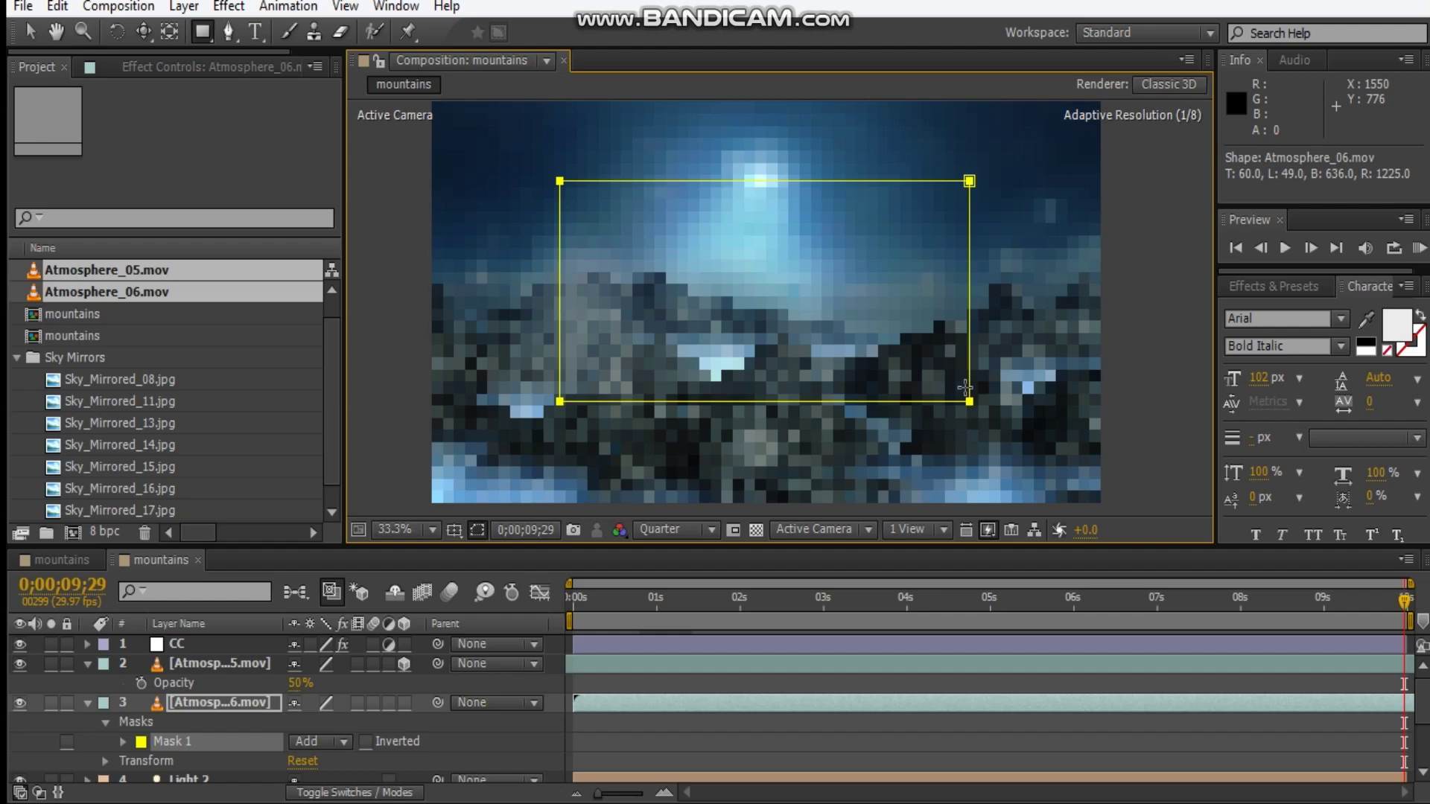
Step: Set the mask feather on the Atmosphere_06.mov layer to 90 pixels
key("f")
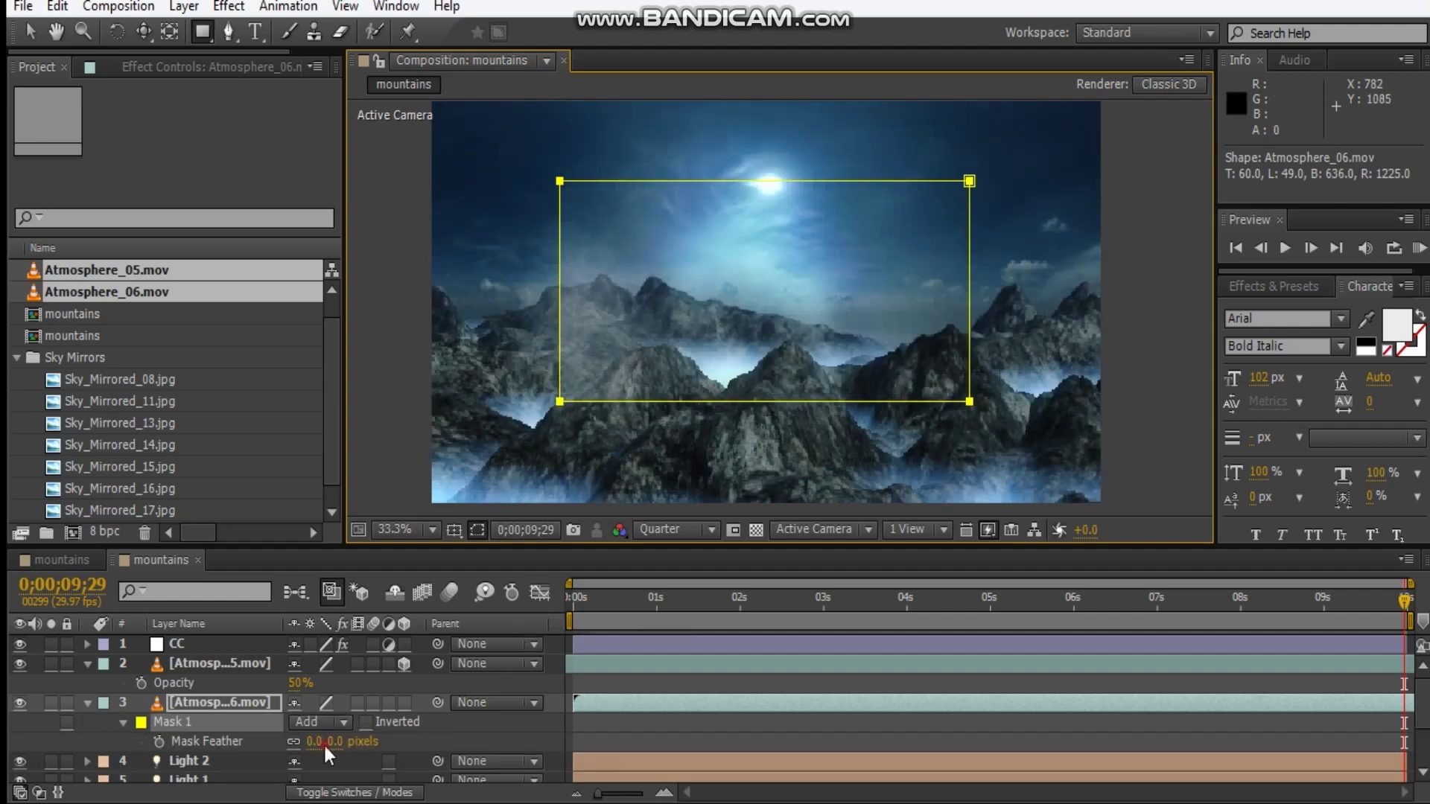
left_click(334, 740)
type("90")
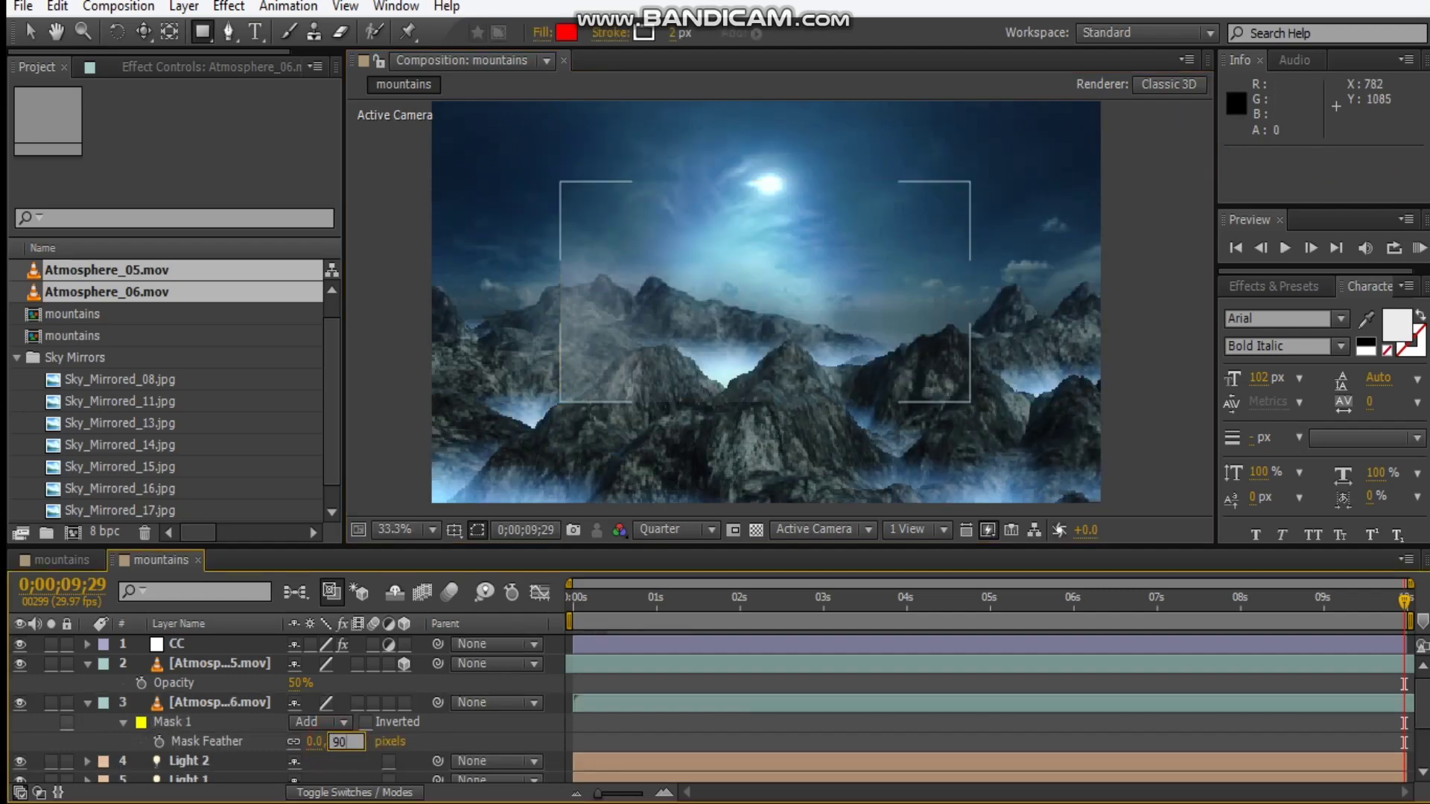
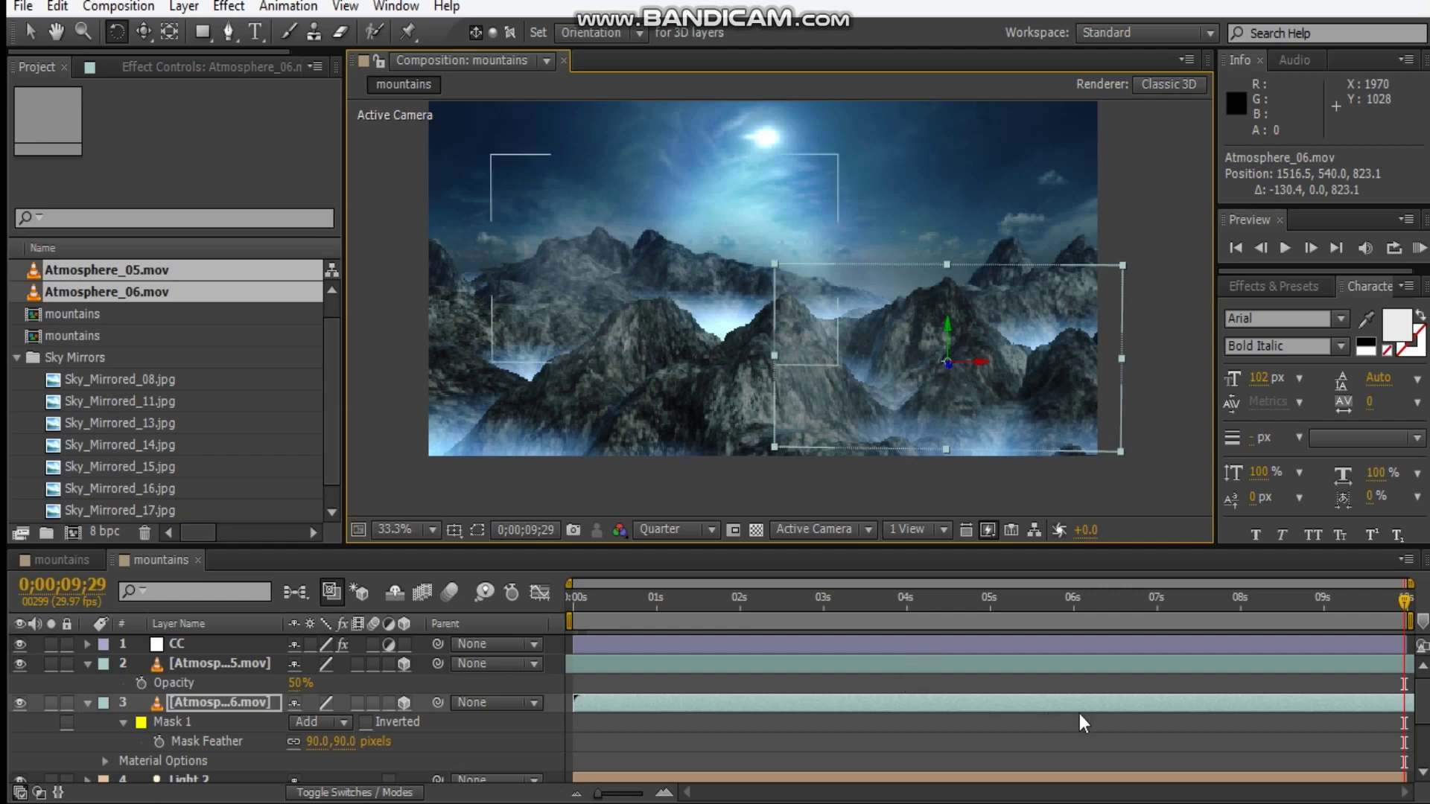
Step: Slide the Atmosphere_06.mov layer earlier in time by 0;00;01;24
left_click_drag(1162, 703, 1014, 734)
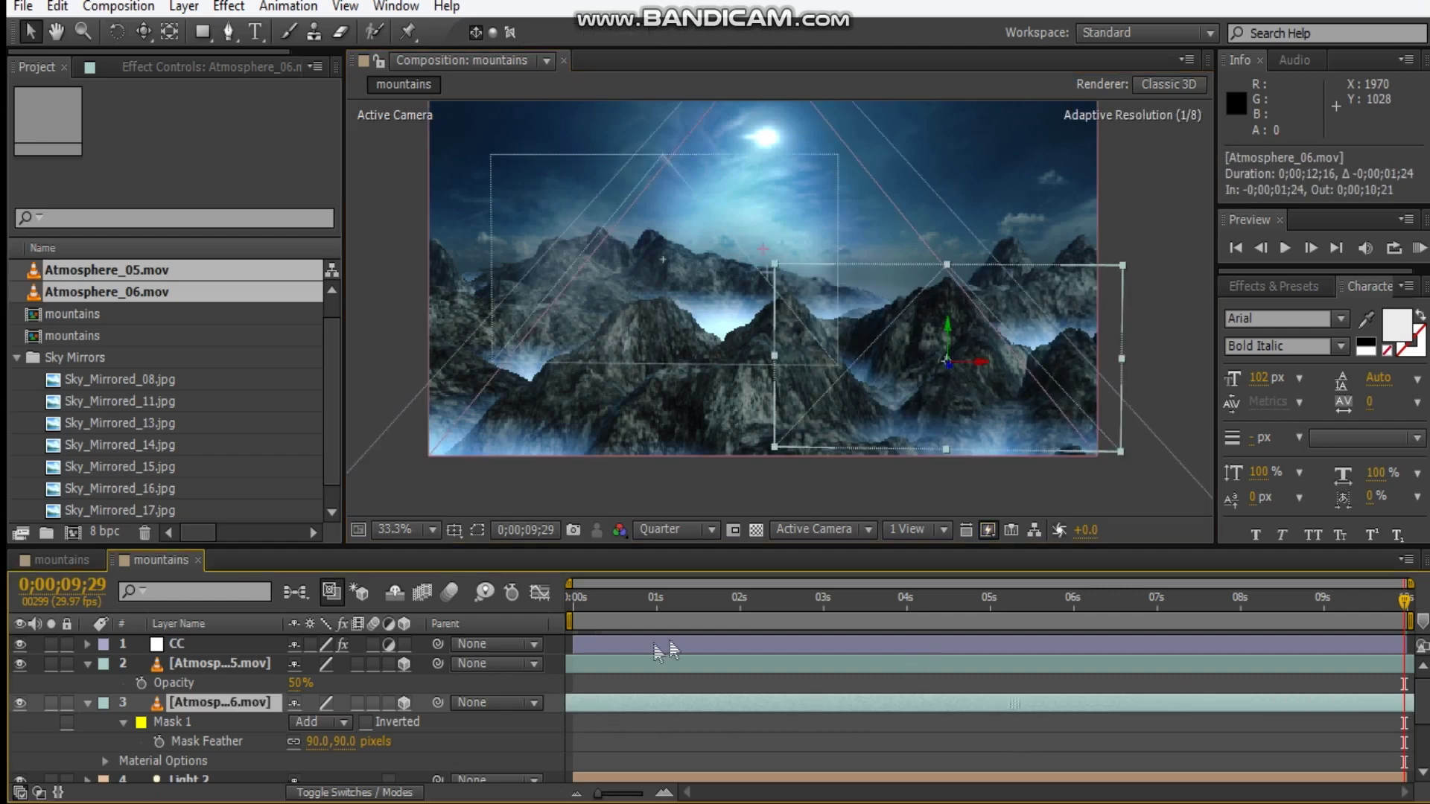
left_click(90, 558)
left_click(225, 699)
left_click(231, 669)
left_click(232, 669, "ctrl")
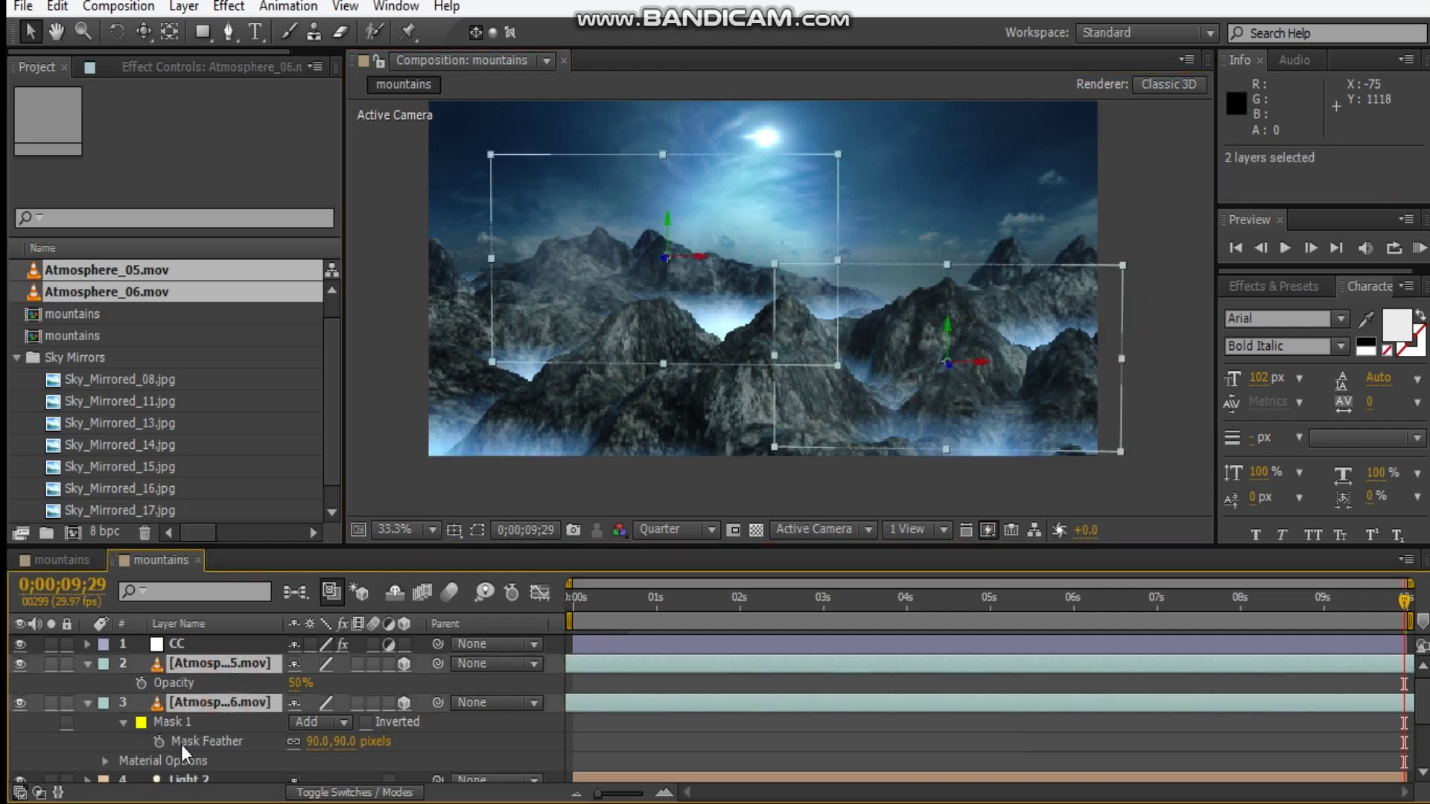
Step: Set the opacity of the Atmosphere_06.mov layer to 50%
left_click(245, 737)
left_click(223, 707)
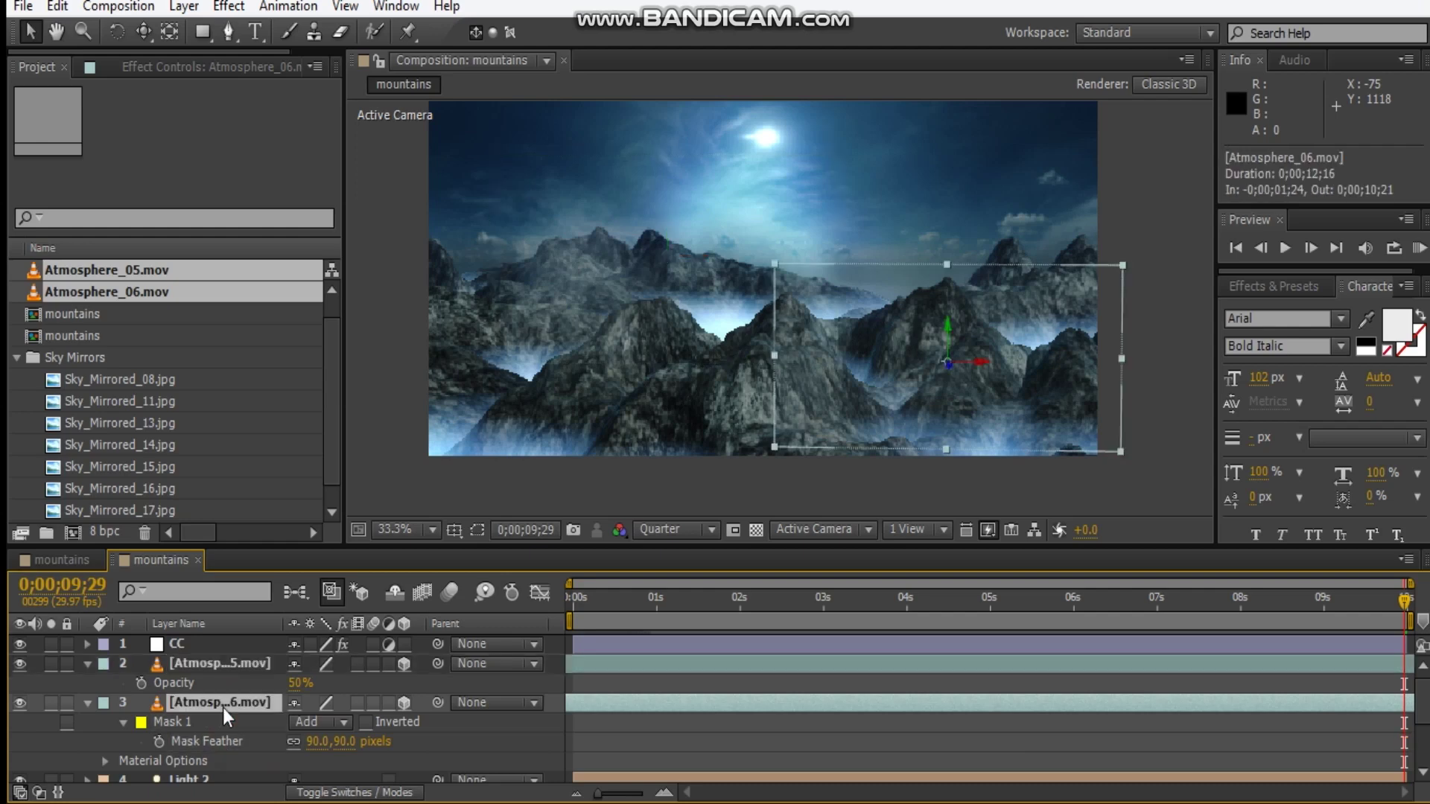
key("t")
left_click(299, 721)
type("60")
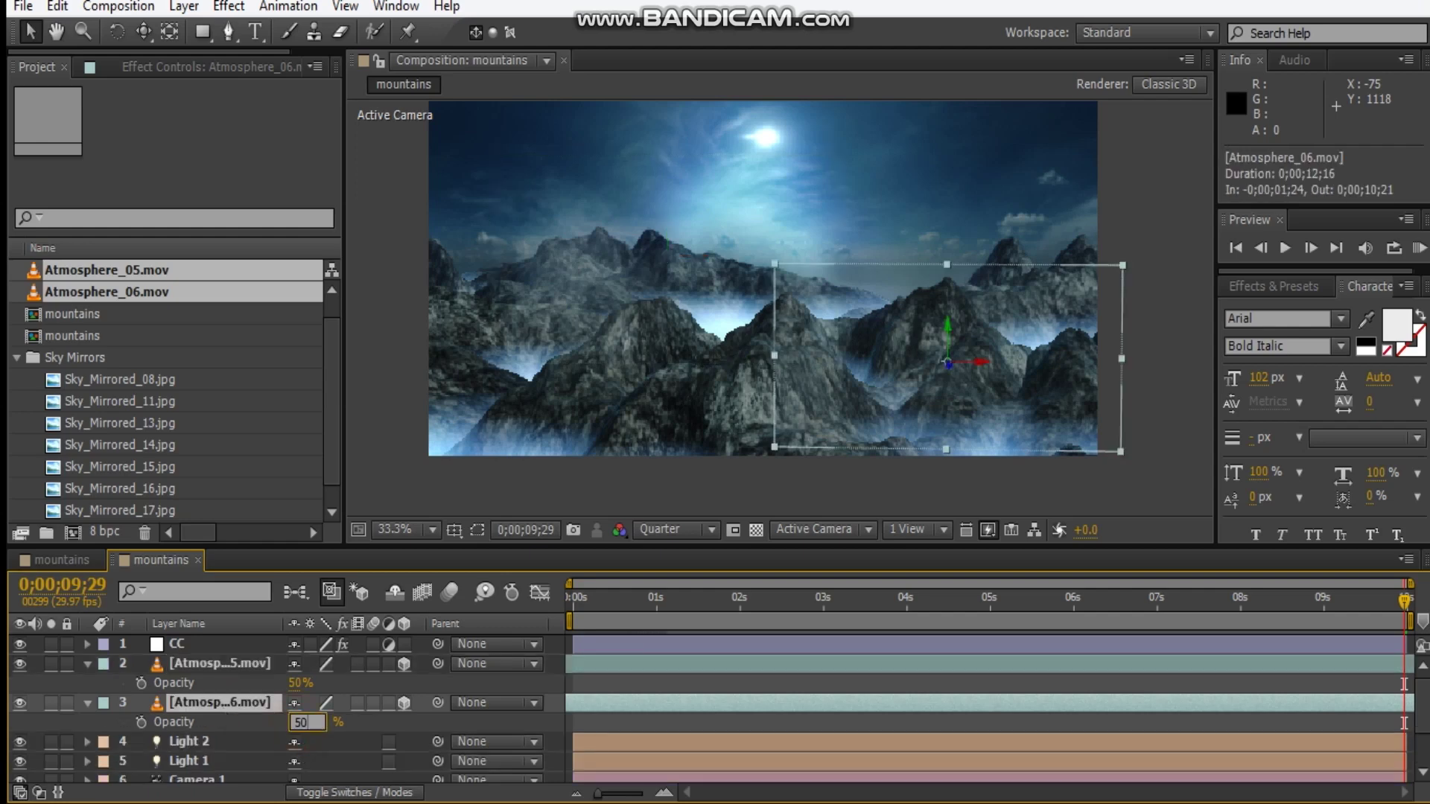
key("Return")
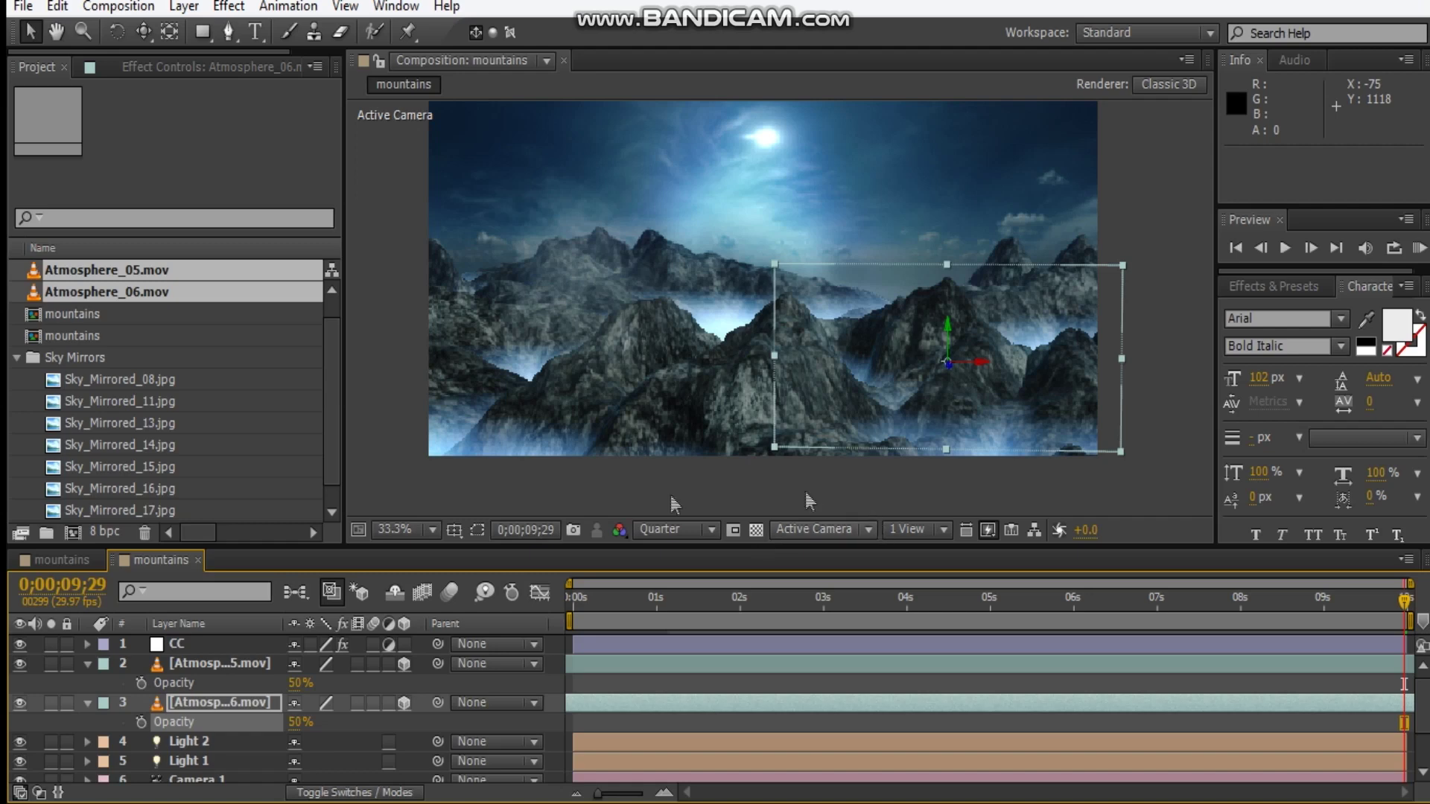
Step: Duplicate the Atmosphere_05.mov layer and scale the copy down to about 71%
left_click(243, 701)
left_click(267, 666)
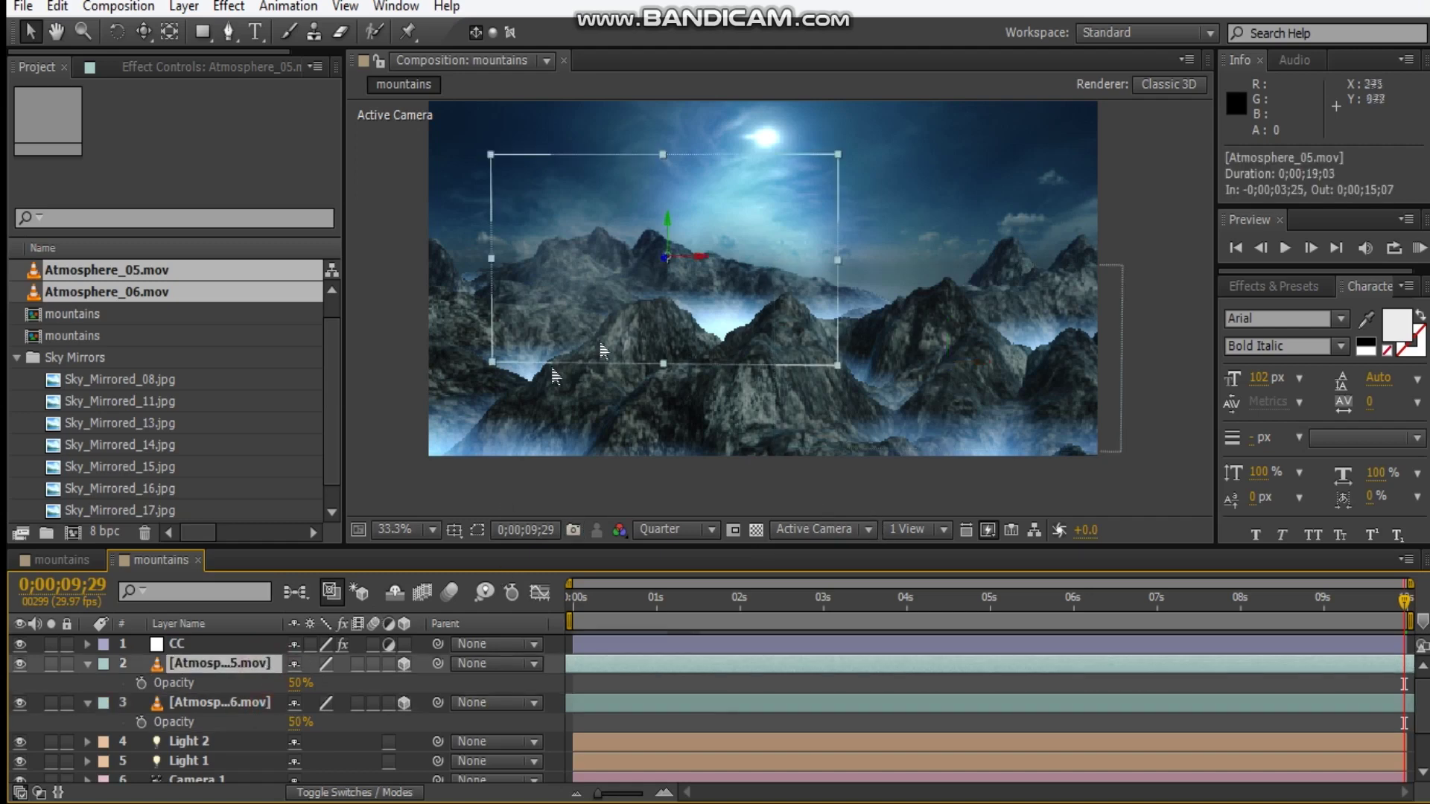
key("ctrl+d")
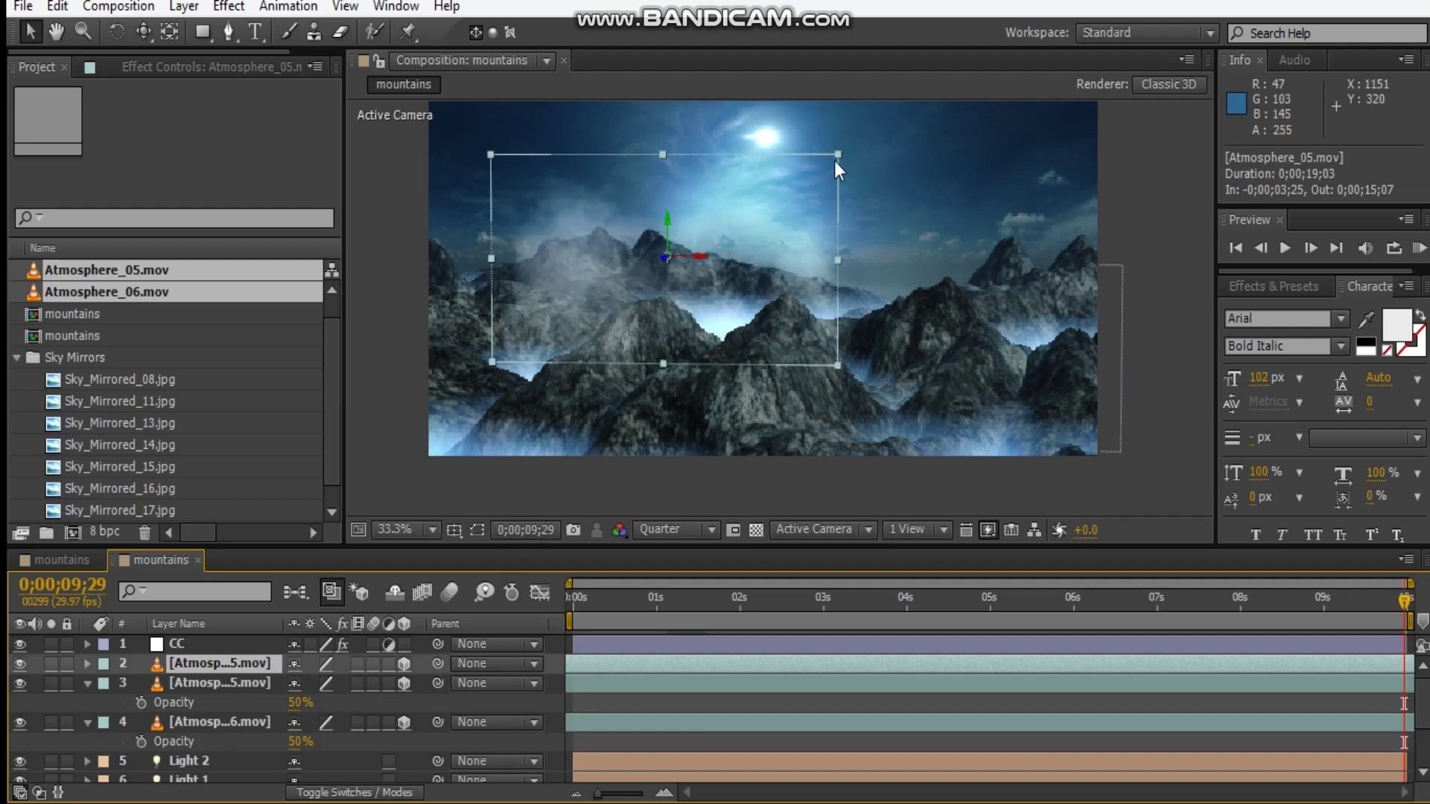
left_click_drag(835, 157, 760, 191)
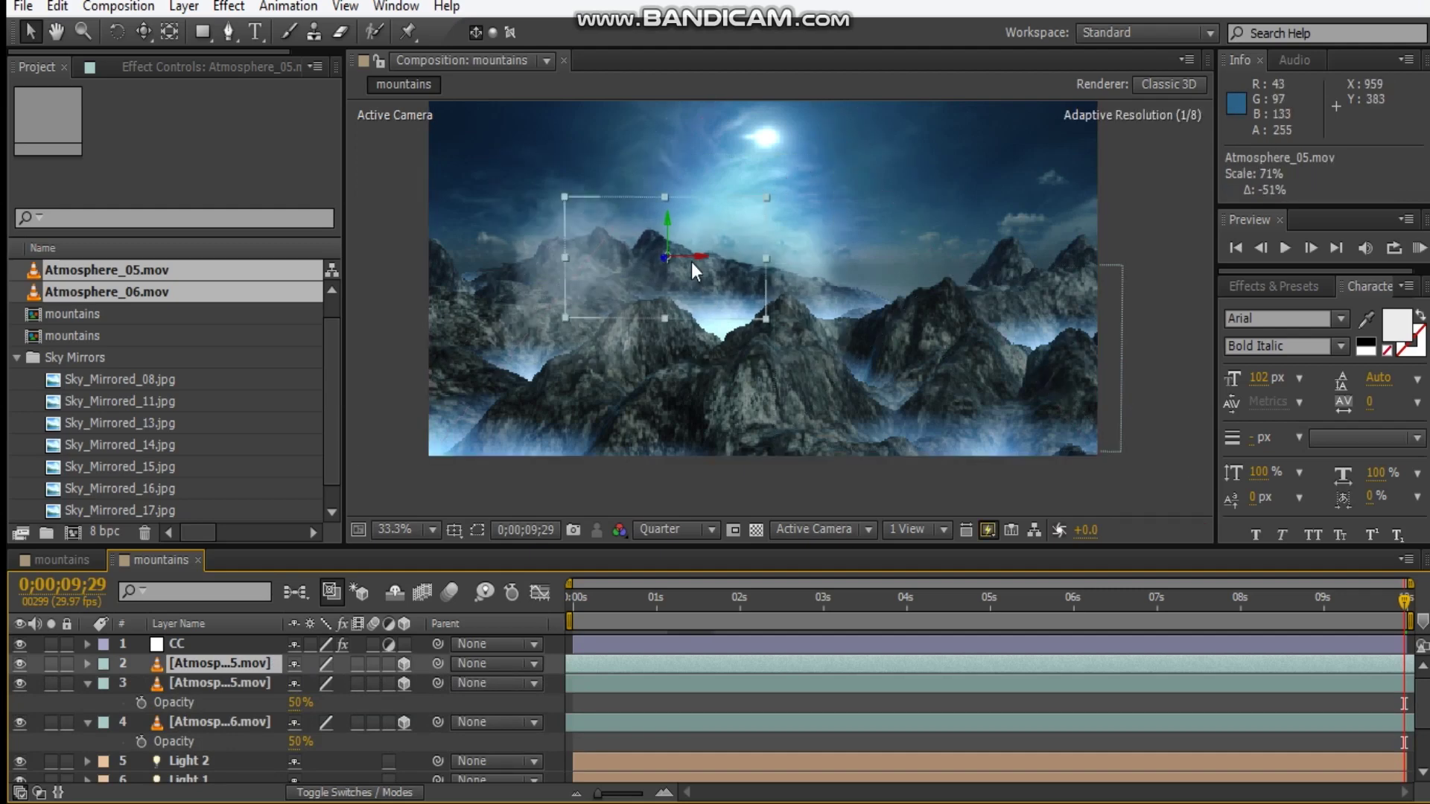
Step: Bring the Atmosphere_05.mov copy forward over the lower-left mountains at about 328, 564, 122 and shift its start to -0;00;00;26
left_click_drag(667, 259, 152, 392)
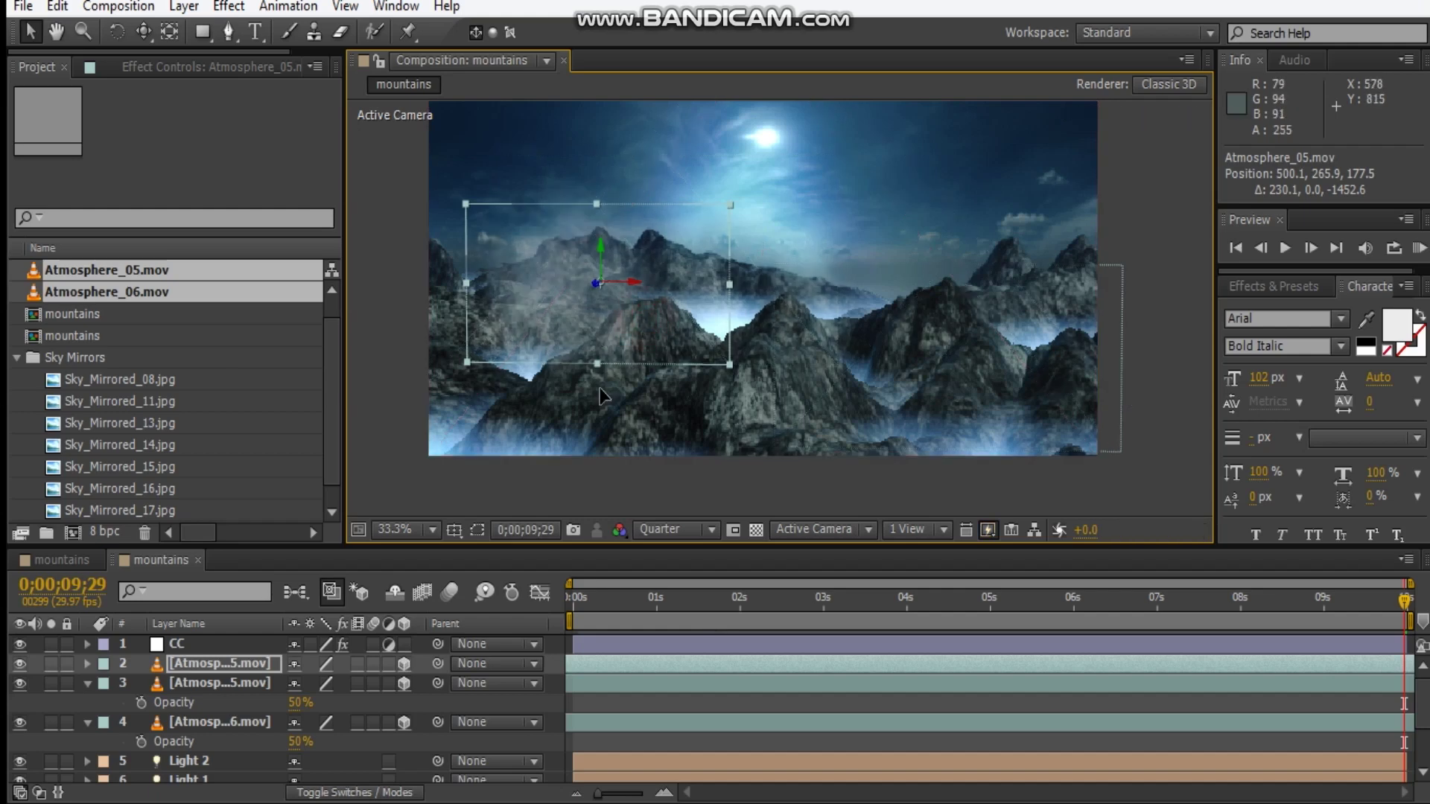
left_click_drag(602, 394, 739, 381)
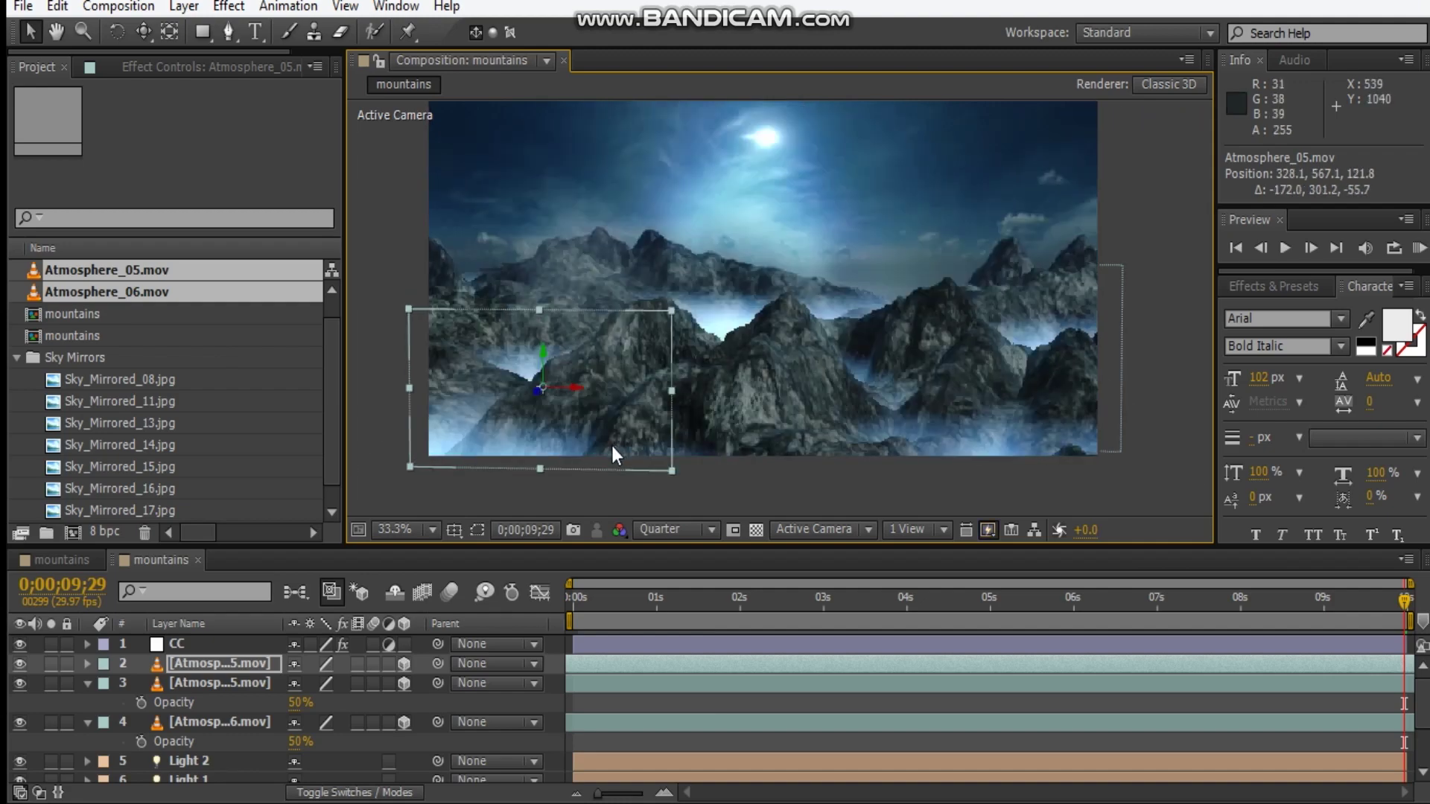
left_click_drag(796, 674, 888, 665)
left_click_drag(994, 667, 1042, 670)
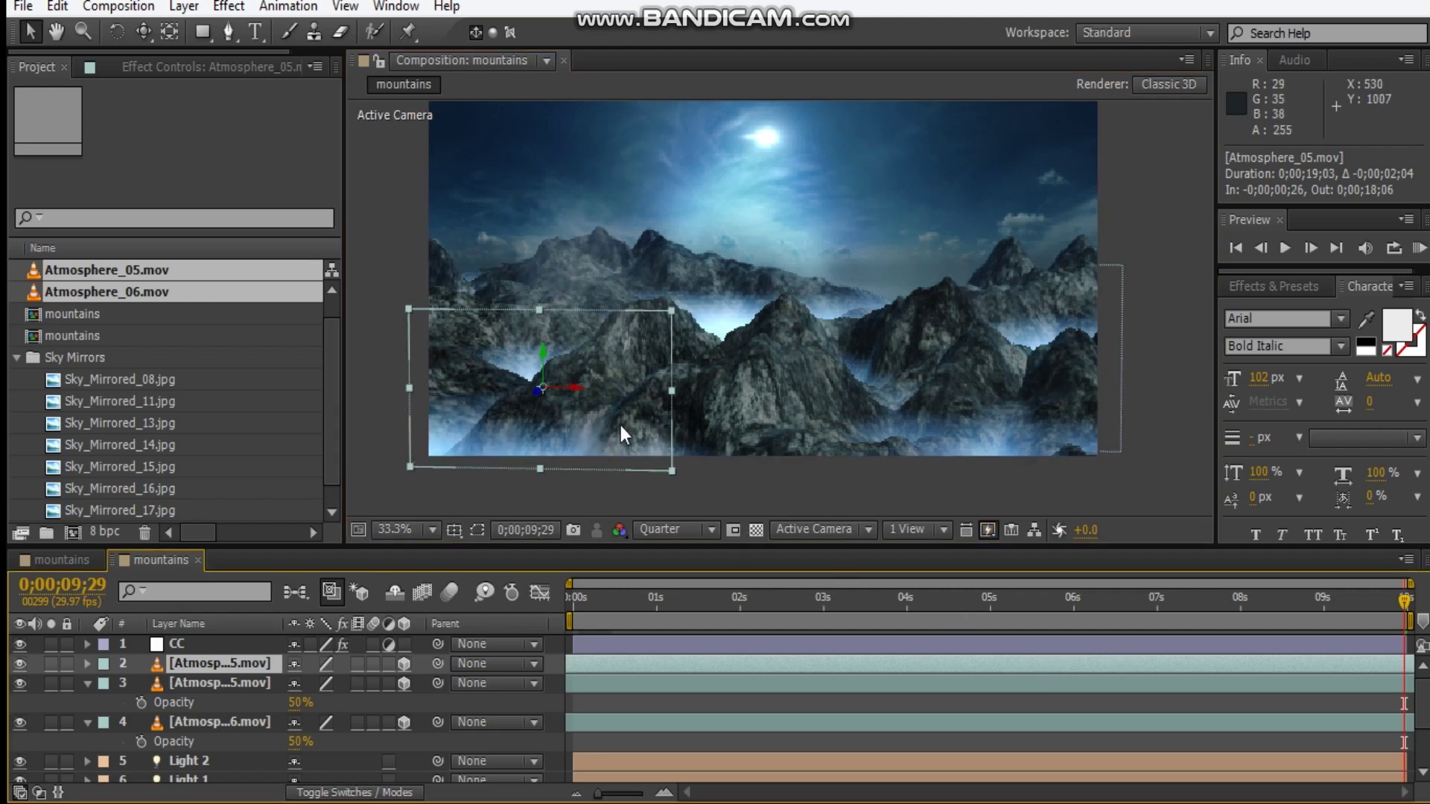
left_click_drag(593, 428, 594, 426)
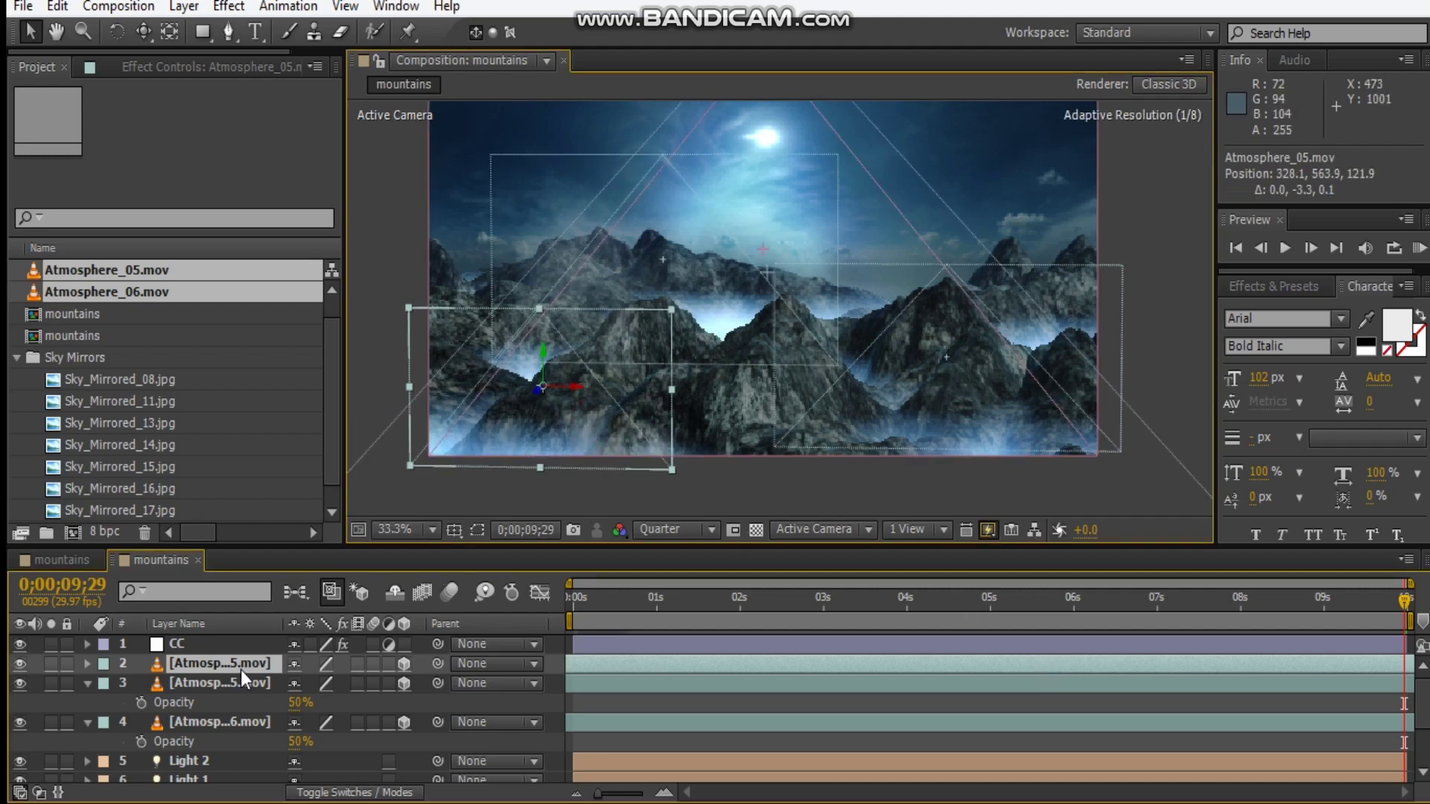
Step: Duplicate the Atmosphere_06.mov layer and move the copy left along its X axis over the central mountains
left_click(231, 722)
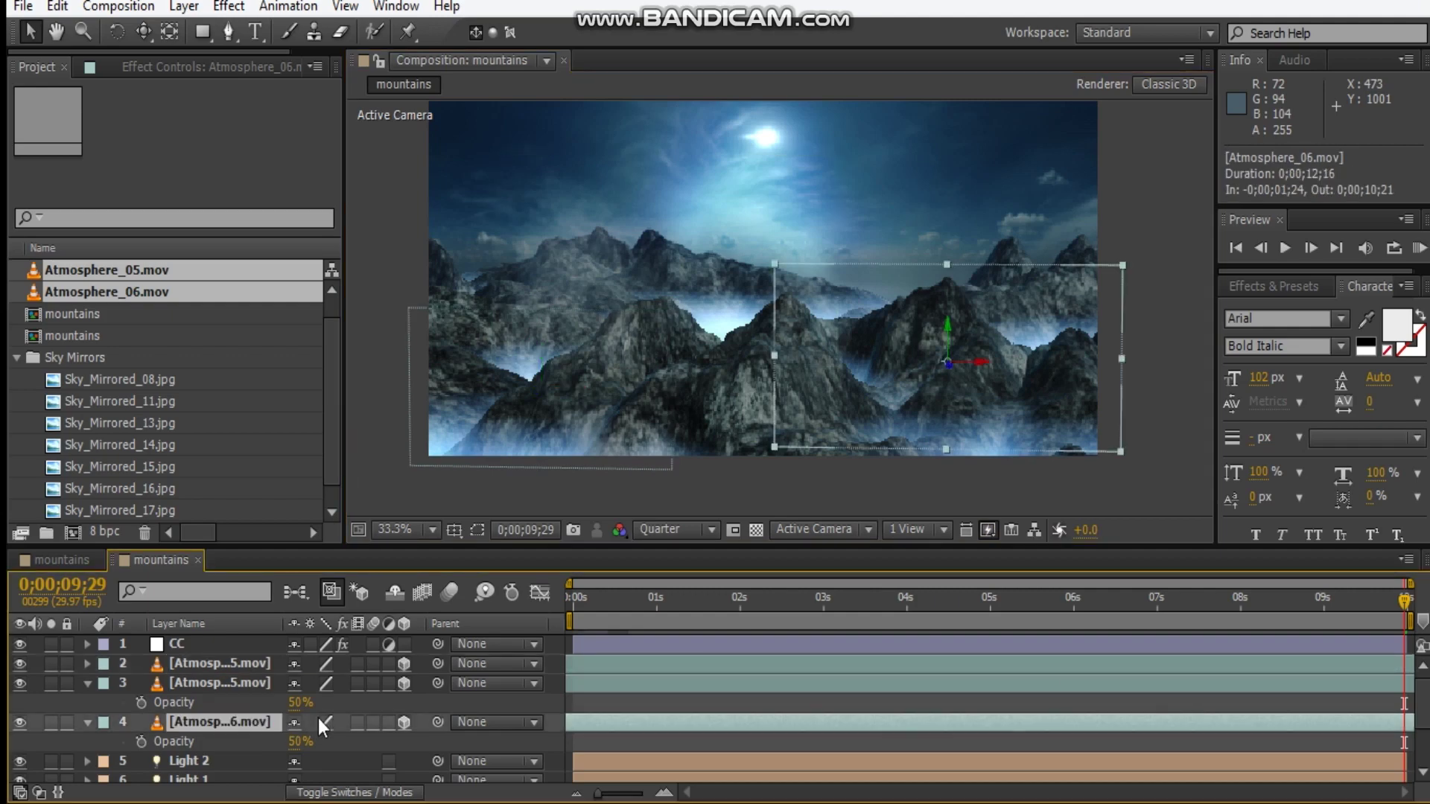
key("ctrl+d")
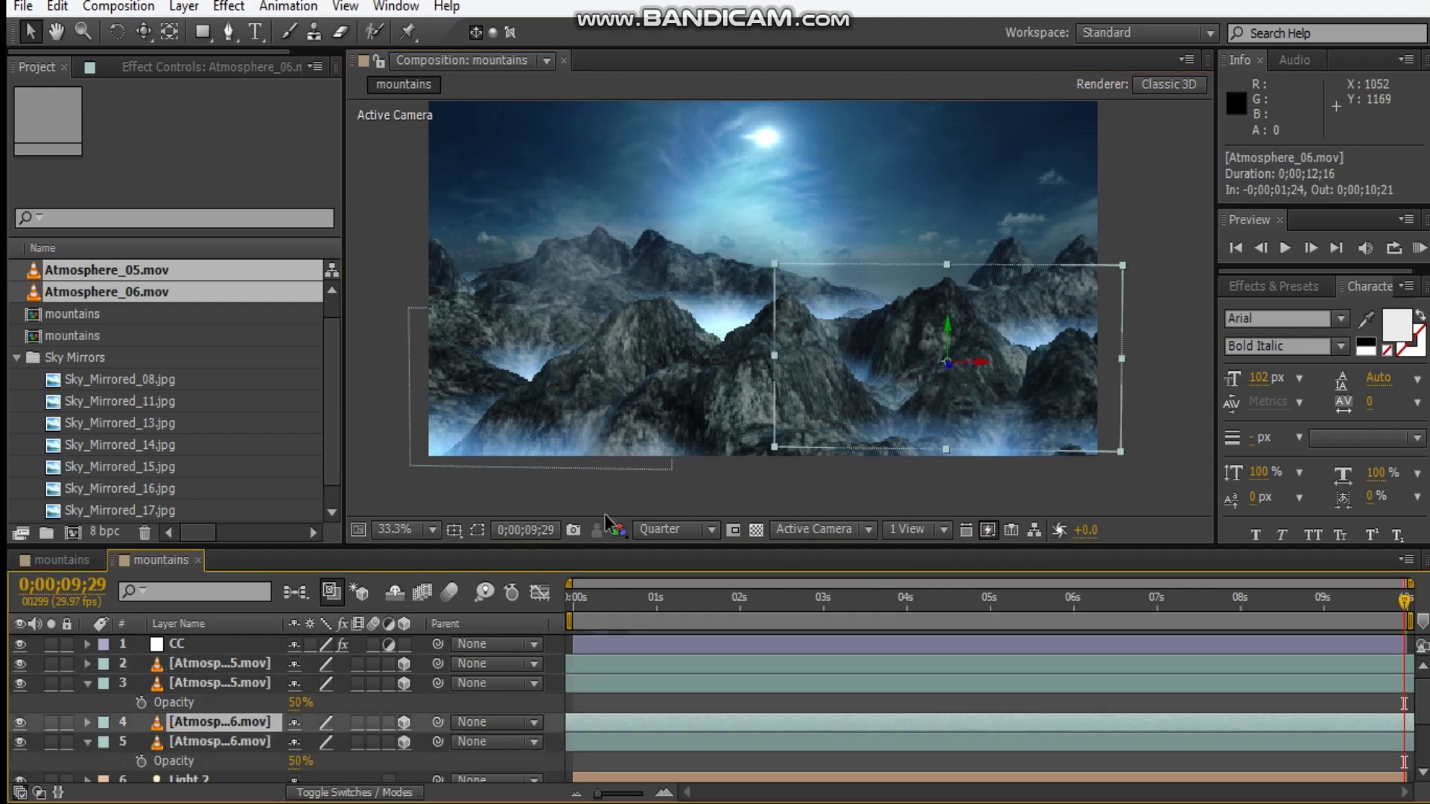
left_click_drag(982, 362, 780, 361)
right_click(255, 722)
left_click(328, 112)
left_click(558, 164)
Step: Duplicate the larger Atmosphere_05.mov layer, move the copy to the right-hand mountains and mirror it horizontally at about -156% width
left_click(231, 683)
key("ctrl+d")
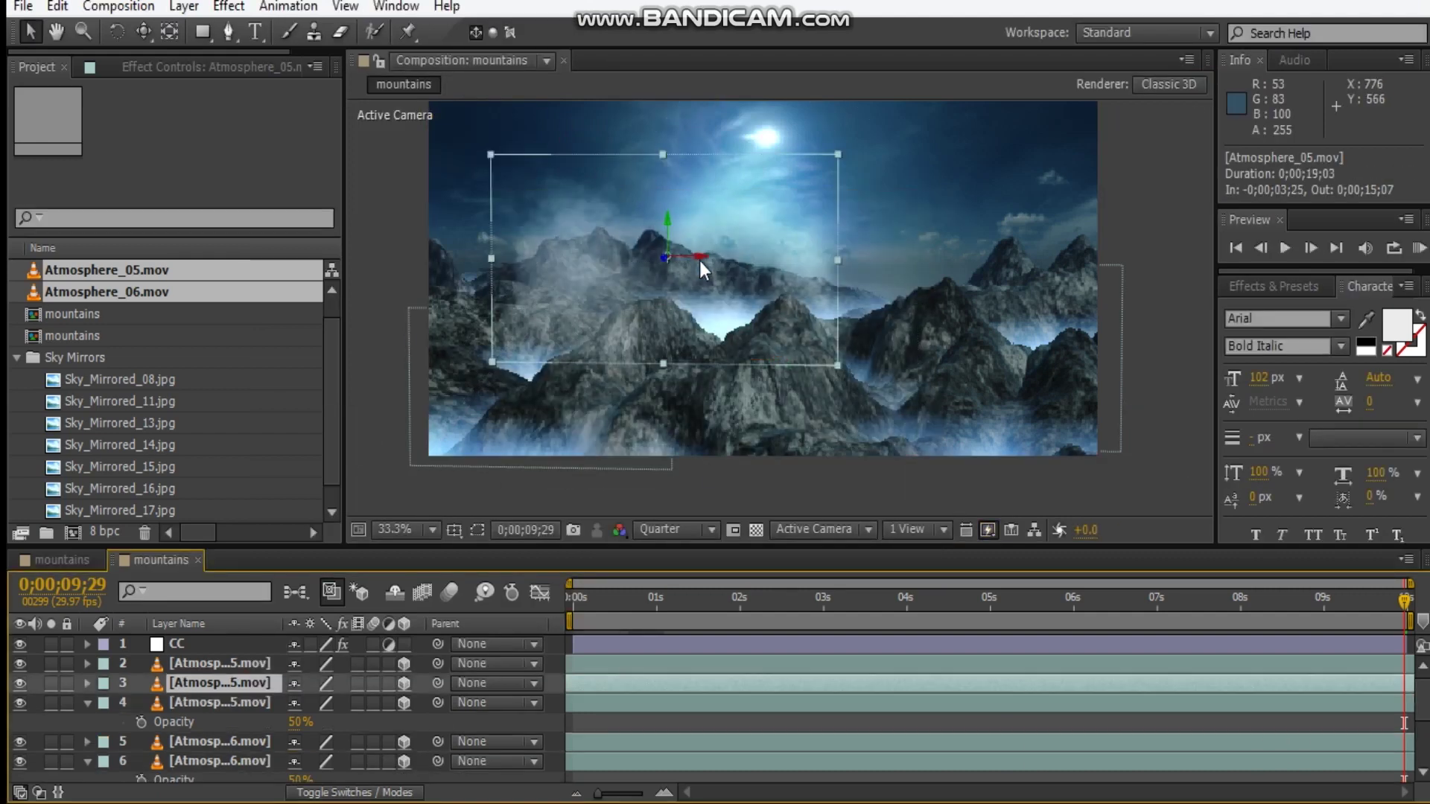
left_click_drag(700, 261, 1077, 277)
left_click_drag(864, 275, 1269, 275)
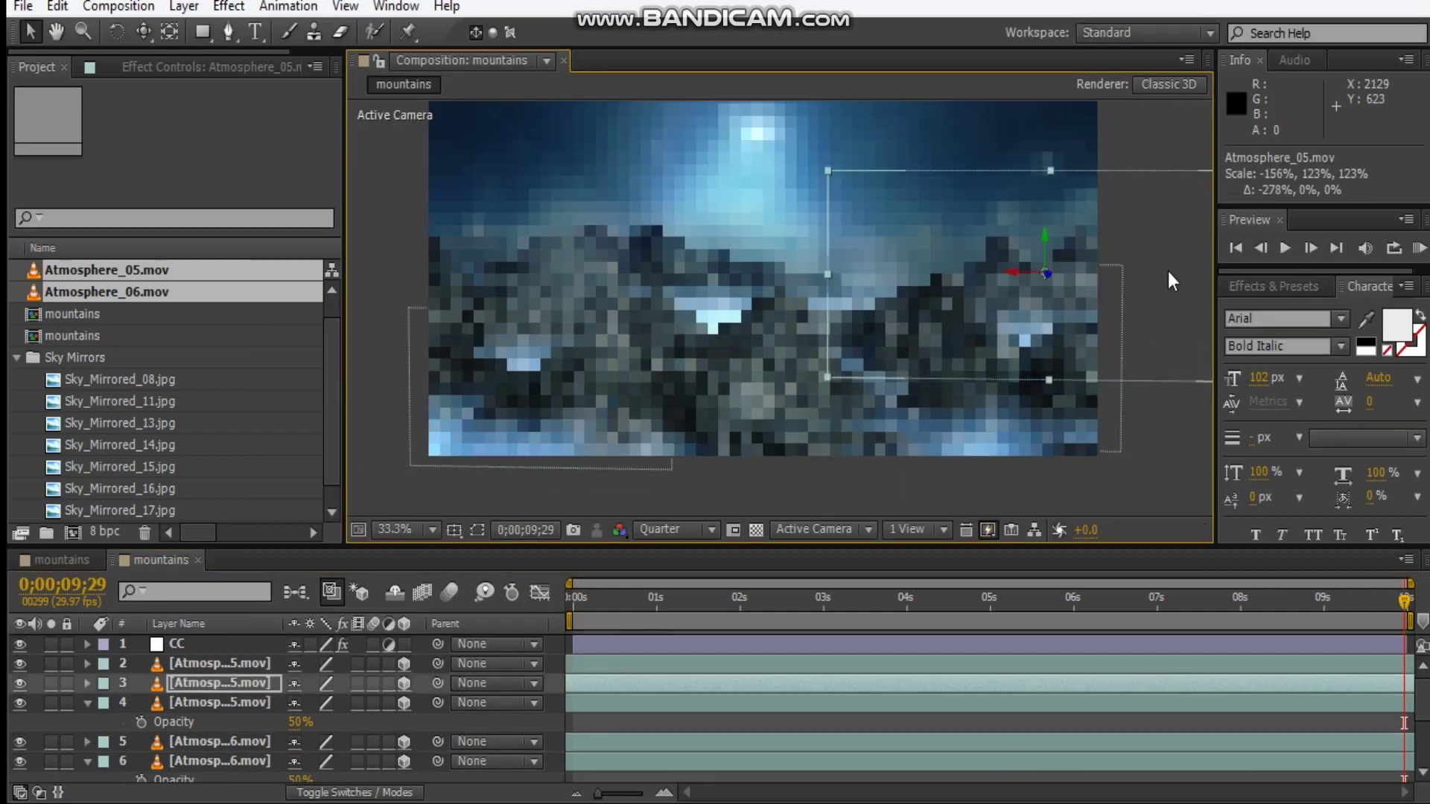
Step: Push the mirrored Atmosphere_05.mov copy back behind the right-hand mountains to about 1140, 288, 4183
left_click_drag(1159, 268, 1078, 253)
left_click_drag(974, 263, 385, 62)
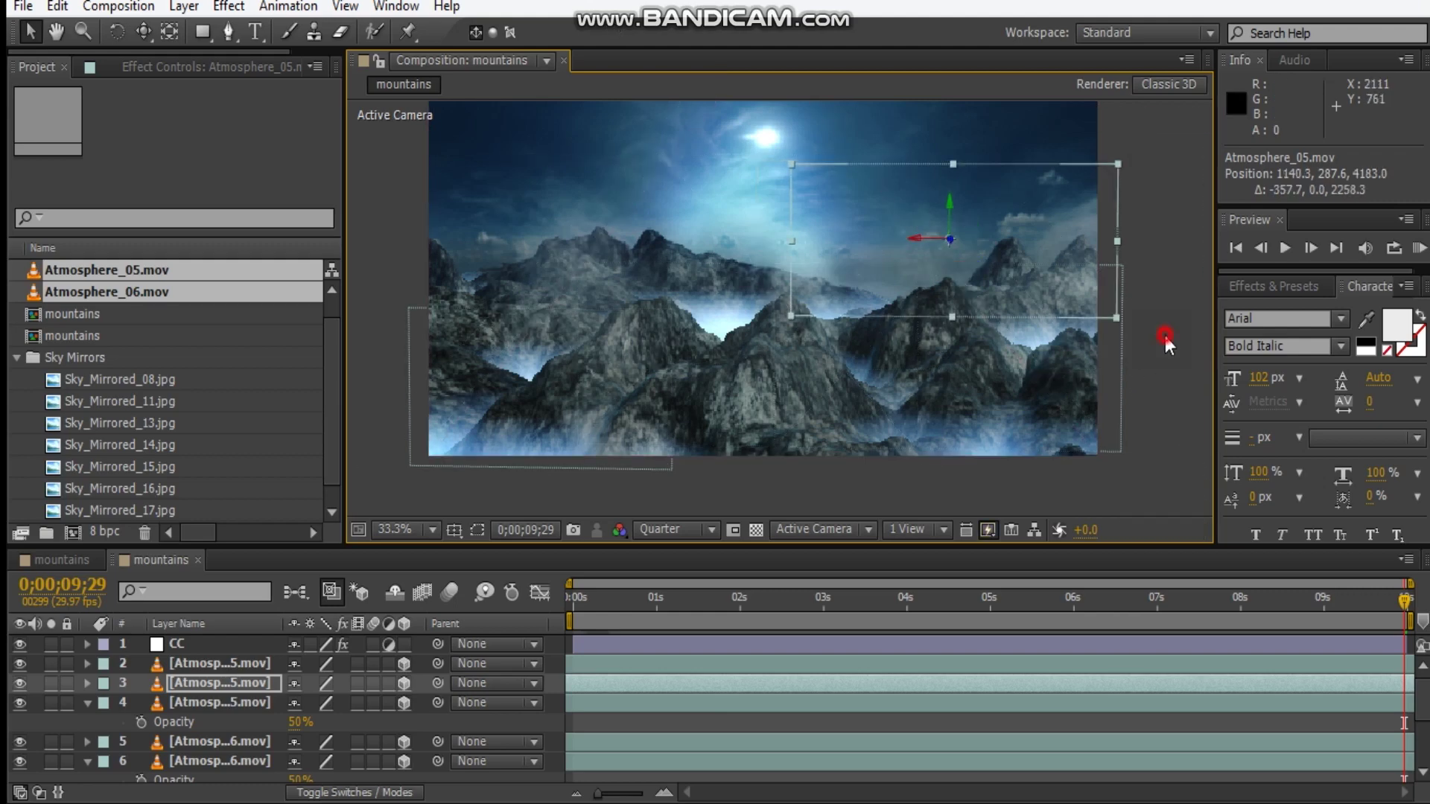
left_click(1166, 340)
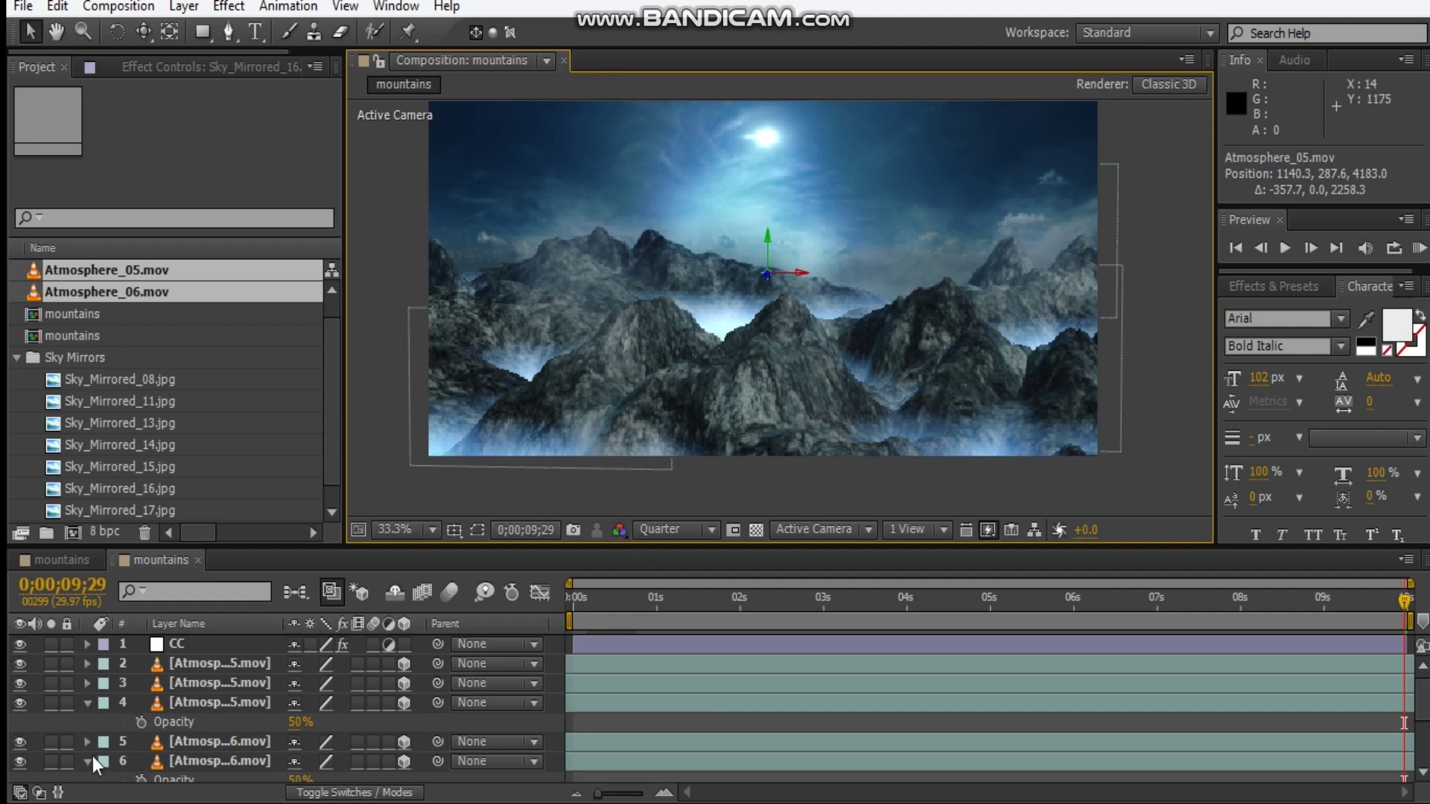
Step: Collapse the upper layer properties and solo all five Atmosphere smoke layers
left_click(88, 703)
left_click_drag(55, 665, 54, 730)
left_click(52, 743)
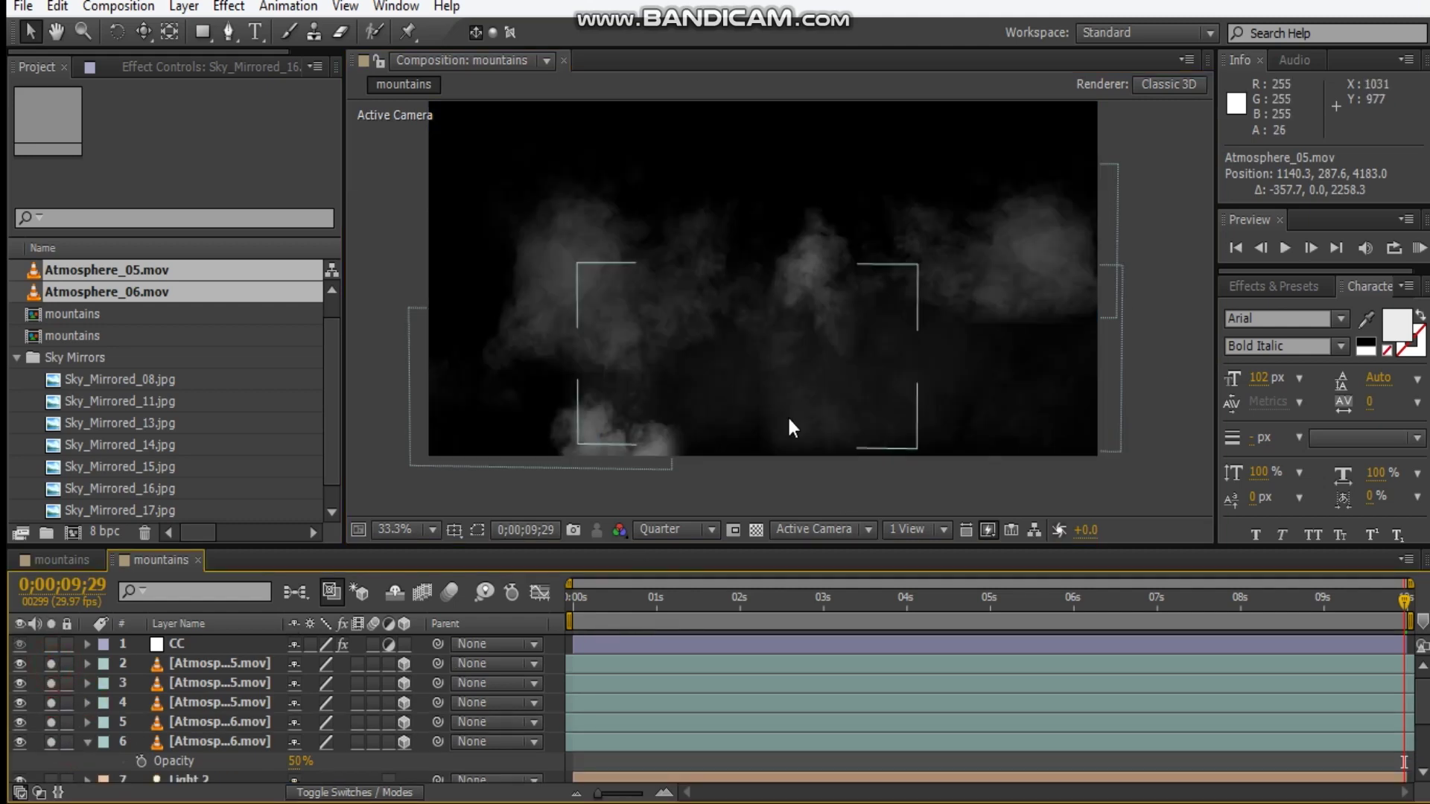
Step: Slide the small lower-left Atmosphere_05.mov copy earlier in time by 0;00;03;06 and deselect it
left_click(548, 428)
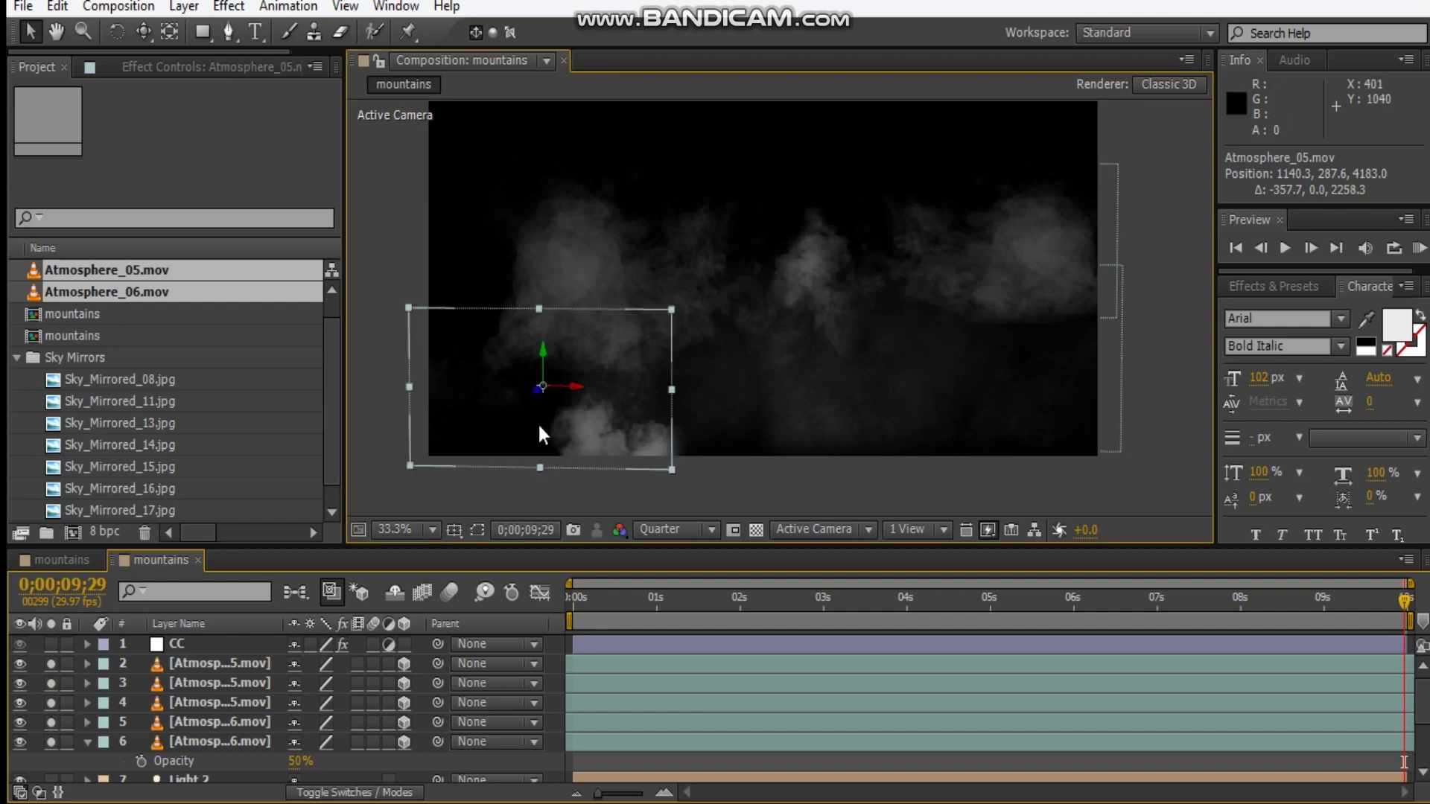
left_click_drag(749, 669, 401, 662)
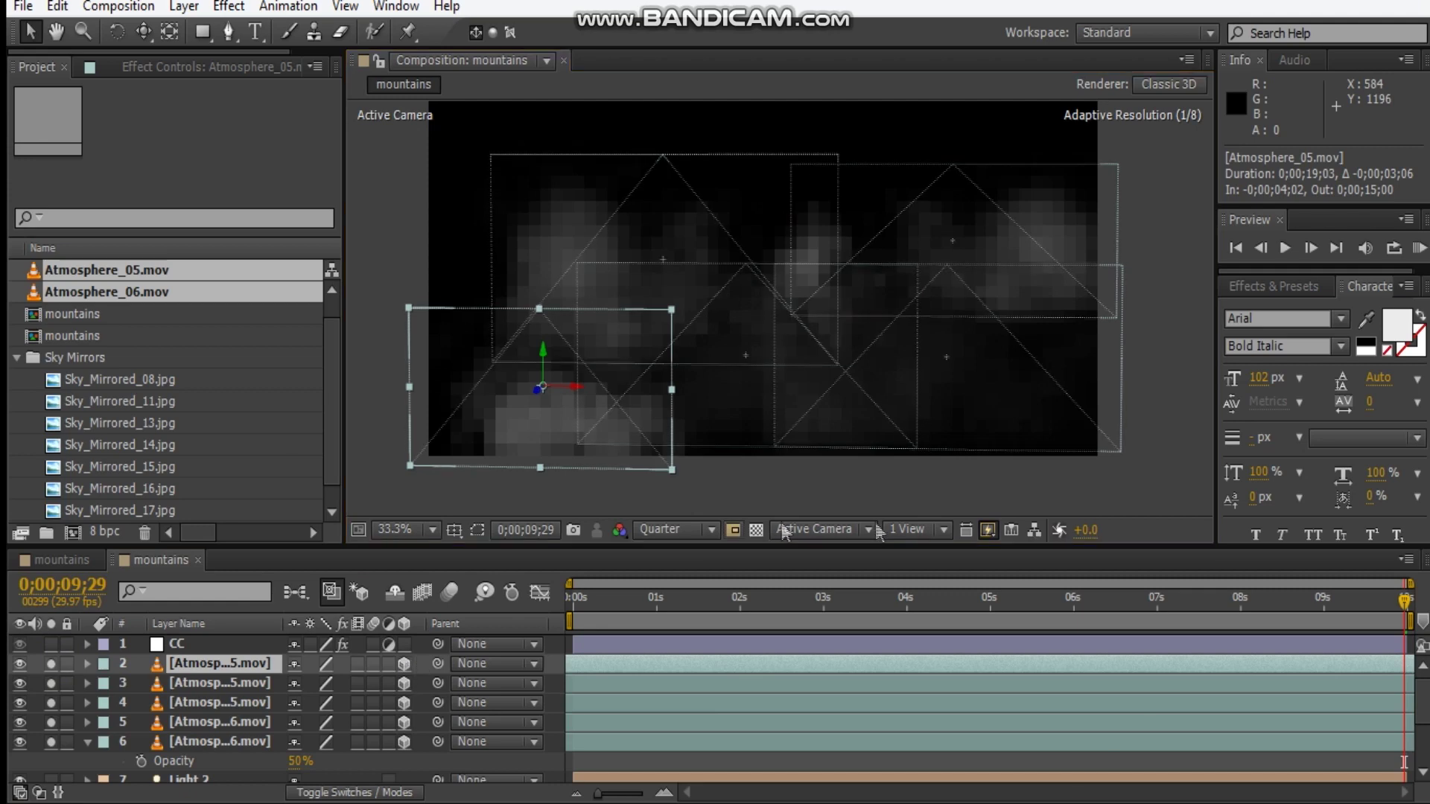
left_click(1212, 427)
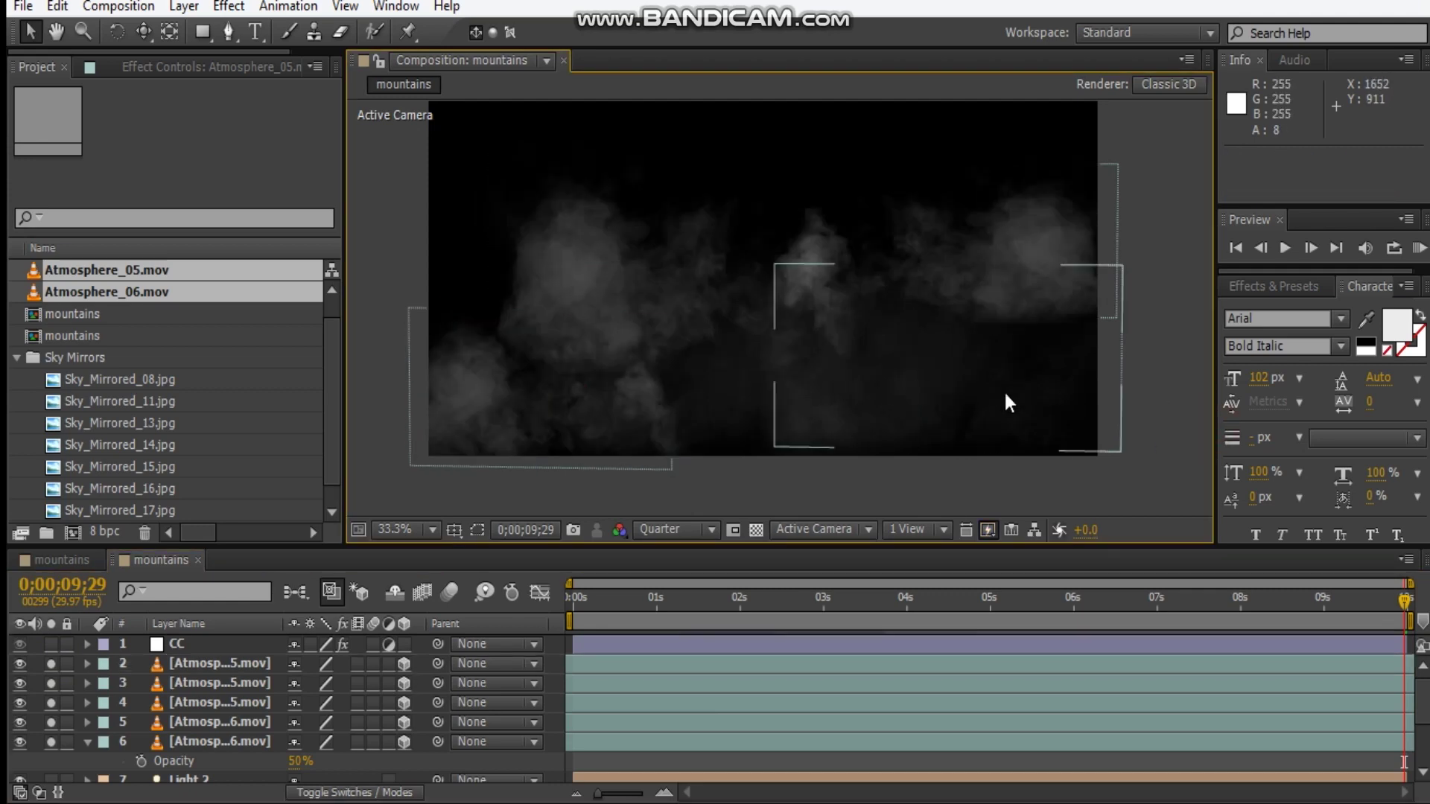
Step: Scale the lower-right Atmosphere_06.mov smoke layer up uniformly to 120% and deselect it
left_click(981, 398)
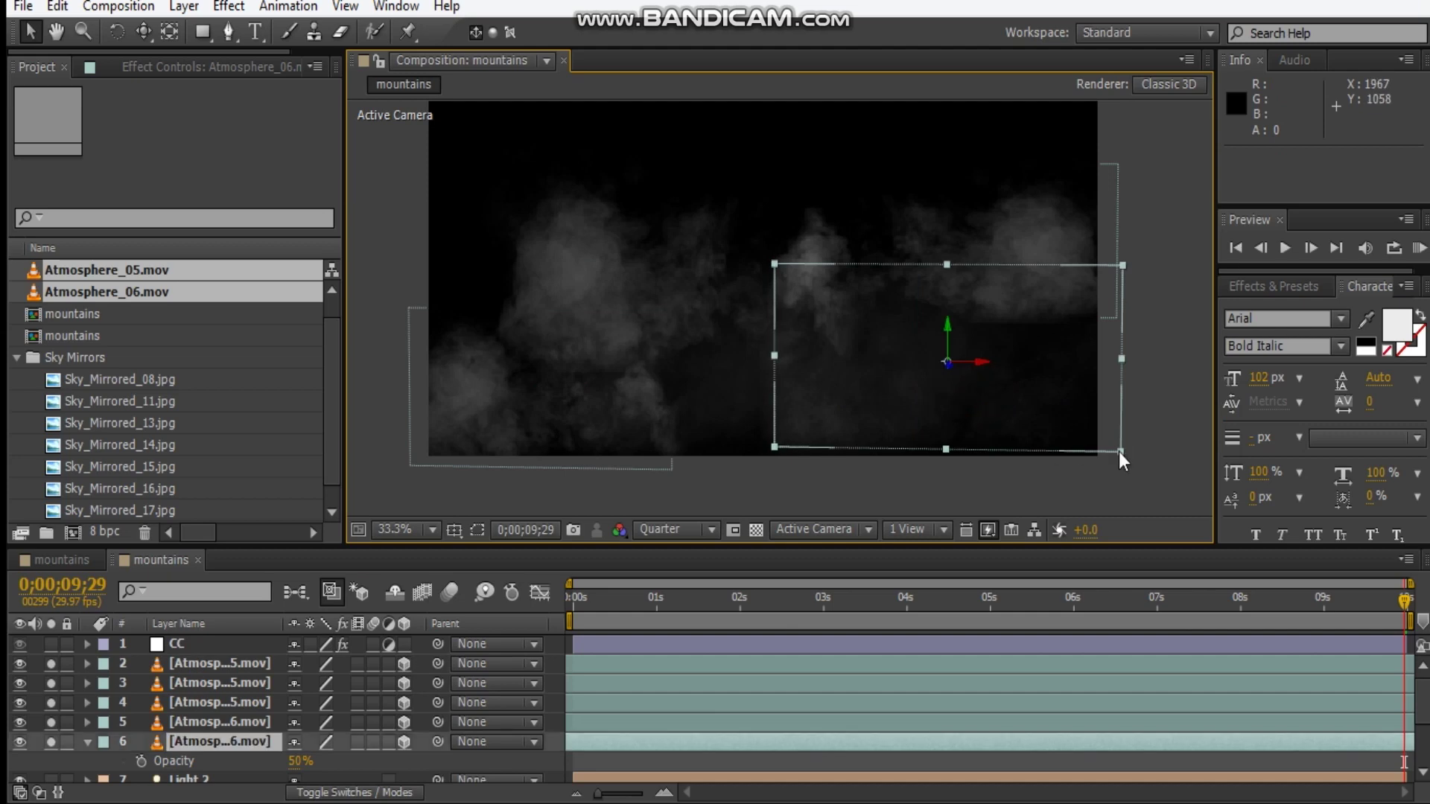
left_click_drag(1121, 451, 1173, 471)
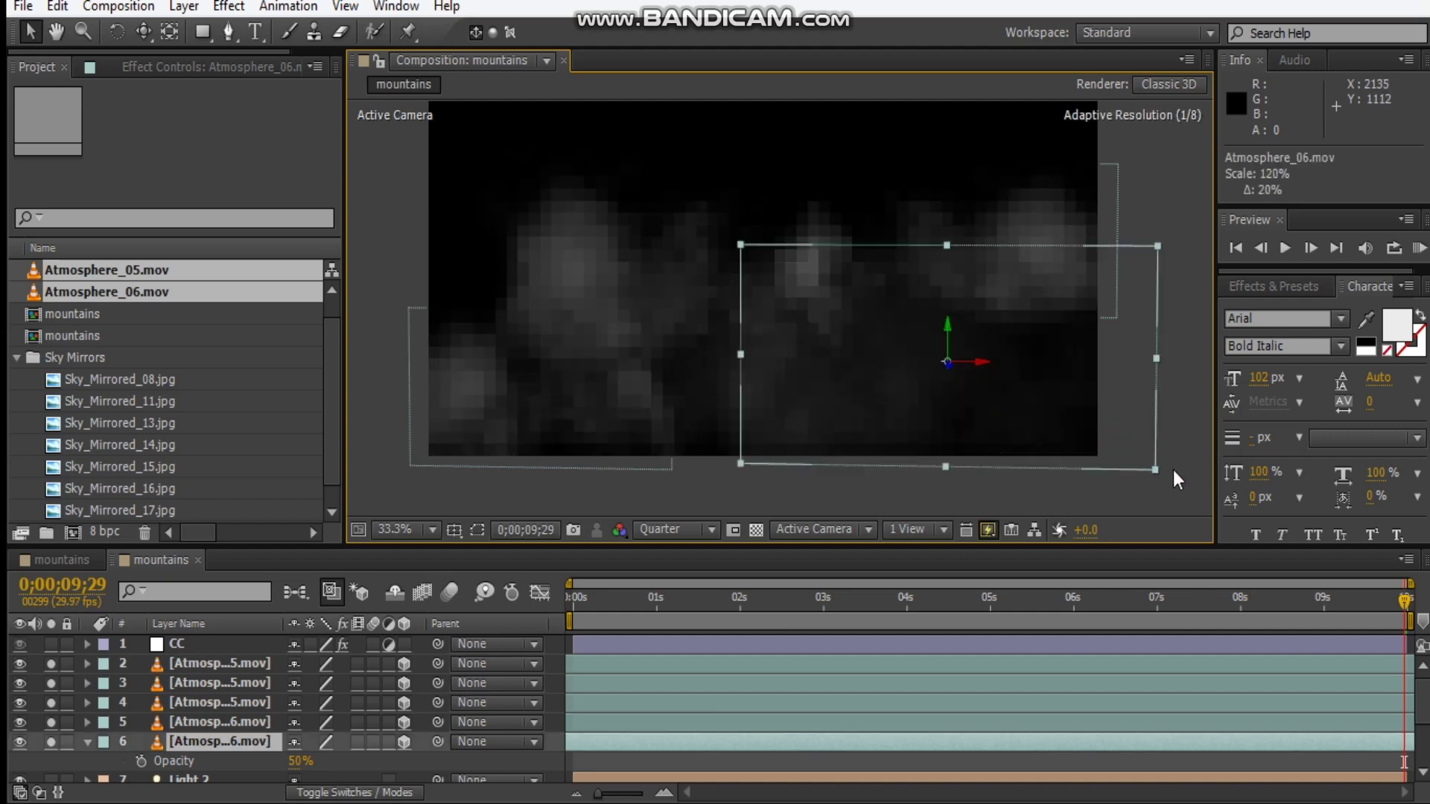
left_click(1191, 389)
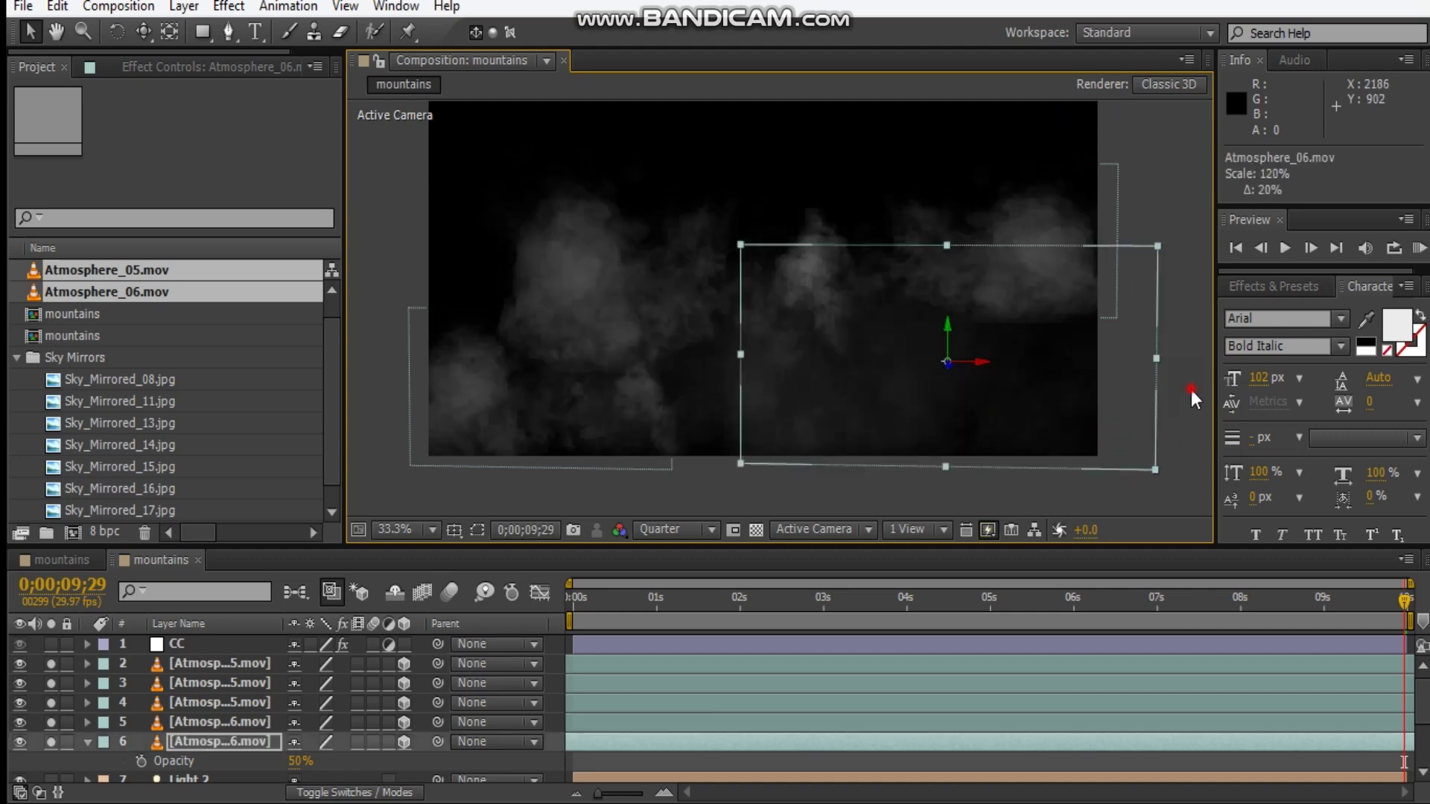
Step: Turn off solo on all five Atmosphere smoke layers and fit the whole composition in the viewer
left_click_drag(53, 663, 57, 745)
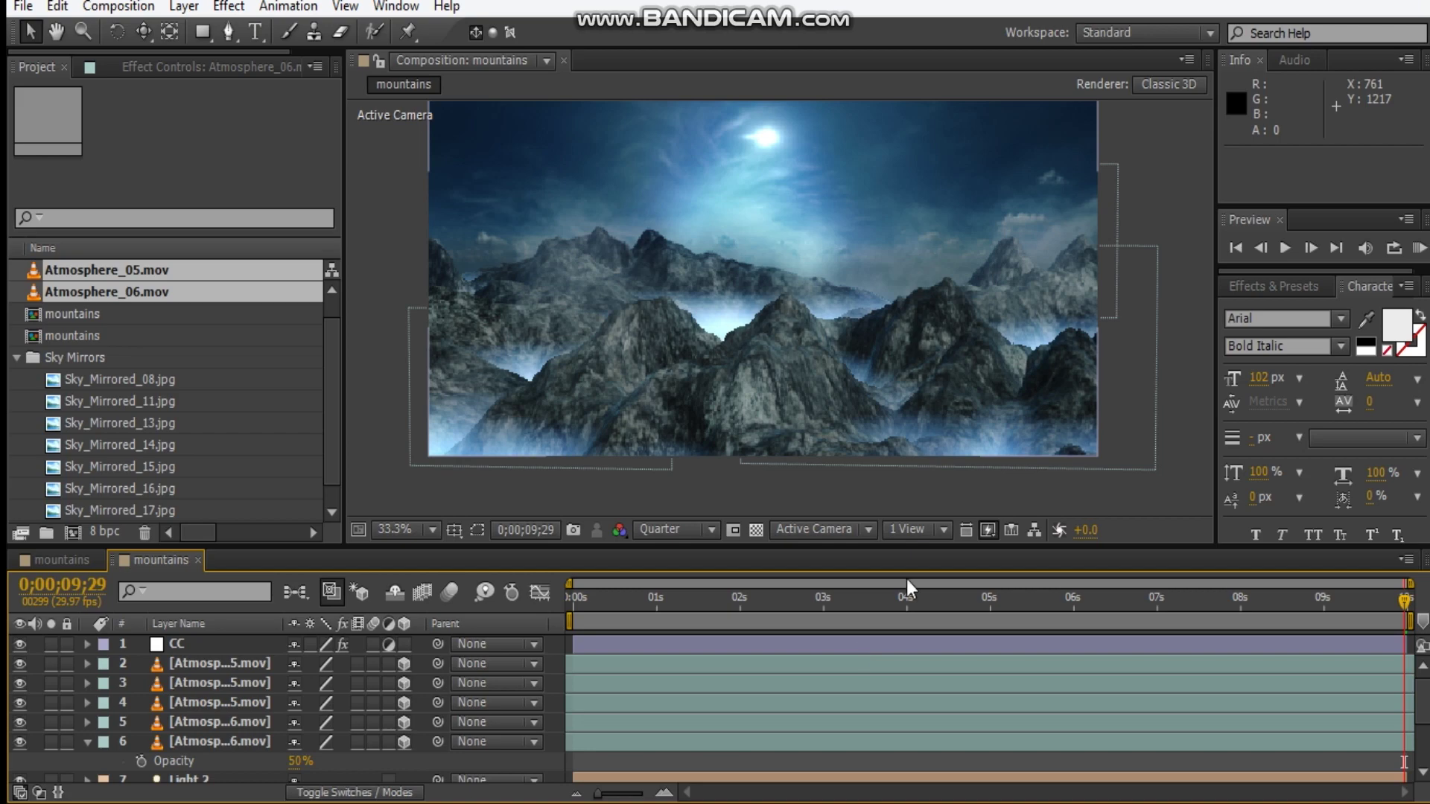
left_click(394, 530)
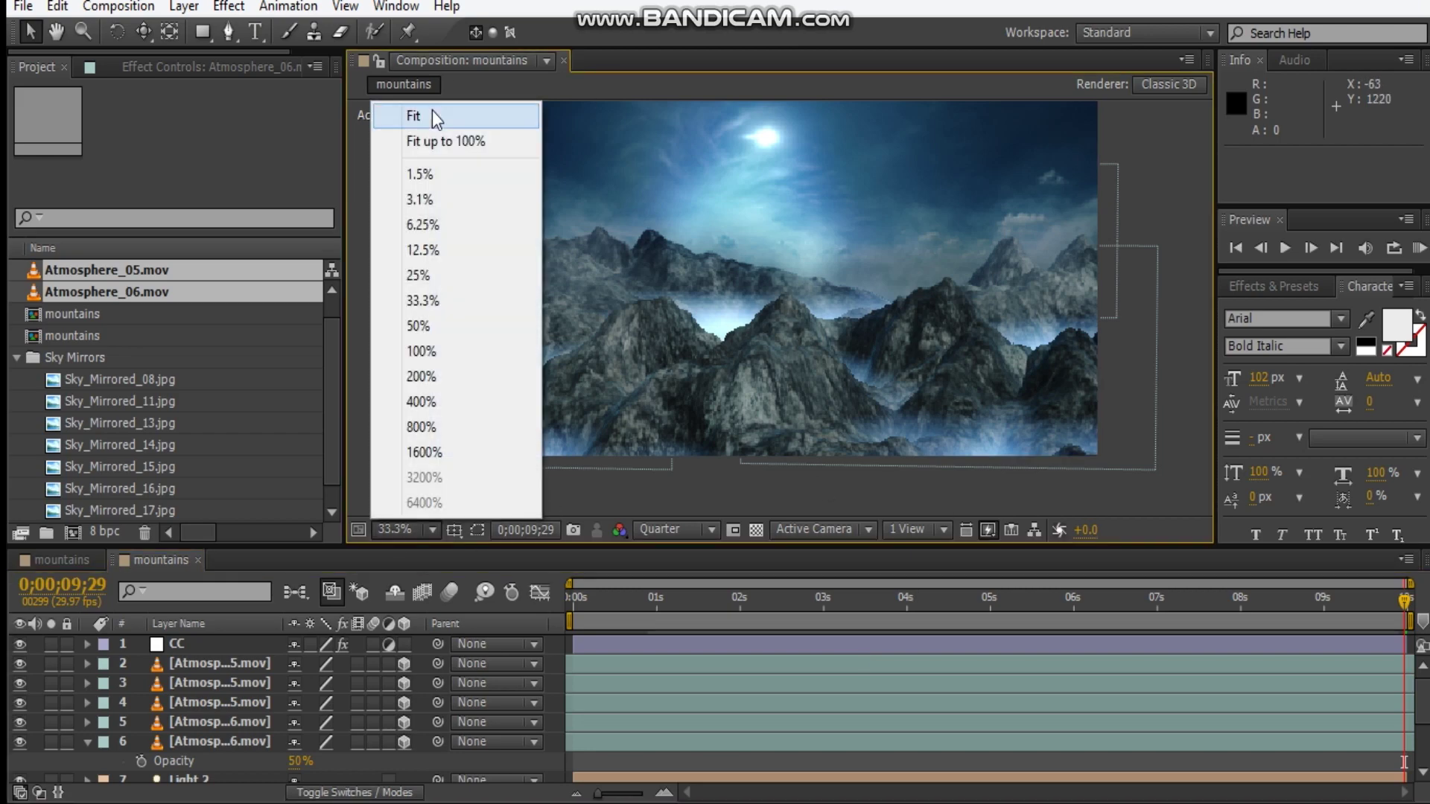
left_click(432, 112)
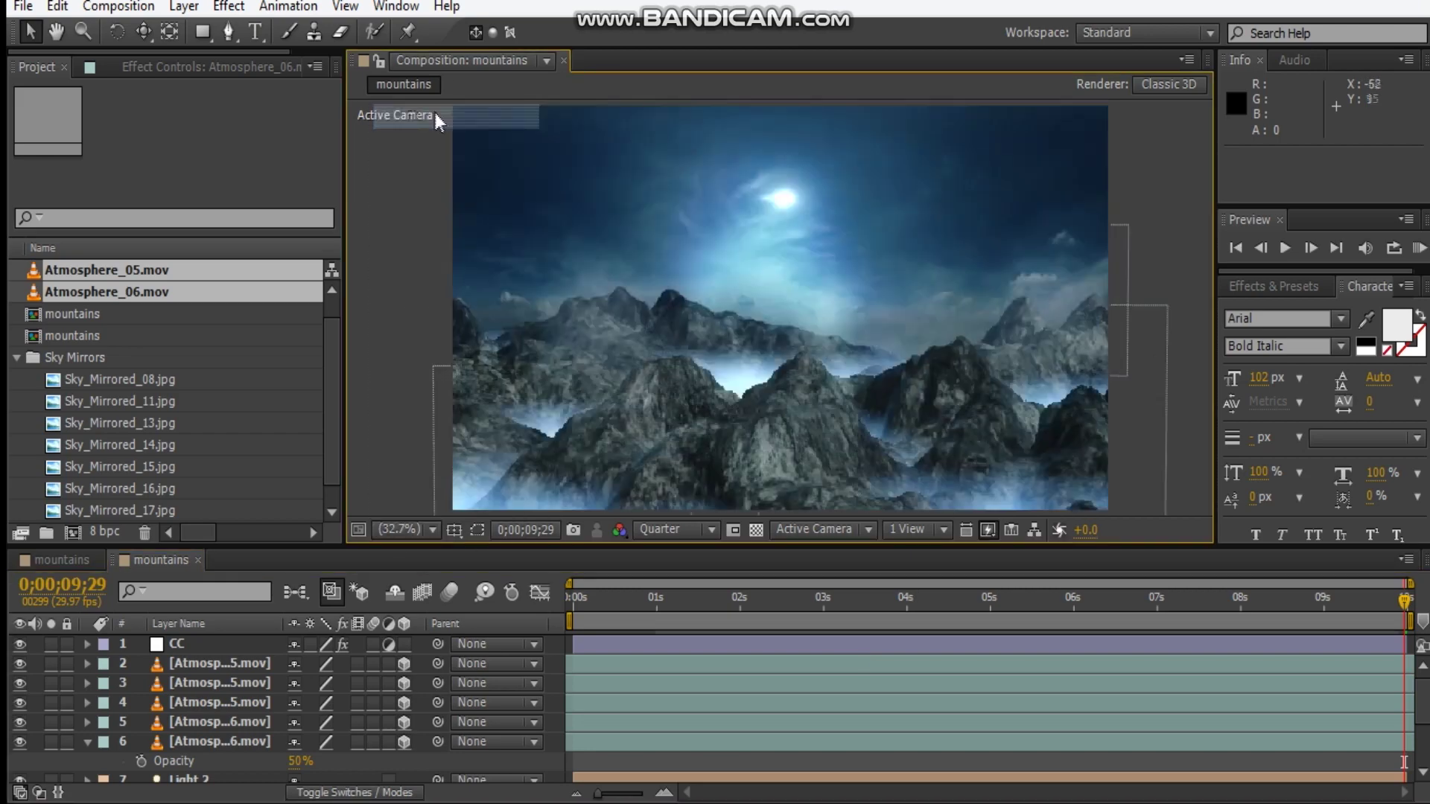
Step: Select the CC color-correction layer above the smoke layers
left_click(178, 645)
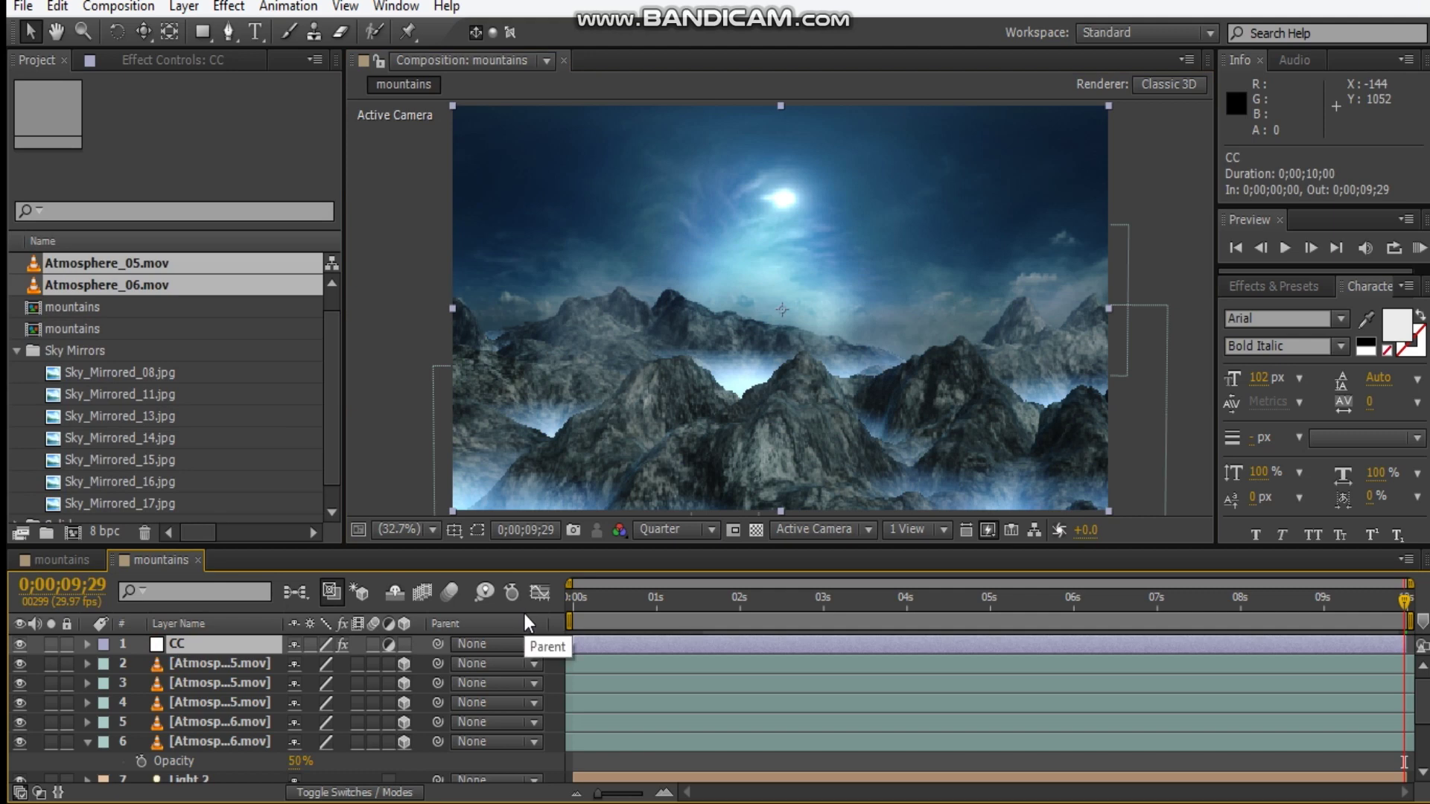